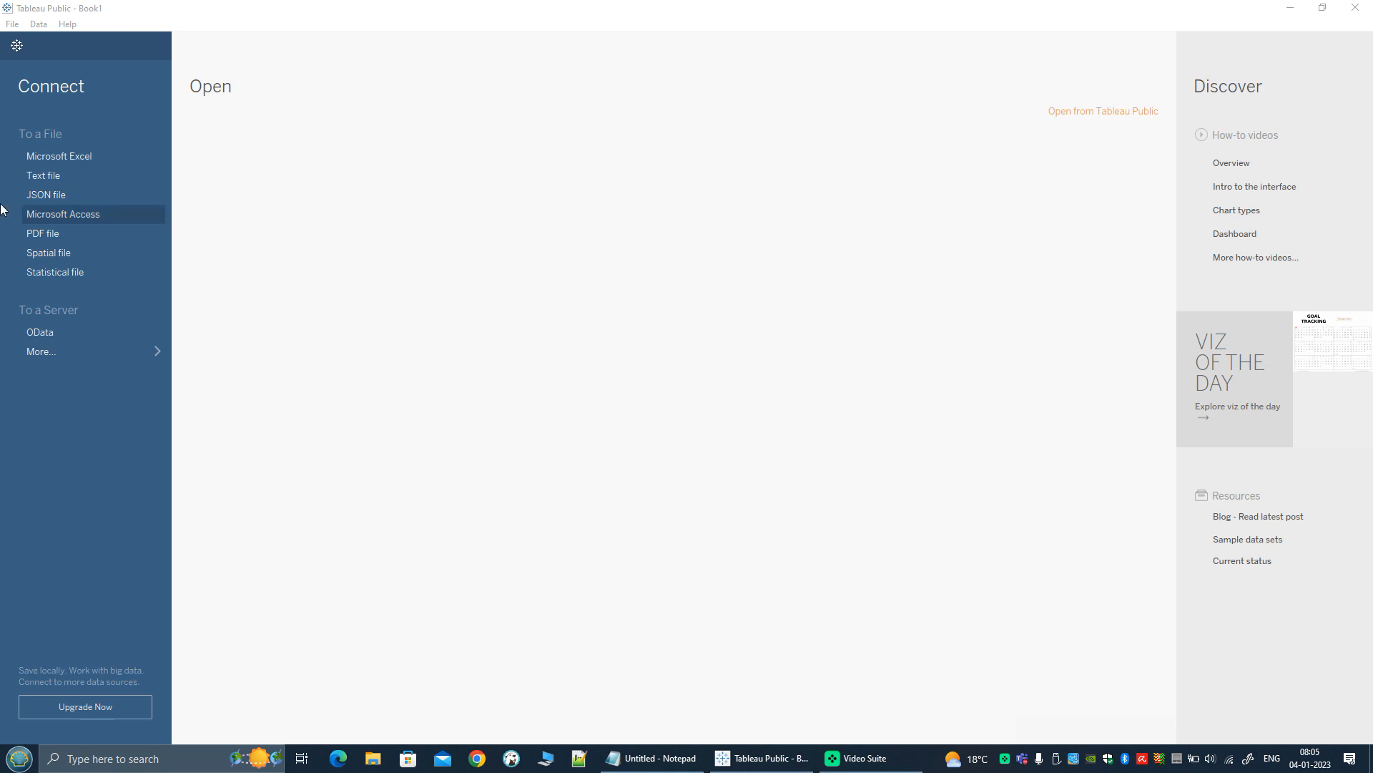
Connect to the text file FactInternetSales.csv from the 0000005_tableau_tutorial_1 folder.
{"action": "left_click", "coordinate": [36, 179]}
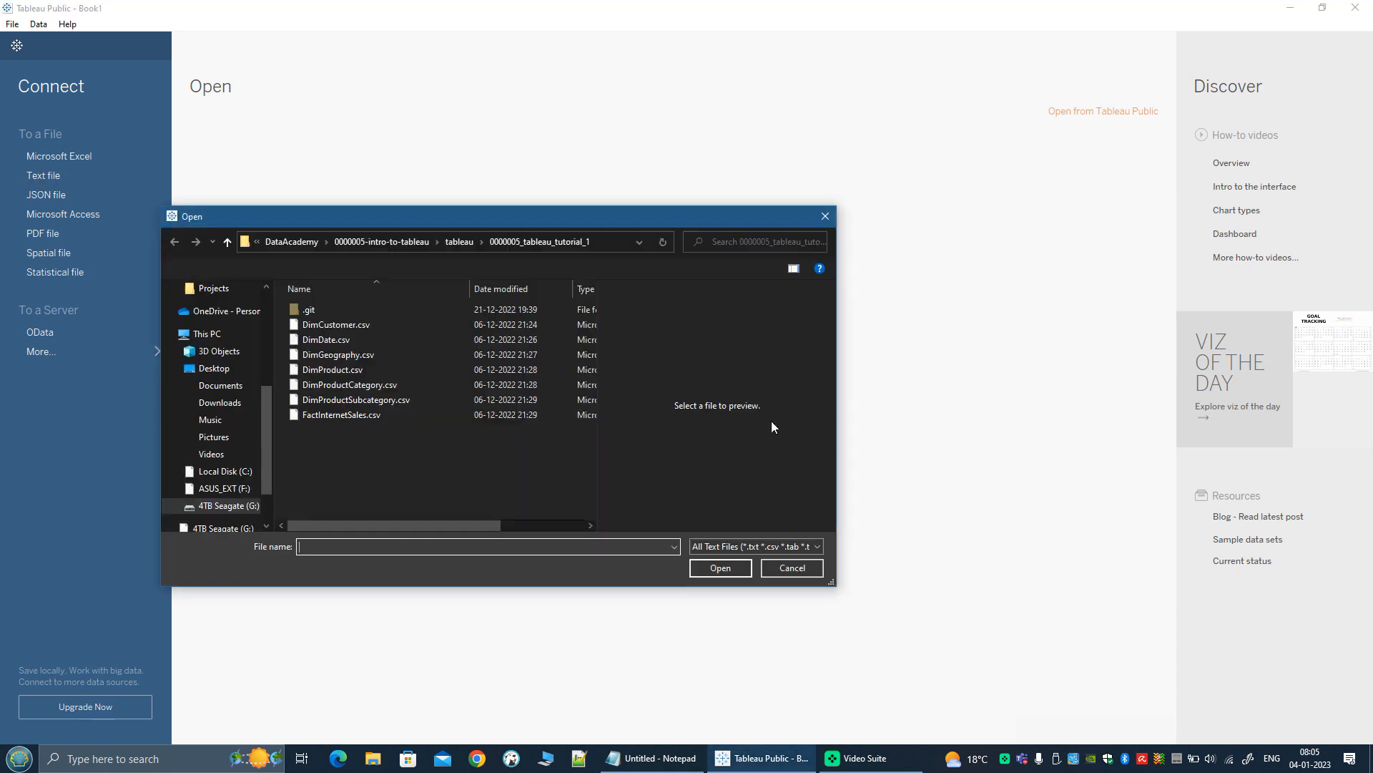
{"action": "left_click", "coordinate": [362, 416]}
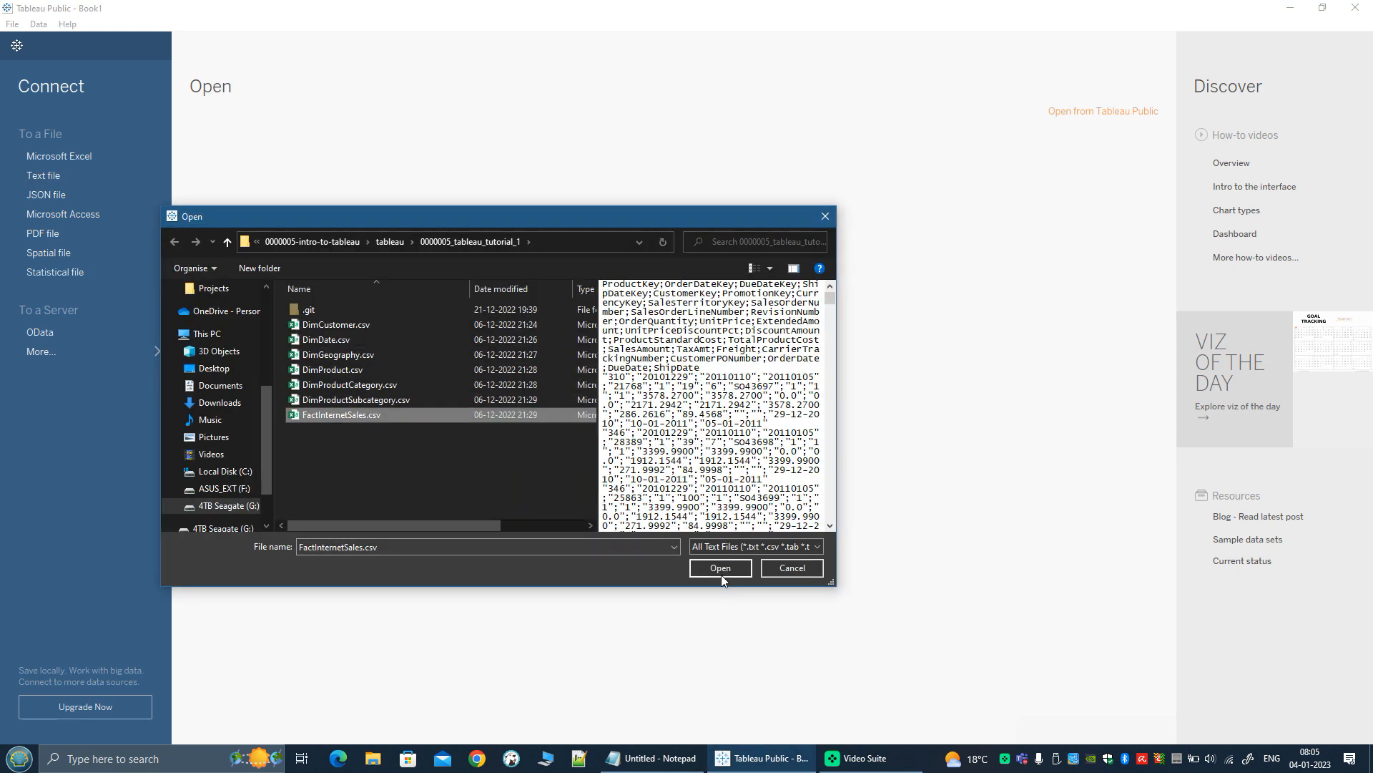
{"action": "left_click", "coordinate": [744, 568]}
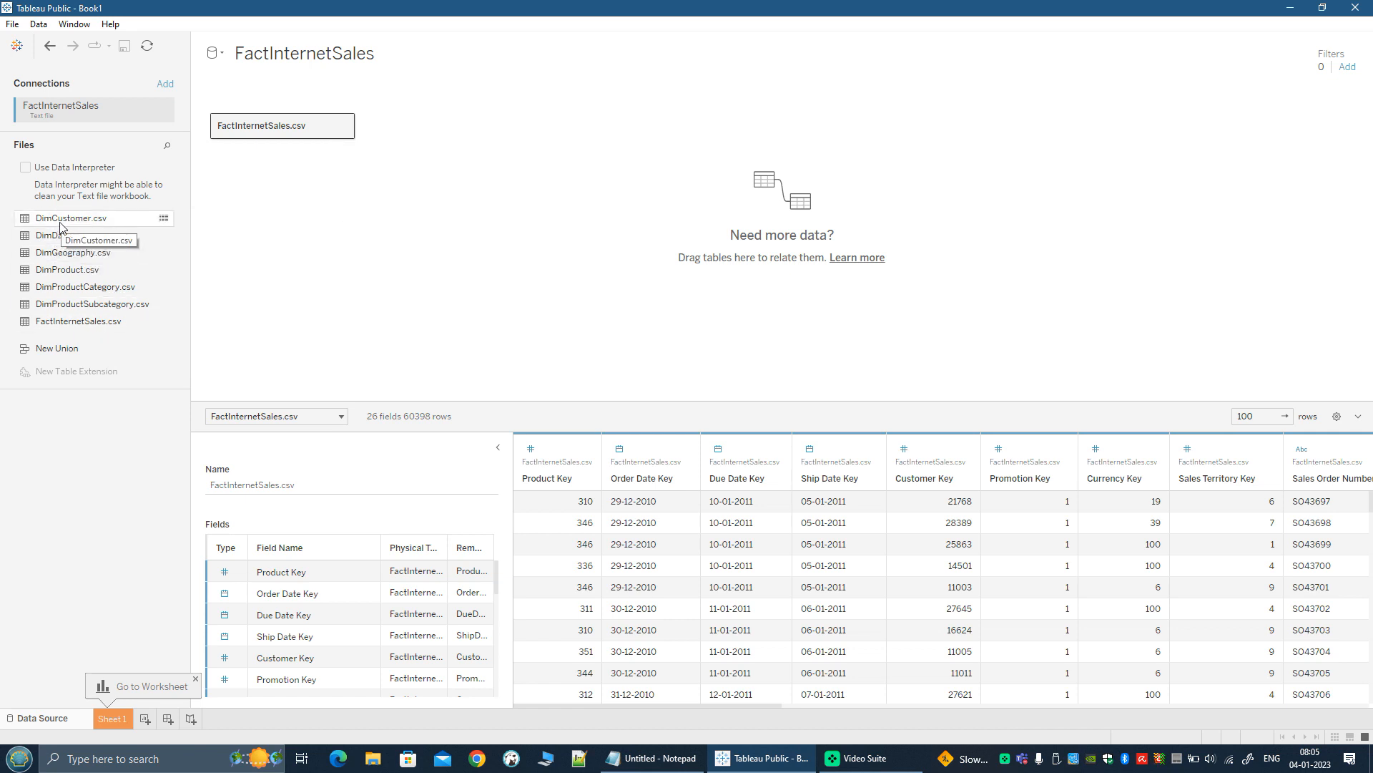
Add DimDate.csv to the data model and relate it to FactInternetSales.csv with Order Date Key = Date Key.
{"action": "left_click_drag", "start_coordinate": [57, 235], "coordinate": [495, 223]}
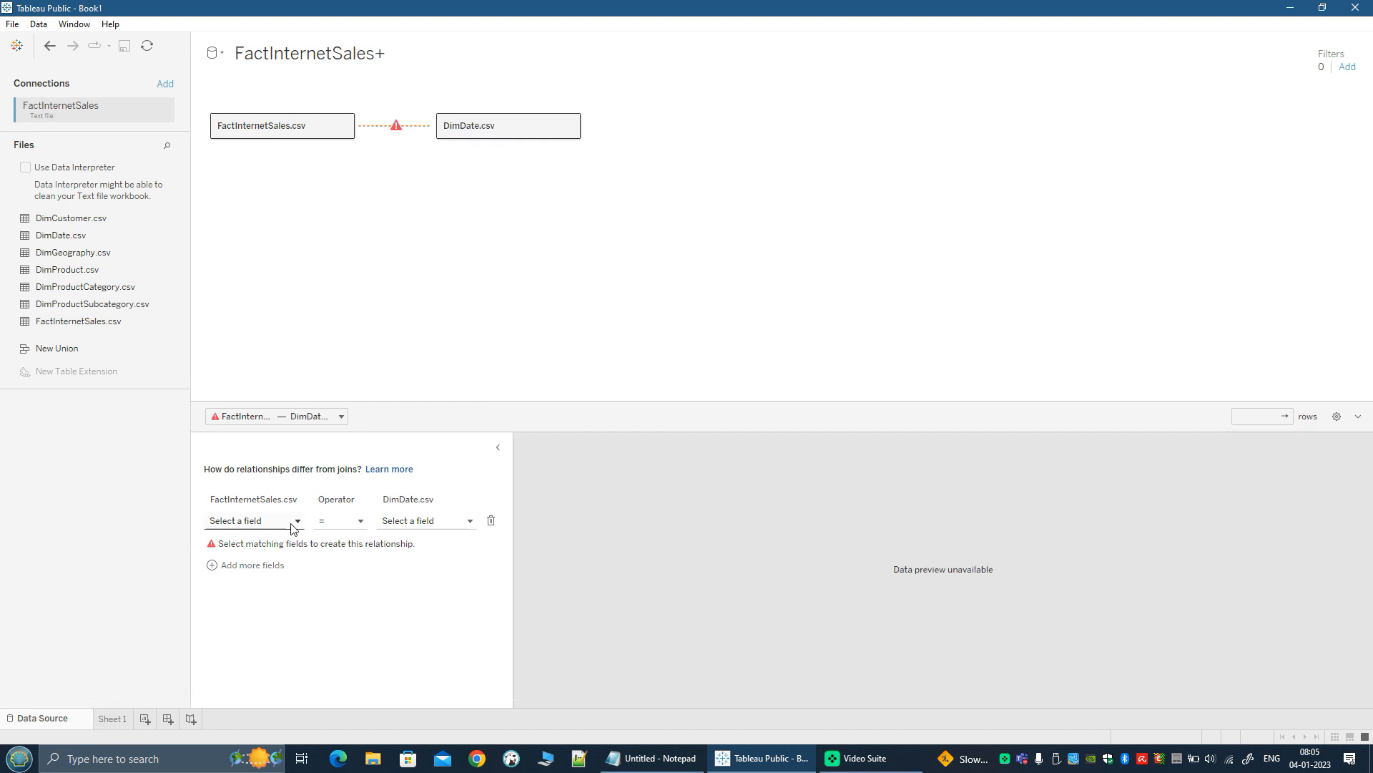
{"action": "left_click", "coordinate": [259, 523]}
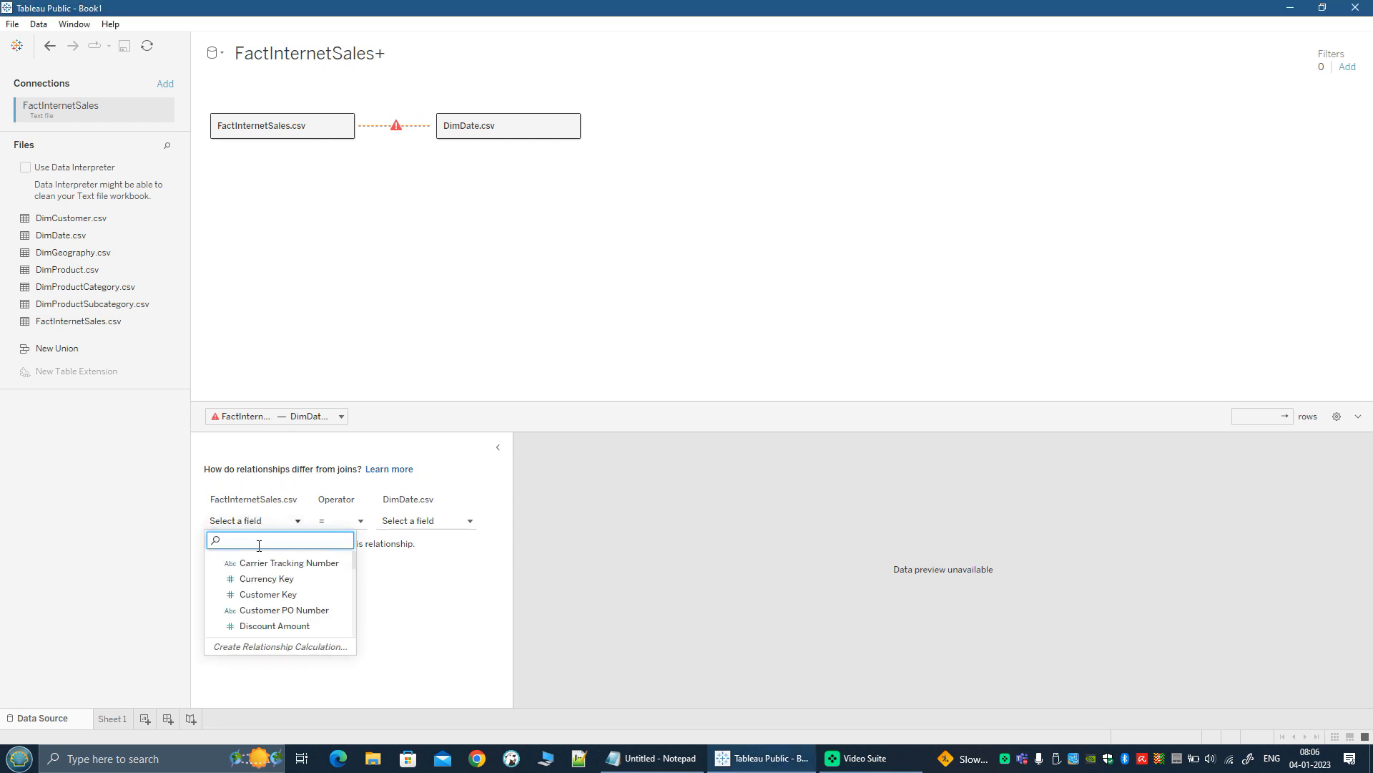
{"action": "type", "text": "or"}
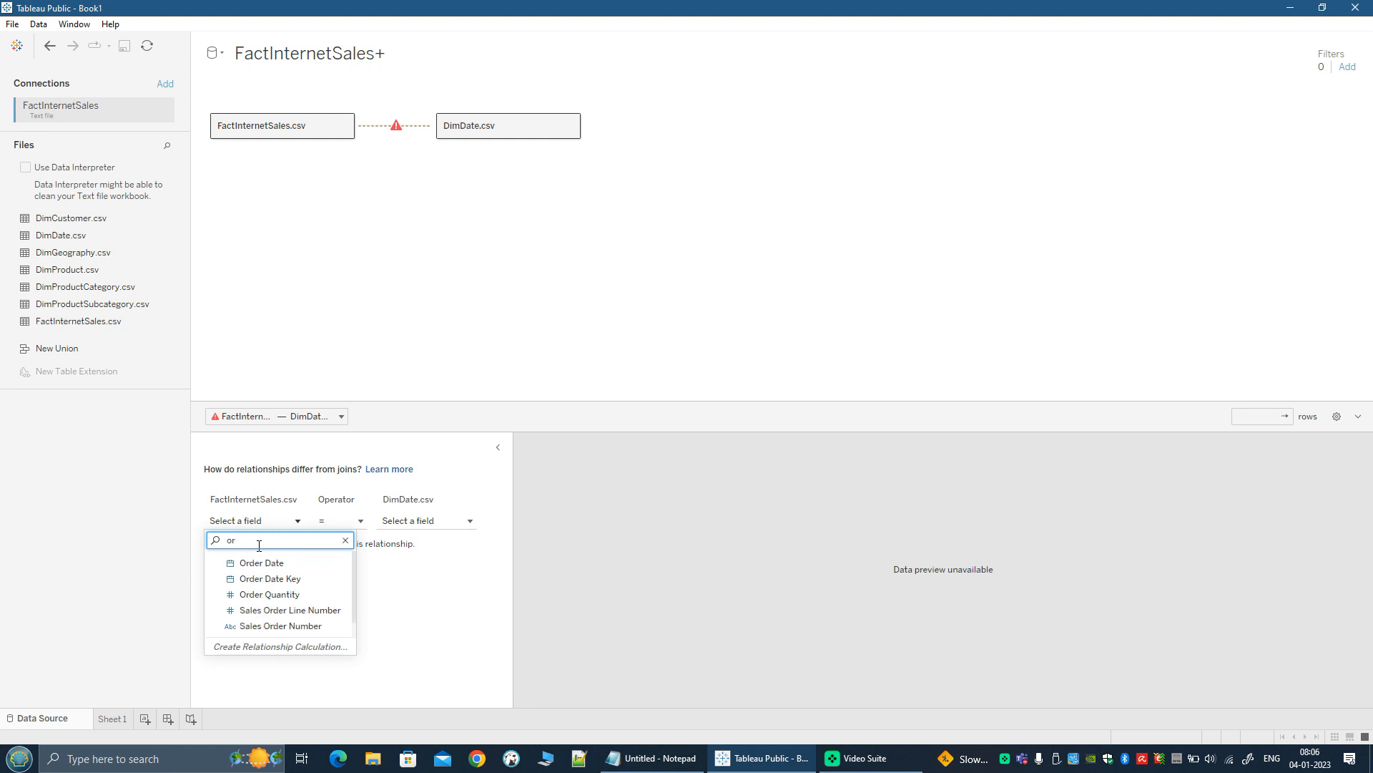
{"action": "left_click", "coordinate": [269, 580]}
{"action": "left_click", "coordinate": [426, 522]}
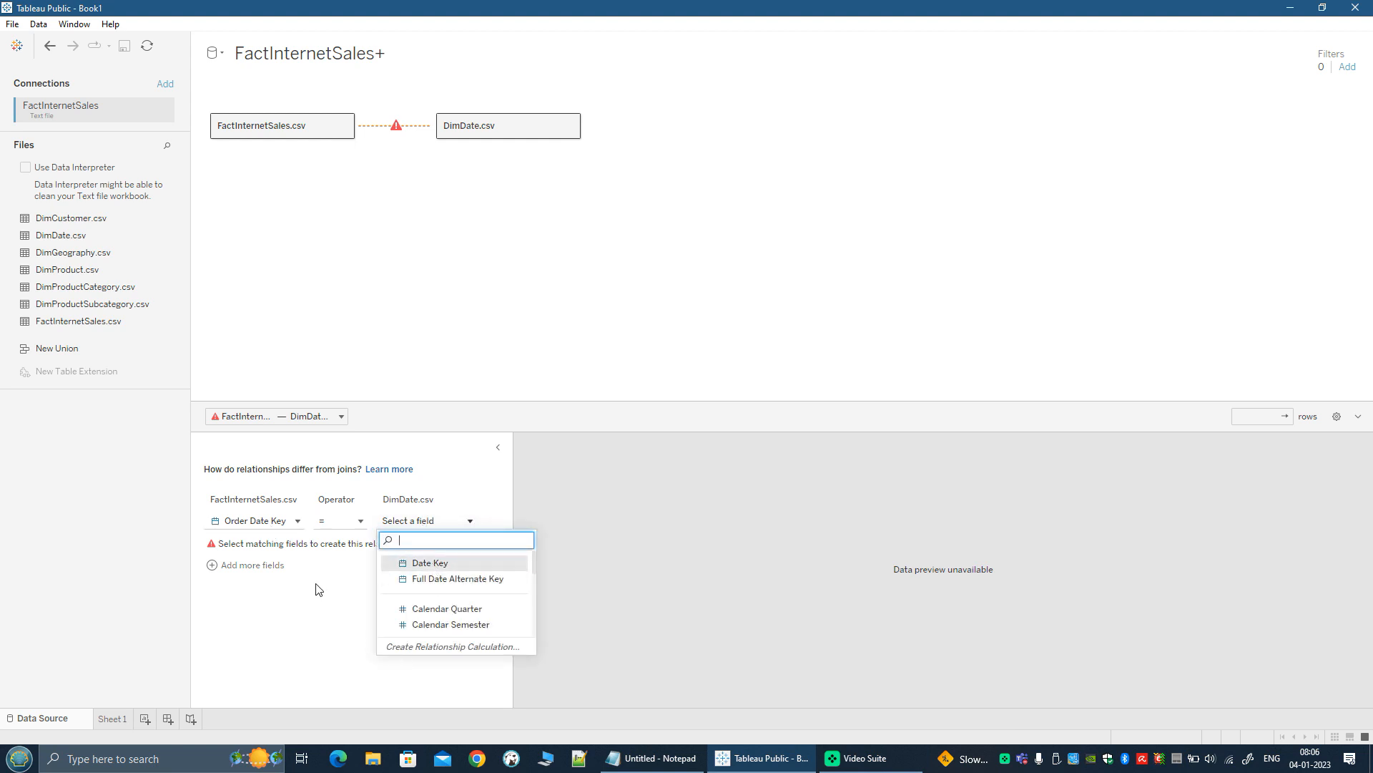
{"action": "left_click", "coordinate": [430, 562]}
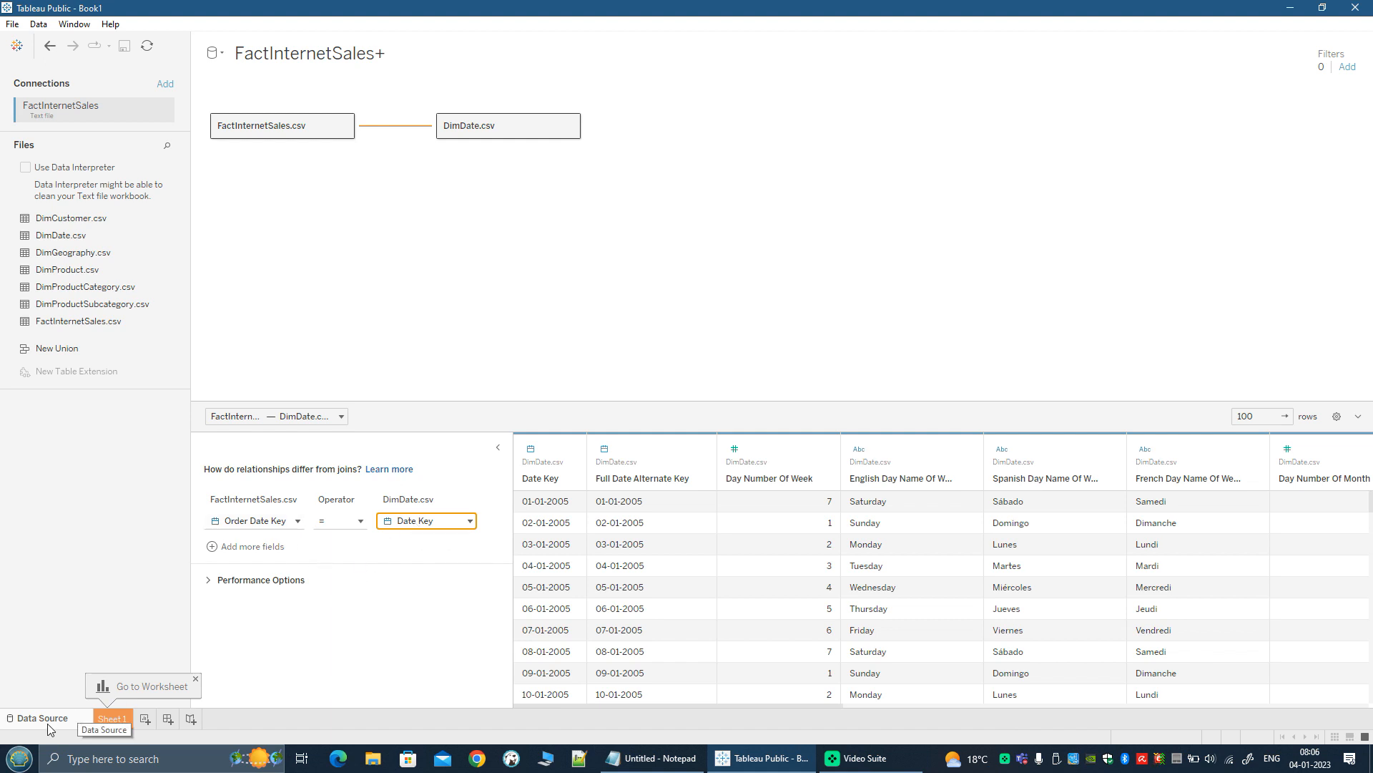
On Sheet 1, widen the field list and add Calendar Year from DimDate.csv to Columns.
{"action": "left_click", "coordinate": [109, 719]}
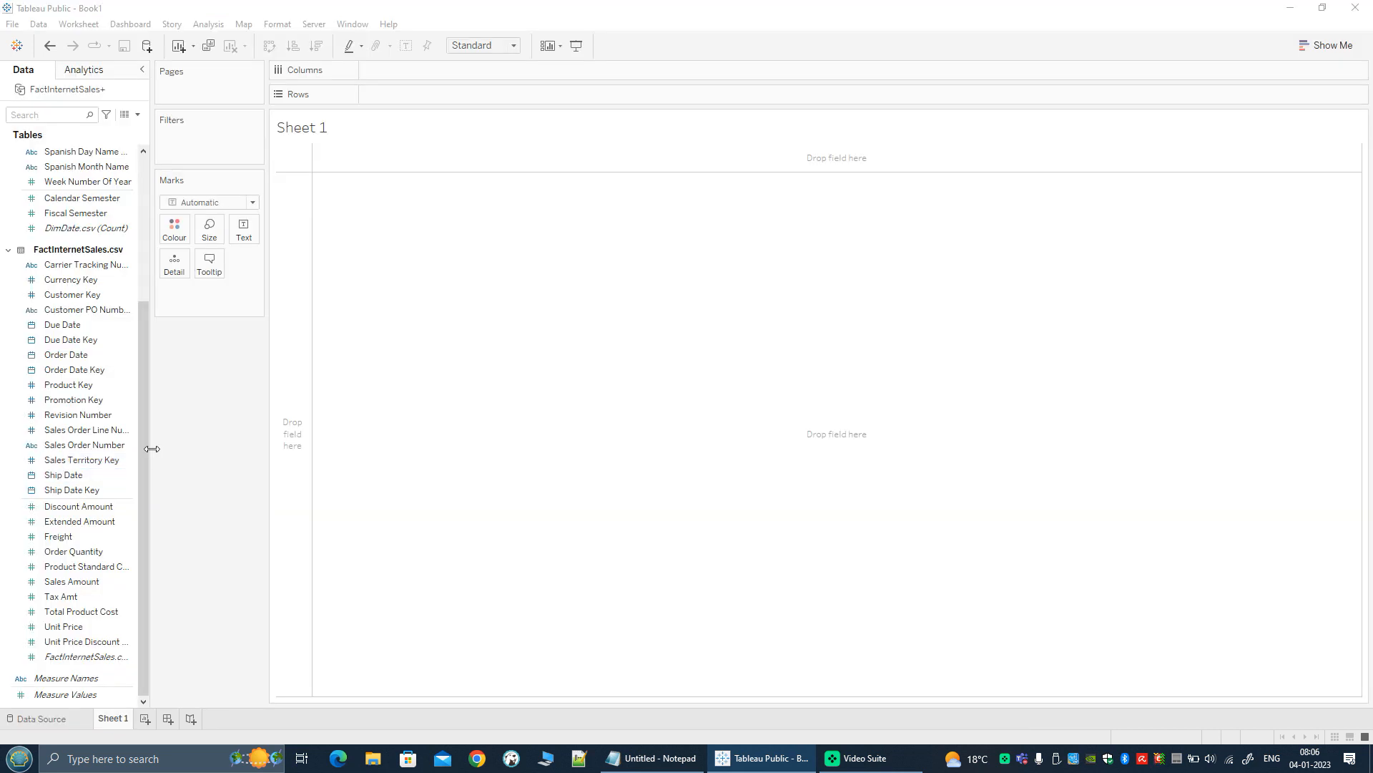
{"action": "left_click_drag", "start_coordinate": [152, 448], "coordinate": [275, 449]}
{"action": "left_click", "coordinate": [143, 603]}
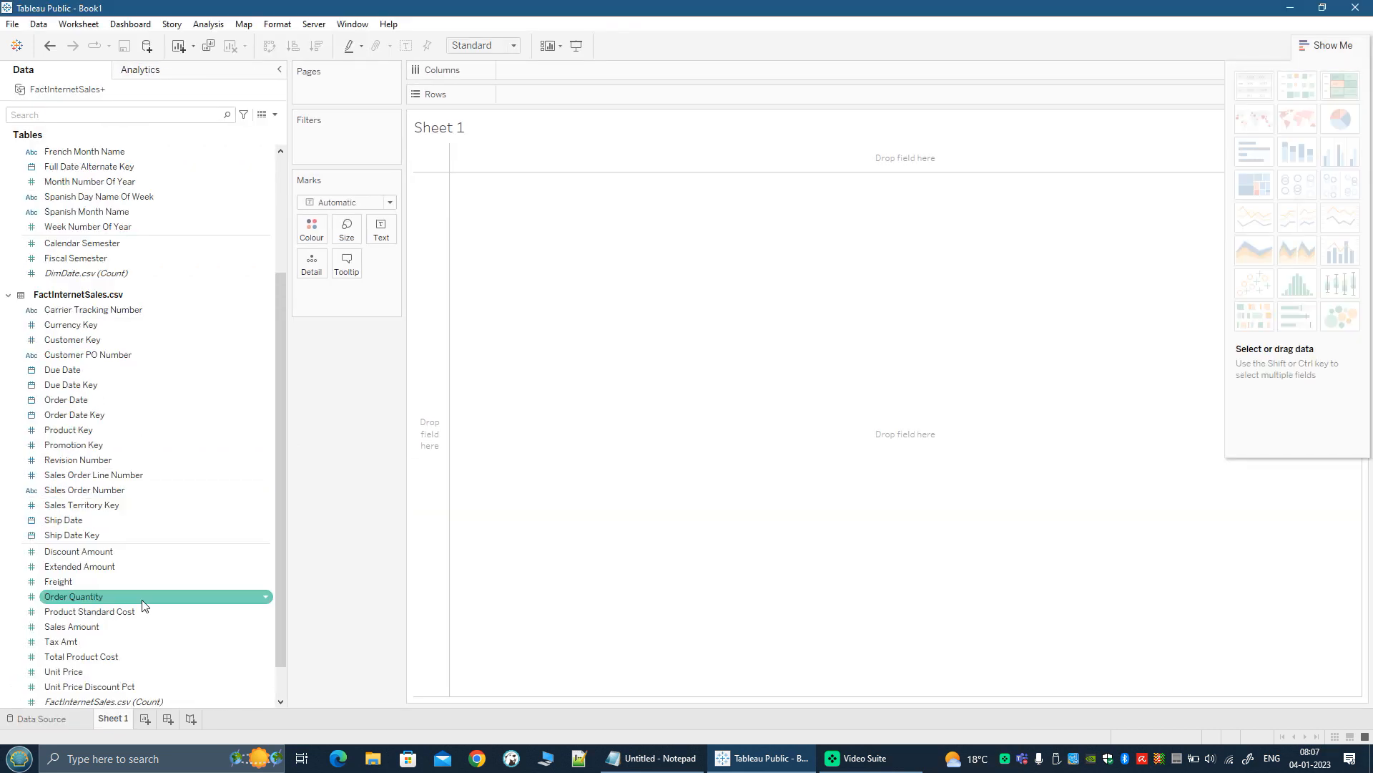
{"action": "scroll", "coordinate": [142, 603], "scroll_direction": "up", "scroll_amount": 4}
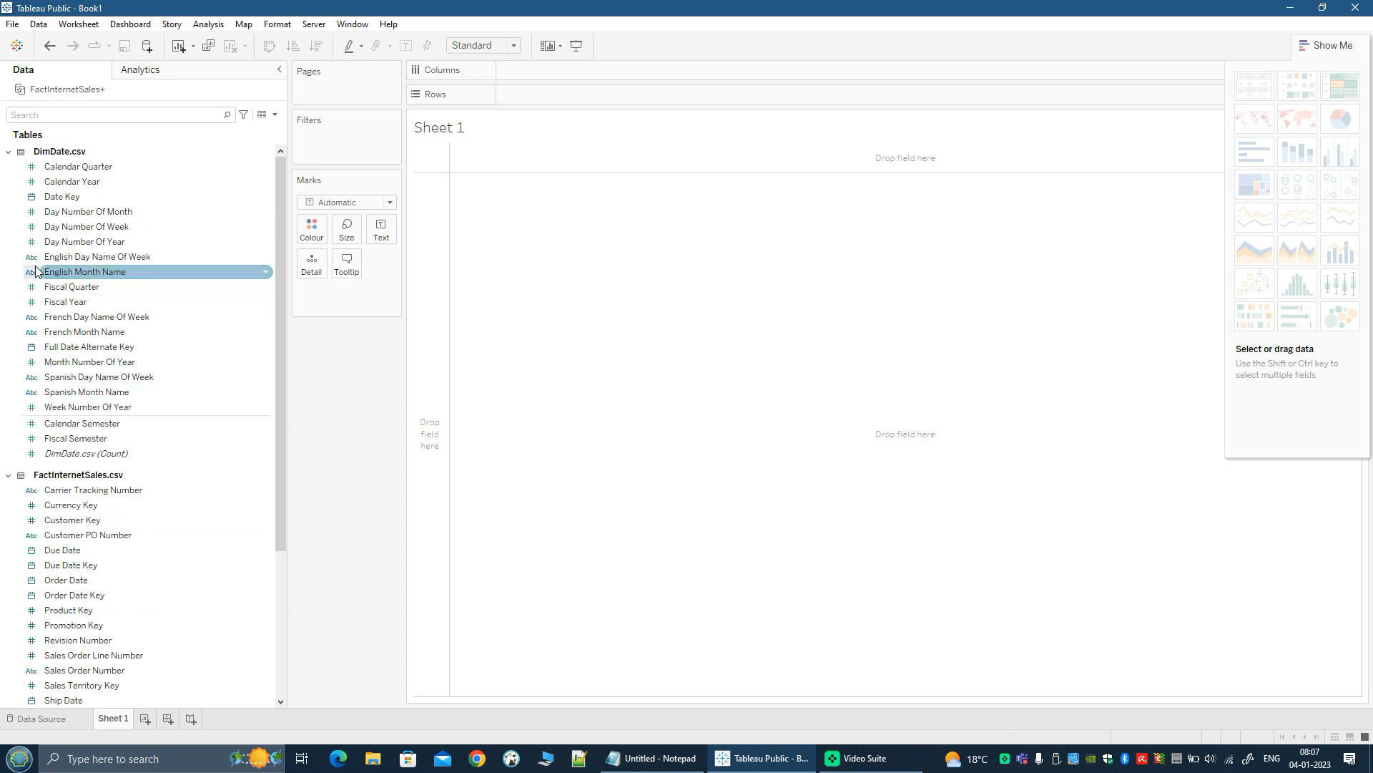
{"action": "left_click", "coordinate": [63, 183]}
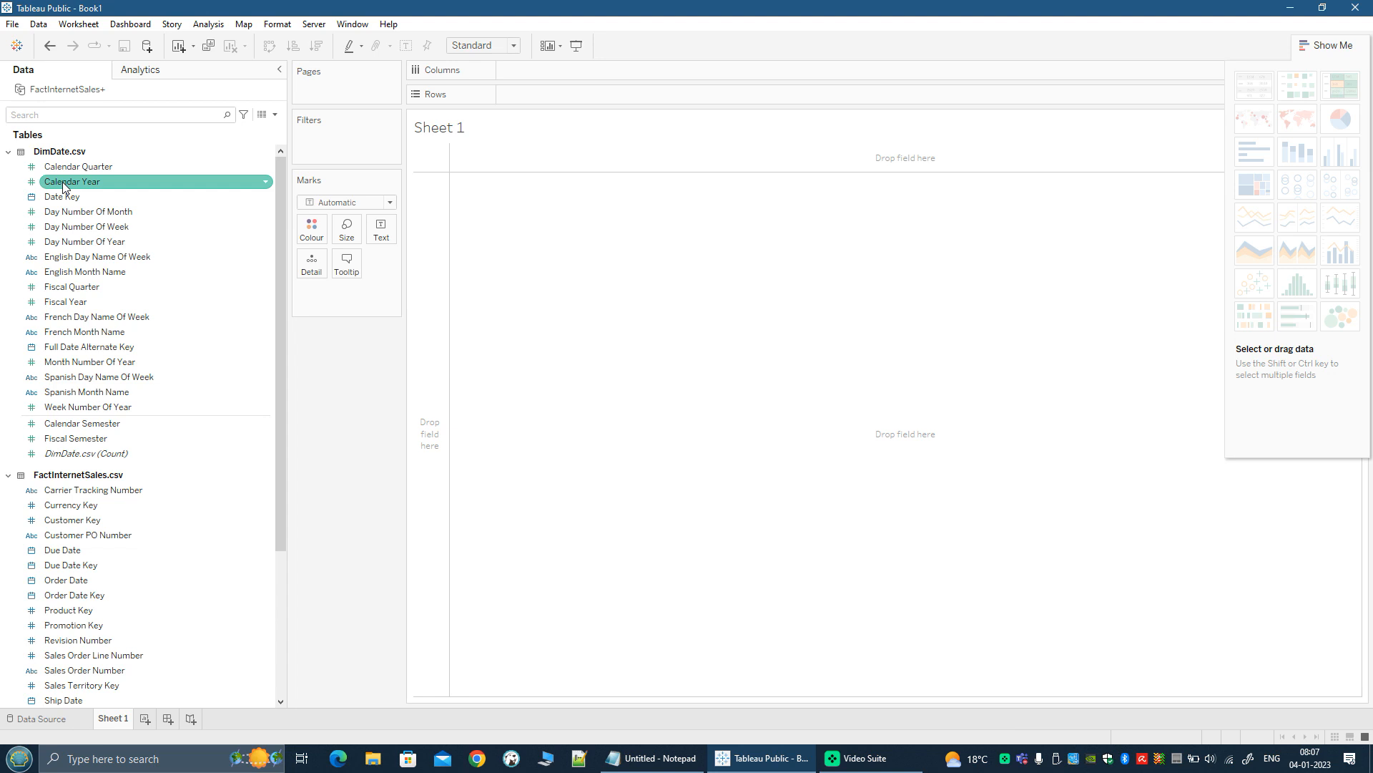
{"action": "double_click", "coordinate": [62, 182]}
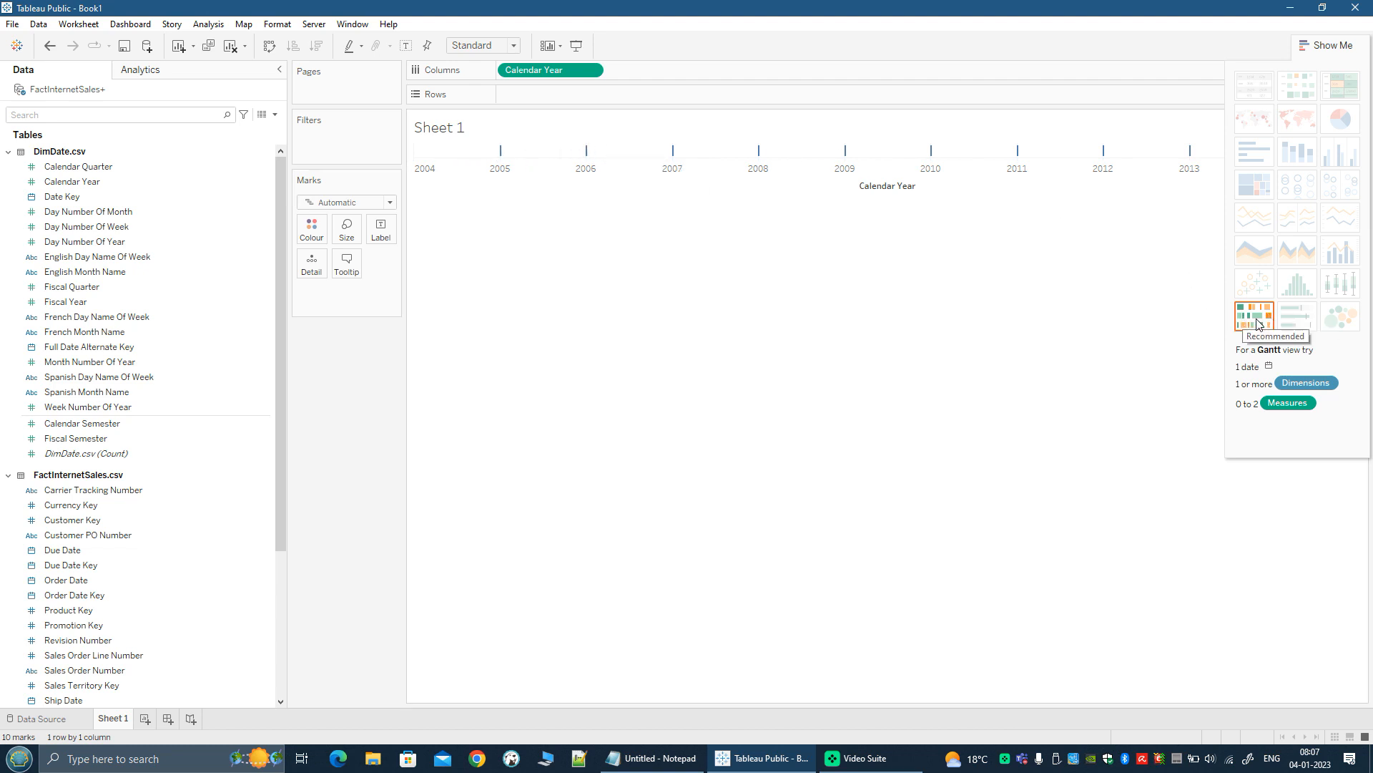
Add Sales Amount from FactInternetSales.csv to the view to plot it by Calendar Year, with the chart suggestions hidden.
{"action": "mouse_move", "coordinate": [760, 153]}
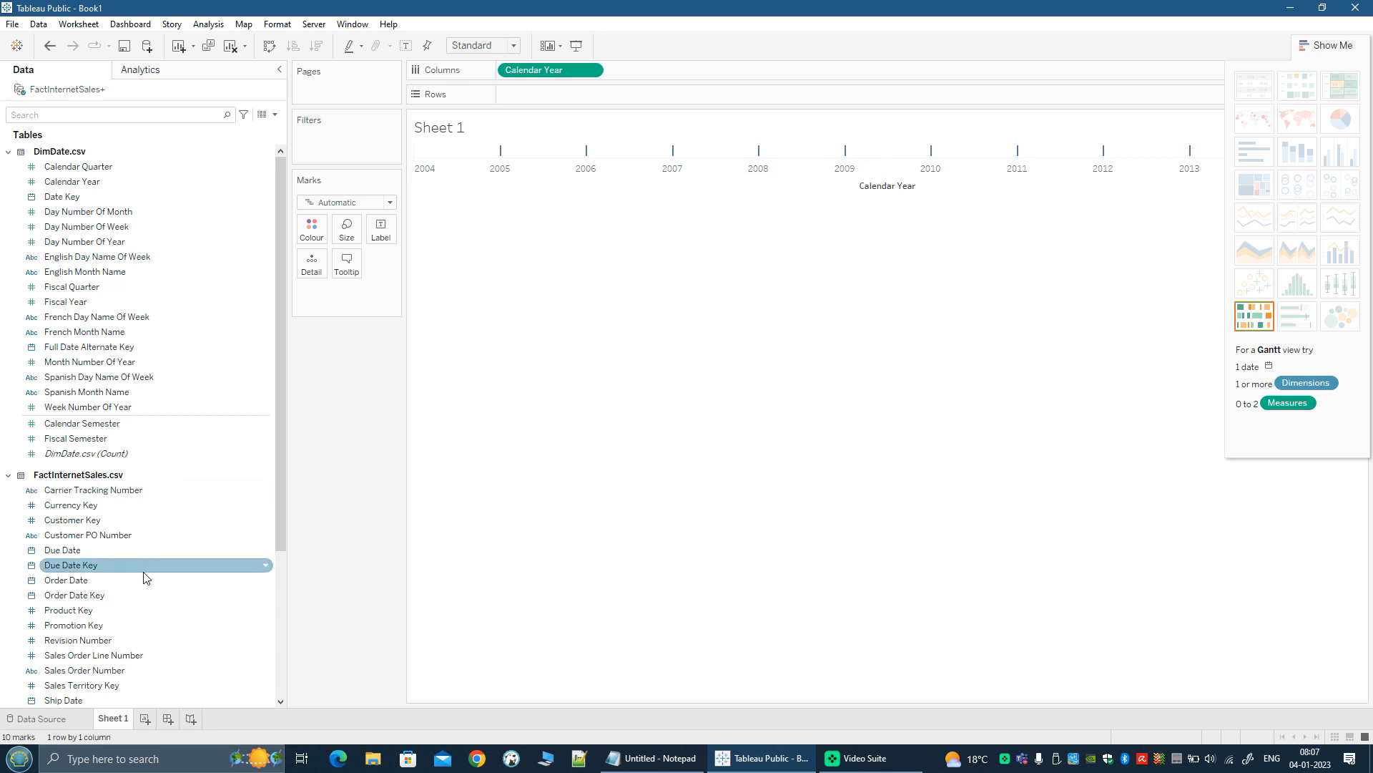
{"action": "scroll", "coordinate": [143, 572], "scroll_direction": "down", "scroll_amount": 5}
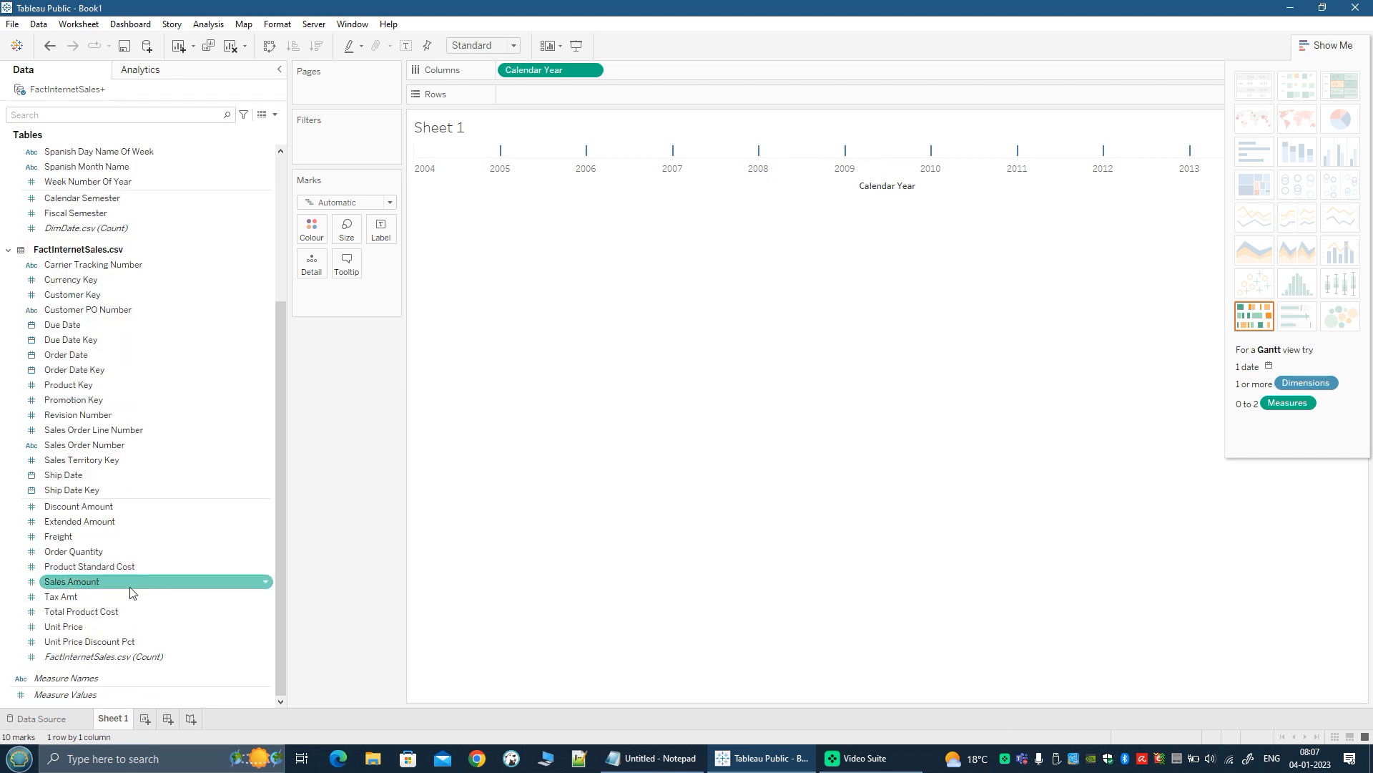
{"action": "left_click_drag", "start_coordinate": [80, 586], "coordinate": [861, 561]}
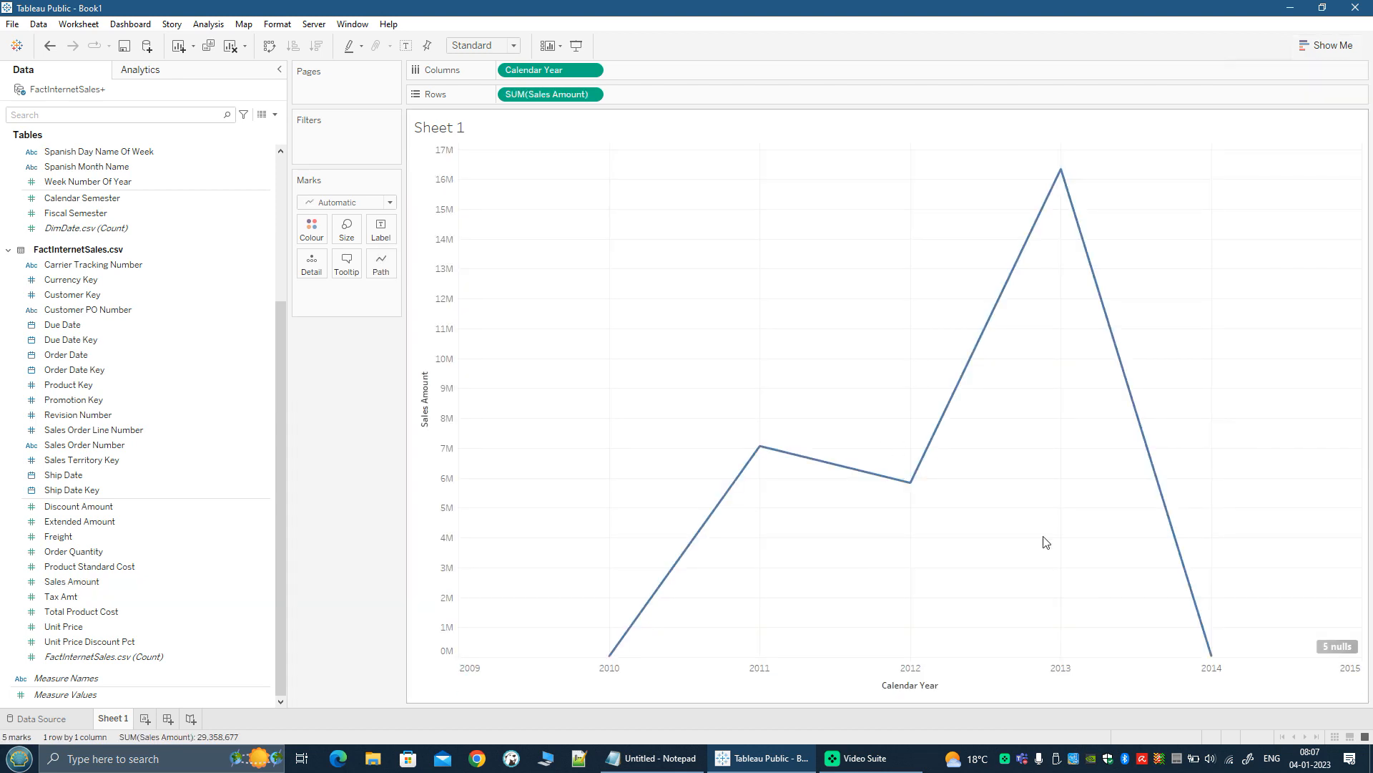
{"action": "left_click", "coordinate": [1333, 47]}
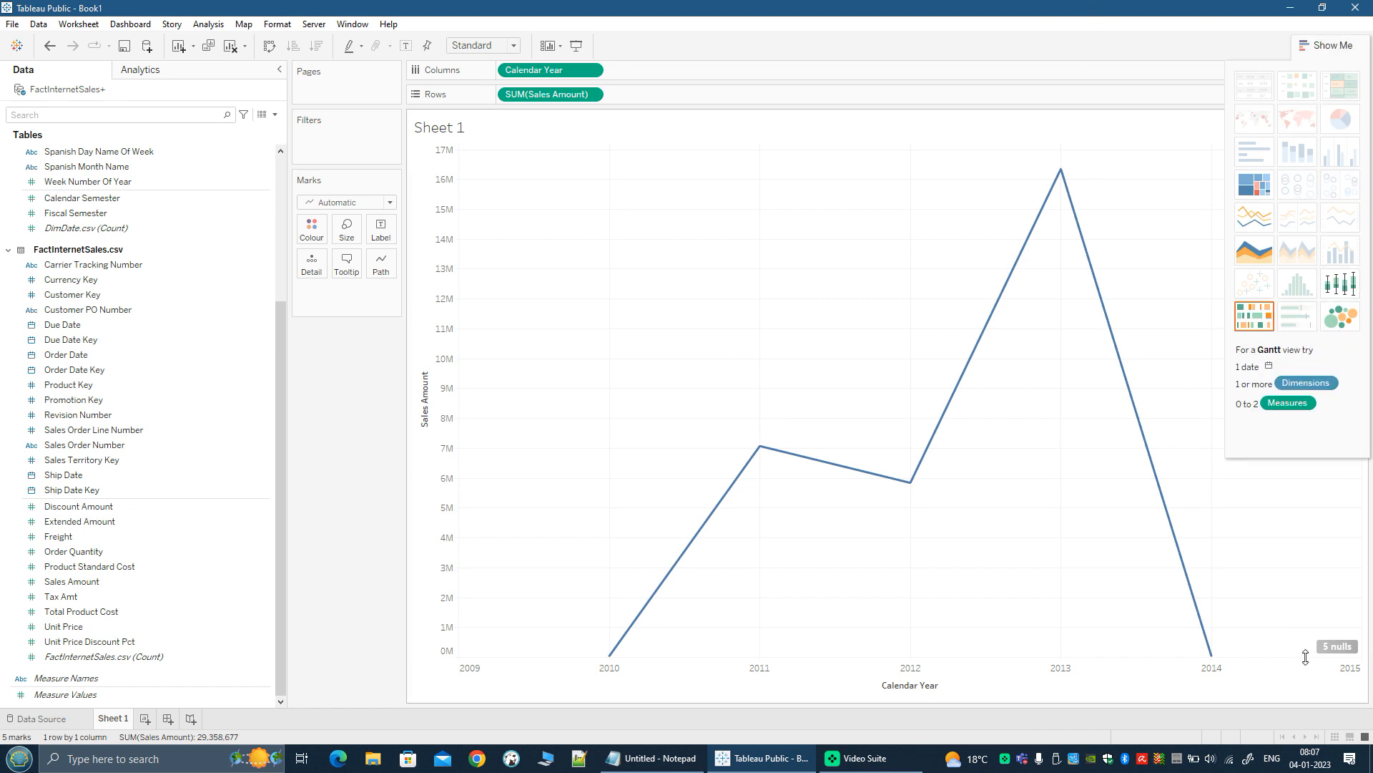
{"action": "left_click", "coordinate": [1326, 45]}
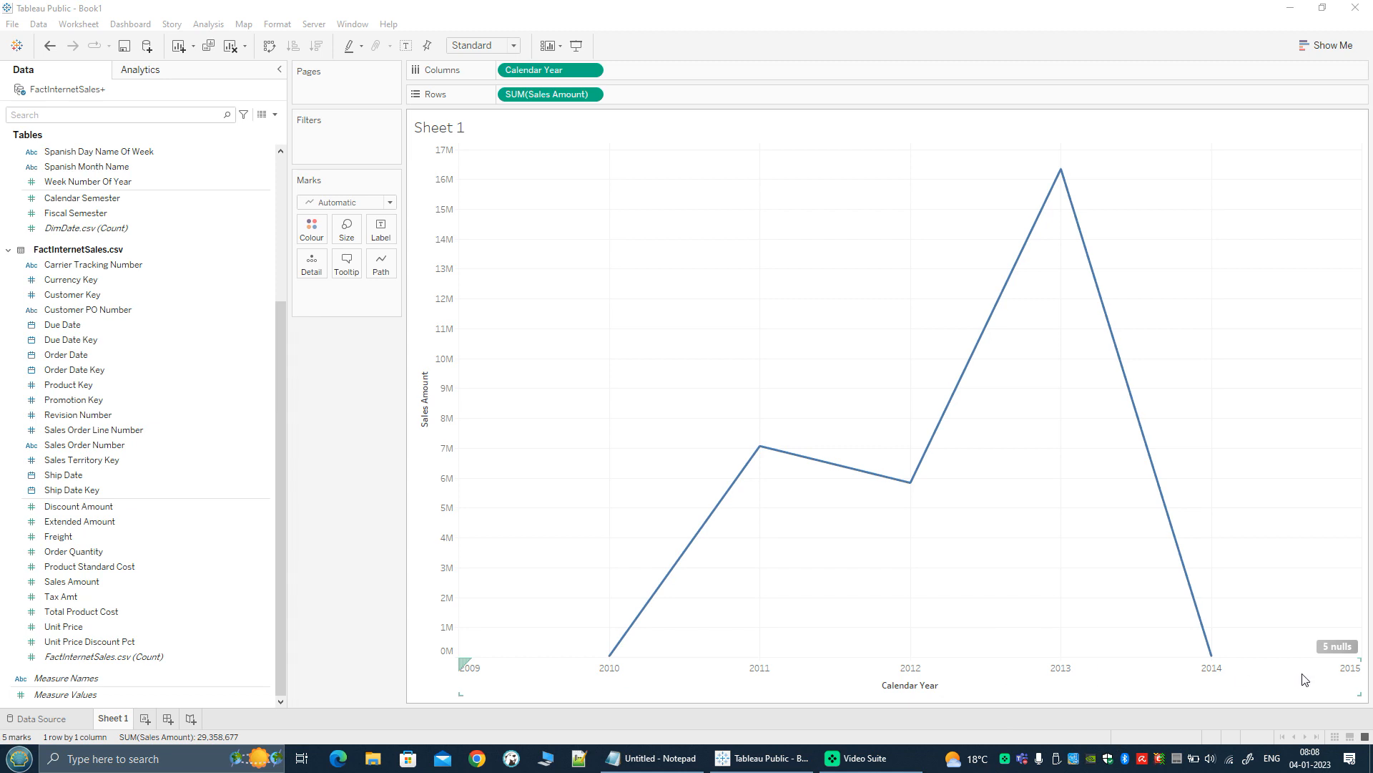
Examine the yearly Sales Amount at the 2010, 2011 and 2012 points of the line chart.
{"action": "mouse_move", "coordinate": [760, 450]}
{"action": "mouse_move", "coordinate": [898, 493]}
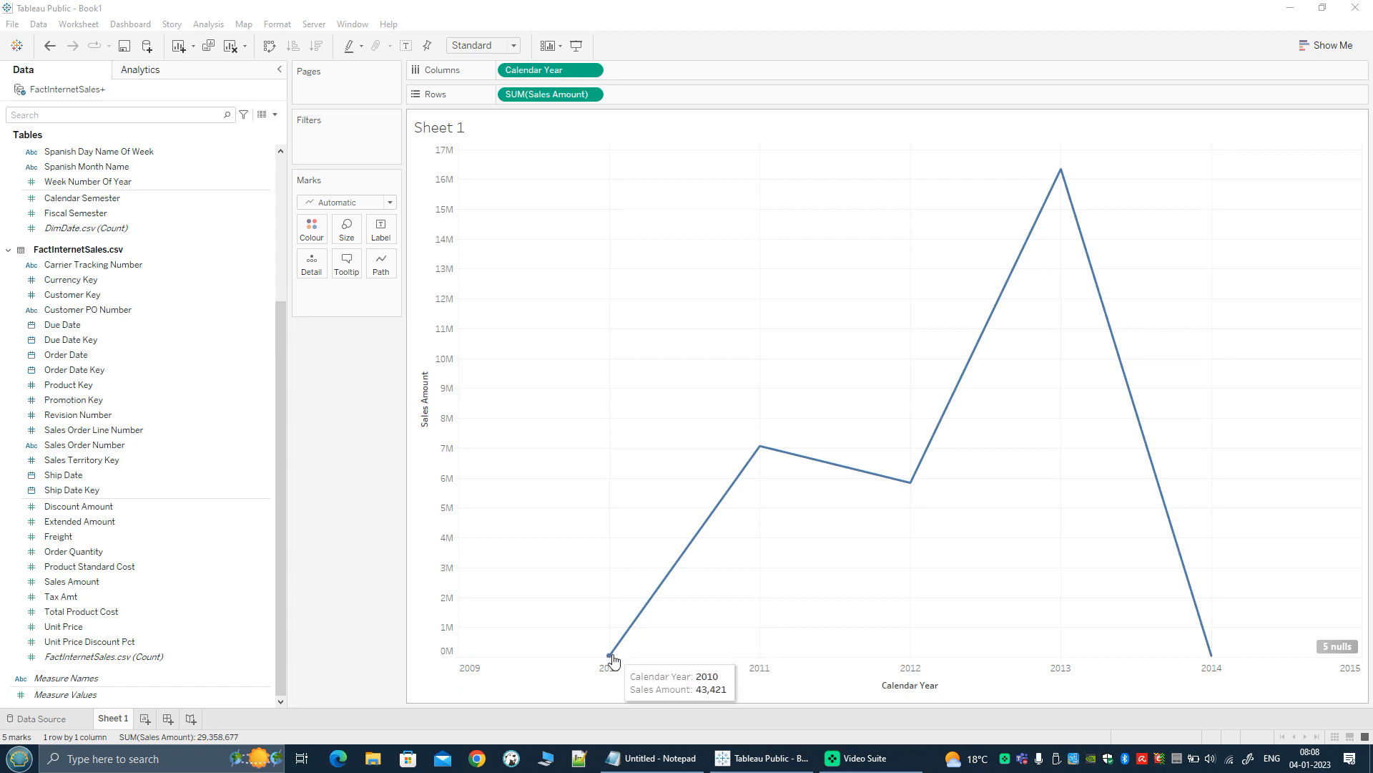
{"action": "mouse_move", "coordinate": [611, 658]}
{"action": "mouse_move", "coordinate": [727, 492]}
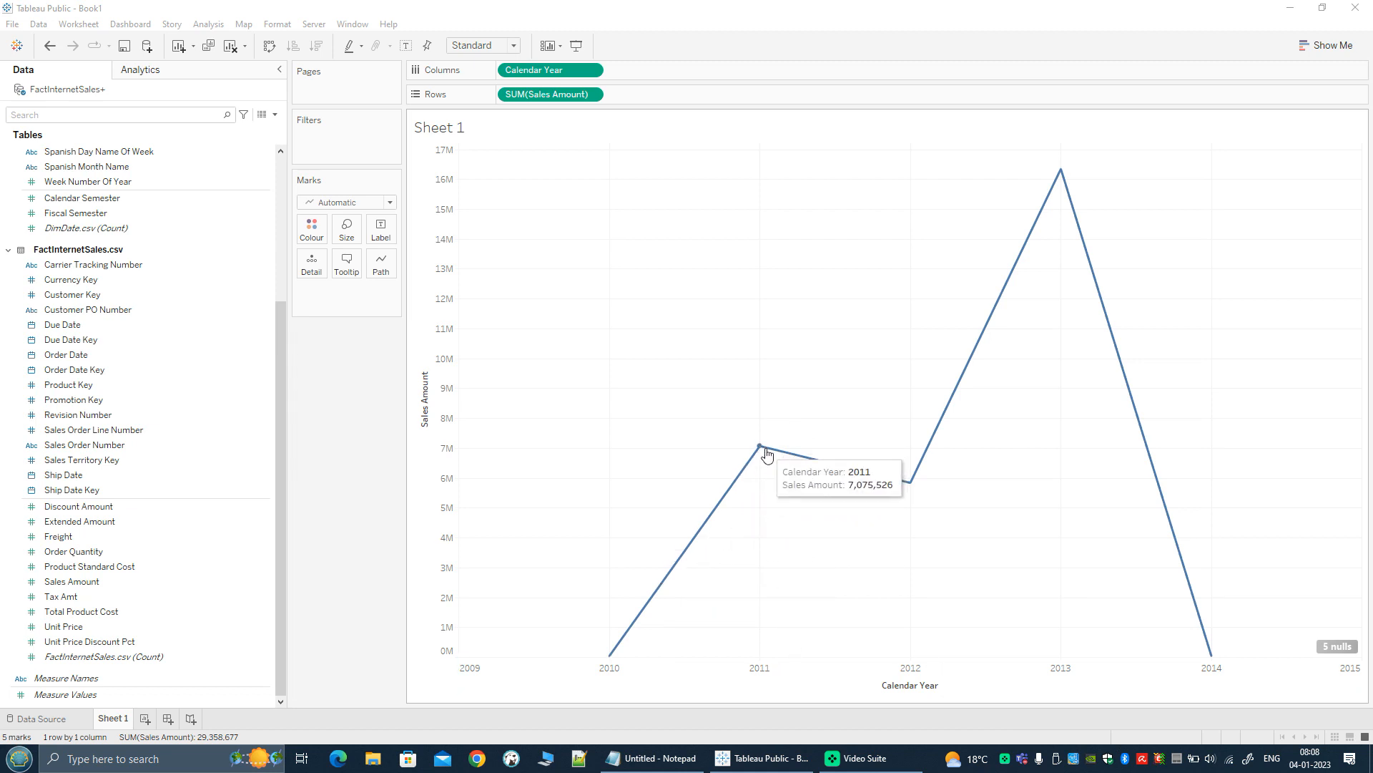
{"action": "mouse_move", "coordinate": [903, 481]}
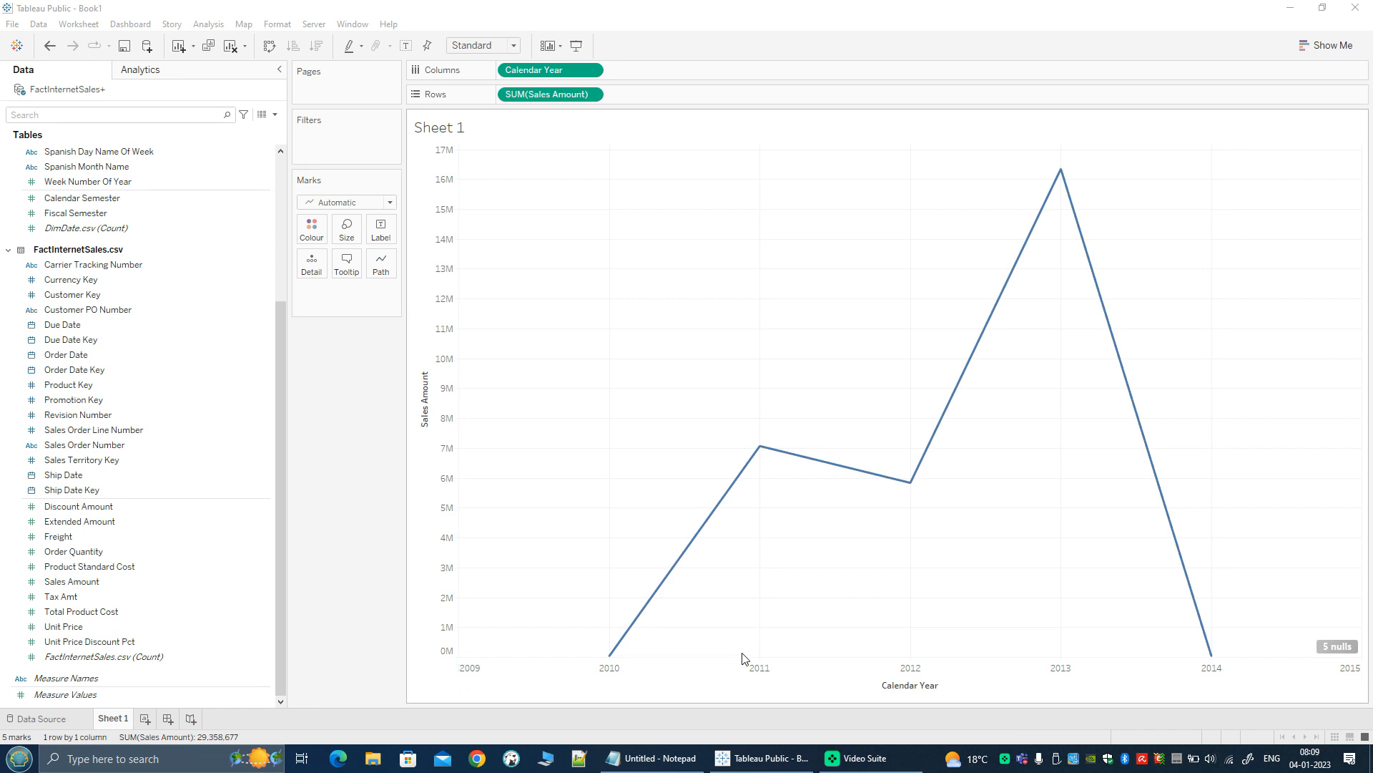
{"action": "mouse_move", "coordinate": [758, 457]}
Switch to Notepad, enlarge the text and write the heading "Discrete vs. Continuous" with a "Discrete" subheading below a blank line.
{"action": "left_click", "coordinate": [669, 764]}
{"action": "scroll", "coordinate": [384, 395], "scroll_direction": "up", "scroll_amount": 14}
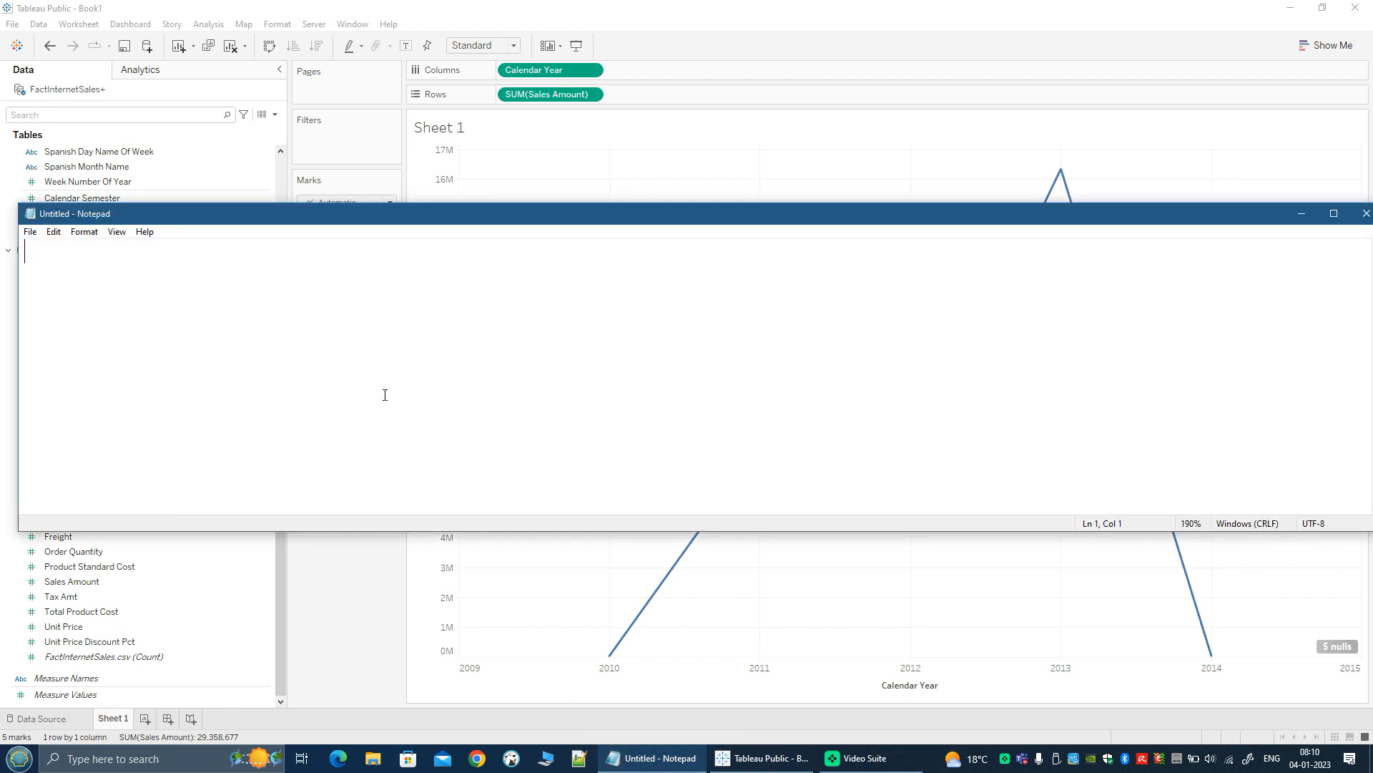
{"action": "type", "text": "D"}
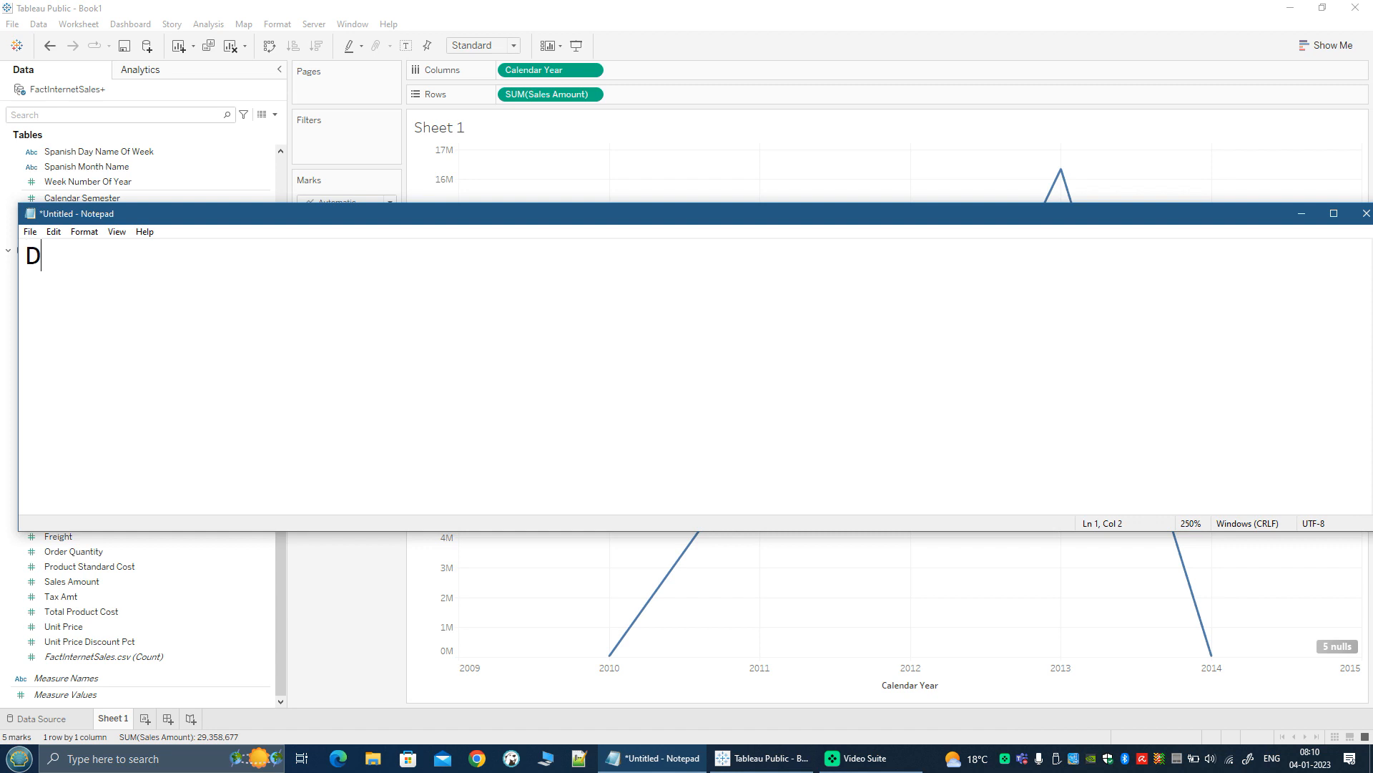
{"action": "type", "text": "iscrete"}
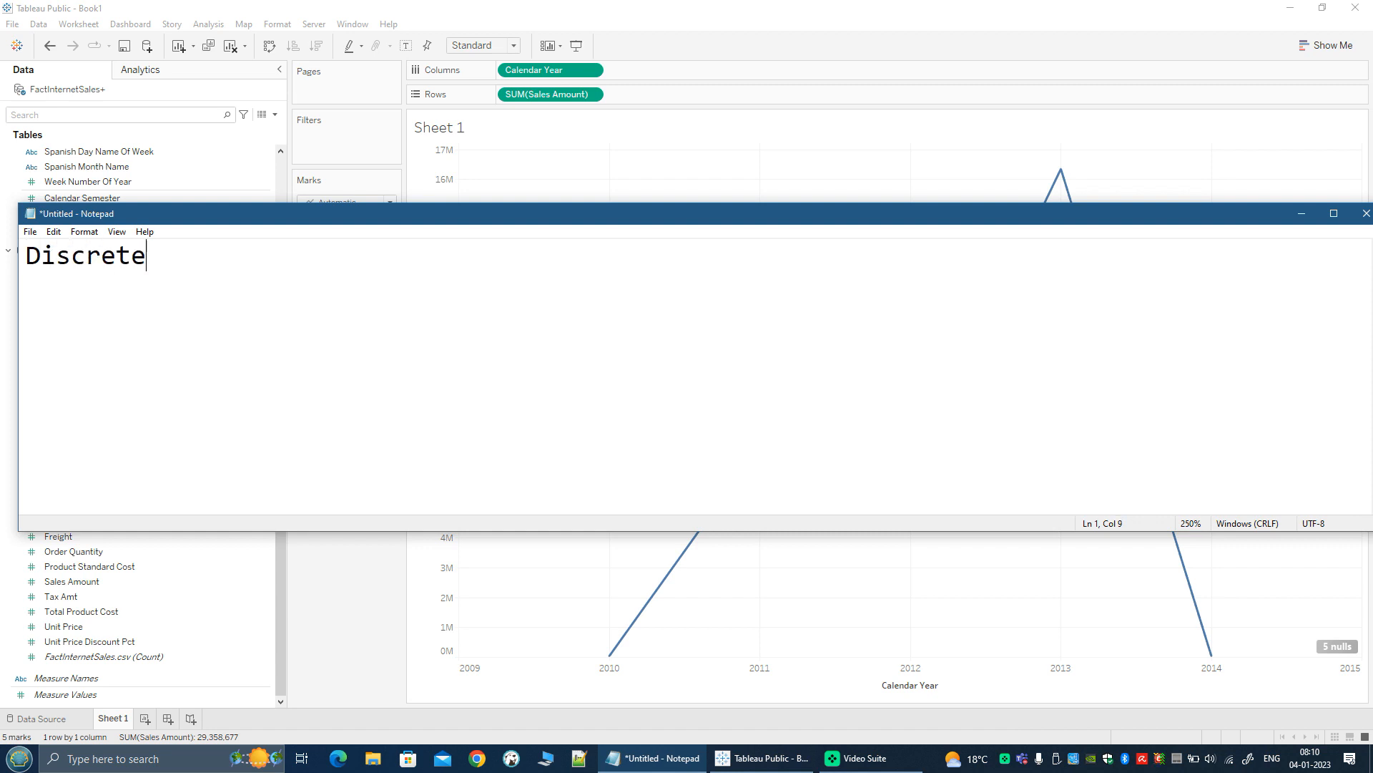
{"action": "type", "text": " vs. Continuous"}
{"action": "key", "text": "Return"}
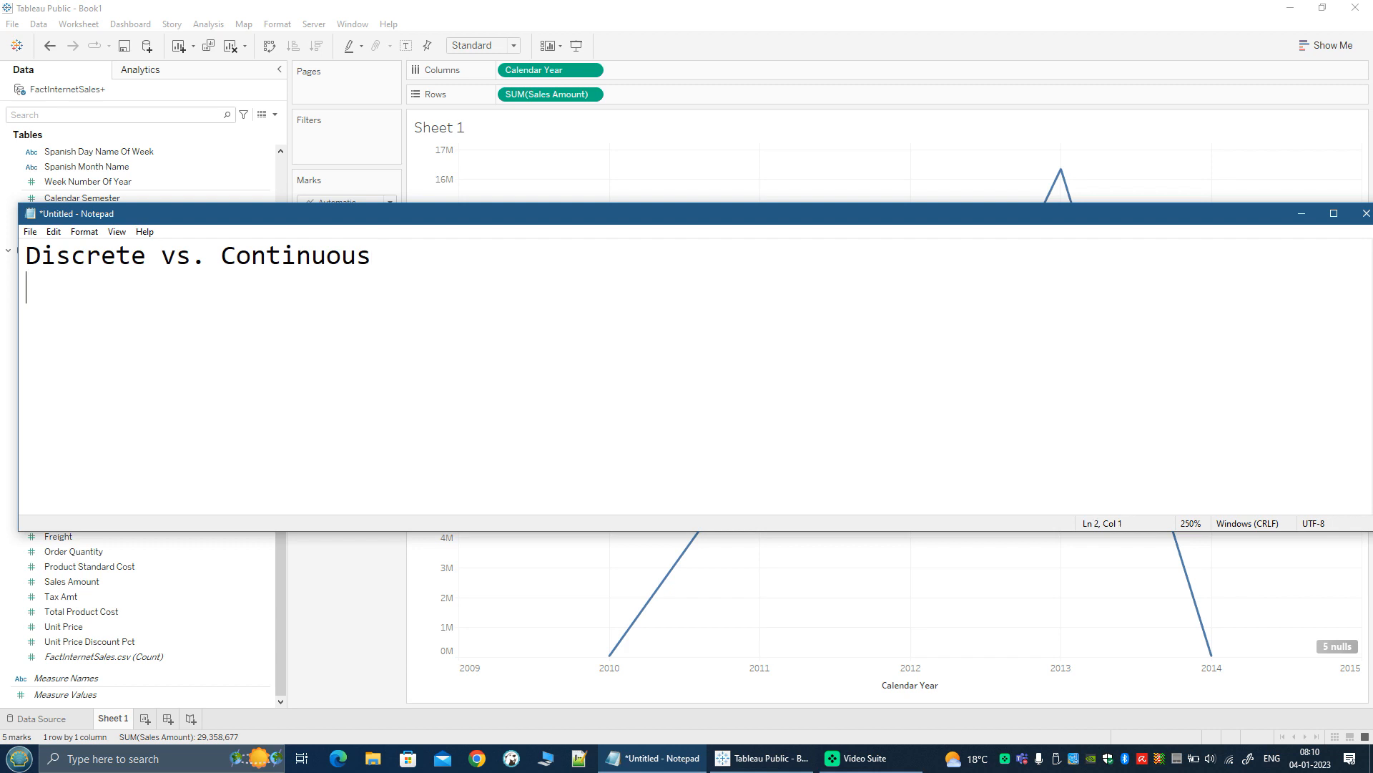
{"action": "key", "text": "Return"}
{"action": "type", "text": "Discrete"}
{"action": "key", "text": "Return"}
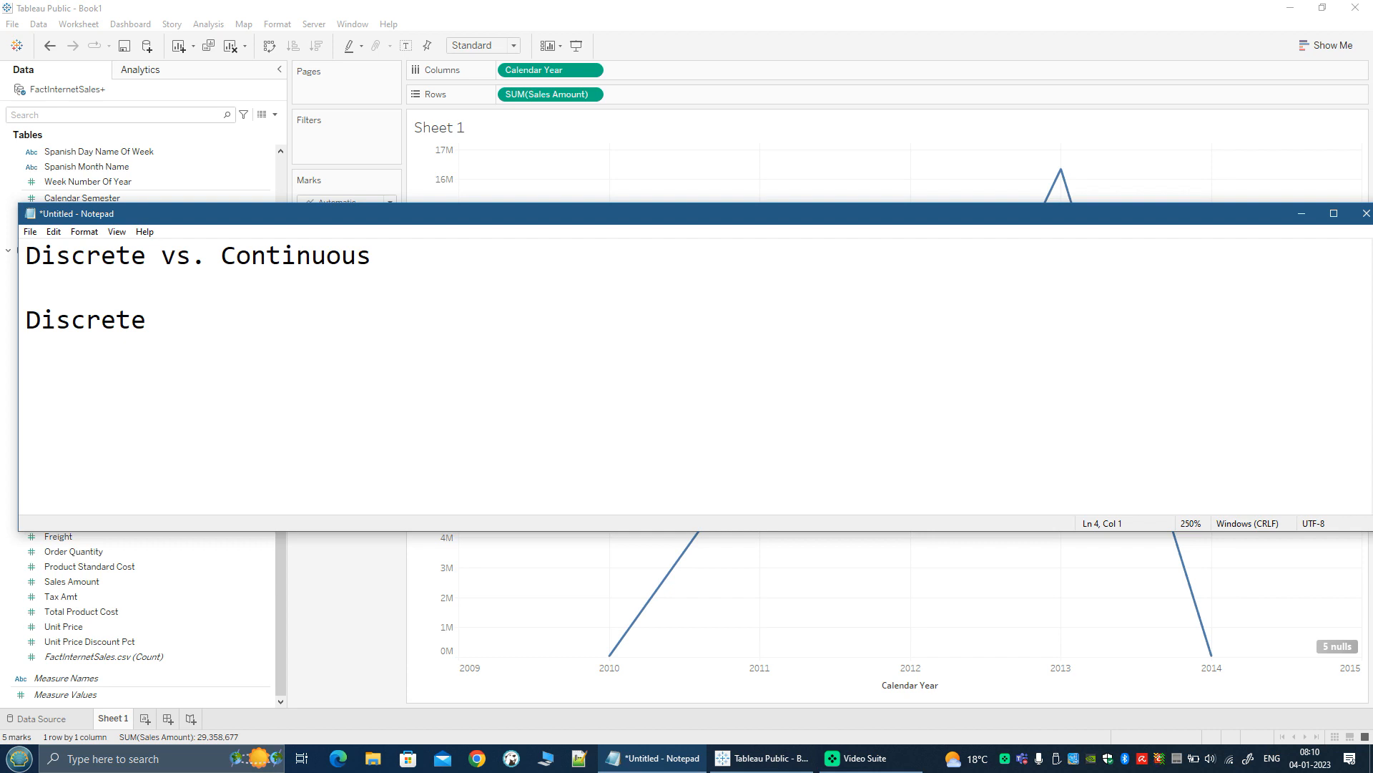
Write the example line "calendar years - 2010,2011,2012..2020,2021,2022" under the Discrete subheading.
{"action": "type", "text": "calendar ye"}
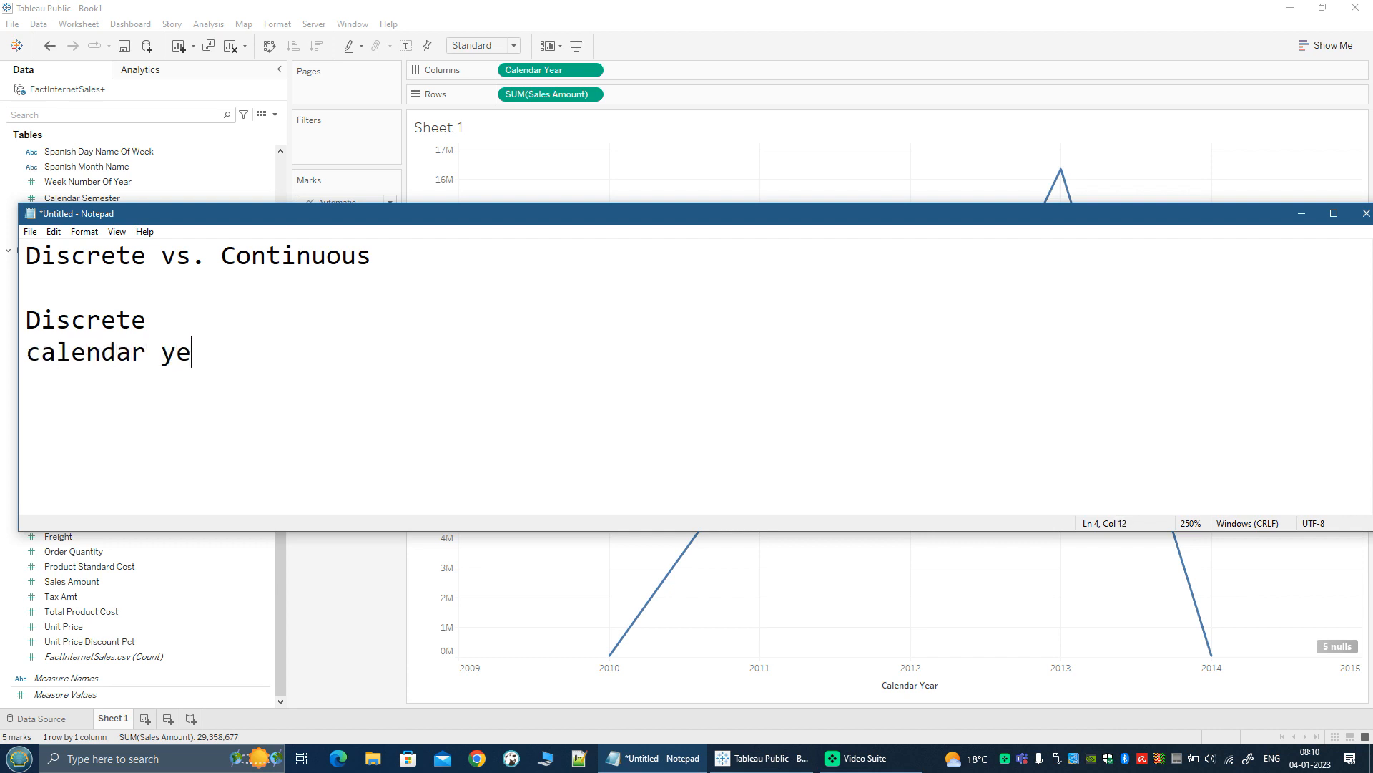
{"action": "type", "text": "ars - 2010,2"}
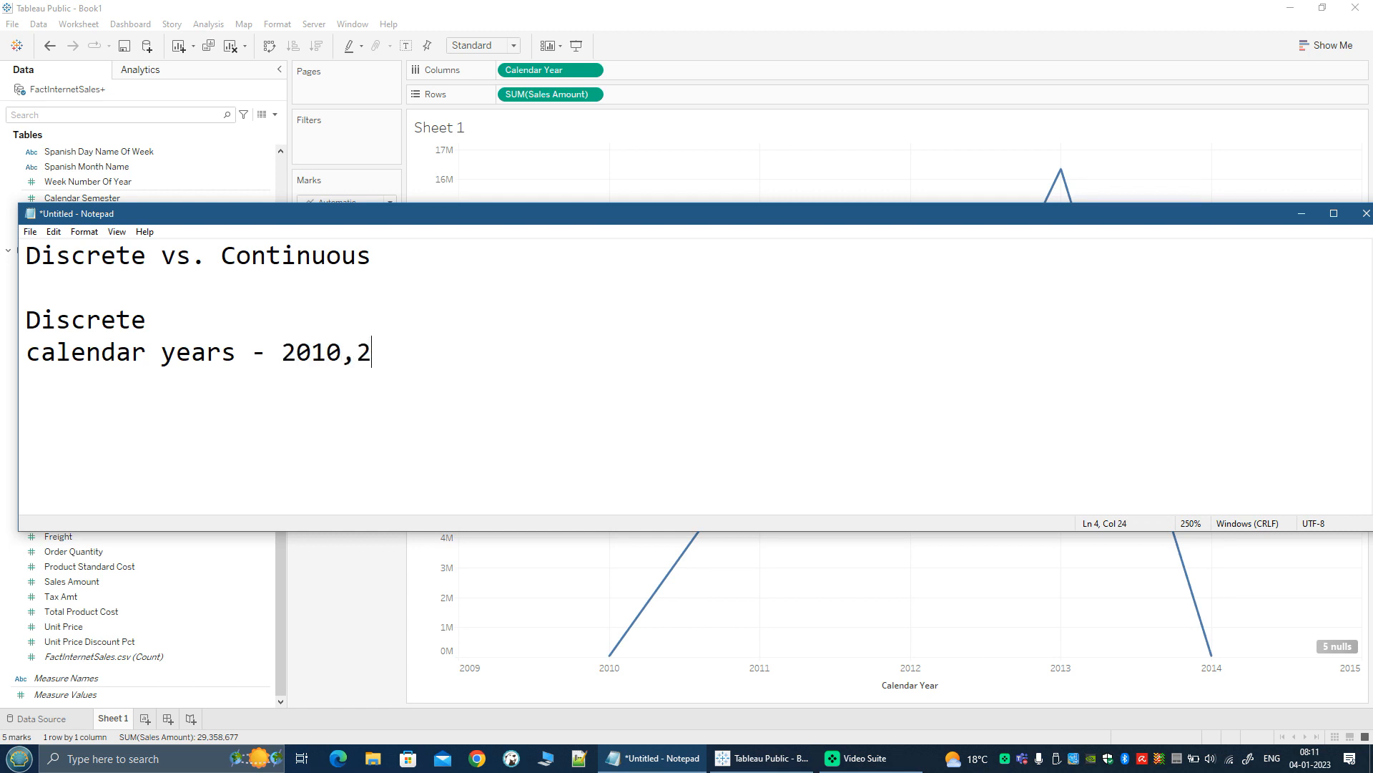
{"action": "type", "text": "011,2012.."}
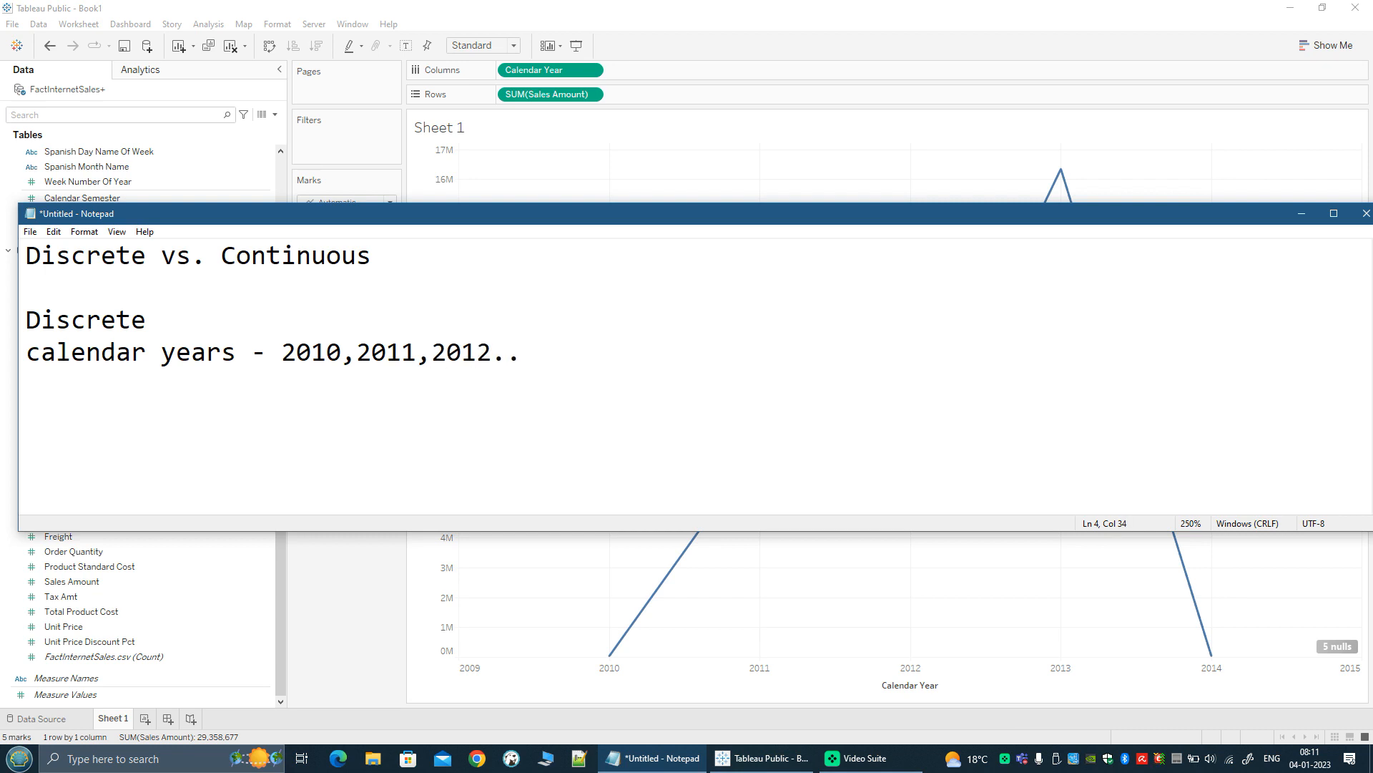
{"action": "type", "text": "202"}
{"action": "type", "text": "0,2021,"}
{"action": "type", "text": "2"}
{"action": "key", "text": "BackSpace"}
{"action": "type", "text": "1,"}
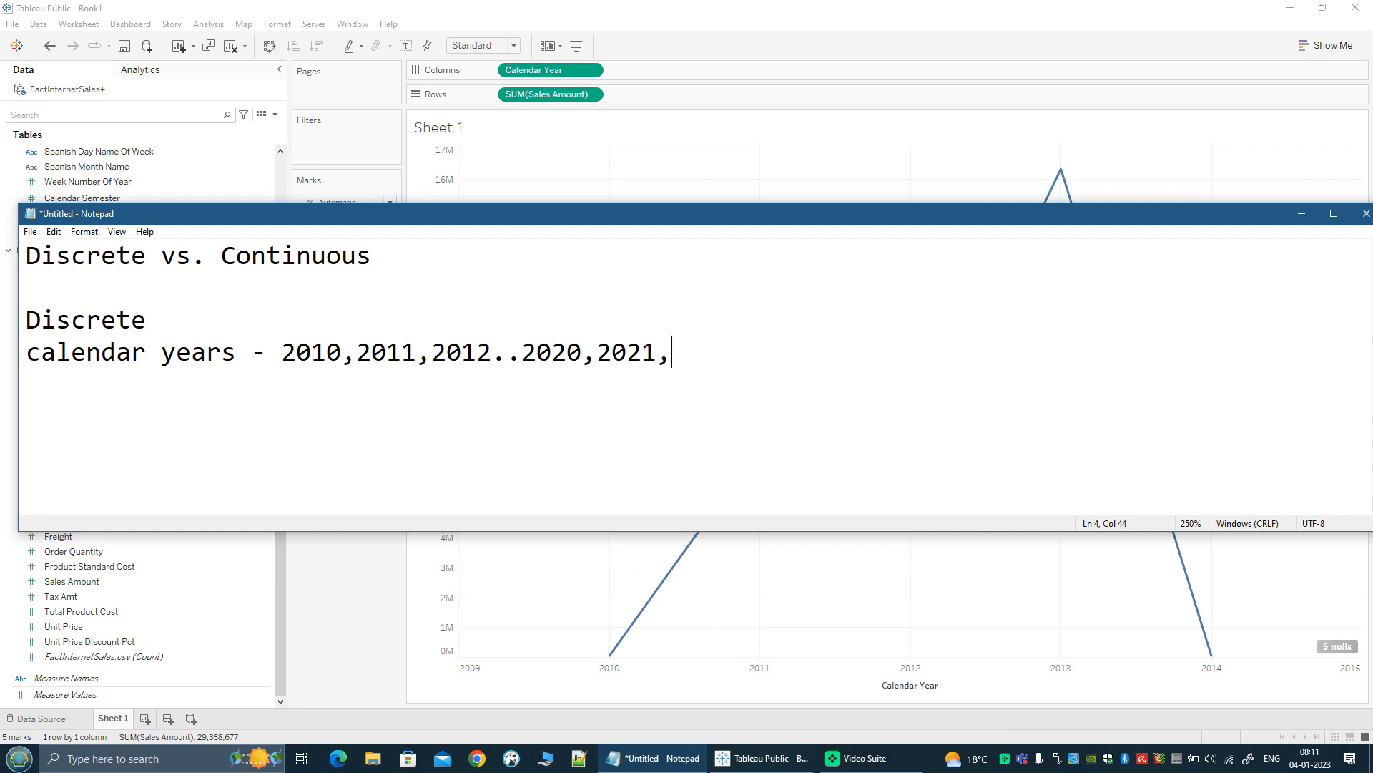
{"action": "type", "text": "2022"}
Highlight the year values on the calendar years line, including 2012 on its own, to point them out.
{"action": "double_click", "coordinate": [395, 356]}
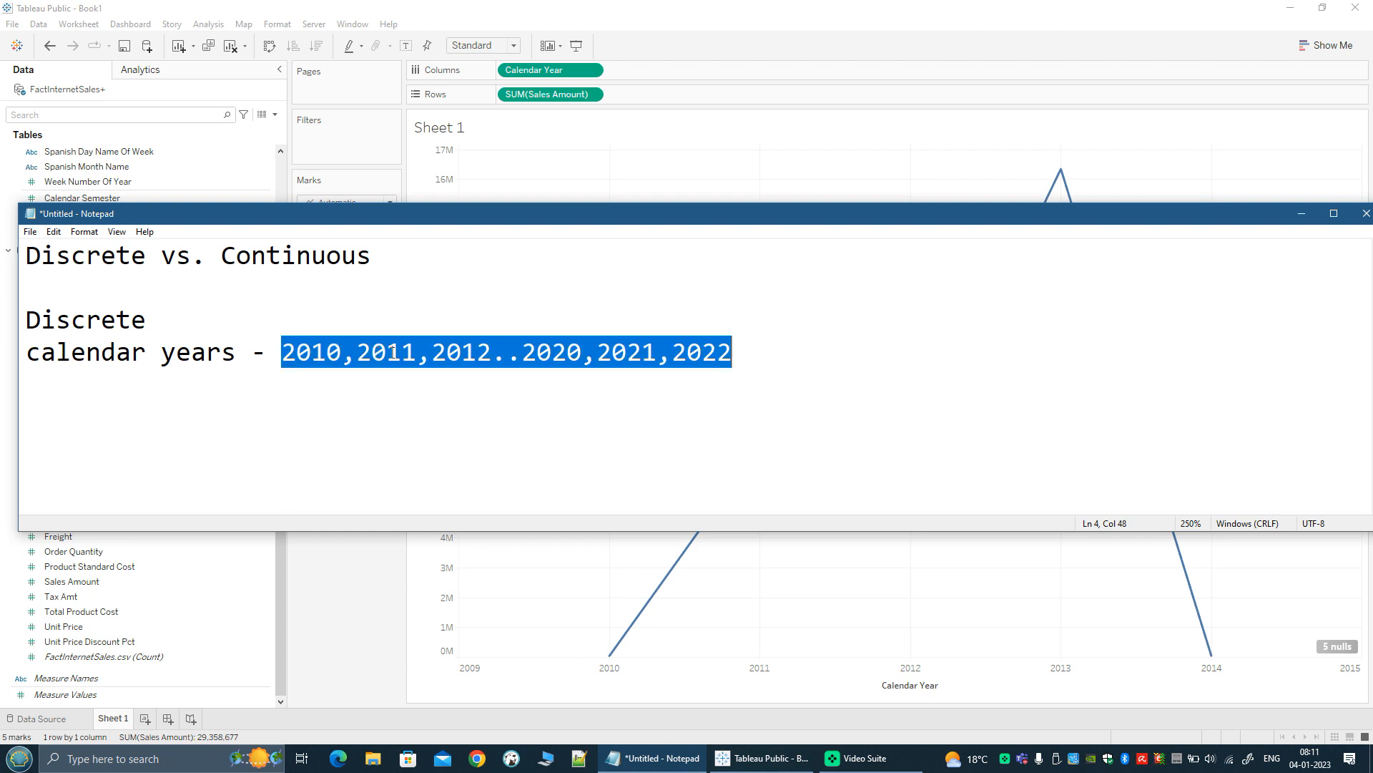
{"action": "left_click", "coordinate": [433, 356]}
{"action": "left_click", "coordinate": [432, 368]}
{"action": "key", "text": "shift+Right"}
{"action": "key", "text": "shift+Right"}
{"action": "key", "text": "shift+Right"}
{"action": "key", "text": "shift+Right"}
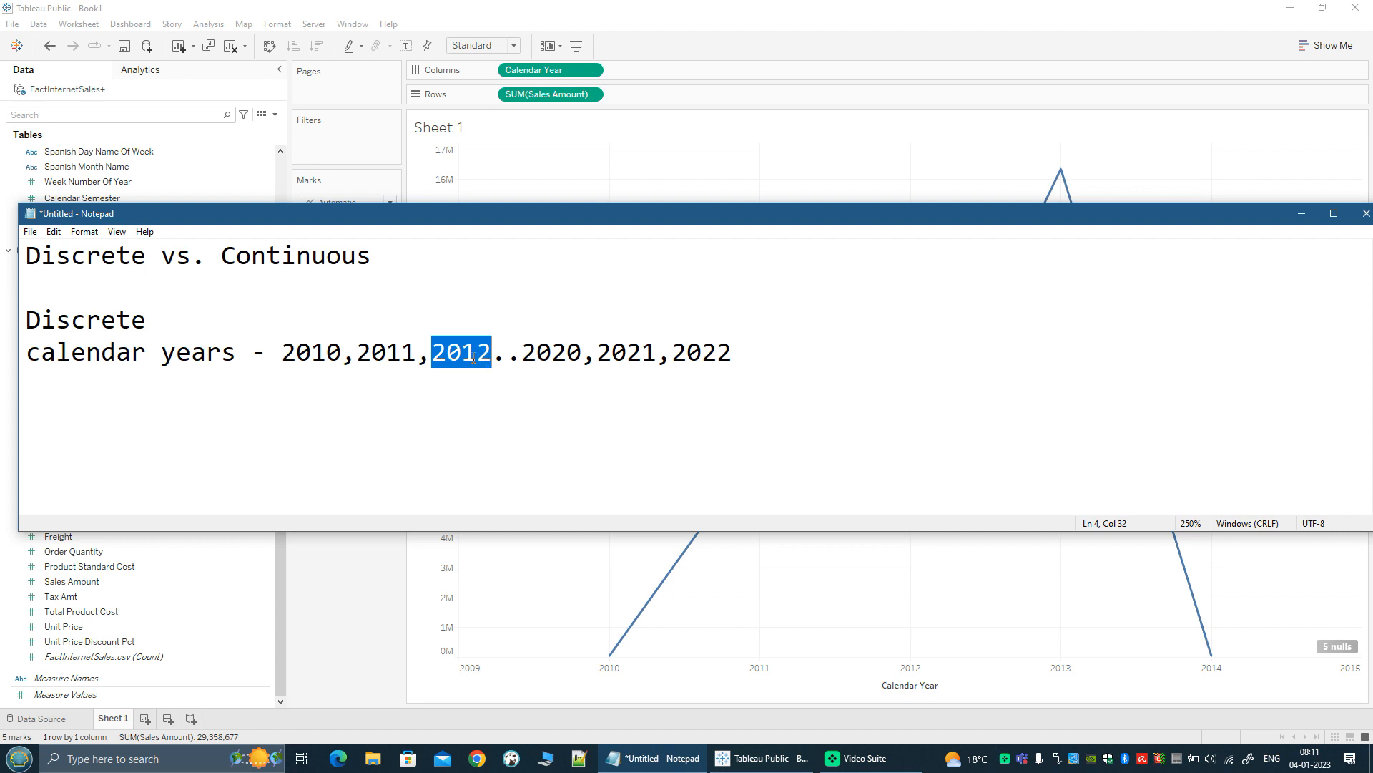
{"action": "left_click_drag", "start_coordinate": [282, 352], "coordinate": [733, 352]}
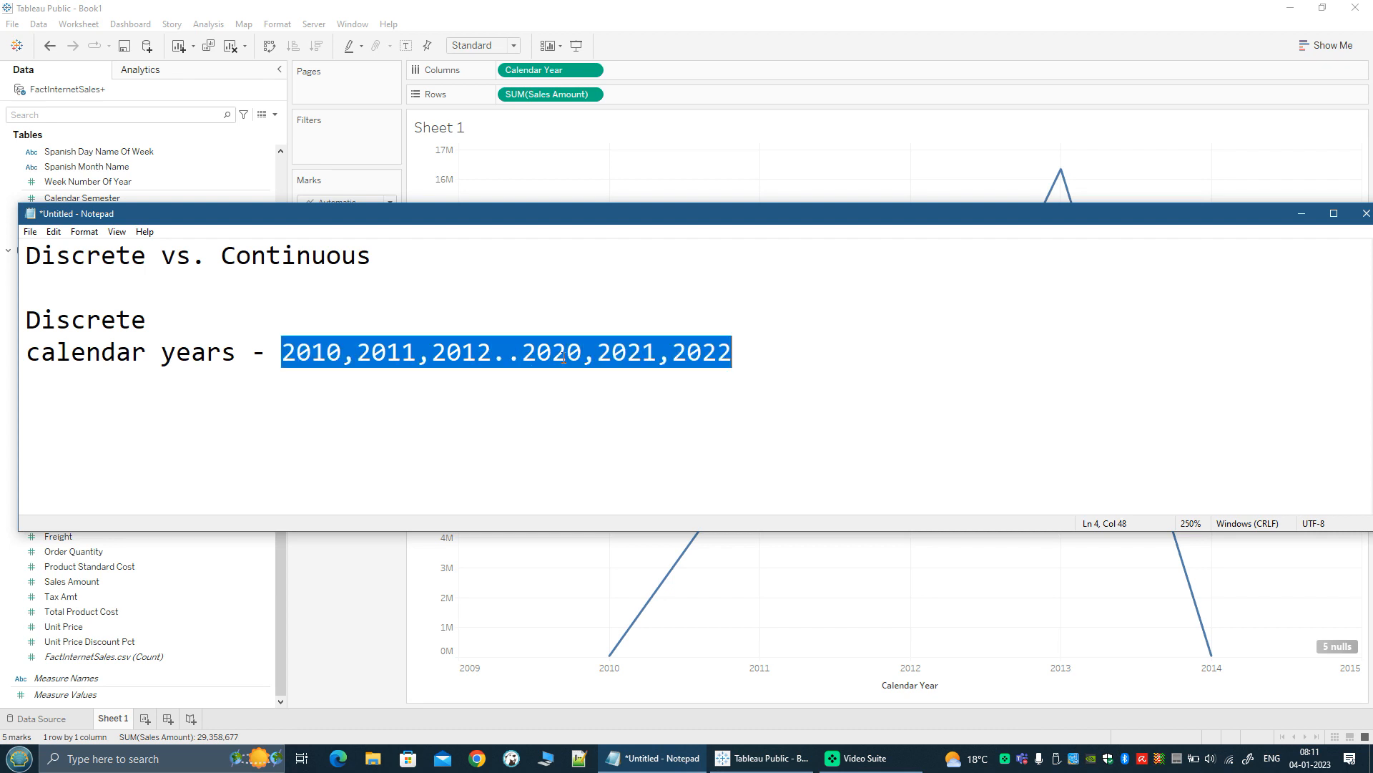
{"action": "left_click", "coordinate": [653, 357]}
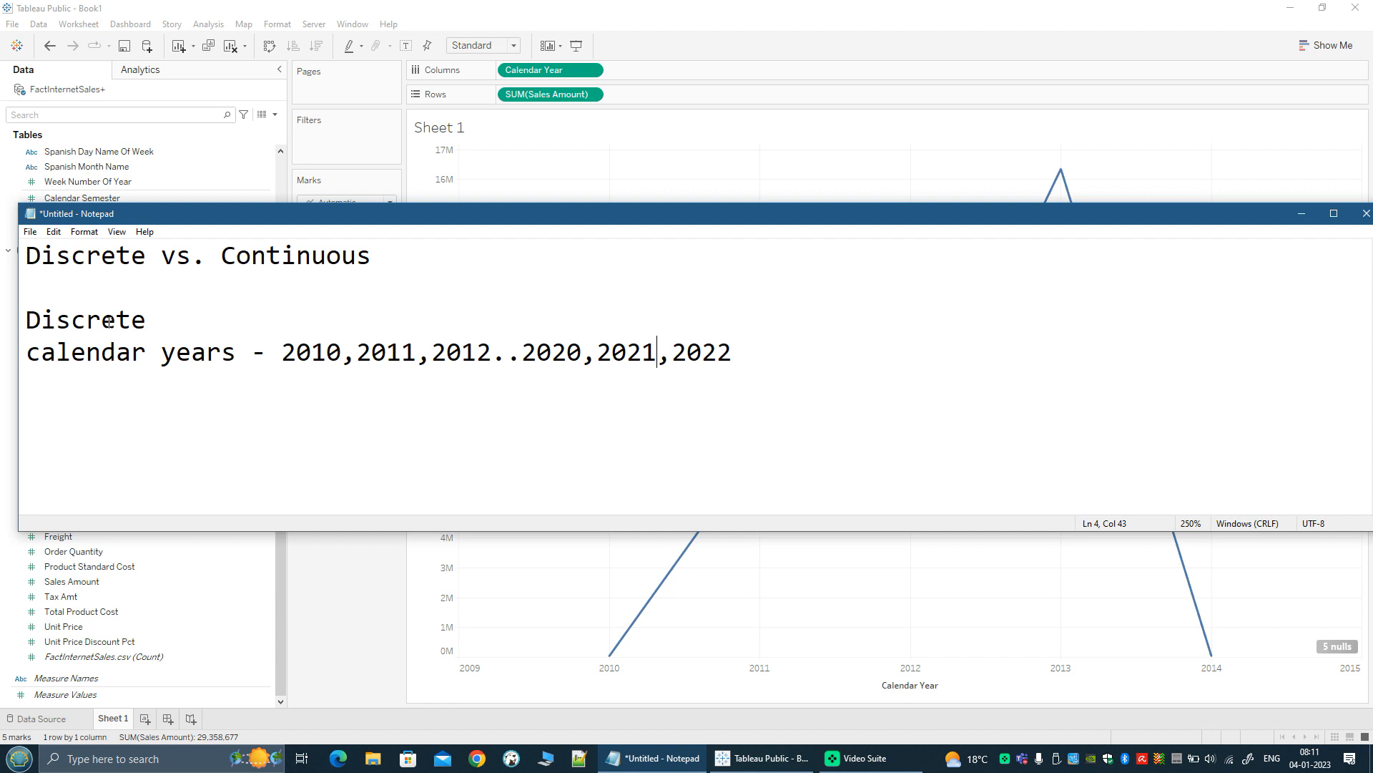
Add the value 2010.12345 on a new line directly below the calendar years example.
{"action": "left_click", "coordinate": [764, 357]}
{"action": "key", "text": "Return"}
{"action": "key", "text": "Return"}
{"action": "key", "text": "BackSpace"}
{"action": "type", "text": "2"}
{"action": "type", "text": "010.12345"}
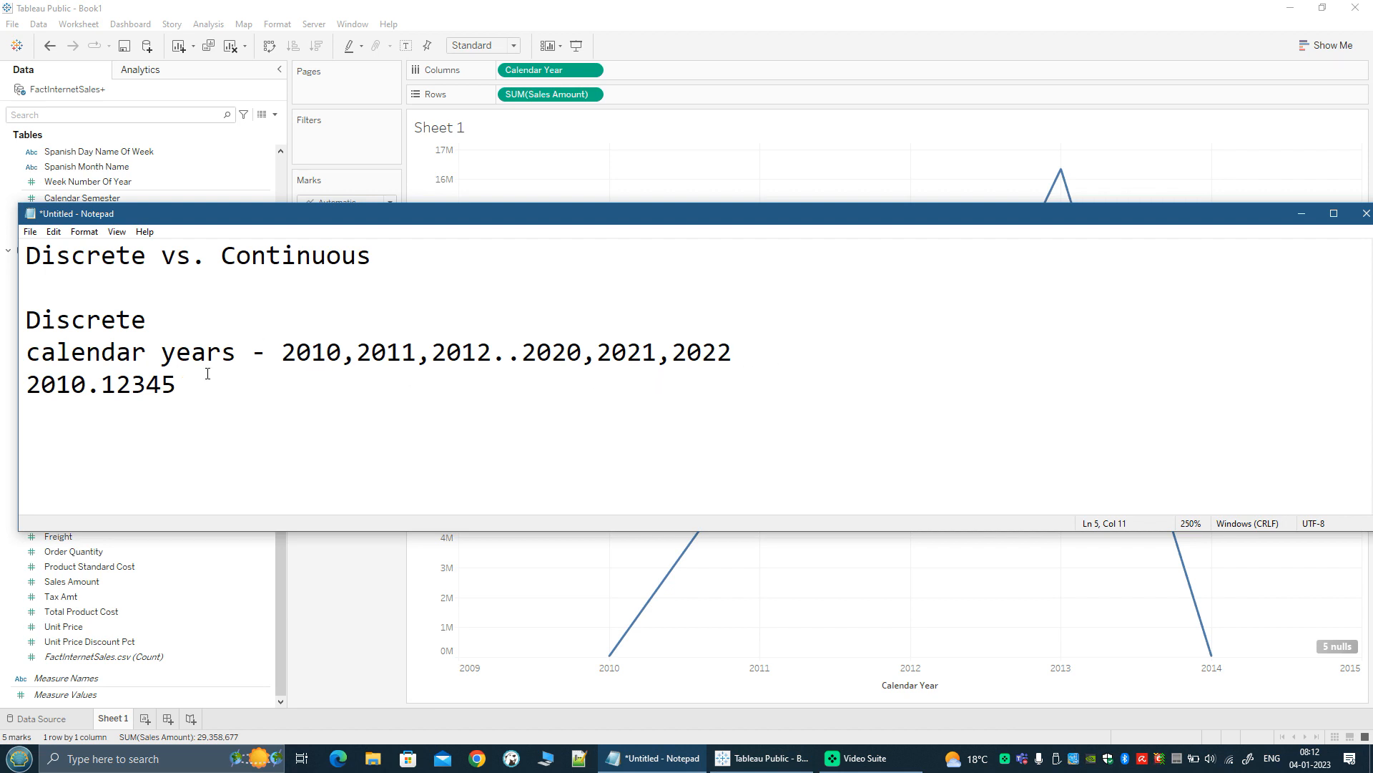
Delete the 2010.12345 entry under the calendar years line and highlight the list of years to point it out.
{"action": "key", "text": "shift+Home"}
{"action": "key", "text": "BackSpace"}
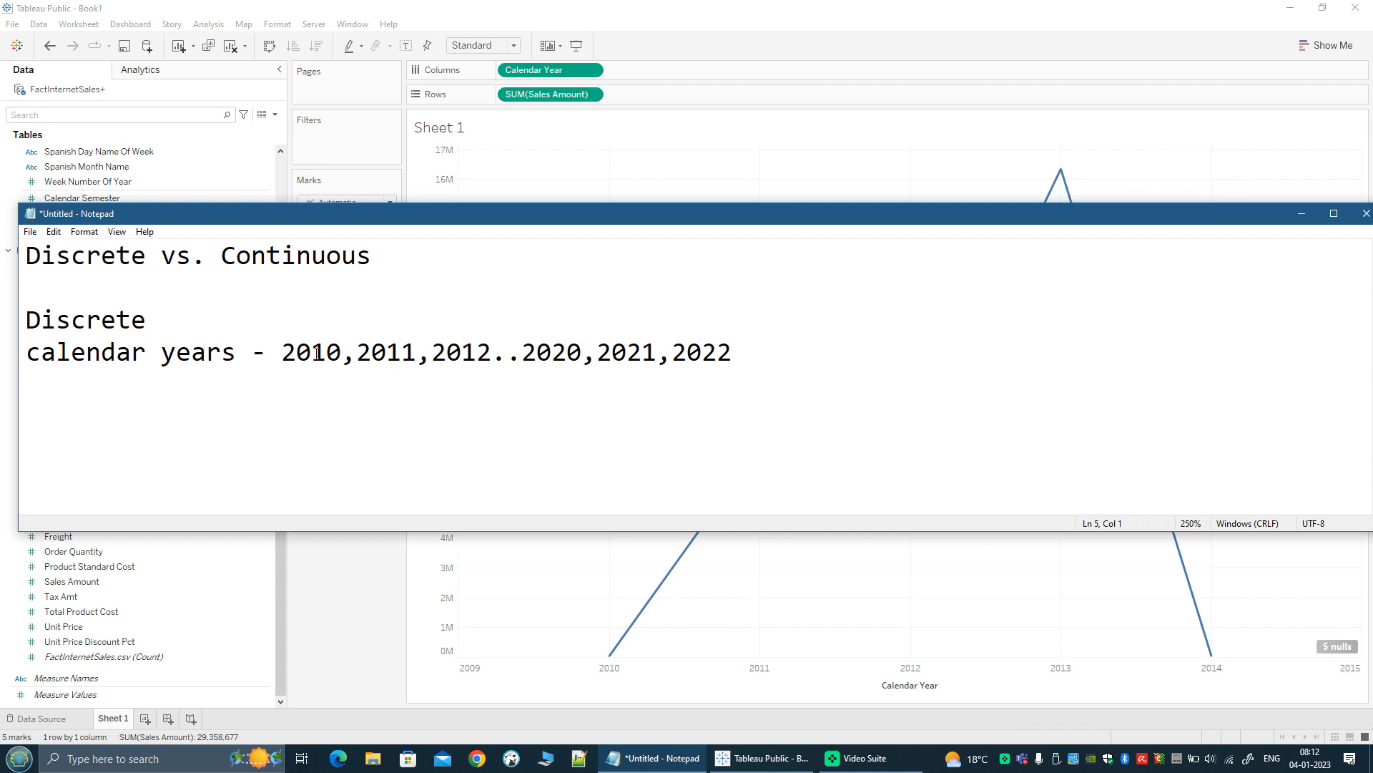
{"action": "double_click", "coordinate": [315, 354]}
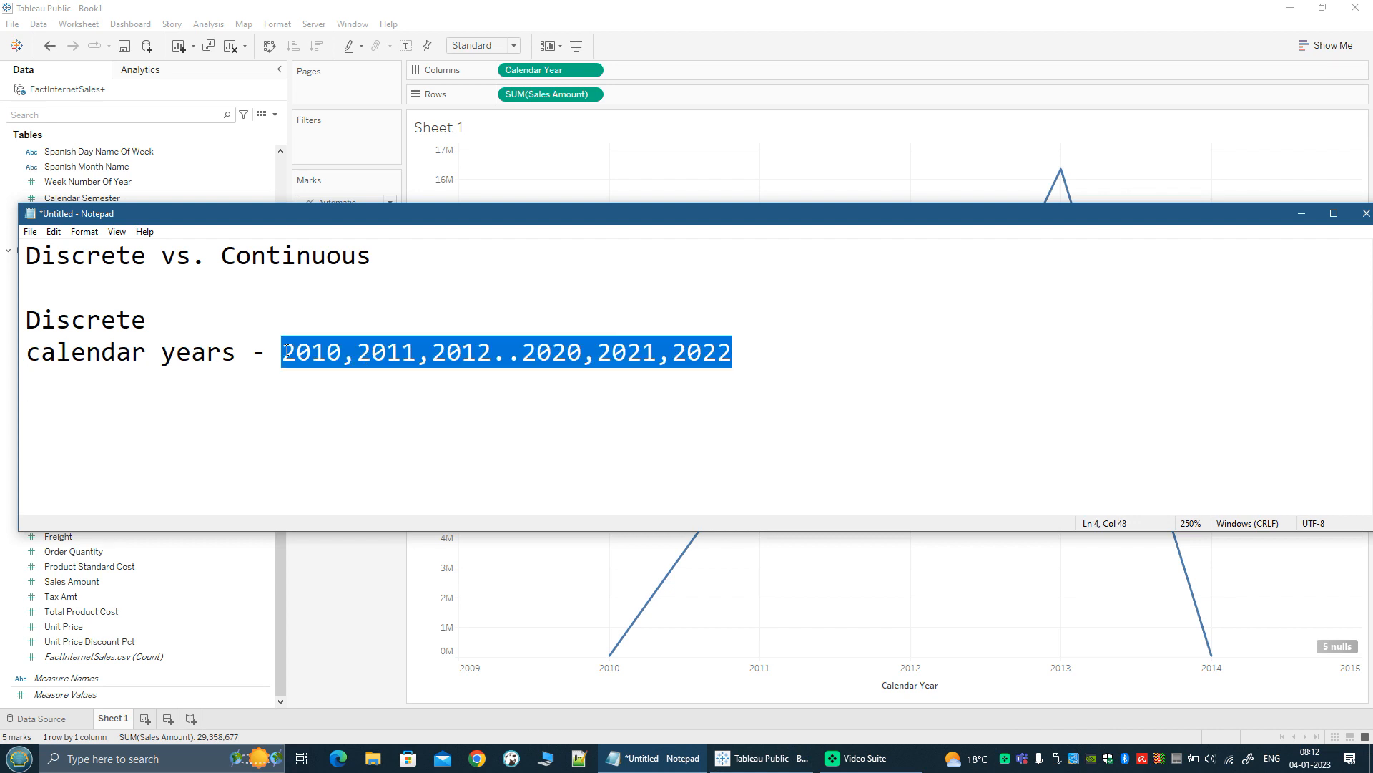
{"action": "left_click", "coordinate": [751, 346]}
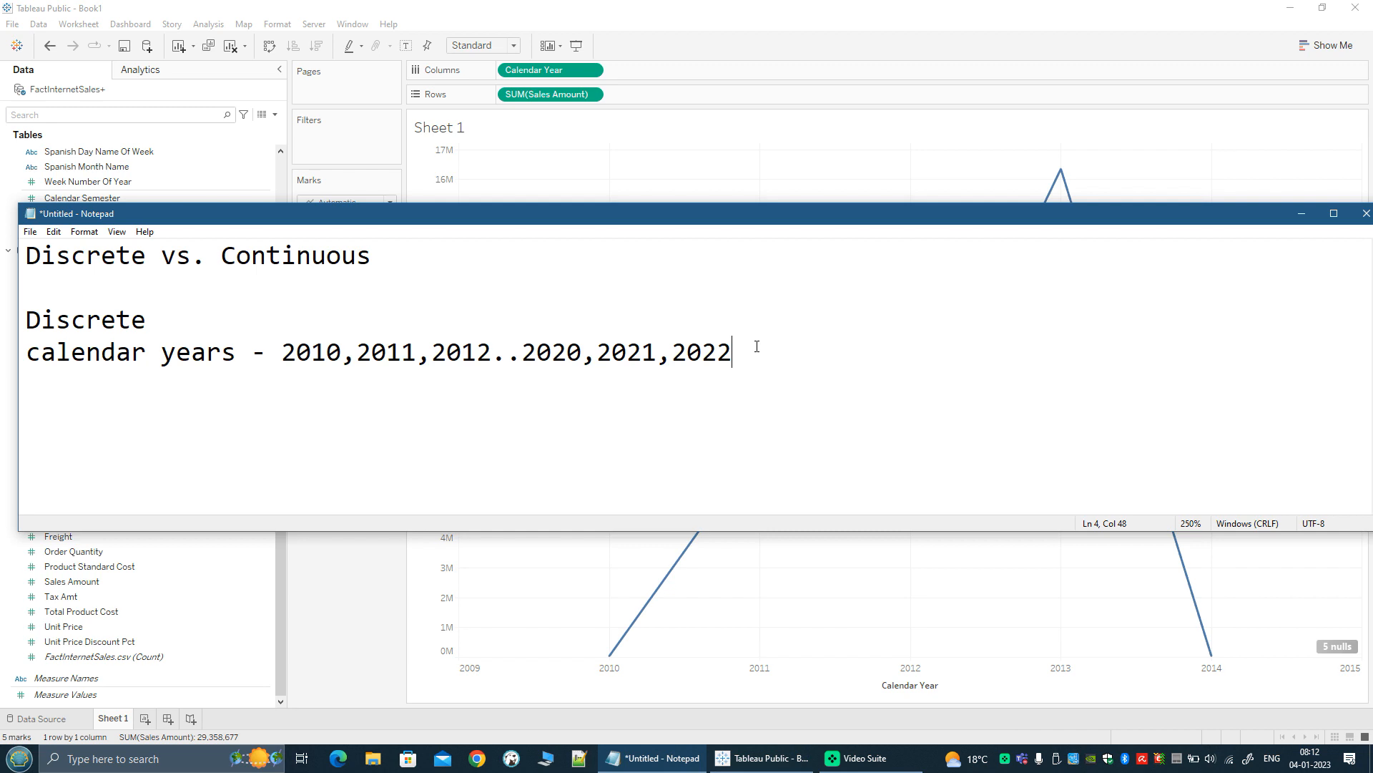
Add the subheading "Continous" below the calendar years line, separated by a blank line.
{"action": "key", "text": "Return"}
{"action": "key", "text": "Return"}
{"action": "type", "text": "Continous"}
{"action": "key", "text": "Return"}
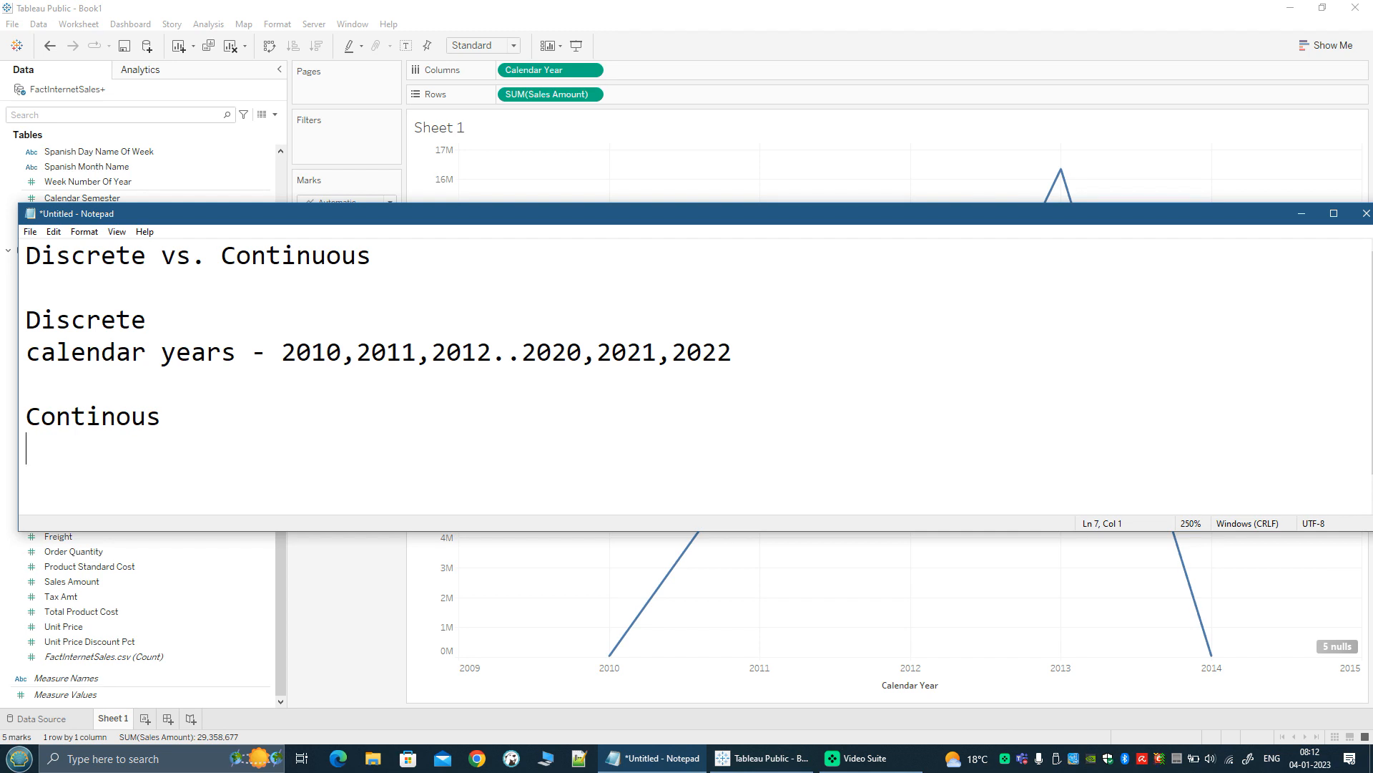
Write the example line "Temperature - 23, 25.6, 24.3828, -1.2, 23, -3.4" under the Continous subheading.
{"action": "type", "text": "Temperatur"}
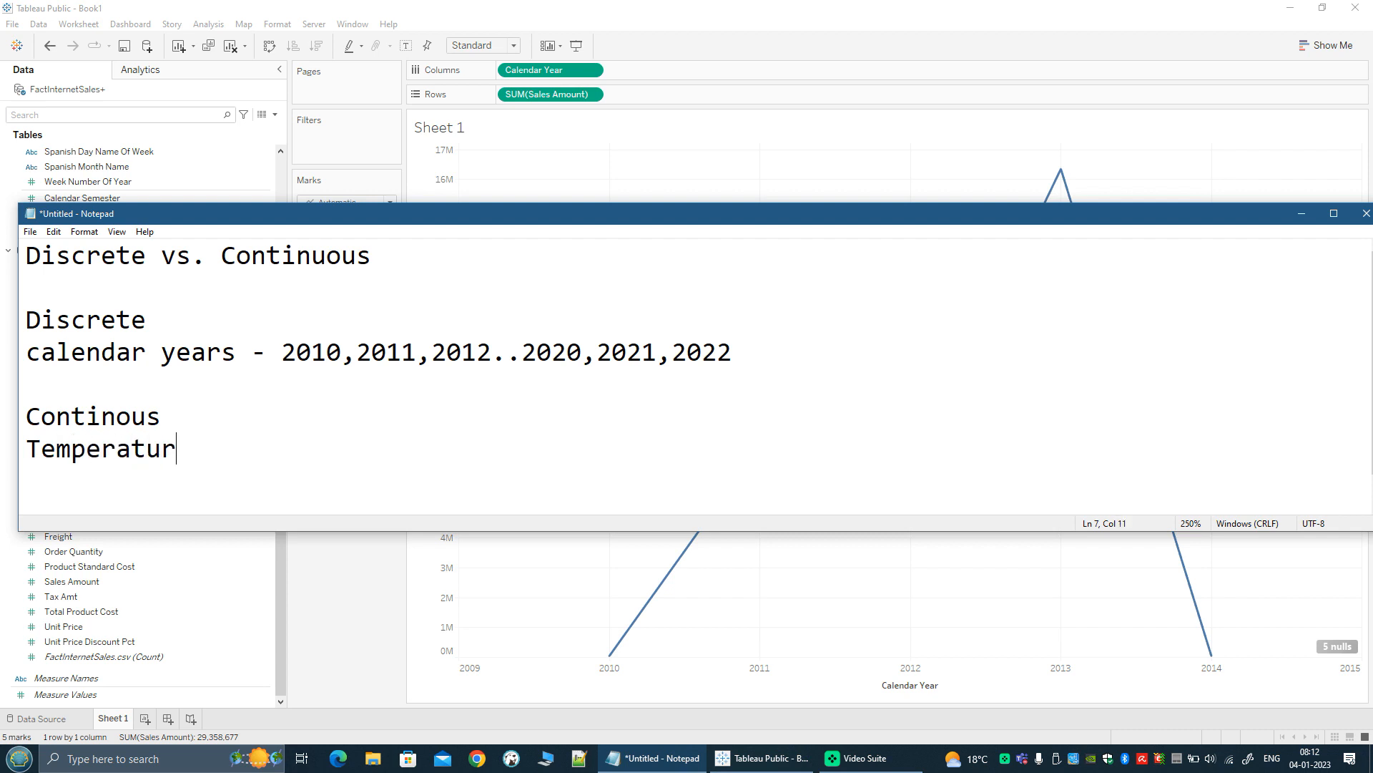
{"action": "type", "text": "e -"}
{"action": "type", "text": "23, 25.6, 2"}
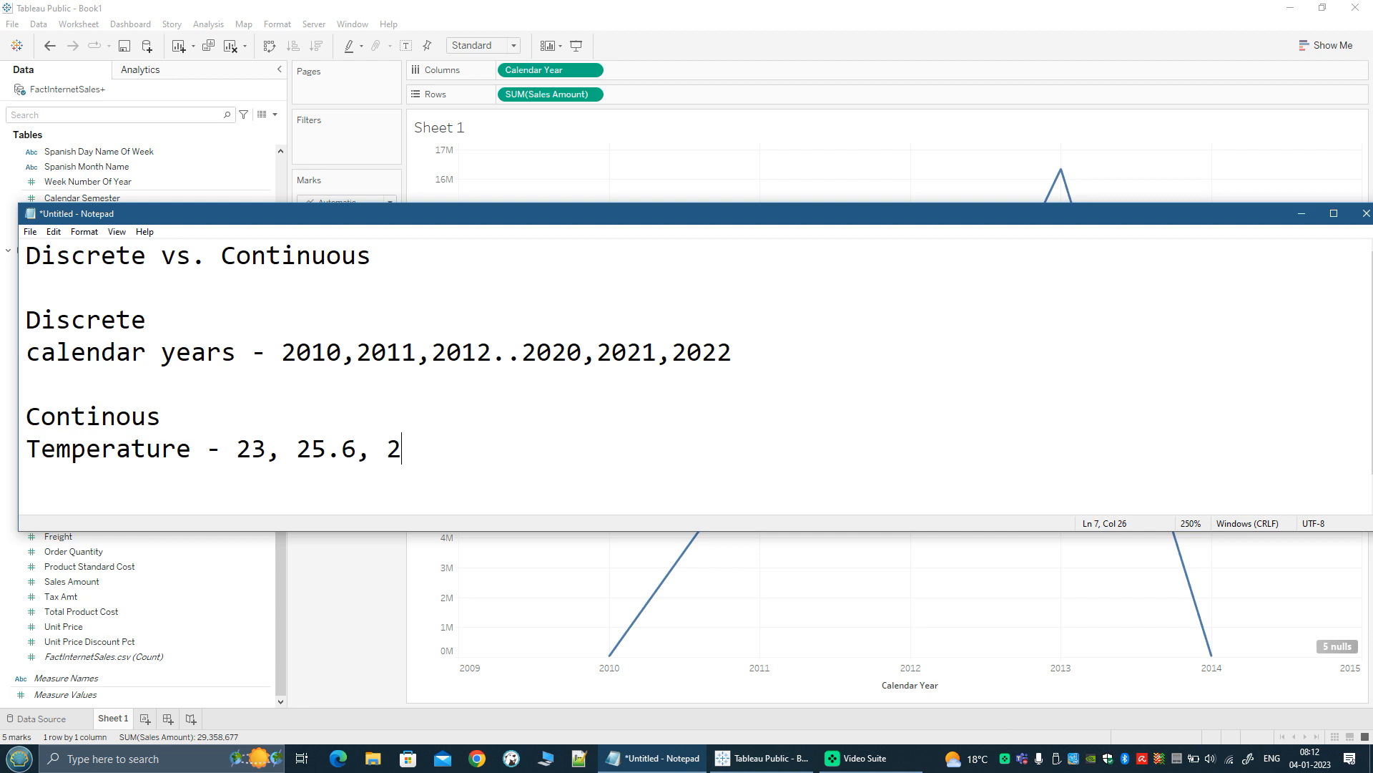
{"action": "type", "text": "4.3828, "}
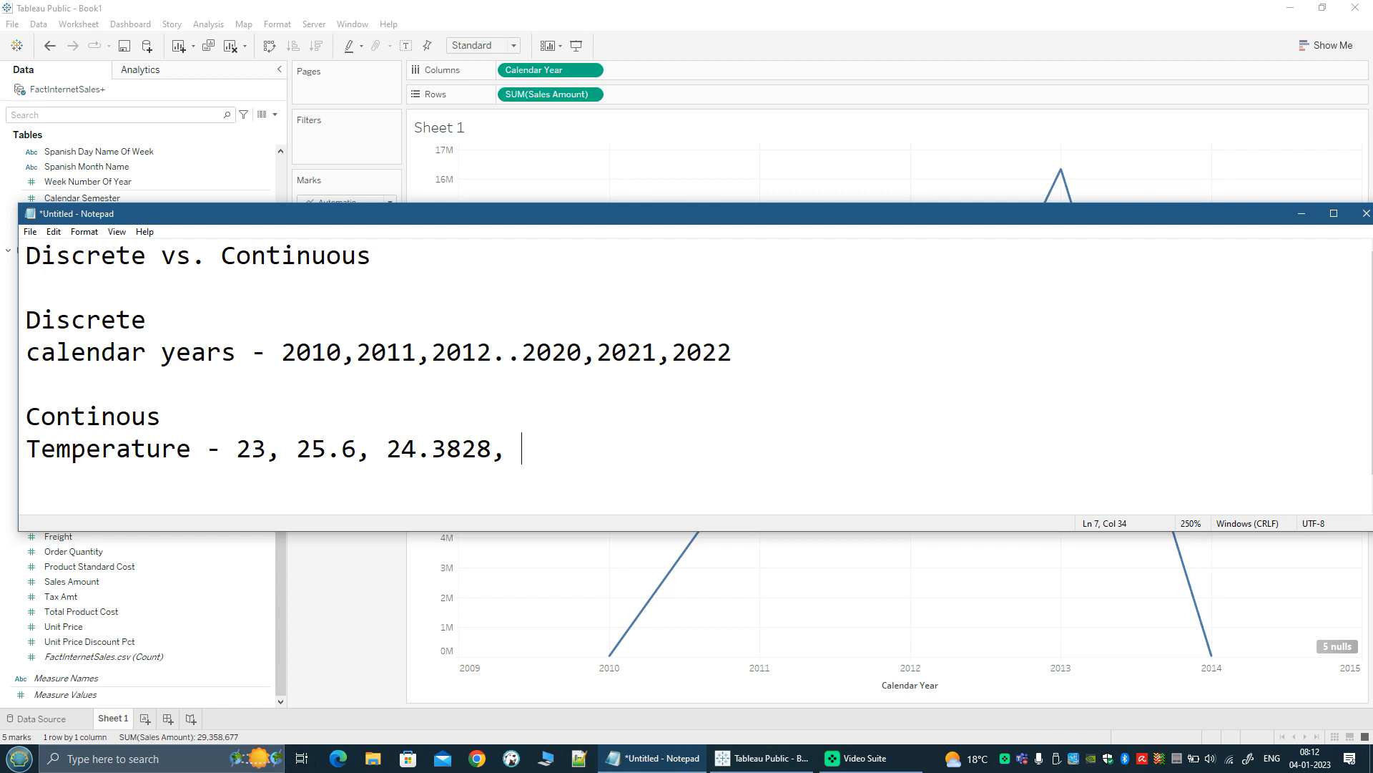
{"action": "type", "text": "-1.2, 23, -3.4"}
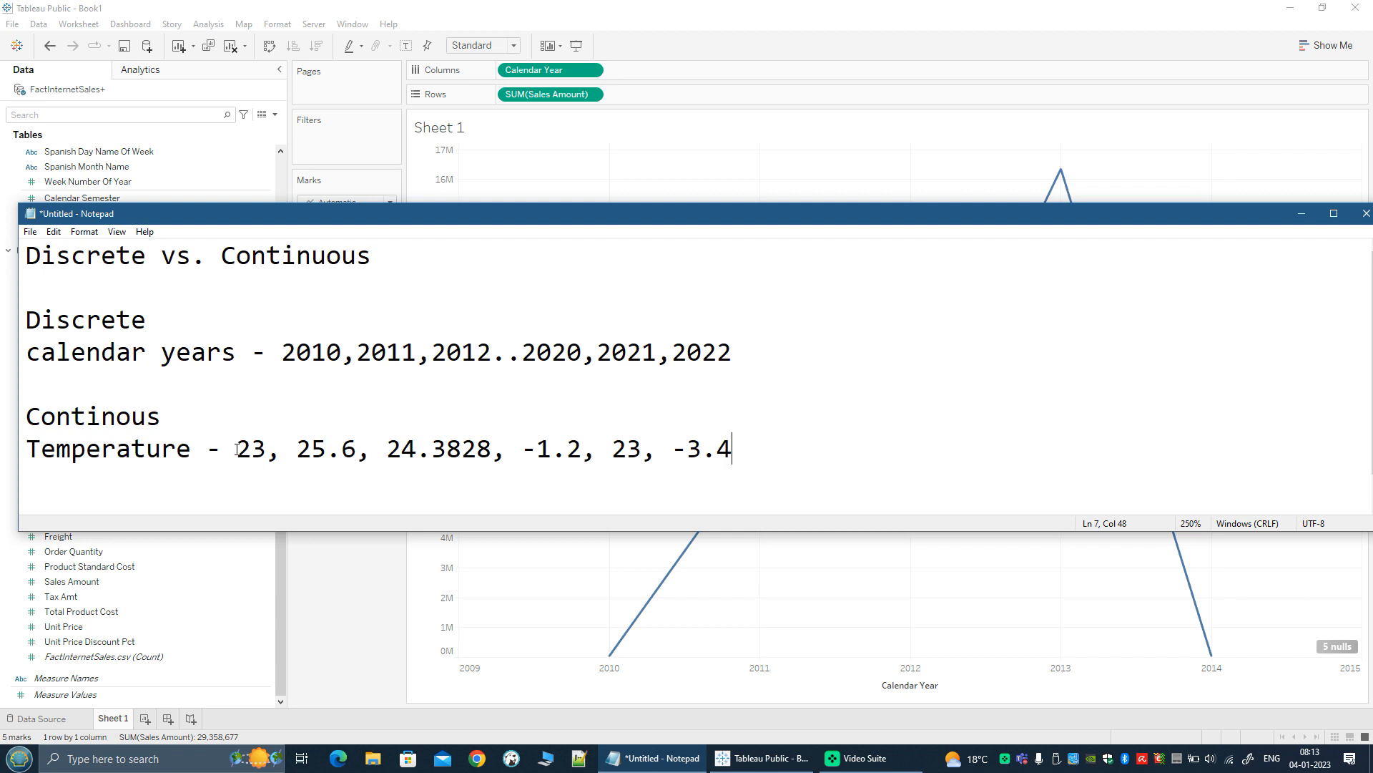
Highlight the first temperature value, the Continous subheading and the list of calendar years to compare both data types.
{"action": "left_click_drag", "start_coordinate": [239, 449], "coordinate": [265, 448]}
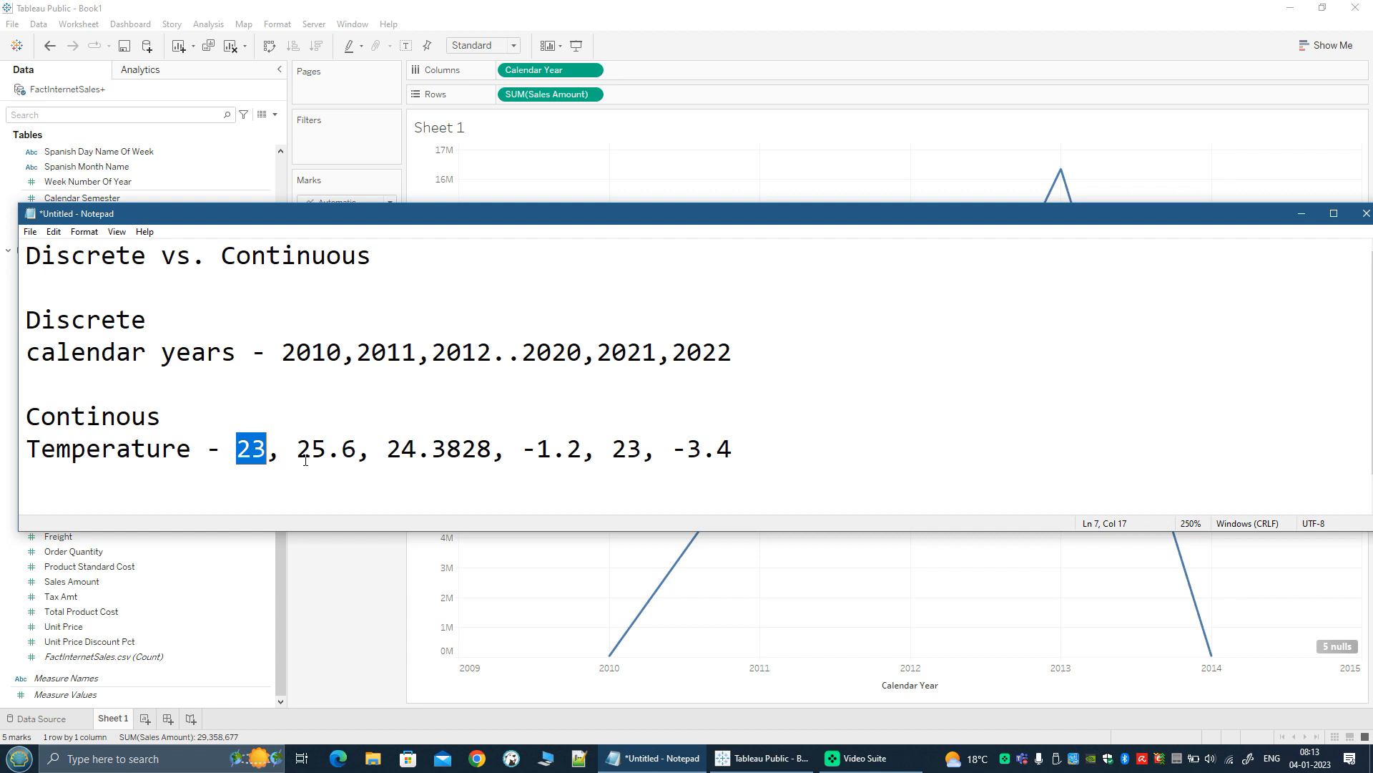
{"action": "double_click", "coordinate": [111, 419]}
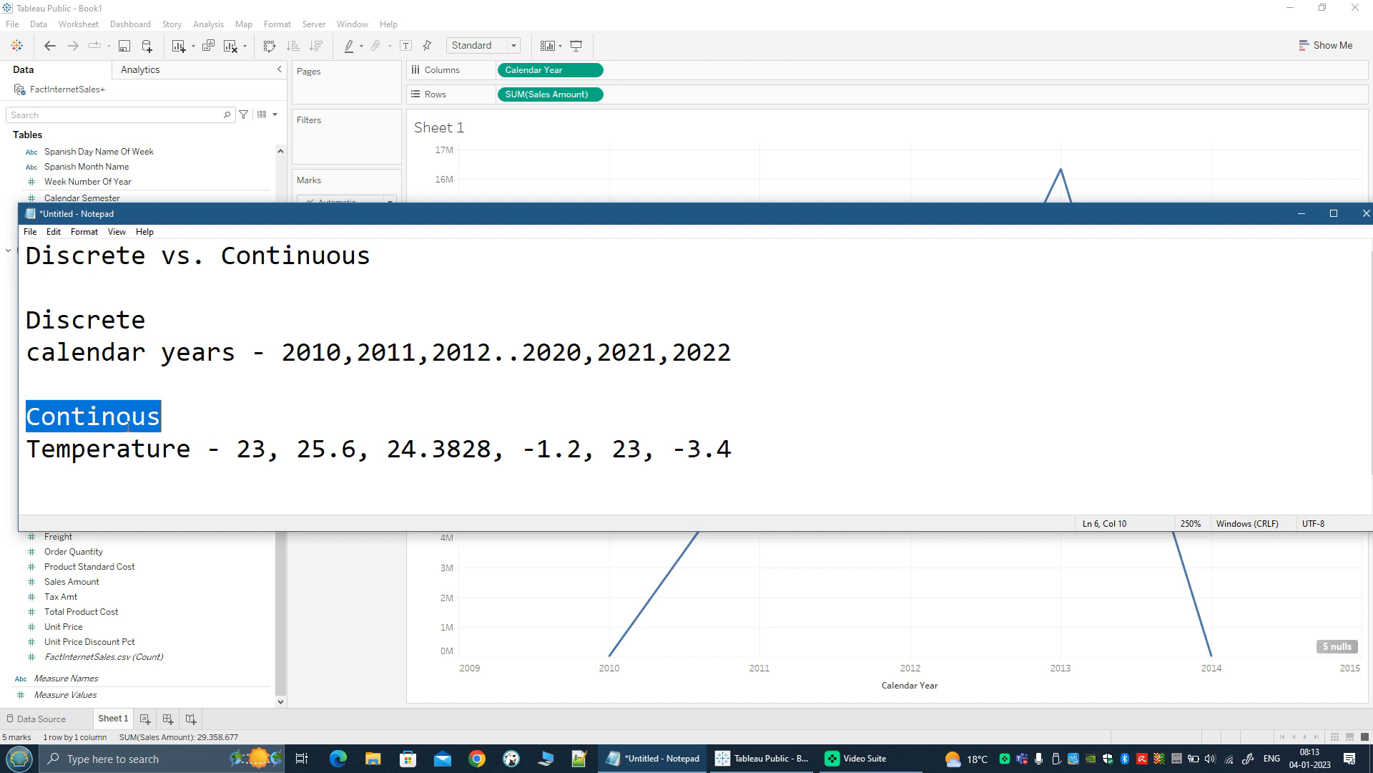
{"action": "double_click", "coordinate": [326, 356]}
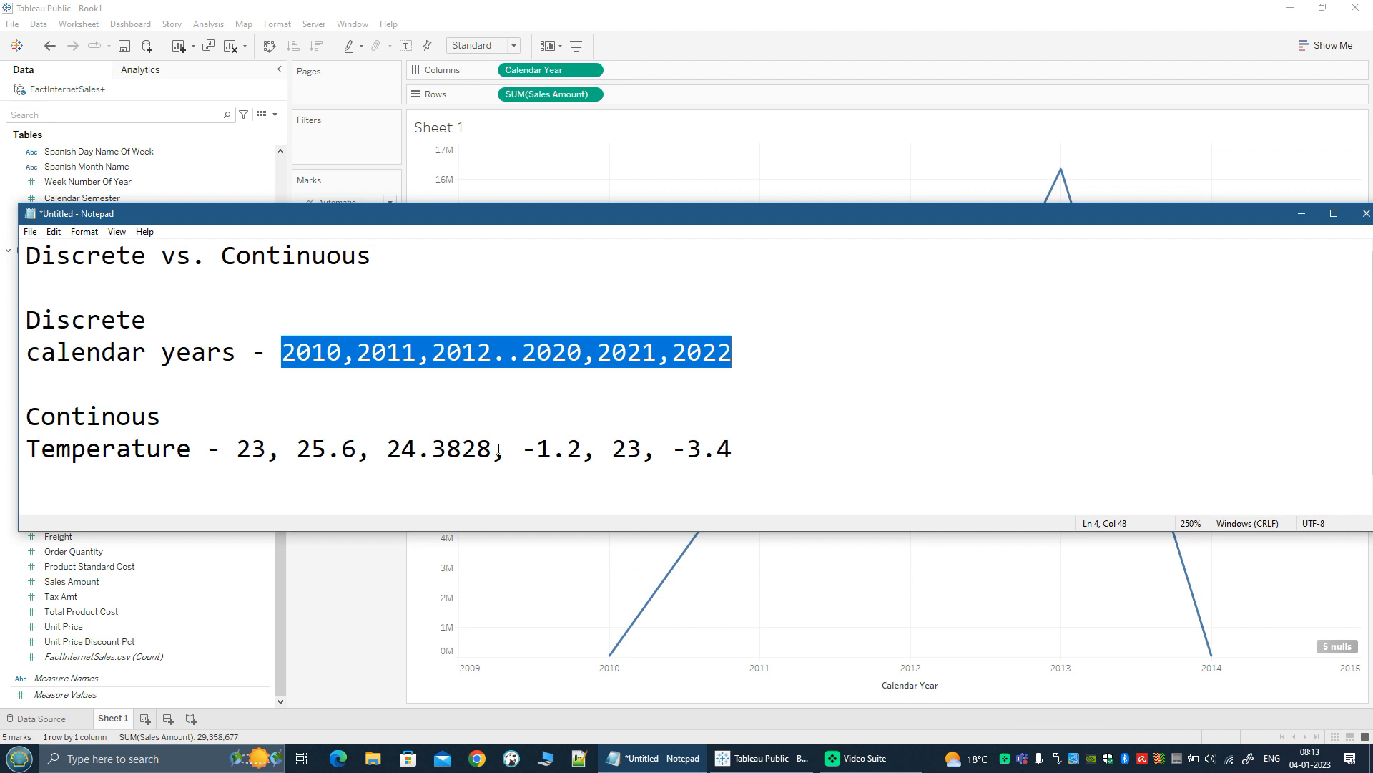
Switch to Tableau and review the suggested chart types and the Sales Amount line by Calendar Year.
{"action": "left_click", "coordinate": [618, 19]}
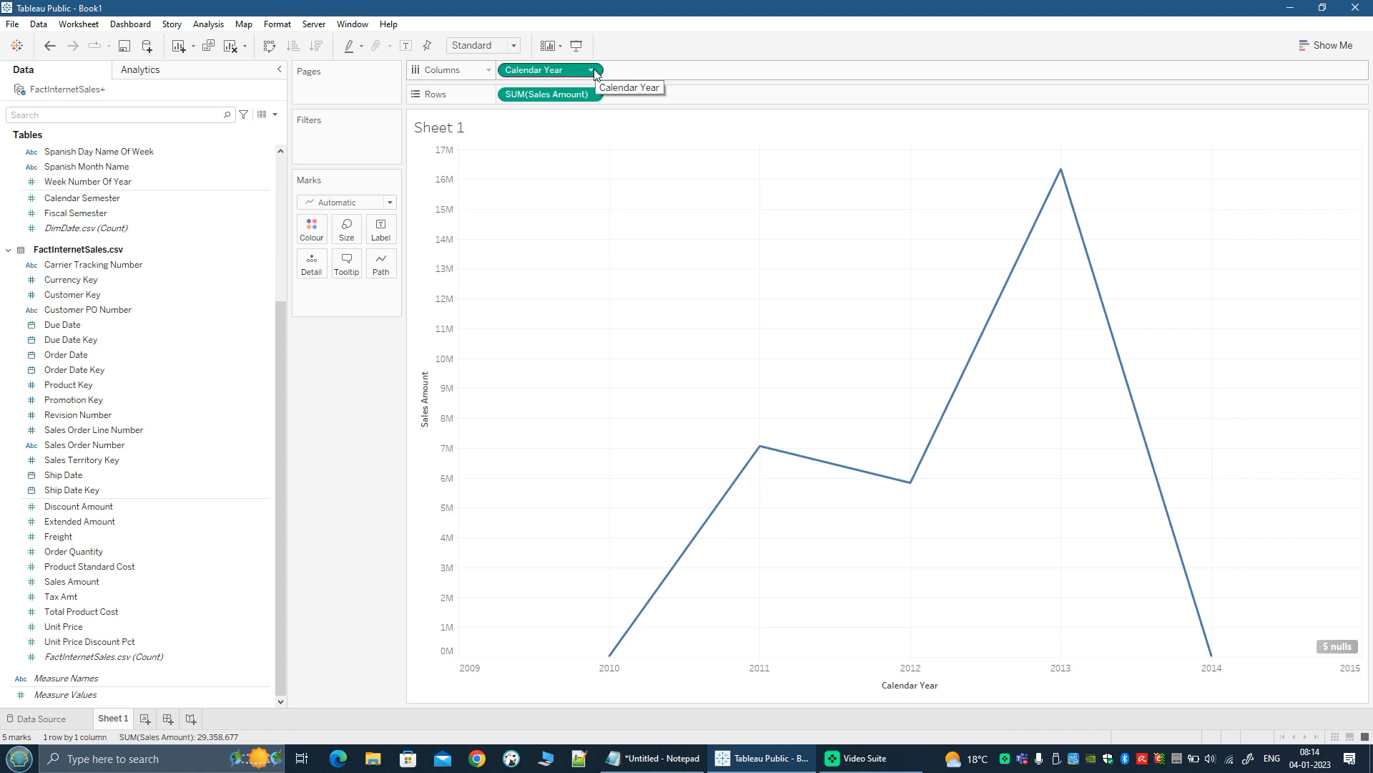
{"action": "left_click", "coordinate": [1316, 48]}
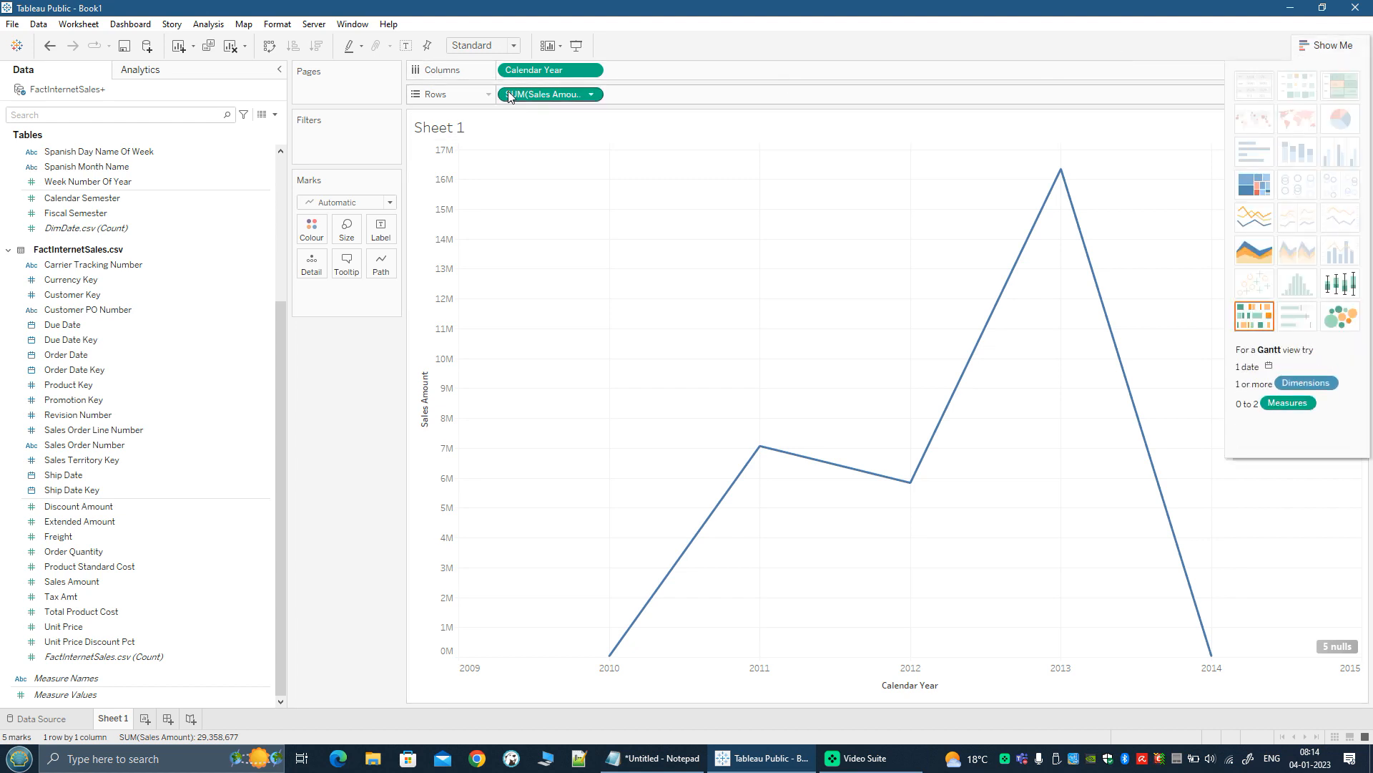
{"action": "left_click", "coordinate": [1321, 45]}
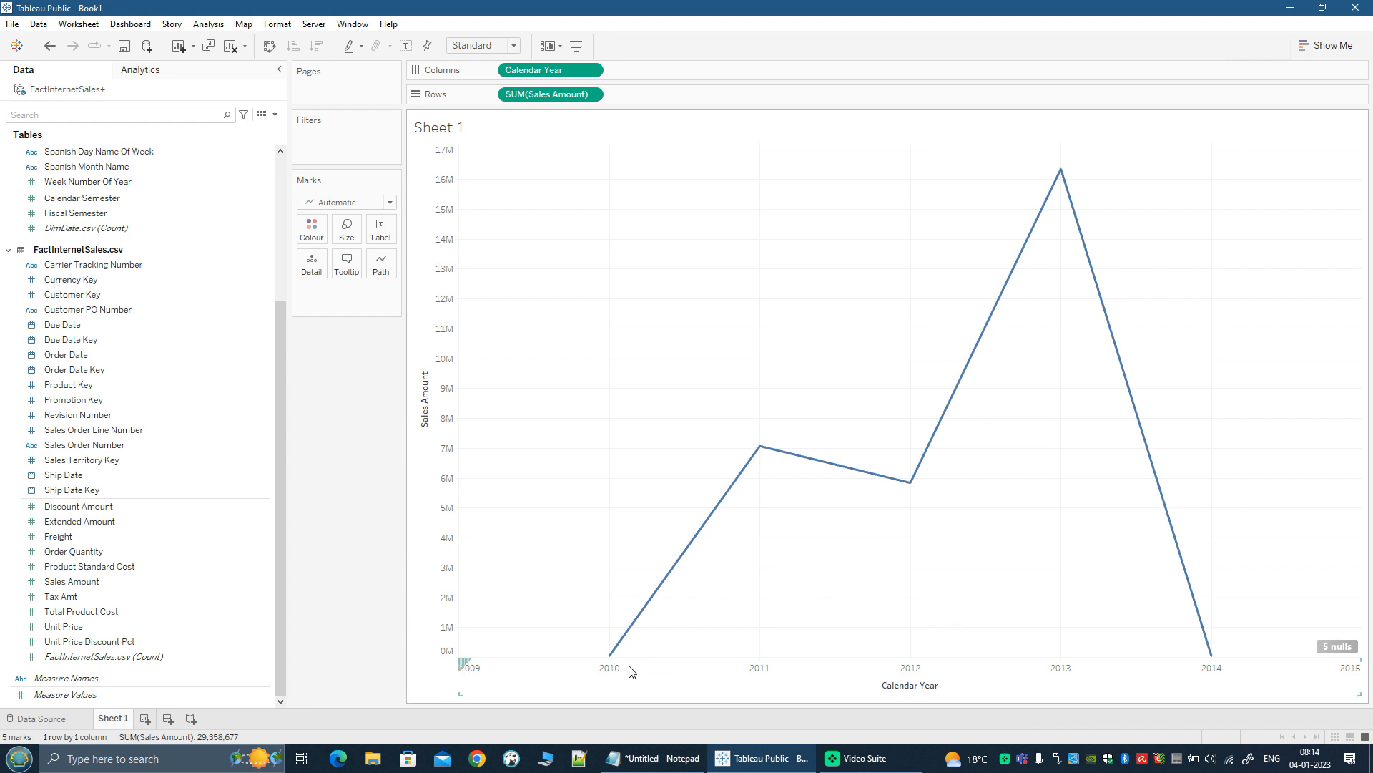
{"action": "mouse_move", "coordinate": [617, 657]}
{"action": "mouse_move", "coordinate": [753, 461]}
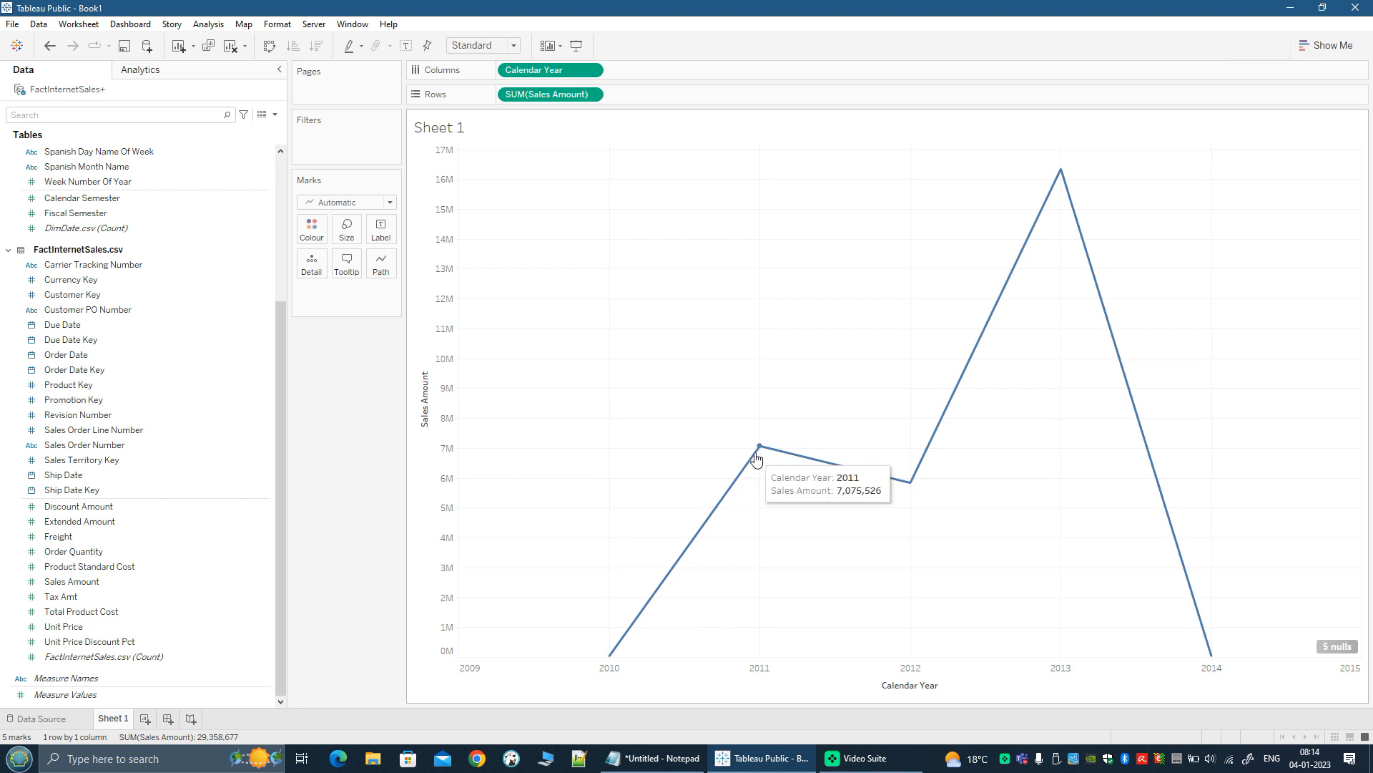
{"action": "mouse_move", "coordinate": [909, 493]}
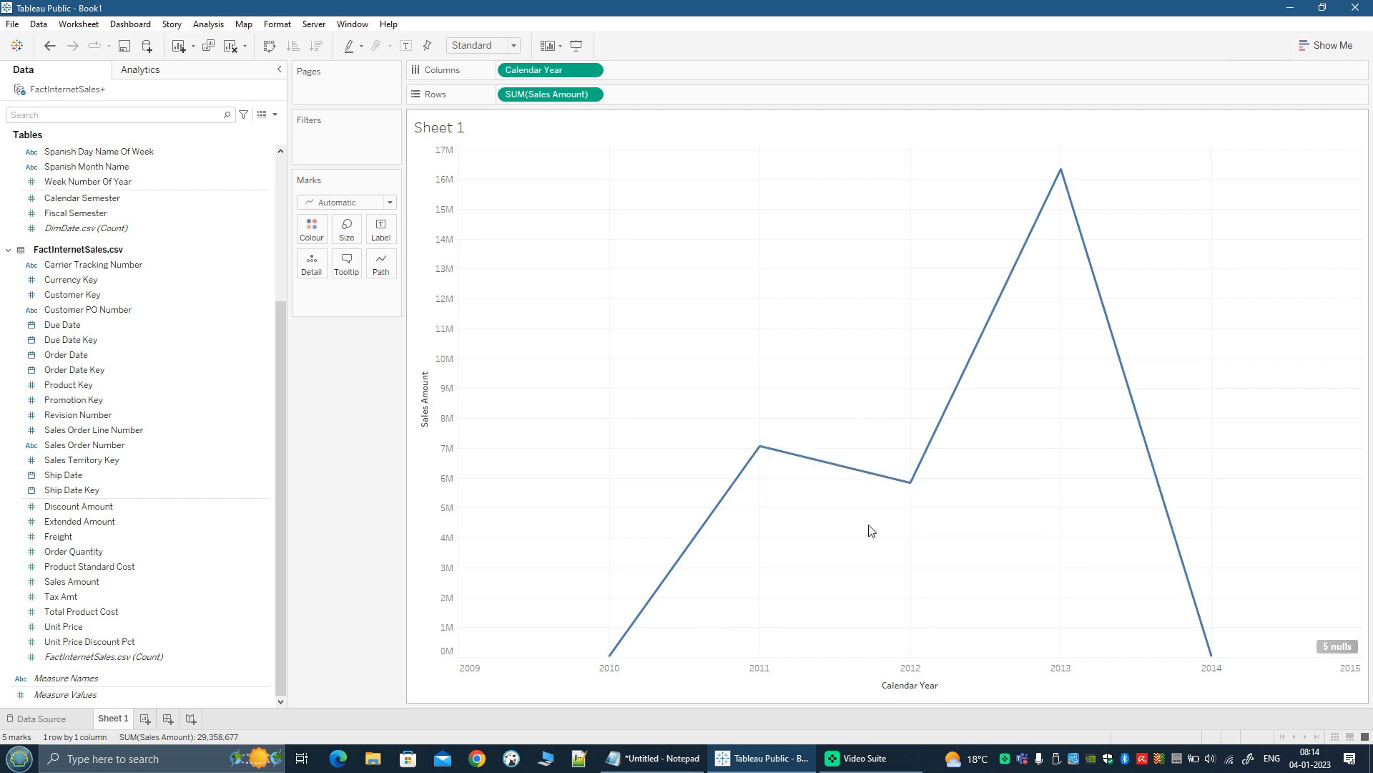
Convert the Calendar Year field on Columns to Discrete.
{"action": "left_click", "coordinate": [82, 613]}
{"action": "left_click", "coordinate": [61, 583]}
{"action": "left_click", "coordinate": [593, 75]}
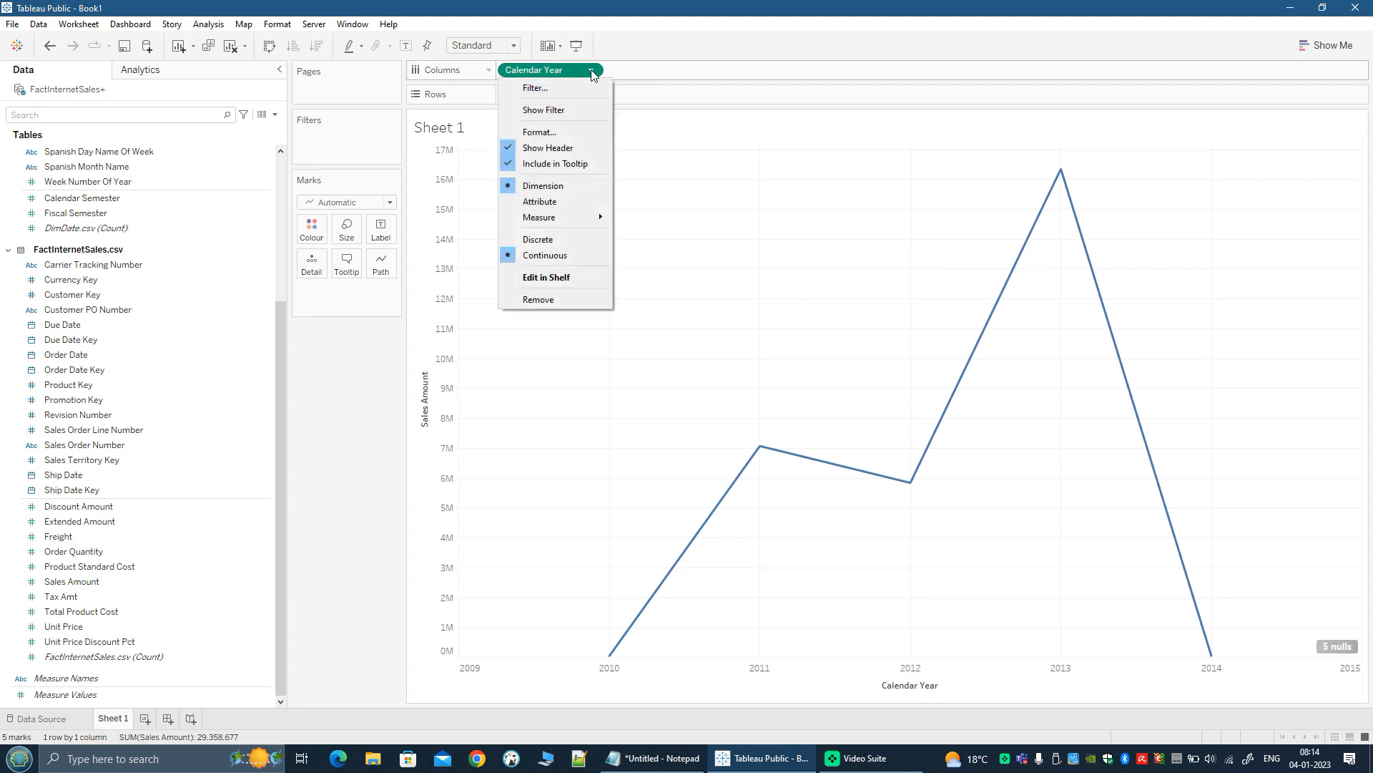
{"action": "left_click", "coordinate": [572, 239]}
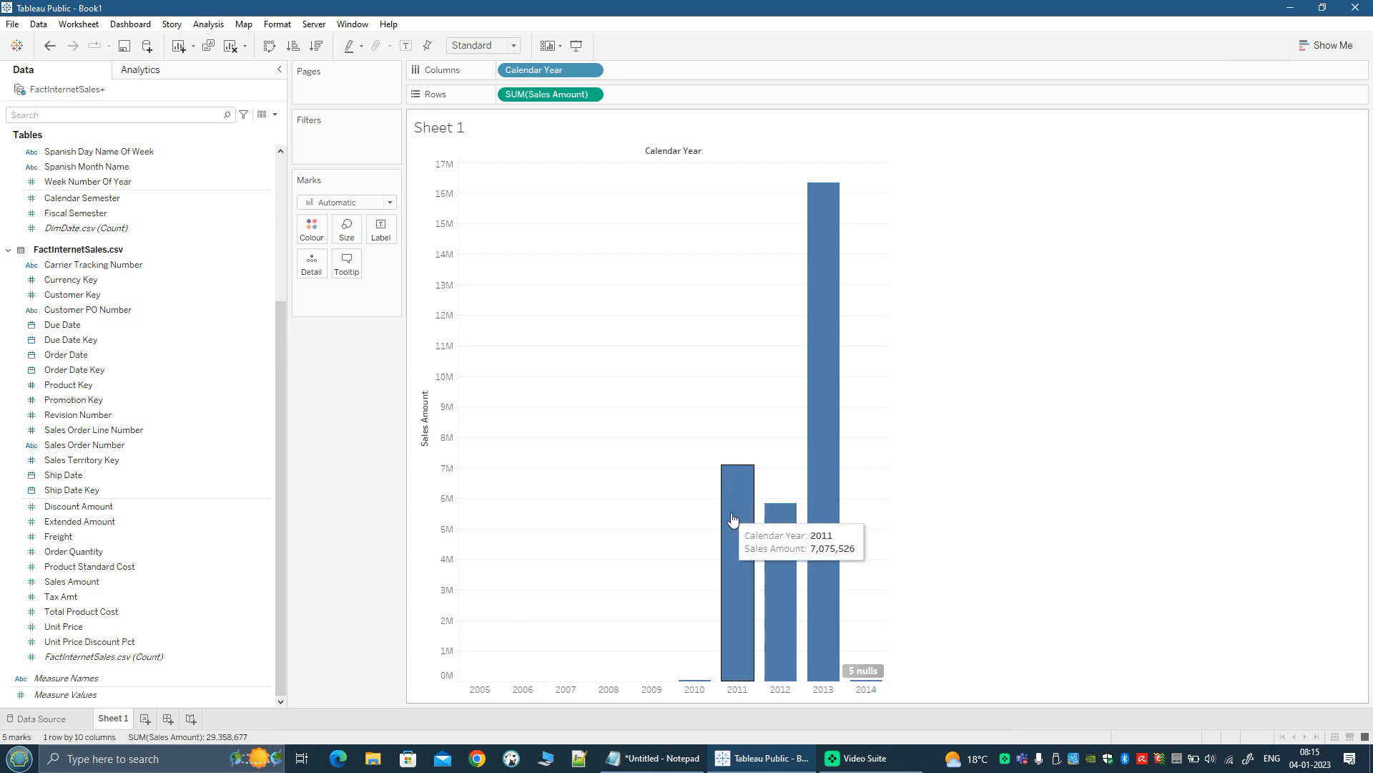
Examine the Sales Amount bars by discrete Calendar Year and show the suggested chart types.
{"action": "mouse_move", "coordinate": [826, 544]}
{"action": "mouse_move", "coordinate": [740, 545]}
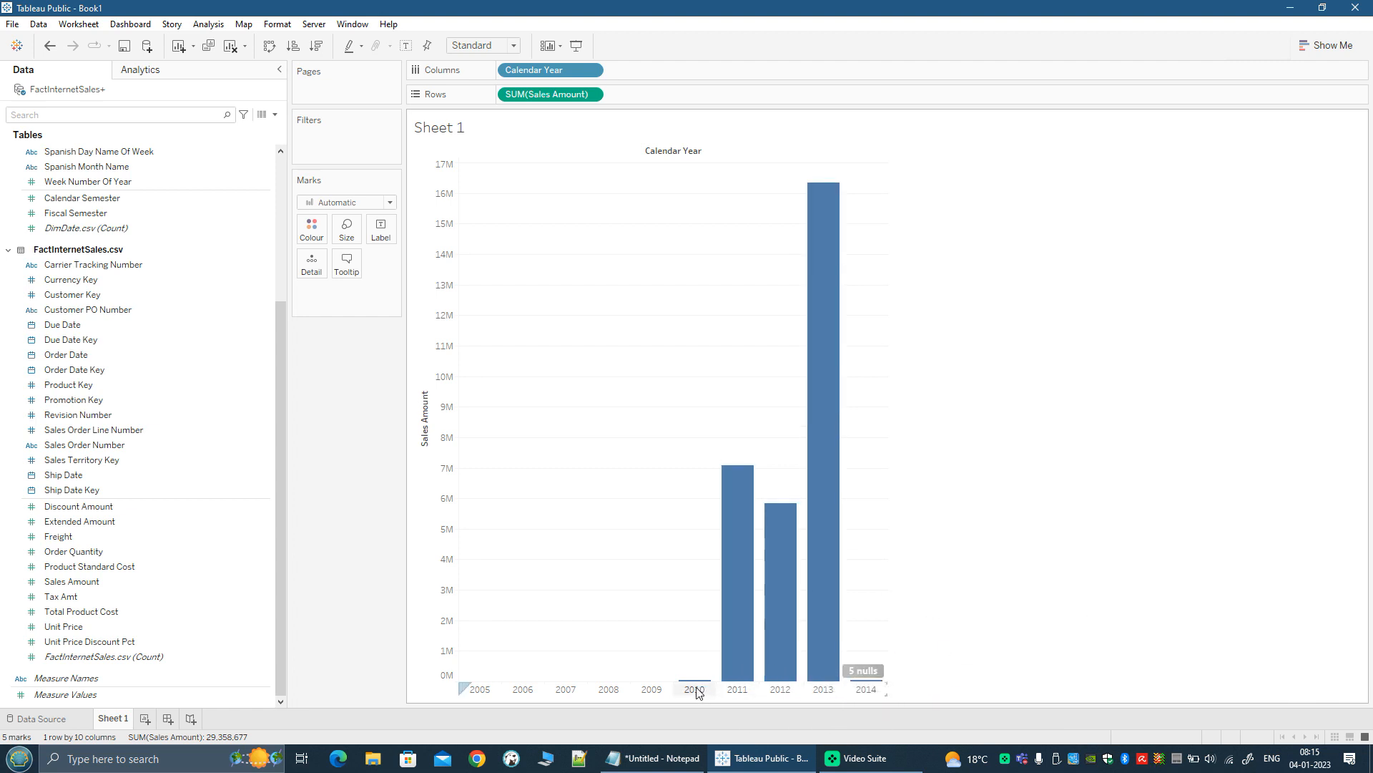
{"action": "mouse_move", "coordinate": [780, 601]}
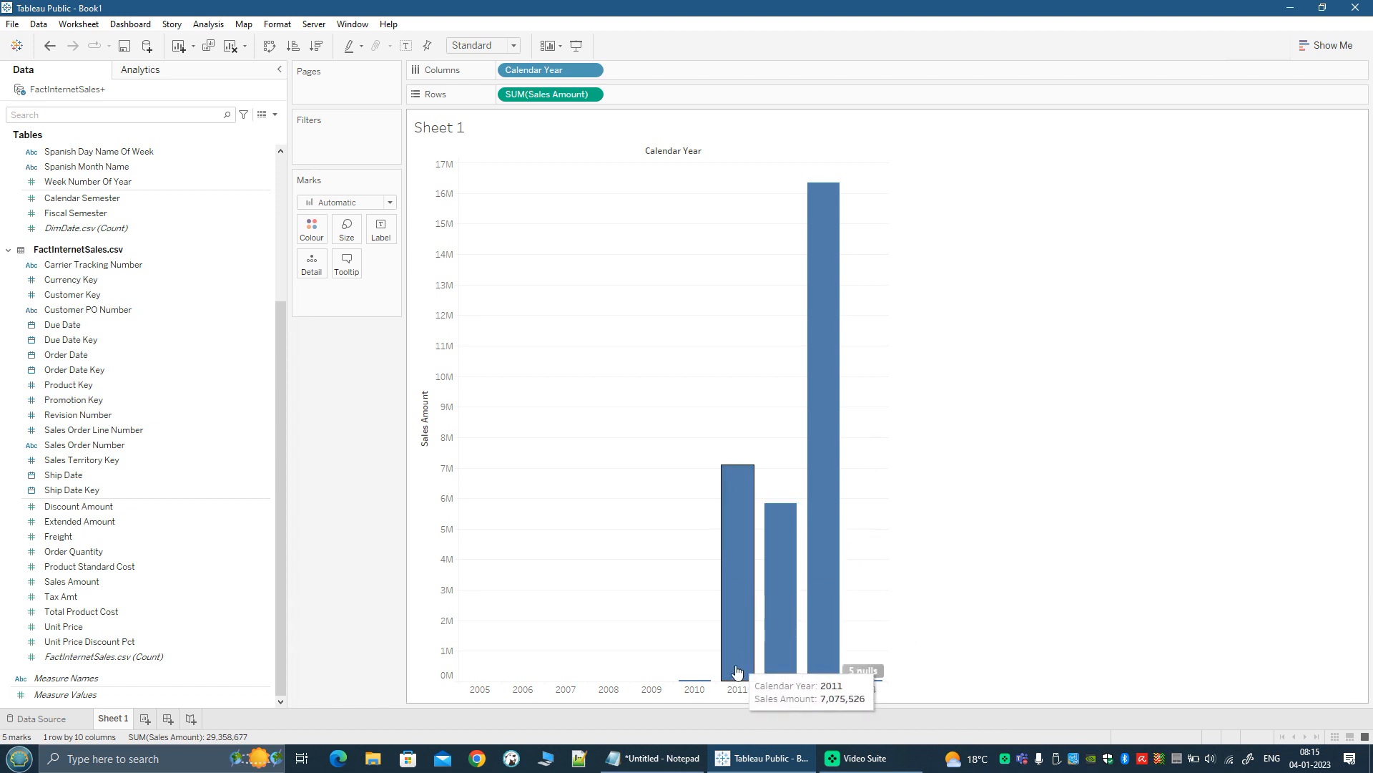
{"action": "mouse_move", "coordinate": [702, 684]}
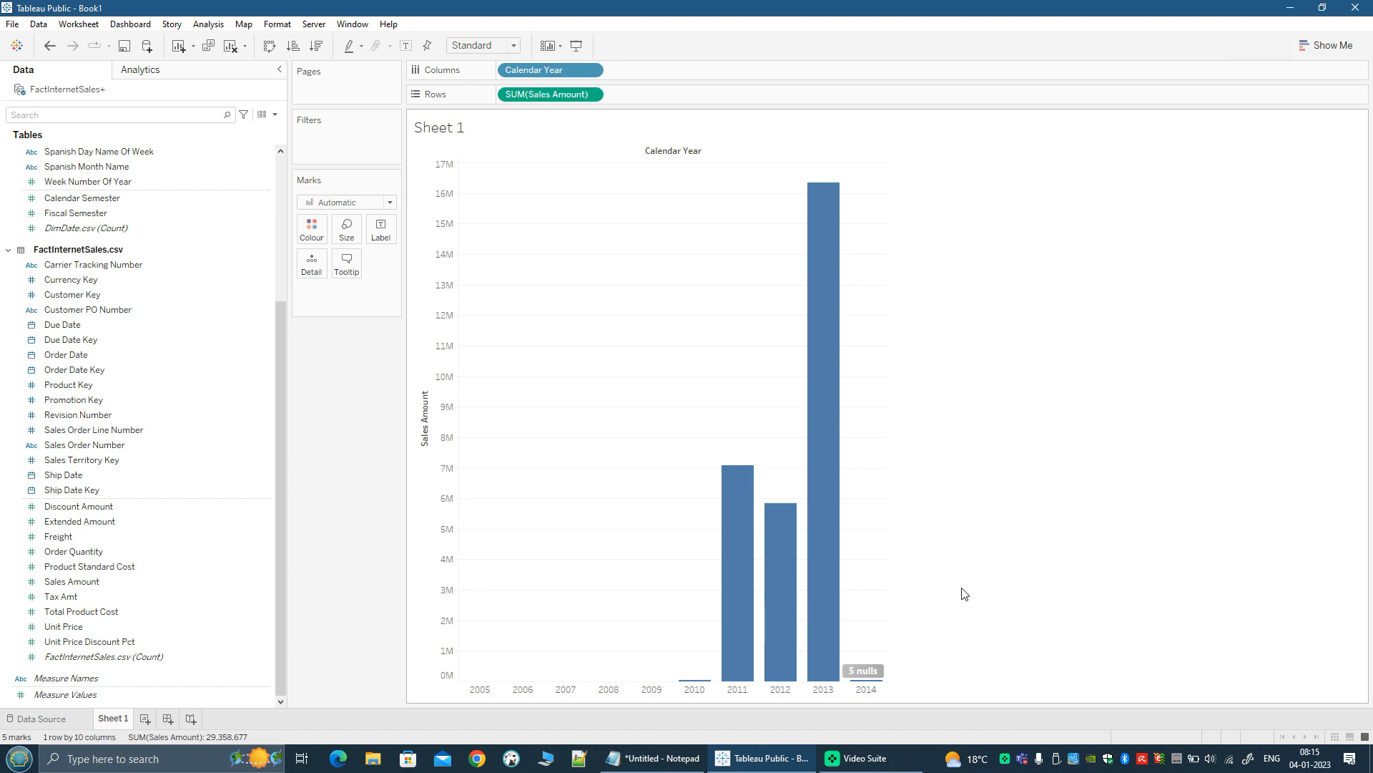
{"action": "left_click", "coordinate": [1308, 47]}
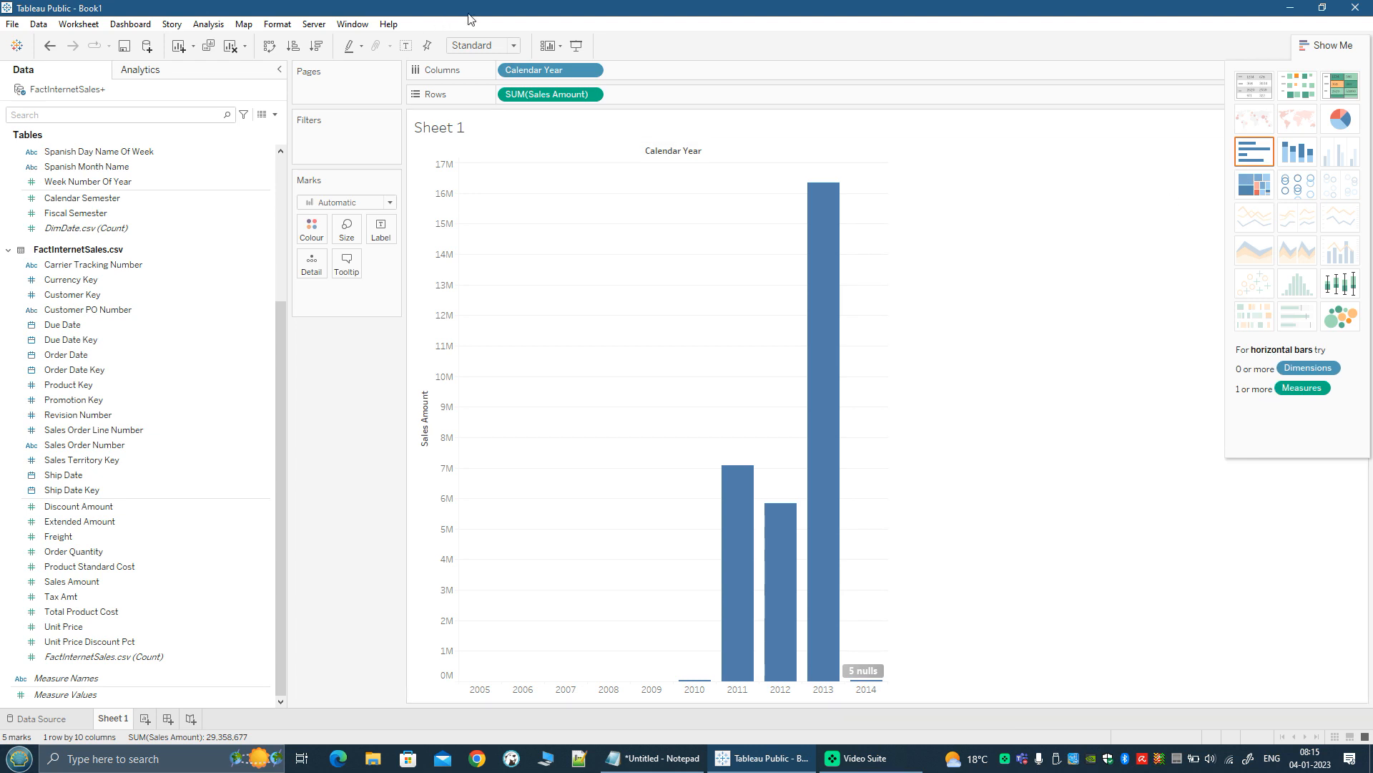
Switch Calendar Year on Columns back to Continuous, compare the suggested chart types and hide the suggestions.
{"action": "left_click", "coordinate": [592, 73]}
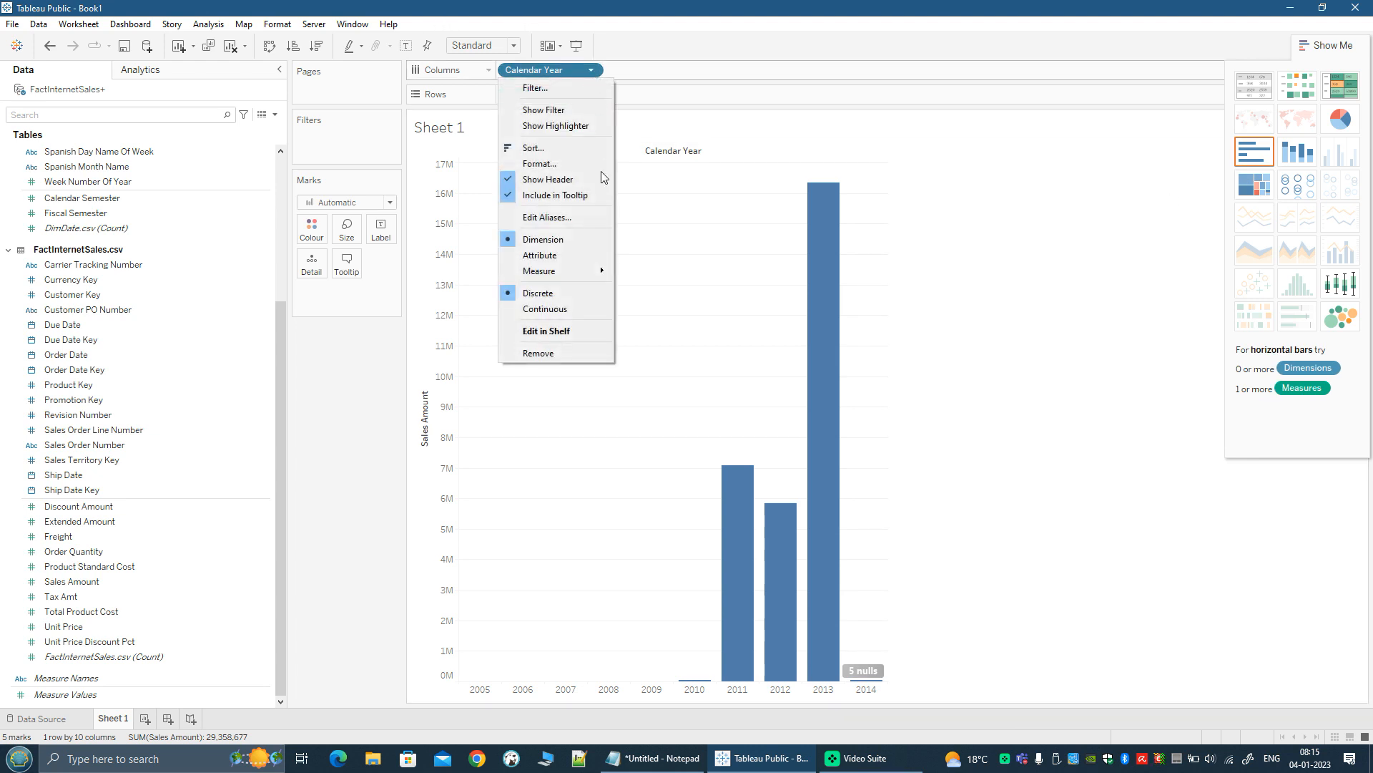
{"action": "left_click", "coordinate": [577, 308]}
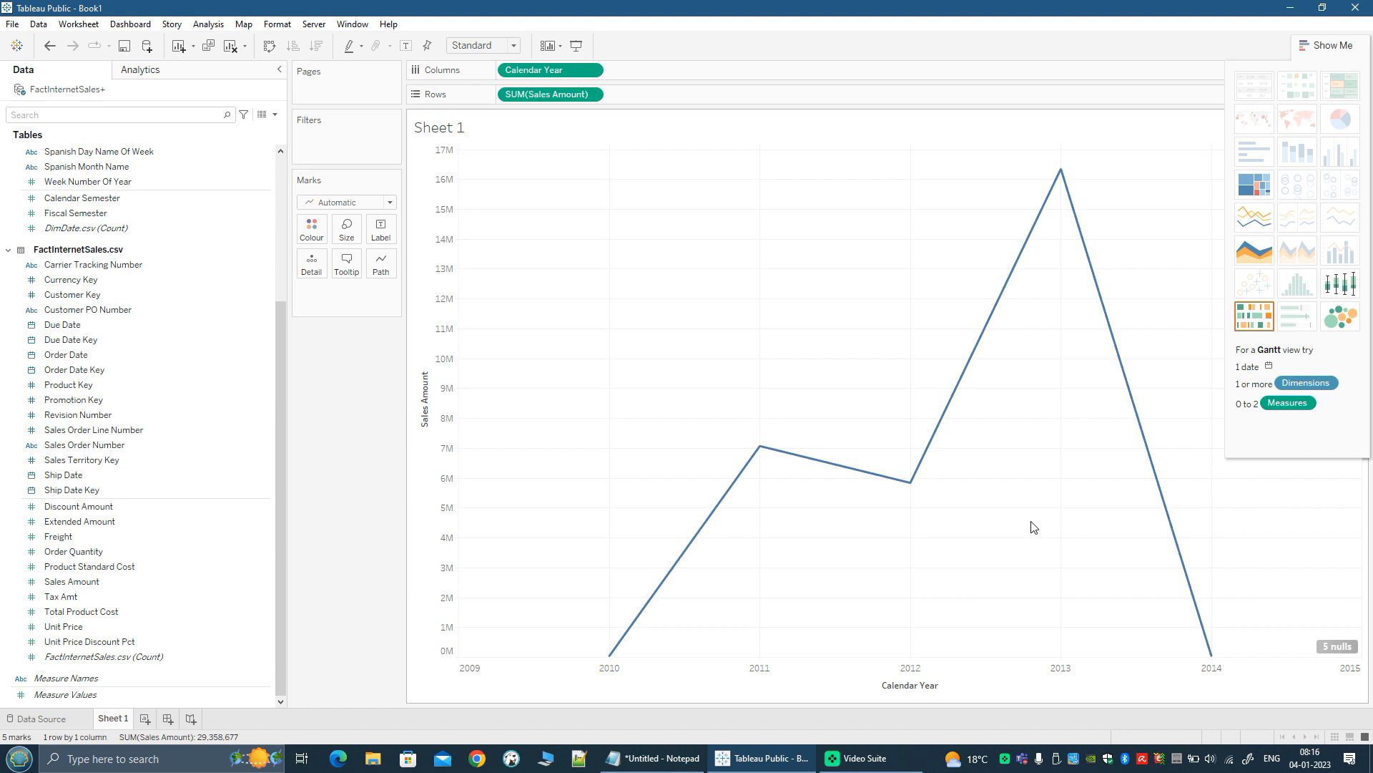
{"action": "left_click", "coordinate": [1301, 46]}
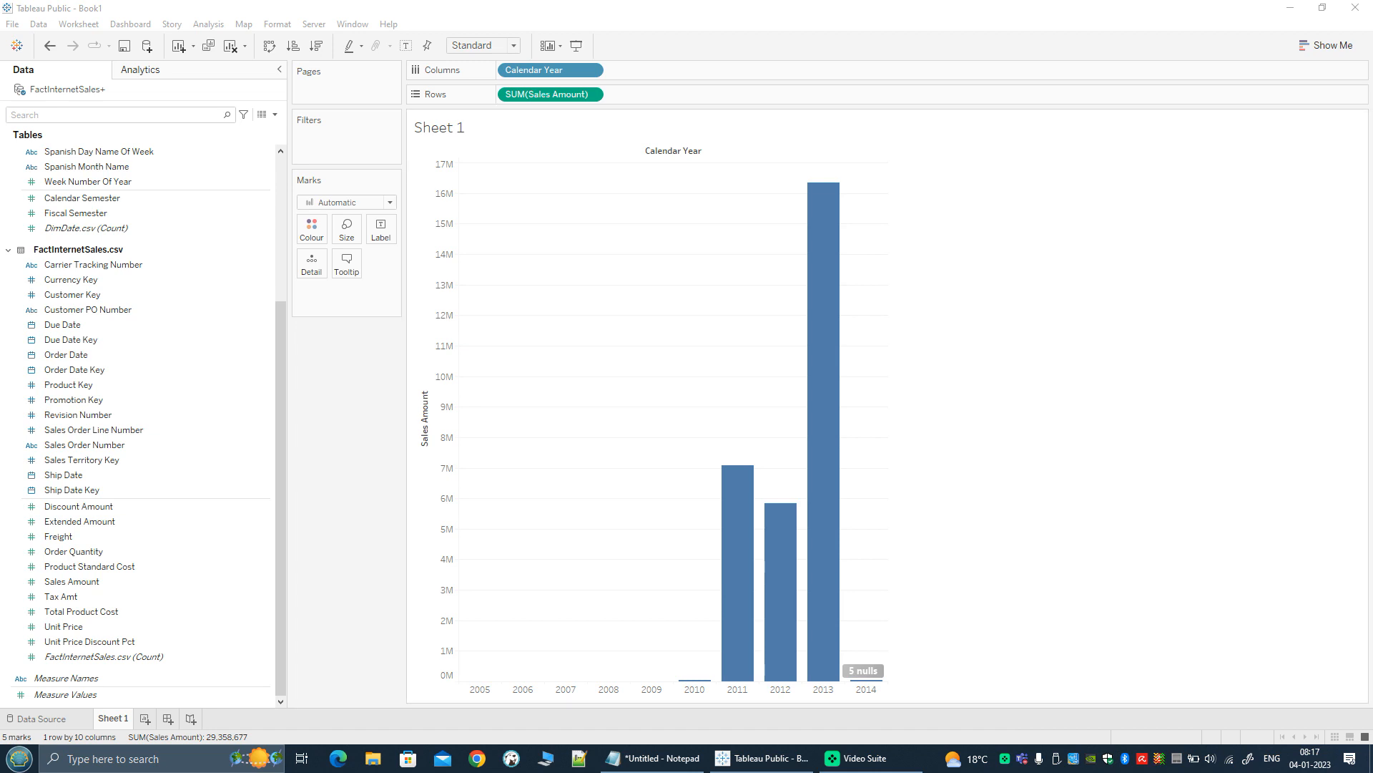
Return to Notepad and add the heading "Hierarchy" two blank lines below the Temperature example.
{"action": "left_click", "coordinate": [652, 758]}
{"action": "left_click", "coordinate": [812, 436]}
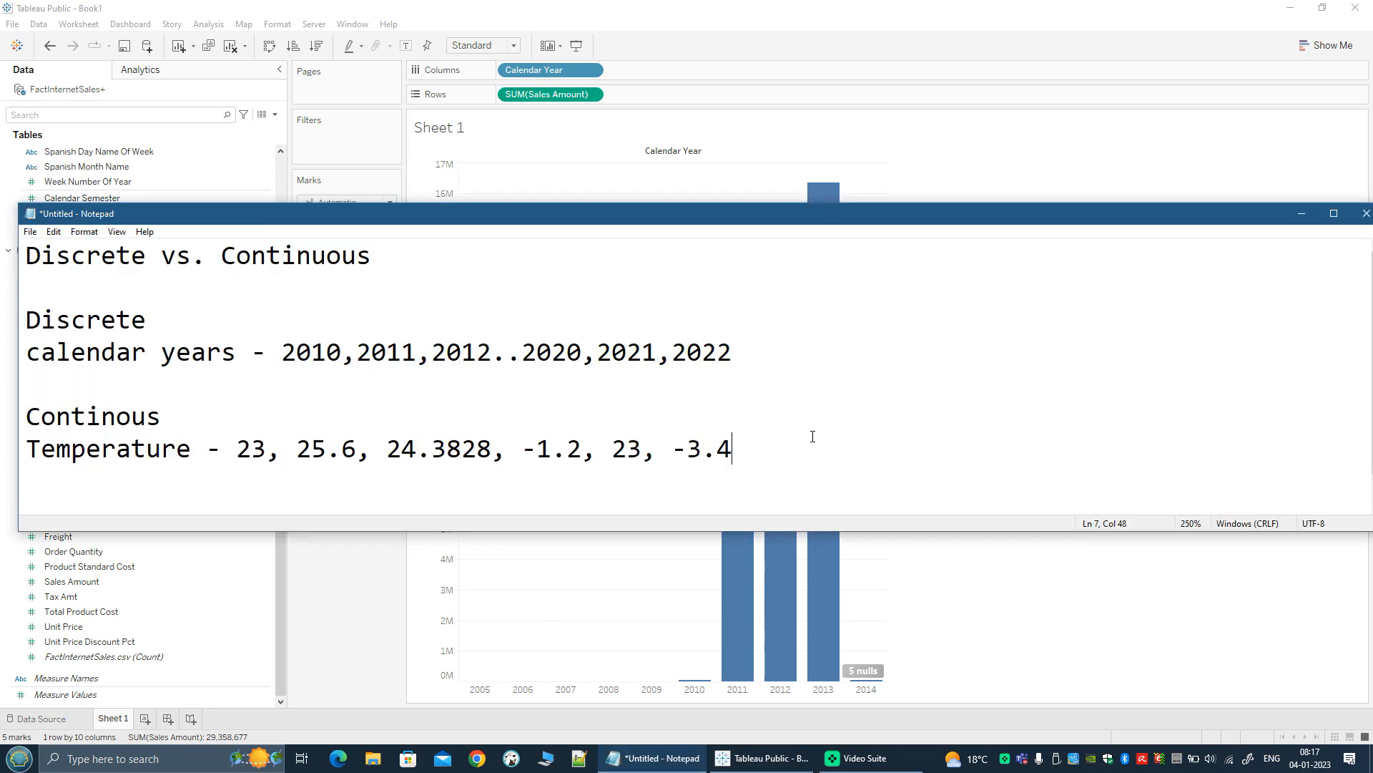
{"action": "scroll", "coordinate": [812, 436], "scroll_direction": "down", "scroll_amount": 1}
{"action": "key", "text": "Return"}
{"action": "key", "text": "Return"}
{"action": "key", "text": "Return"}
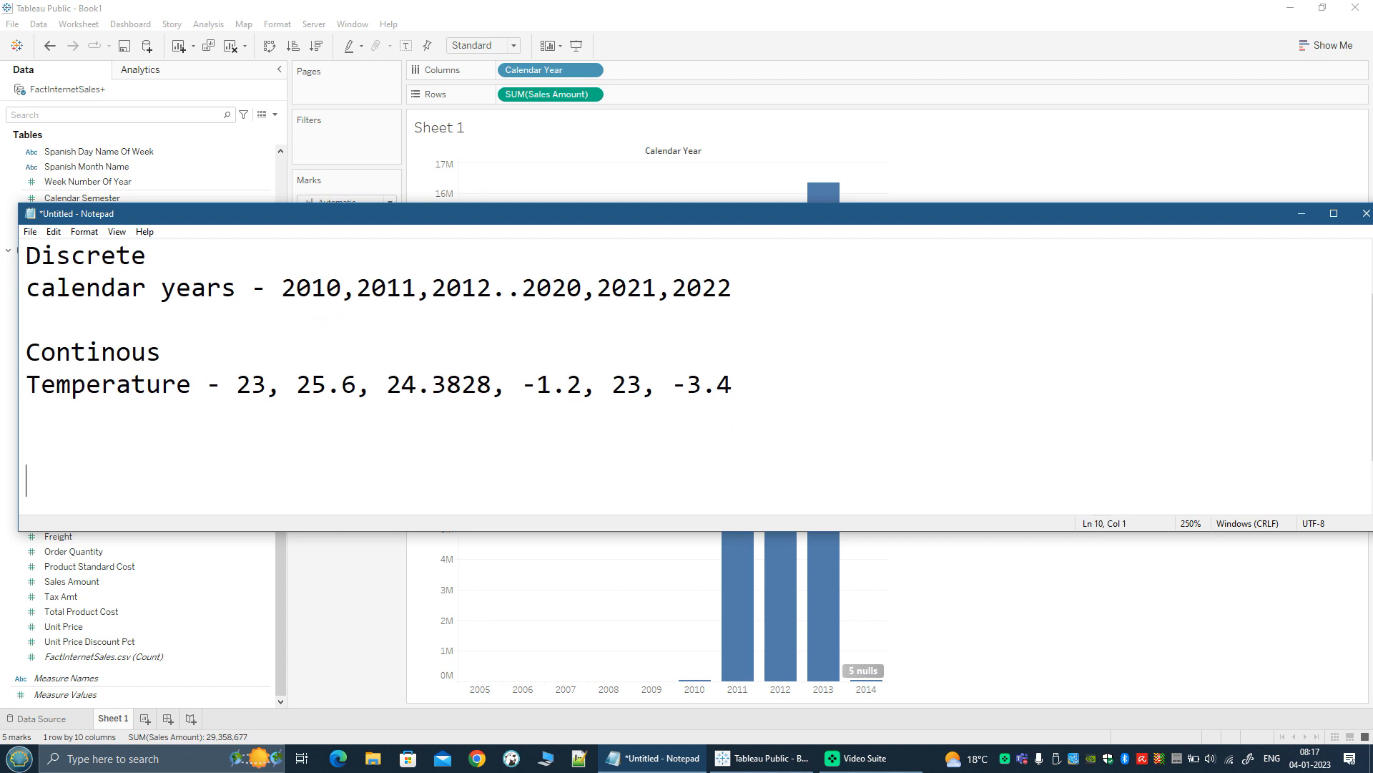
{"action": "scroll", "coordinate": [813, 436], "scroll_direction": "down", "scroll_amount": 2}
{"action": "type", "text": "H"}
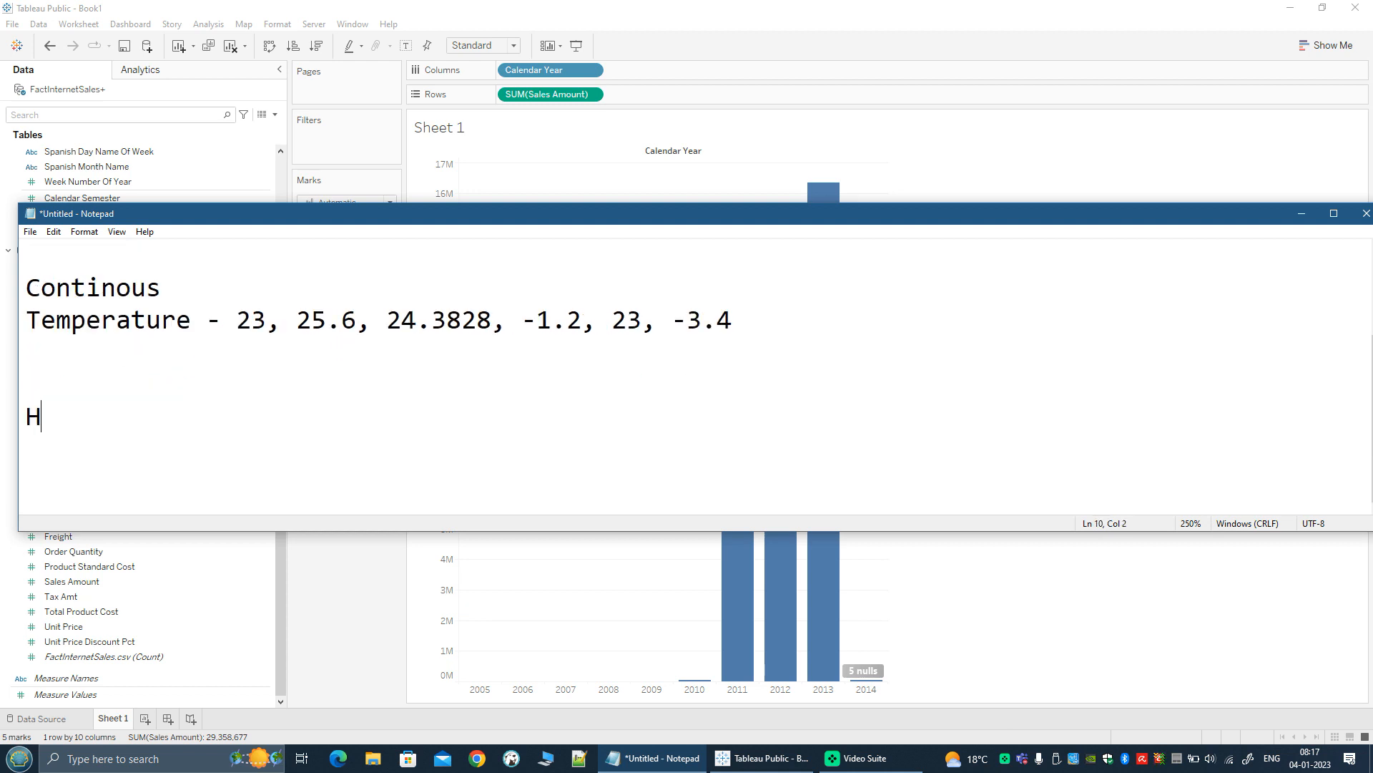
{"action": "type", "text": "ierarchy"}
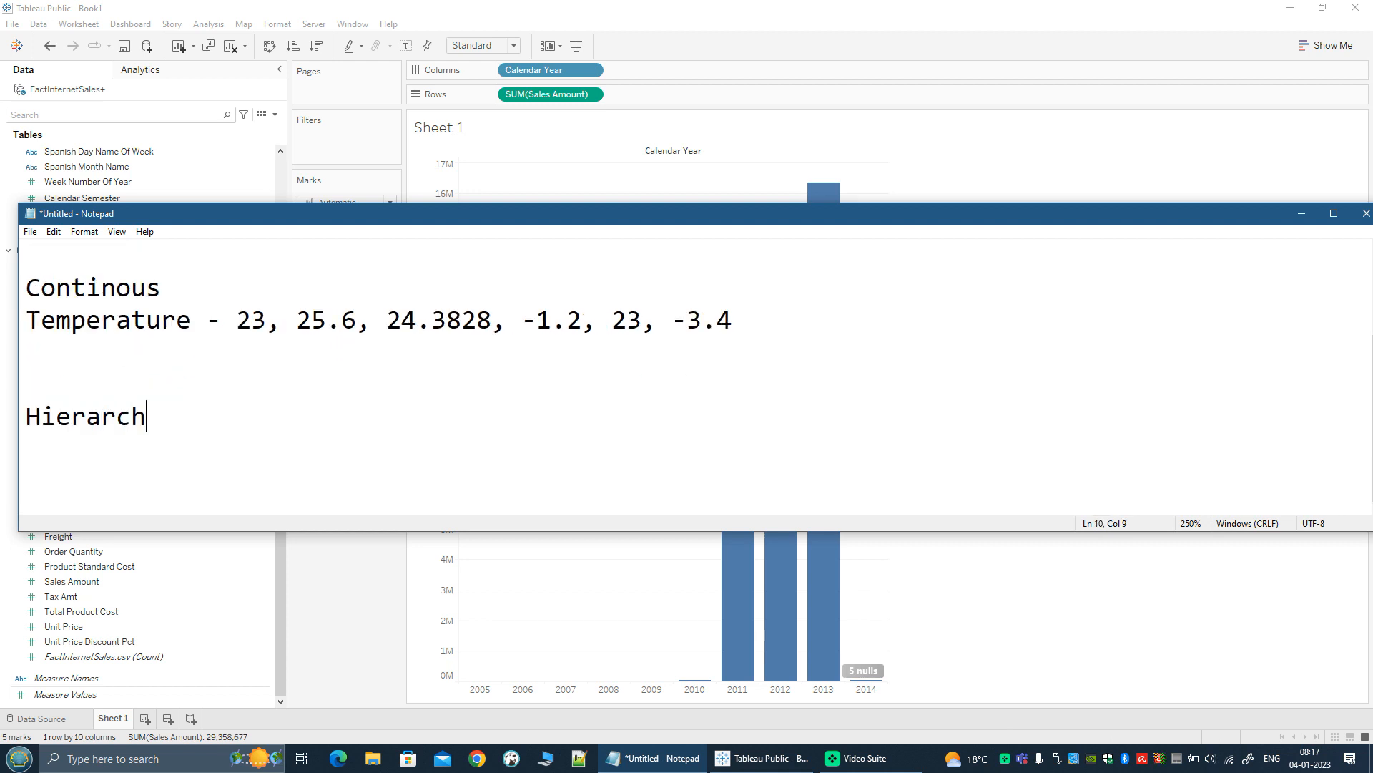
List the first two levels under the Hierarchy heading: "CEO," and on the following line "CTO, CFO, CIO".
{"action": "key", "text": "Return"}
{"action": "type", "text": "CEO,"}
{"action": "key", "text": "Return"}
{"action": "type", "text": "C"}
{"action": "key", "text": "BackSpace"}
{"action": "type", "text": "CTO, FT"}
{"action": "key", "text": "BackSpace"}
{"action": "key", "text": "BackSpace"}
{"action": "type", "text": "CFO, CIO"}
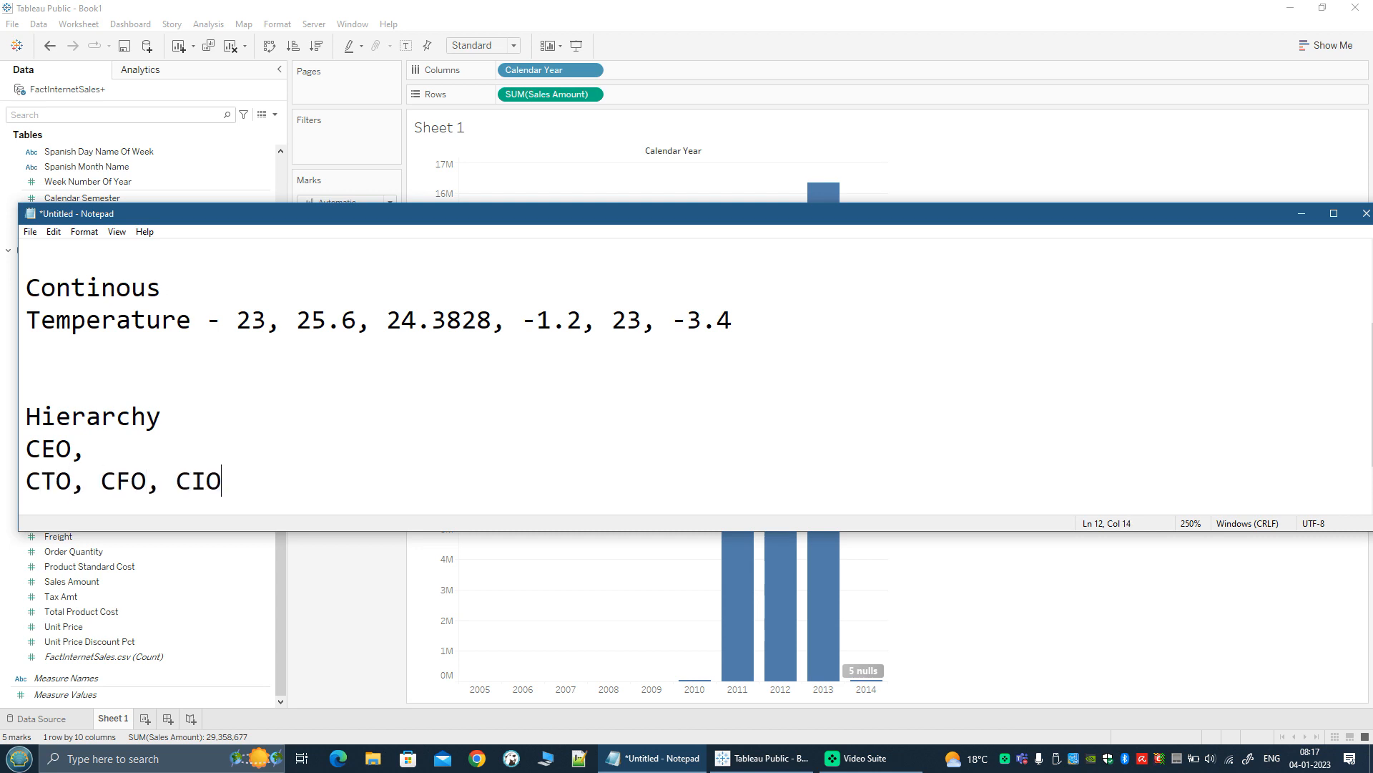
{"action": "key", "text": "Return"}
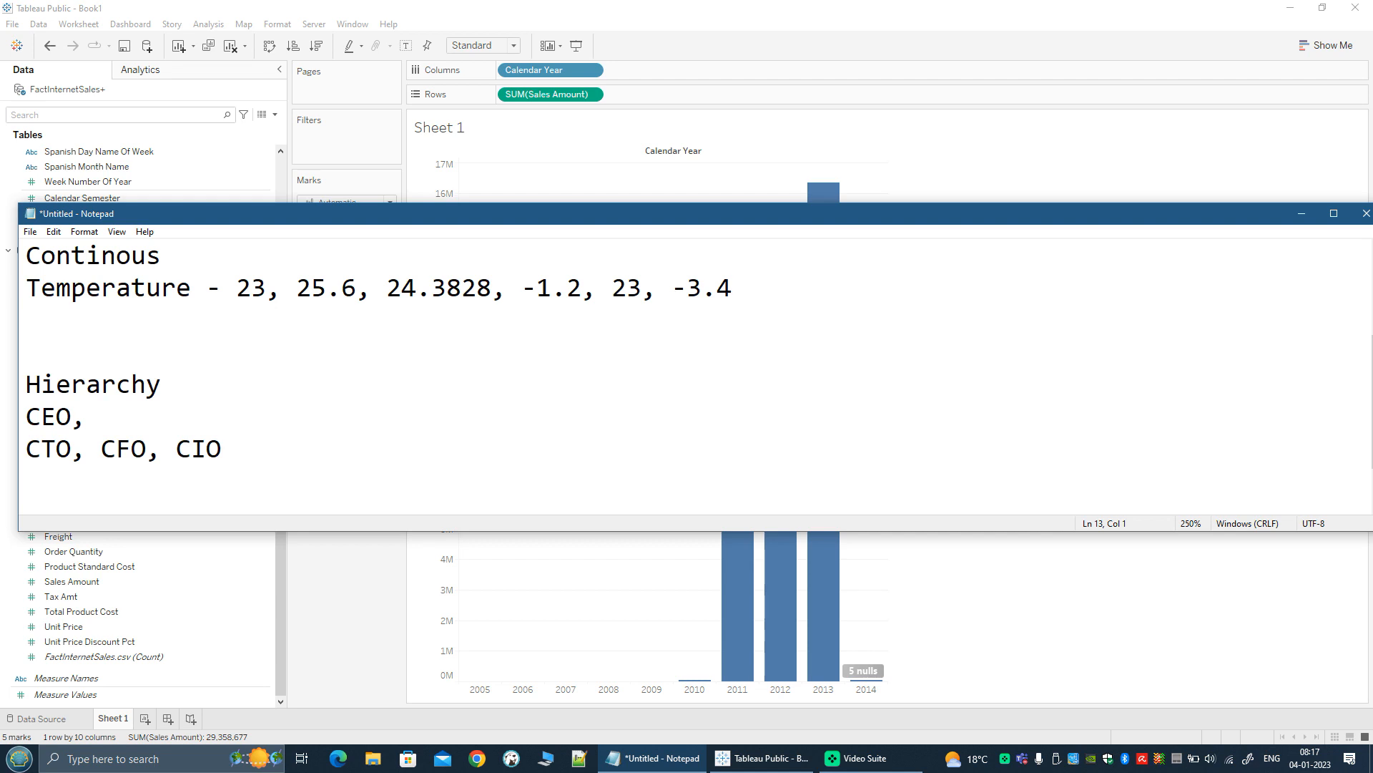
Add the lower hierarchy levels "Directors", "Managers" and "Leads" on separate lines below the CTO, CFO, CIO line.
{"action": "type", "text": "Directors"}
{"action": "key", "text": "Return"}
{"action": "type", "text": "Mana"}
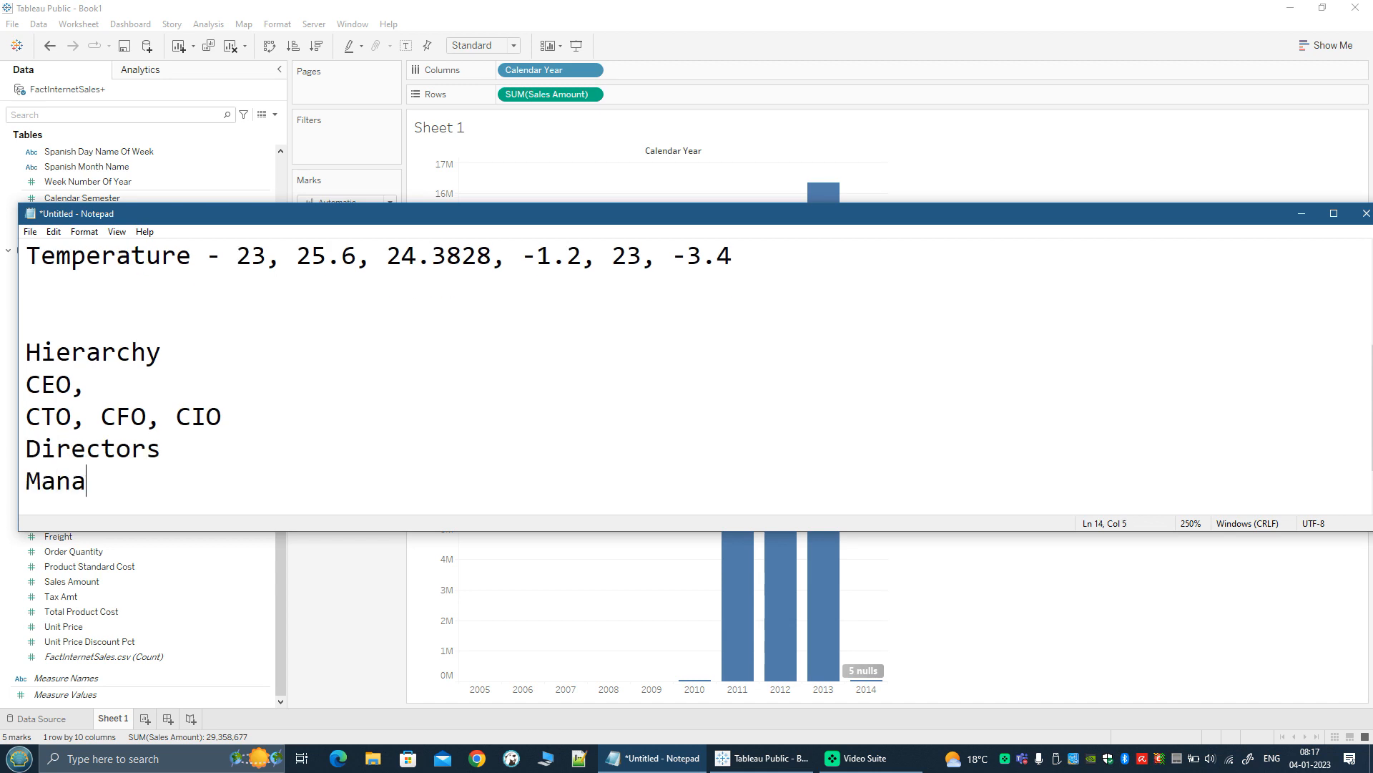
{"action": "type", "text": "gers"}
{"action": "key", "text": "Return"}
{"action": "type", "text": "Leads"}
{"action": "key", "text": "Return"}
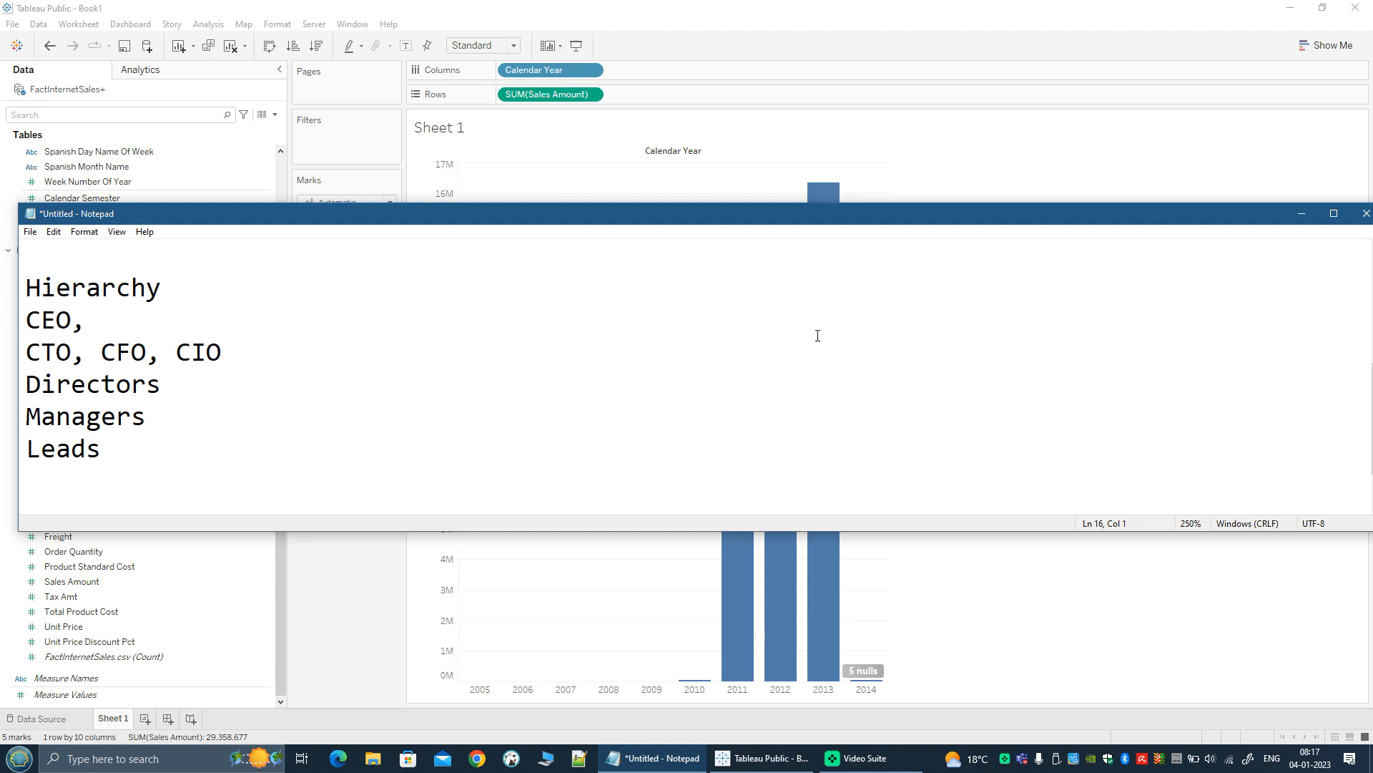
Make the Notepad window taller and add the subheading "Calendar" below Leads after a blank line.
{"action": "left_click_drag", "start_coordinate": [703, 528], "coordinate": [703, 641]}
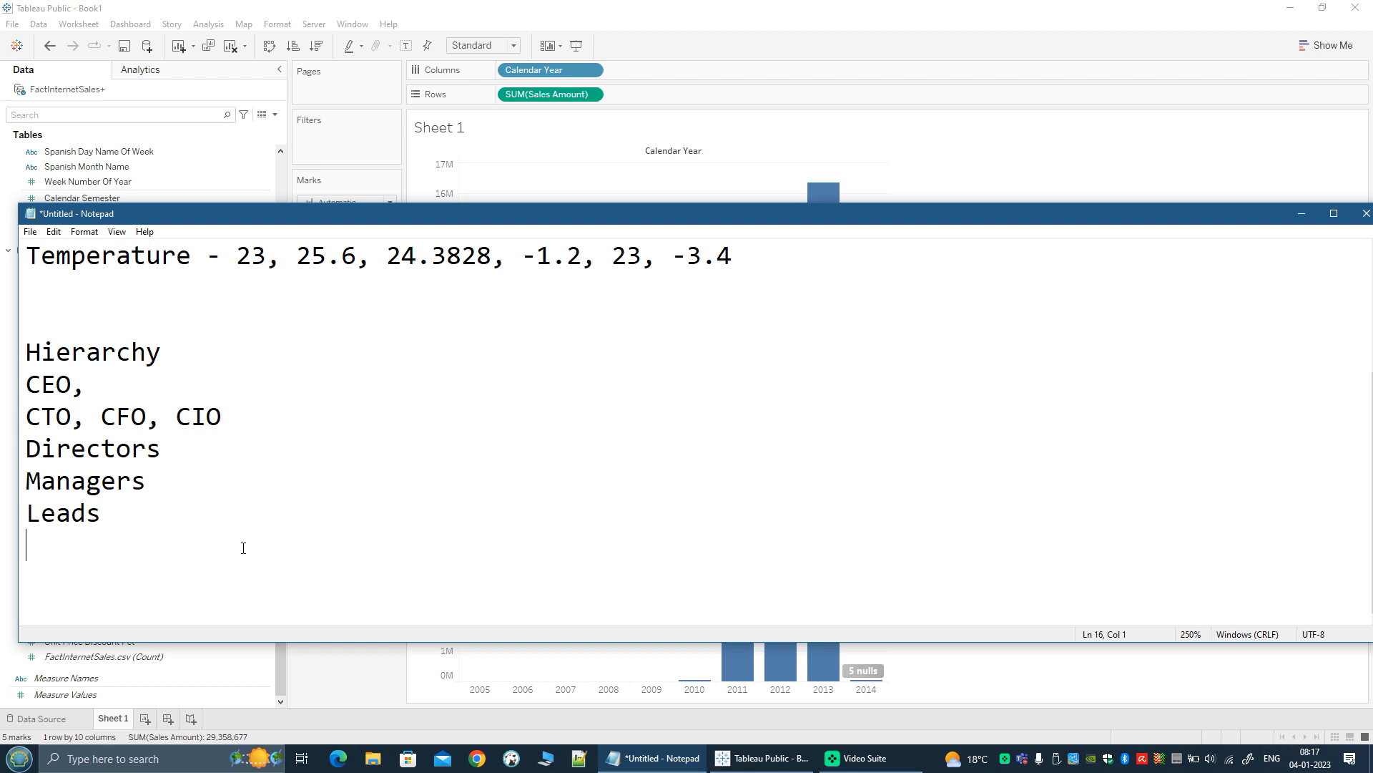
{"action": "key", "text": "Return"}
{"action": "type", "text": "Calendar"}
{"action": "key", "text": "Return"}
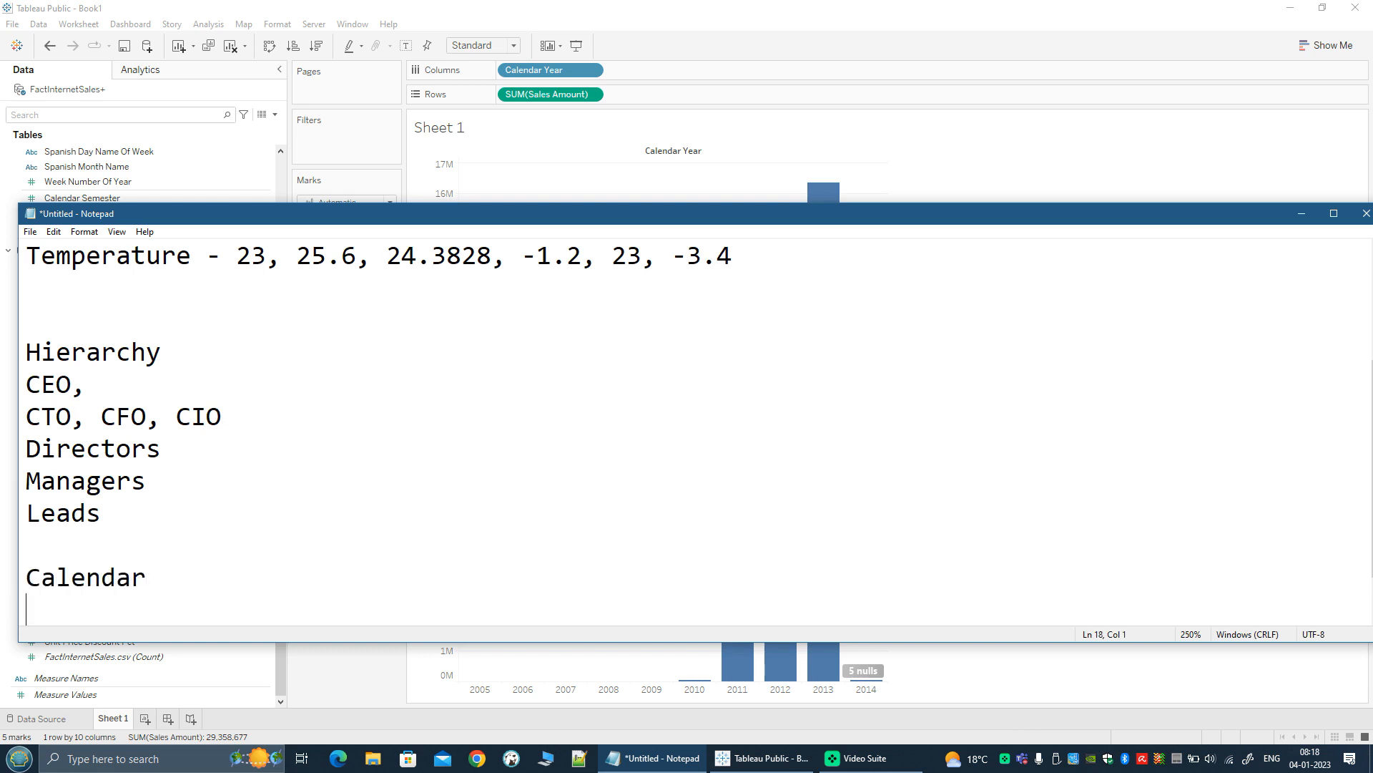
List the top calendar levels "Year", "Semester" and "Quarter" on separate lines under the Calendar subheading.
{"action": "scroll", "coordinate": [450, 426], "scroll_direction": "down", "scroll_amount": 1}
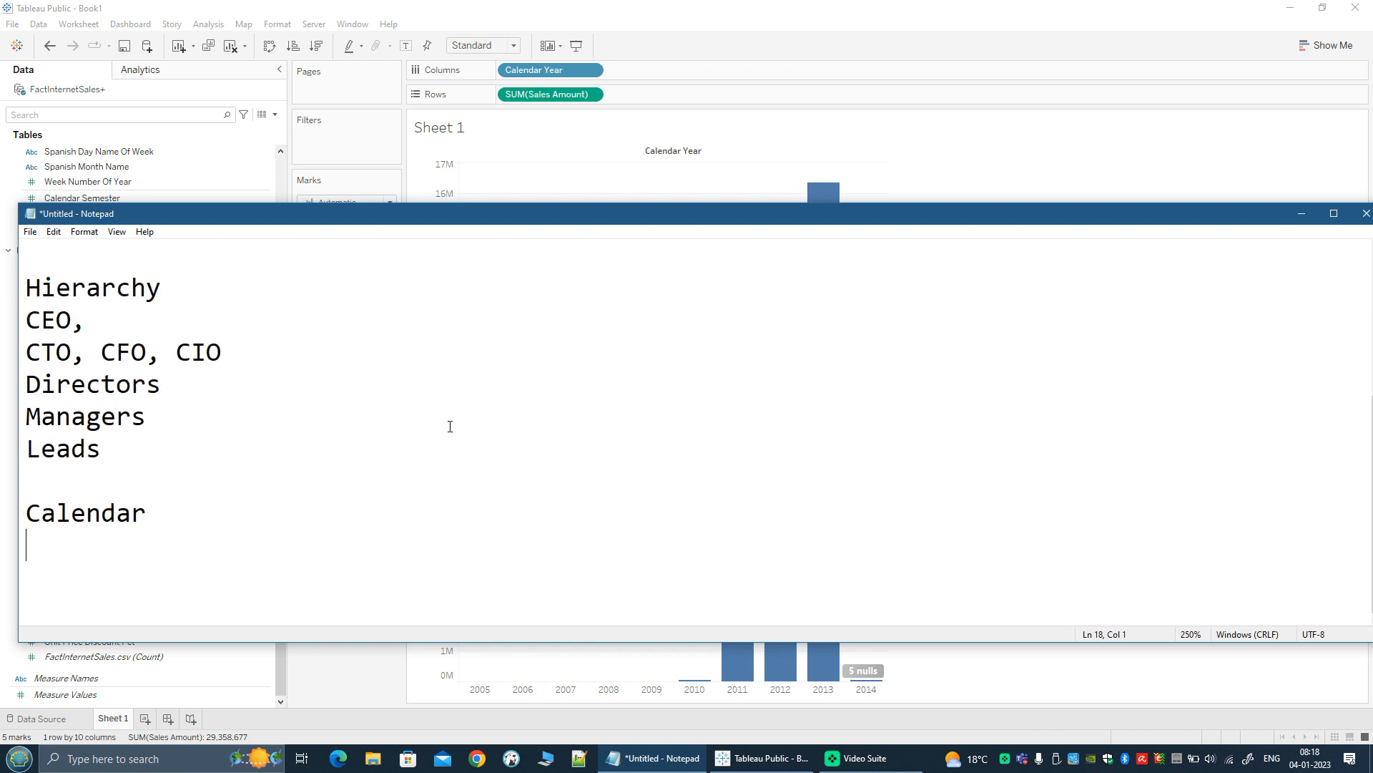
{"action": "type", "text": "Year"}
{"action": "key", "text": "Return"}
{"action": "type", "text": "Semest"}
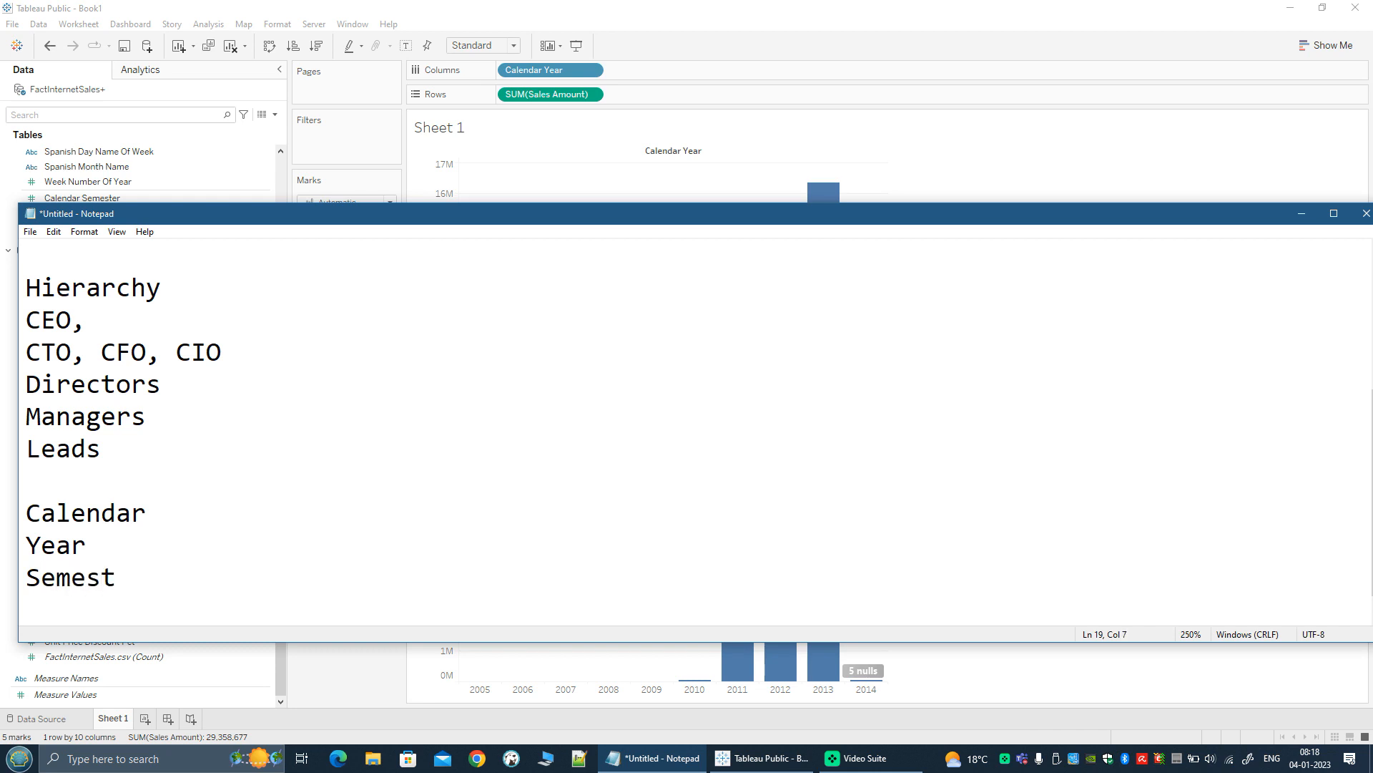
{"action": "type", "text": "re"}
{"action": "key", "text": "BackSpace"}
{"action": "key", "text": "BackSpace"}
{"action": "type", "text": "er"}
{"action": "key", "text": "Return"}
{"action": "type", "text": "Quarter"}
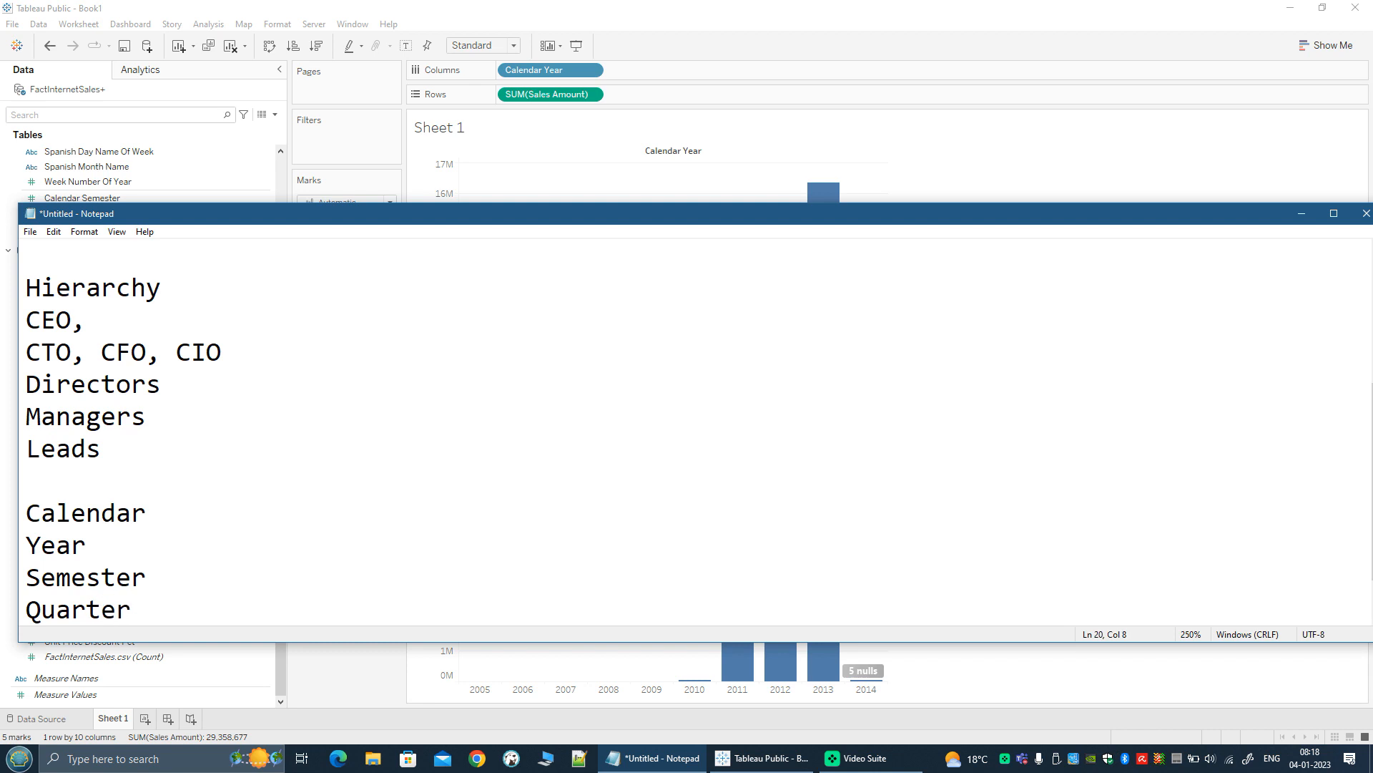
Add the lower calendar levels "Month", "Week" and "Day" on separate lines below Quarter.
{"action": "scroll", "coordinate": [524, 478], "scroll_direction": "down", "scroll_amount": 1}
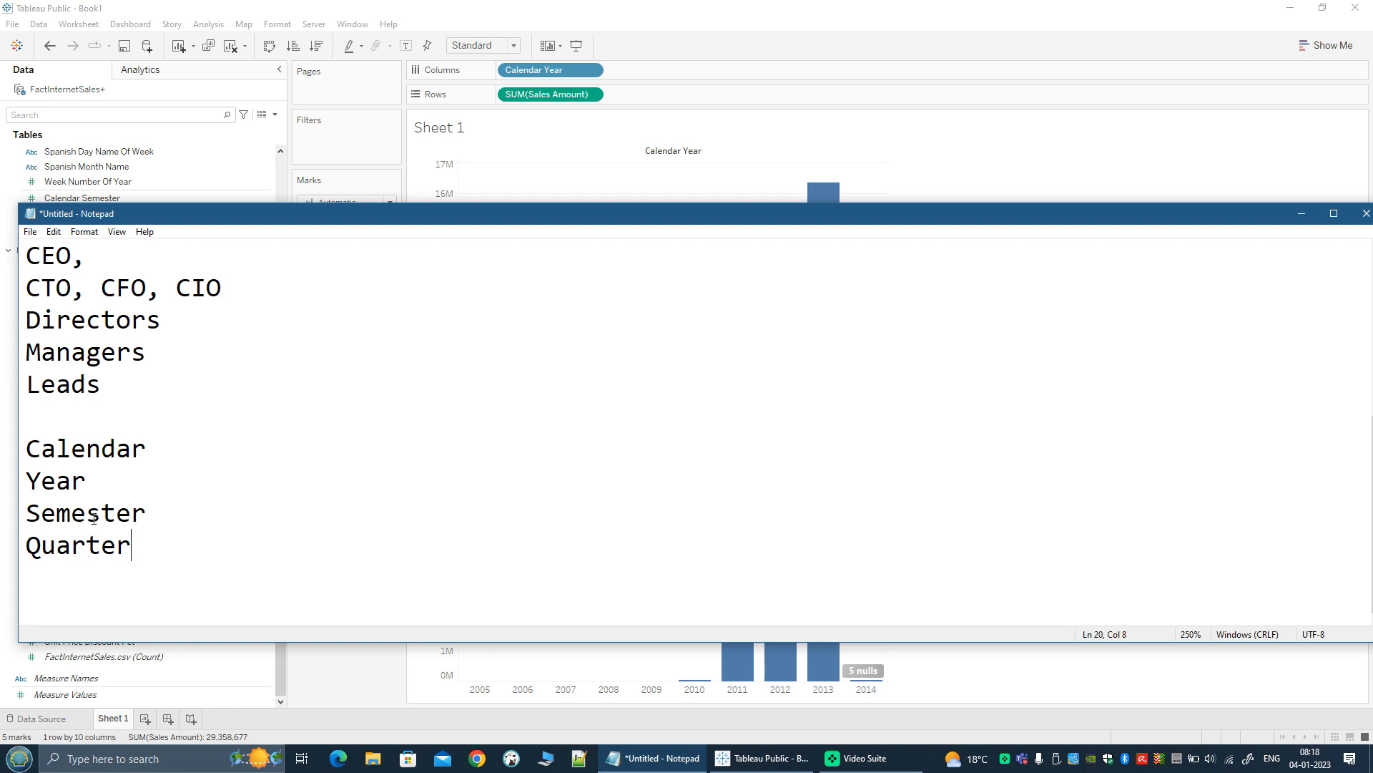
{"action": "double_click", "coordinate": [48, 488]}
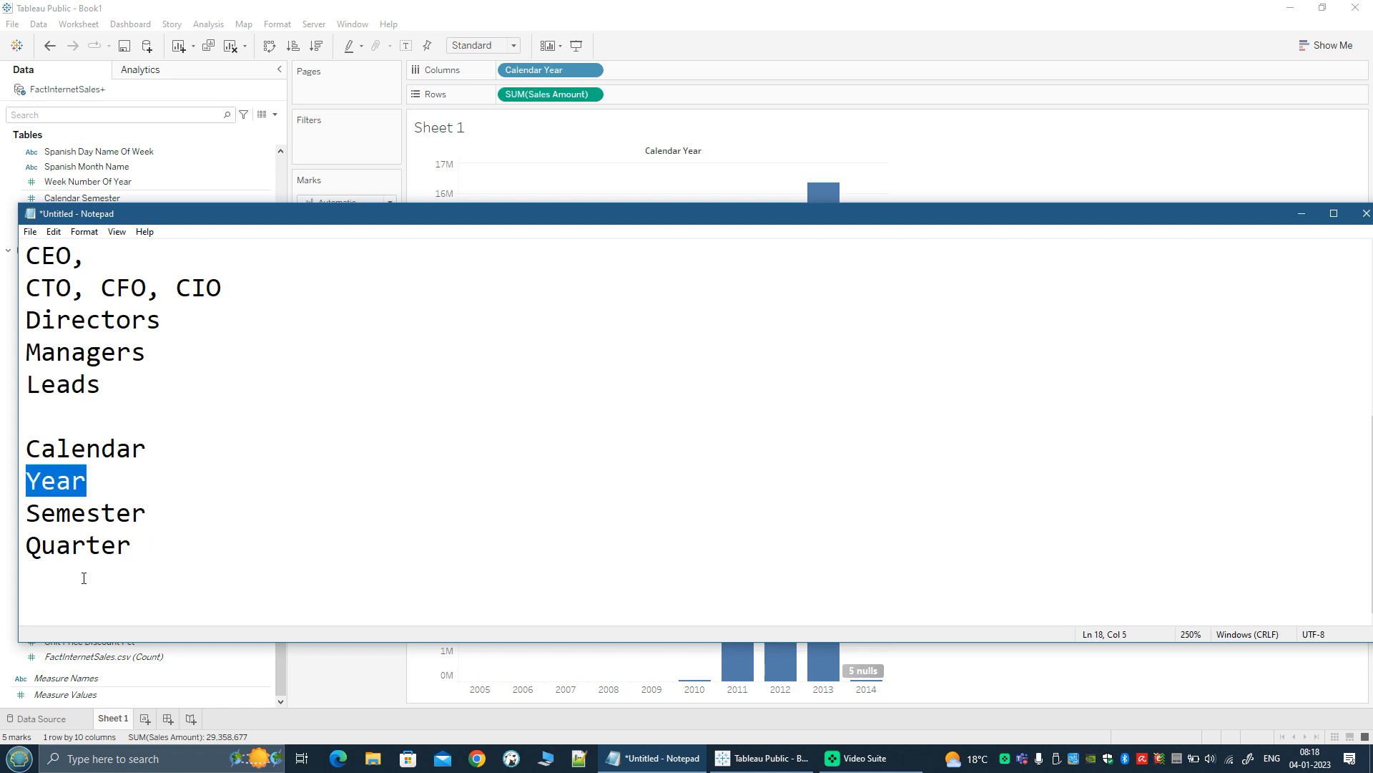
{"action": "double_click", "coordinate": [93, 548]}
{"action": "left_click", "coordinate": [163, 548]}
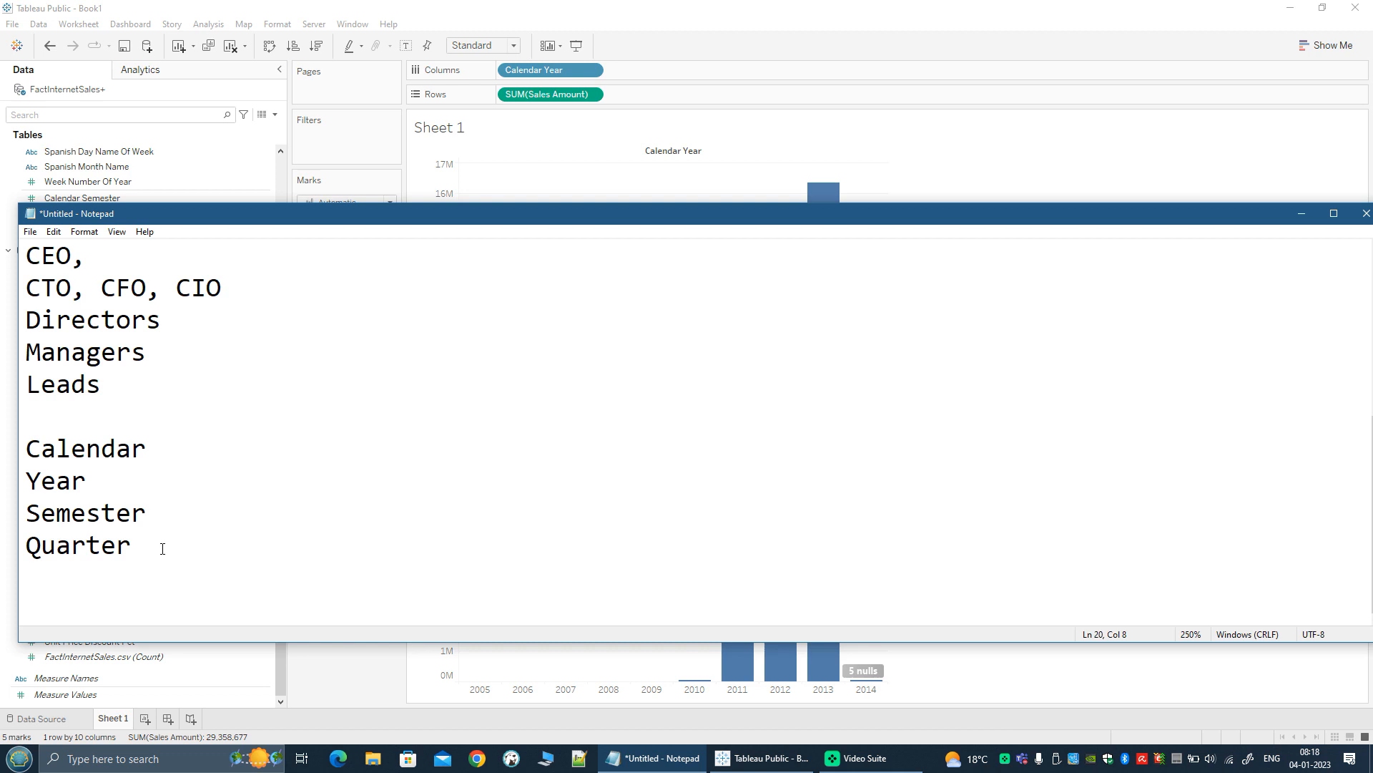
{"action": "key", "text": "Return"}
{"action": "type", "text": "Month"}
{"action": "key", "text": "Return"}
{"action": "type", "text": "Week"}
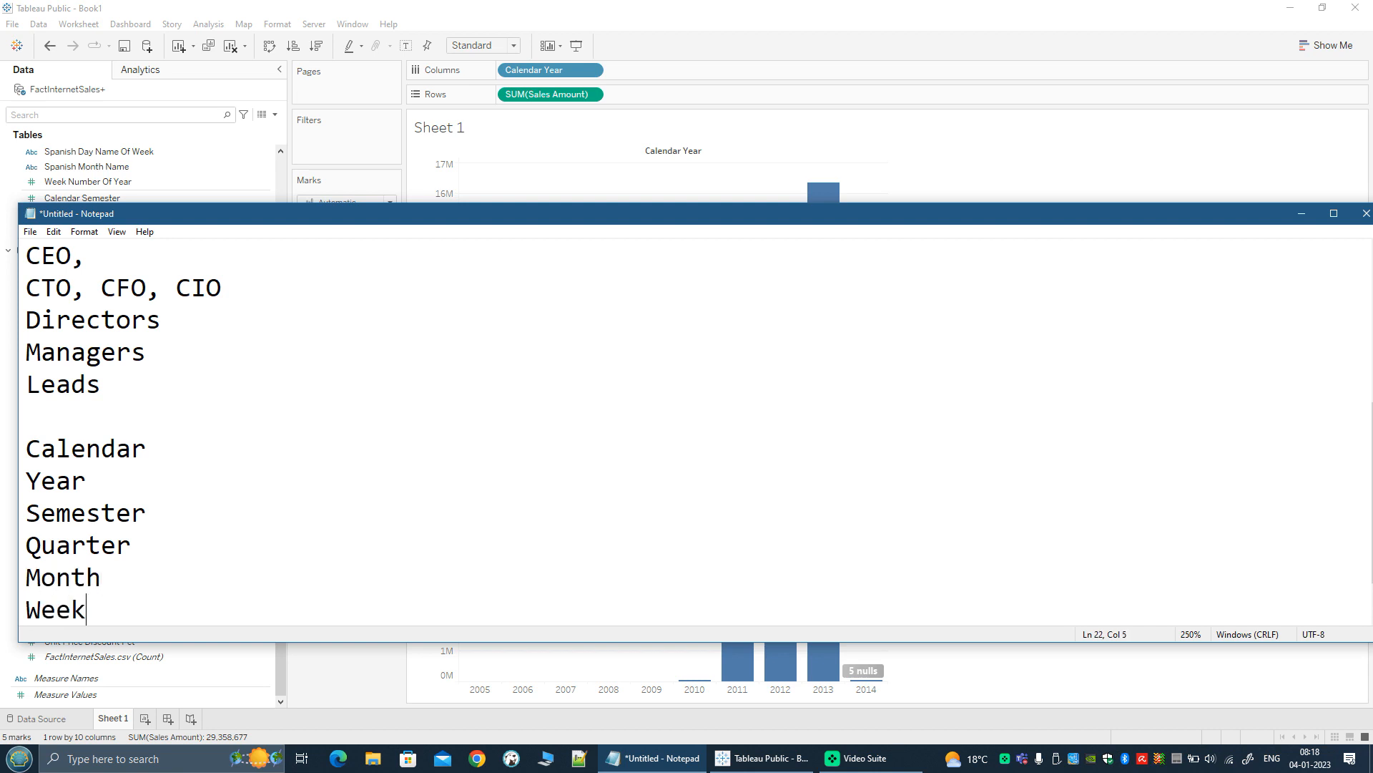
{"action": "key", "text": "Return"}
{"action": "type", "text": "Day"}
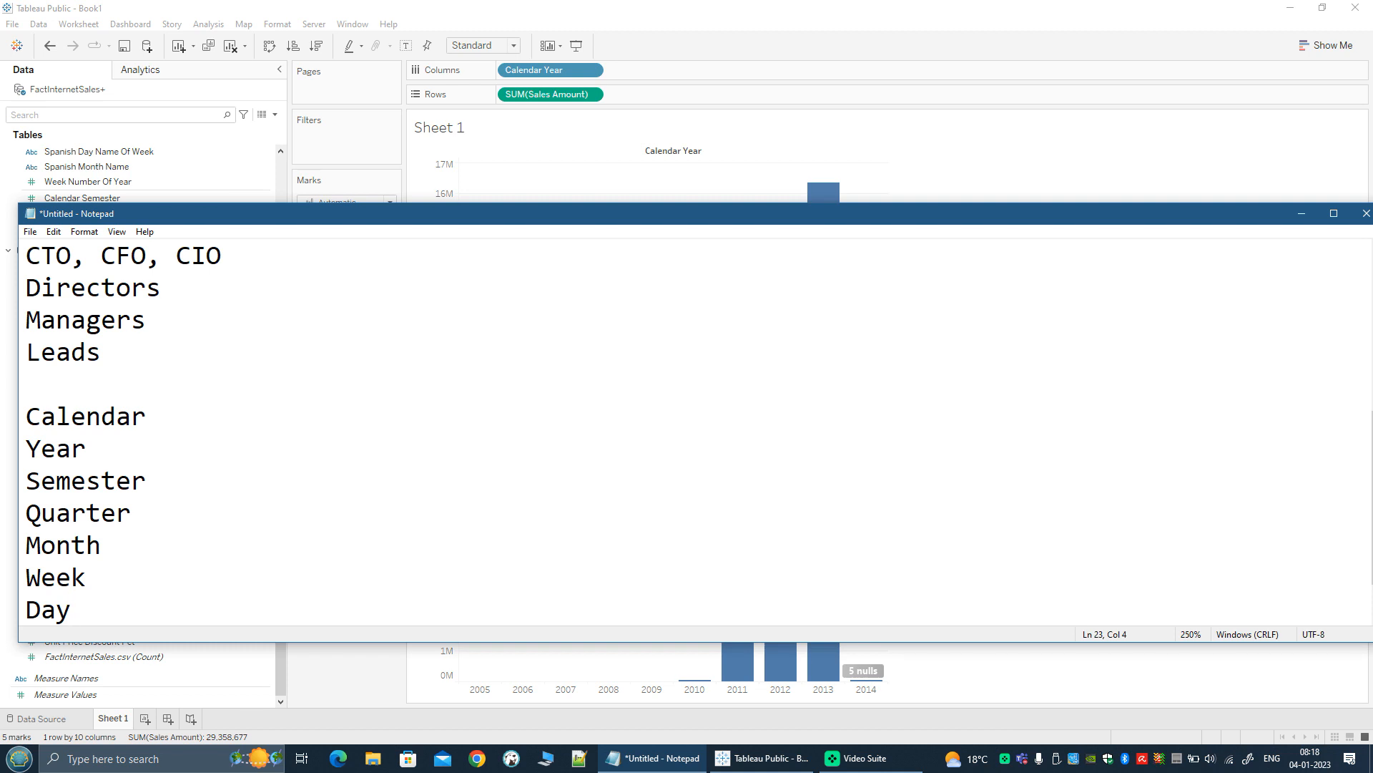
{"action": "key", "text": "Return"}
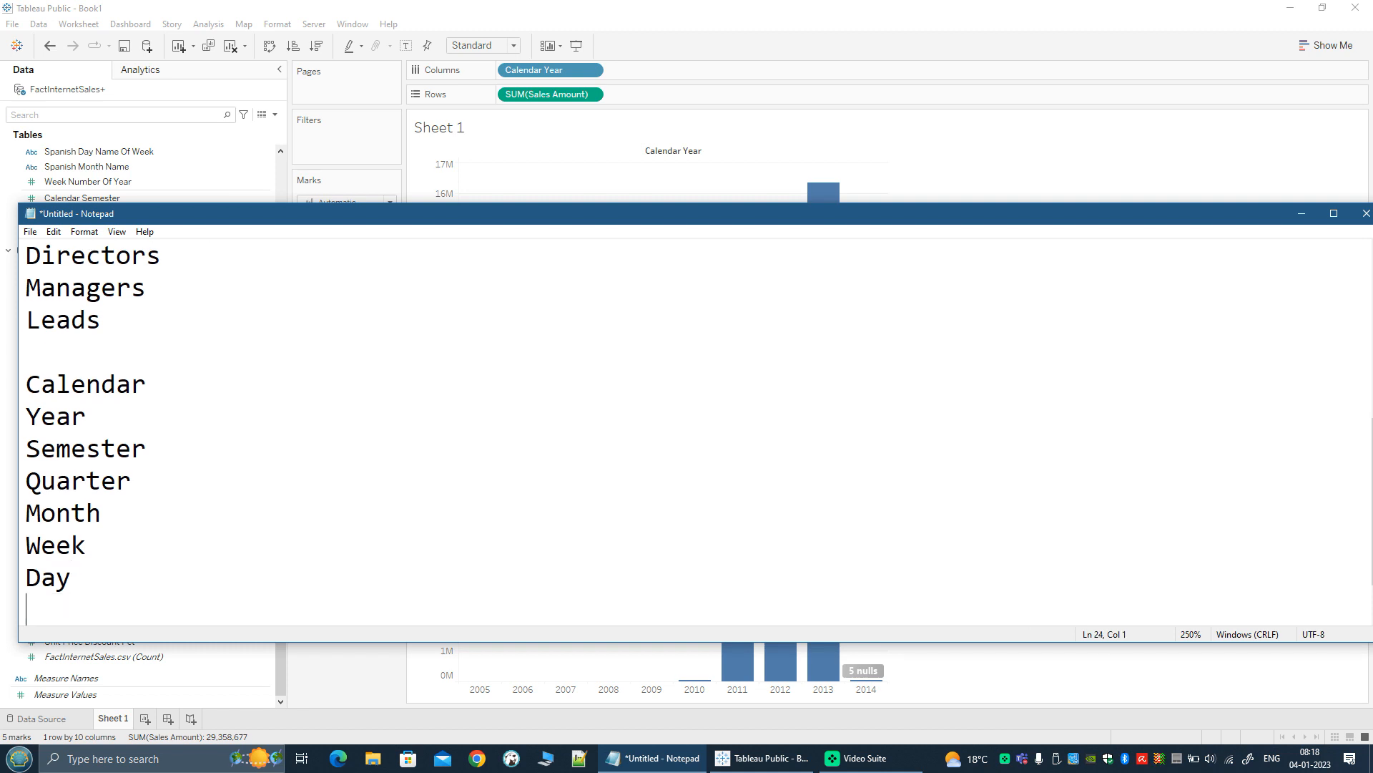
Highlight the complete Calendar list and its heading, and review them together with the organisation hierarchy above.
{"action": "scroll", "coordinate": [131, 462], "scroll_direction": "down", "scroll_amount": 1}
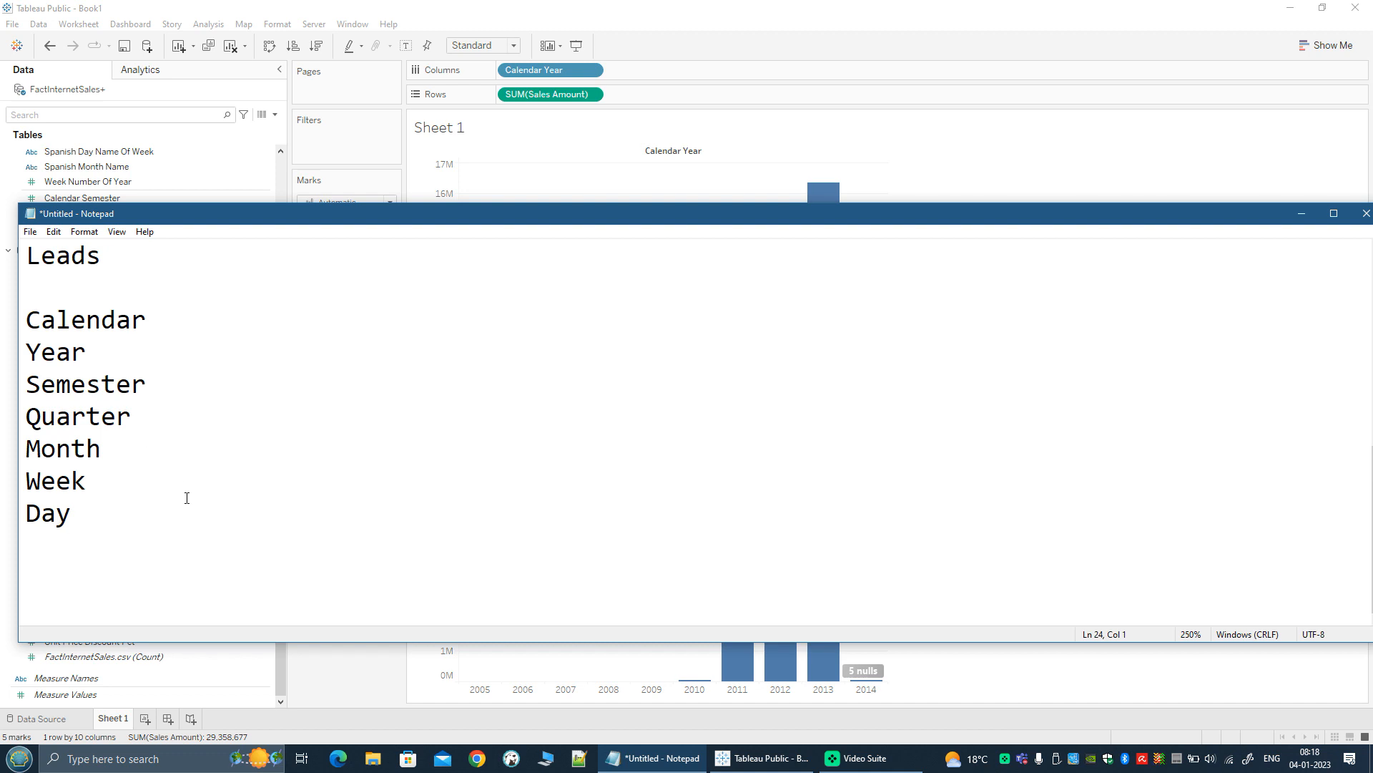
{"action": "left_click_drag", "start_coordinate": [102, 517], "coordinate": [13, 328]}
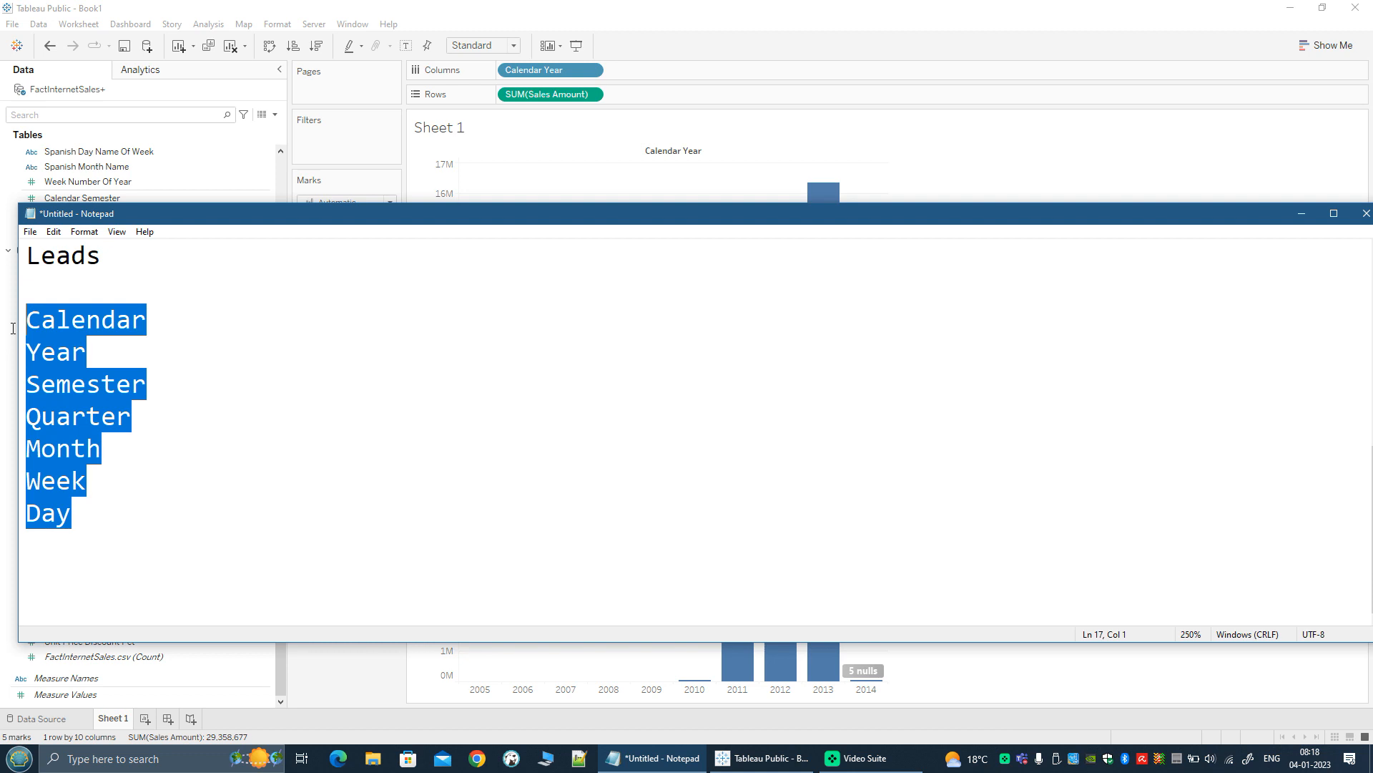
{"action": "left_click", "coordinate": [171, 321]}
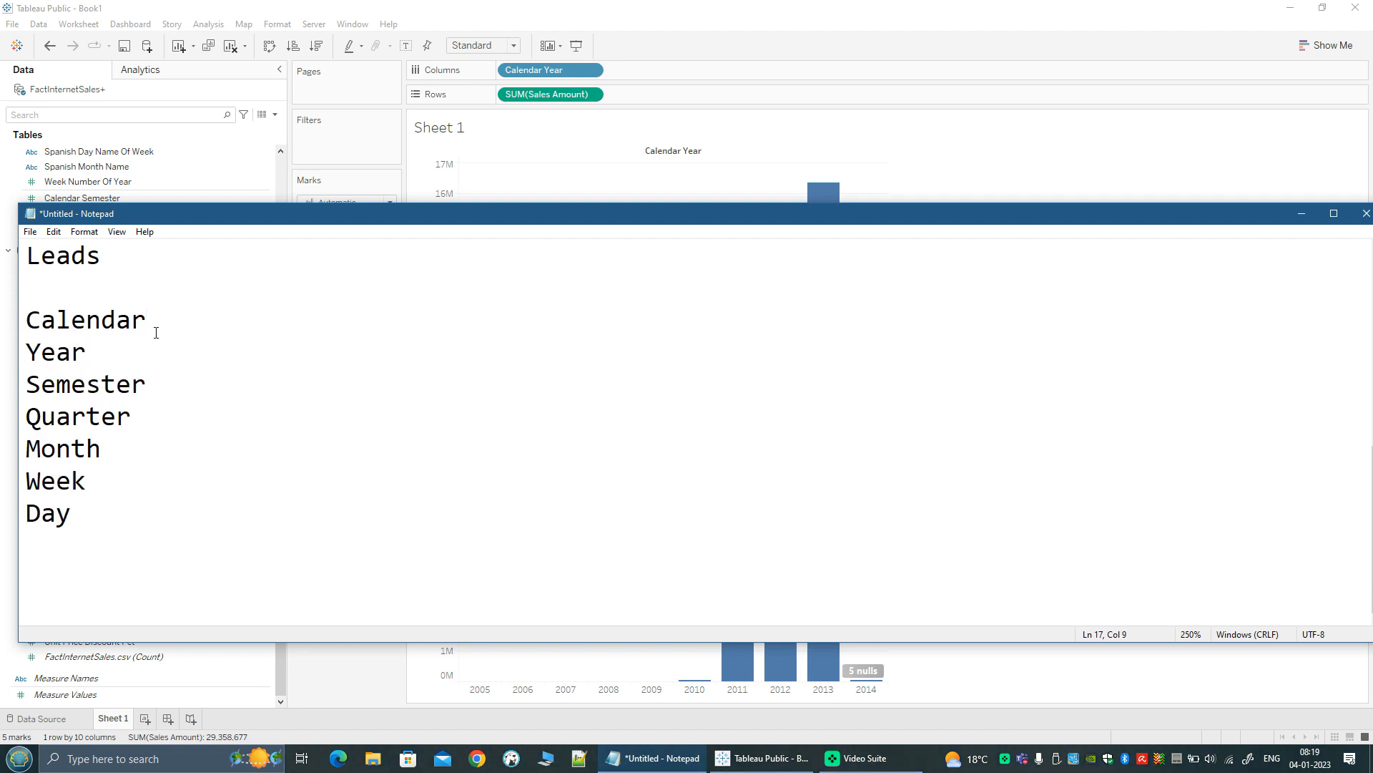
{"action": "double_click", "coordinate": [97, 321]}
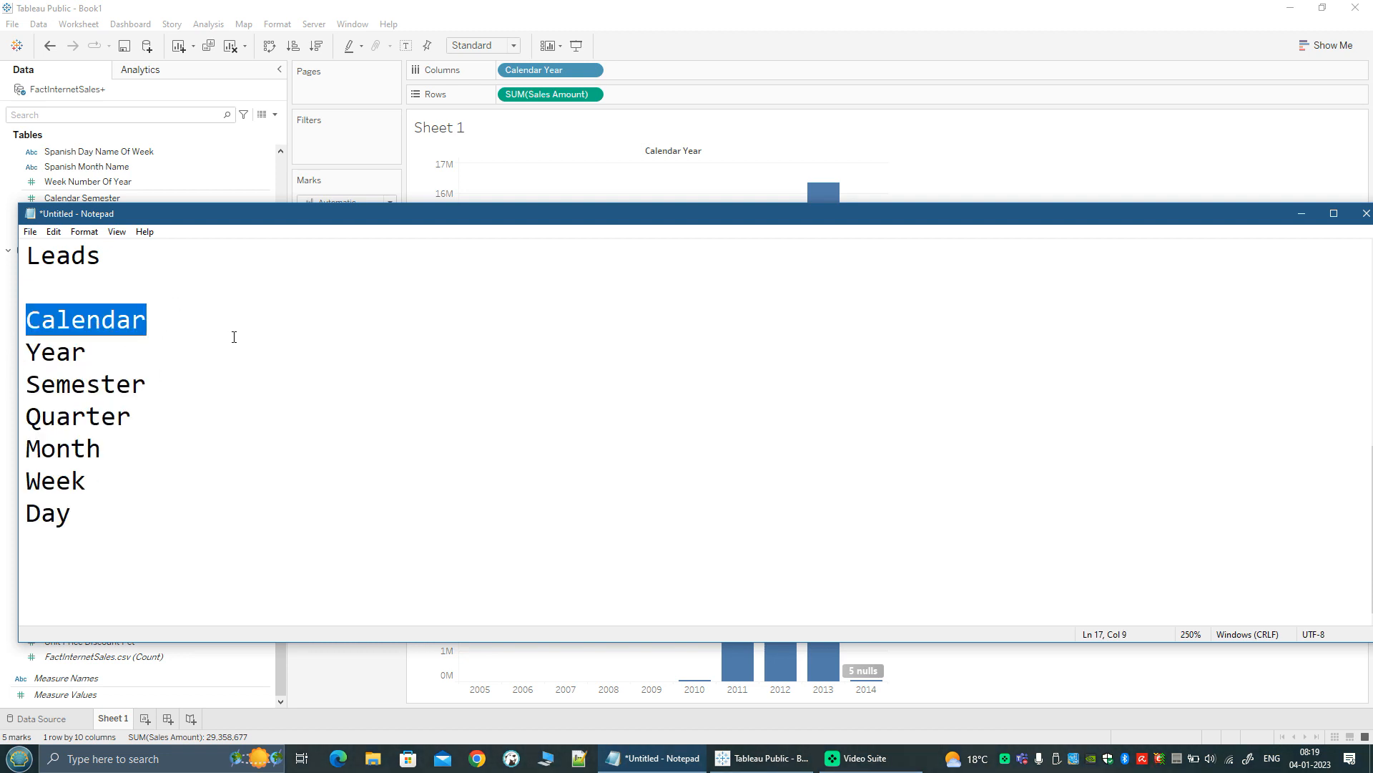
{"action": "scroll", "coordinate": [234, 396], "scroll_direction": "up", "scroll_amount": 2}
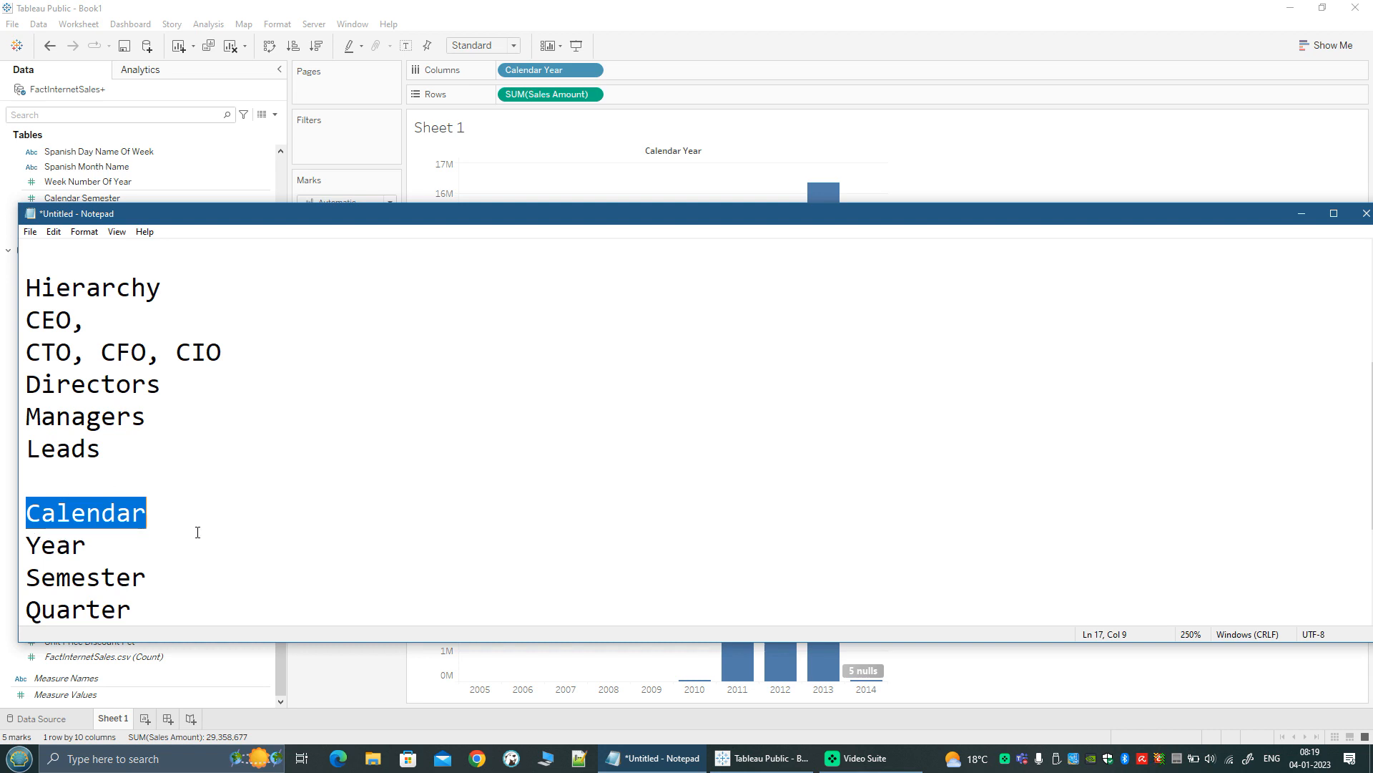
Switch to Tableau and clear the Calendar Year and Sales Amount fields from Sheet 1.
{"action": "left_click", "coordinate": [600, 13]}
{"action": "left_click_drag", "start_coordinate": [553, 105], "coordinate": [207, 440]}
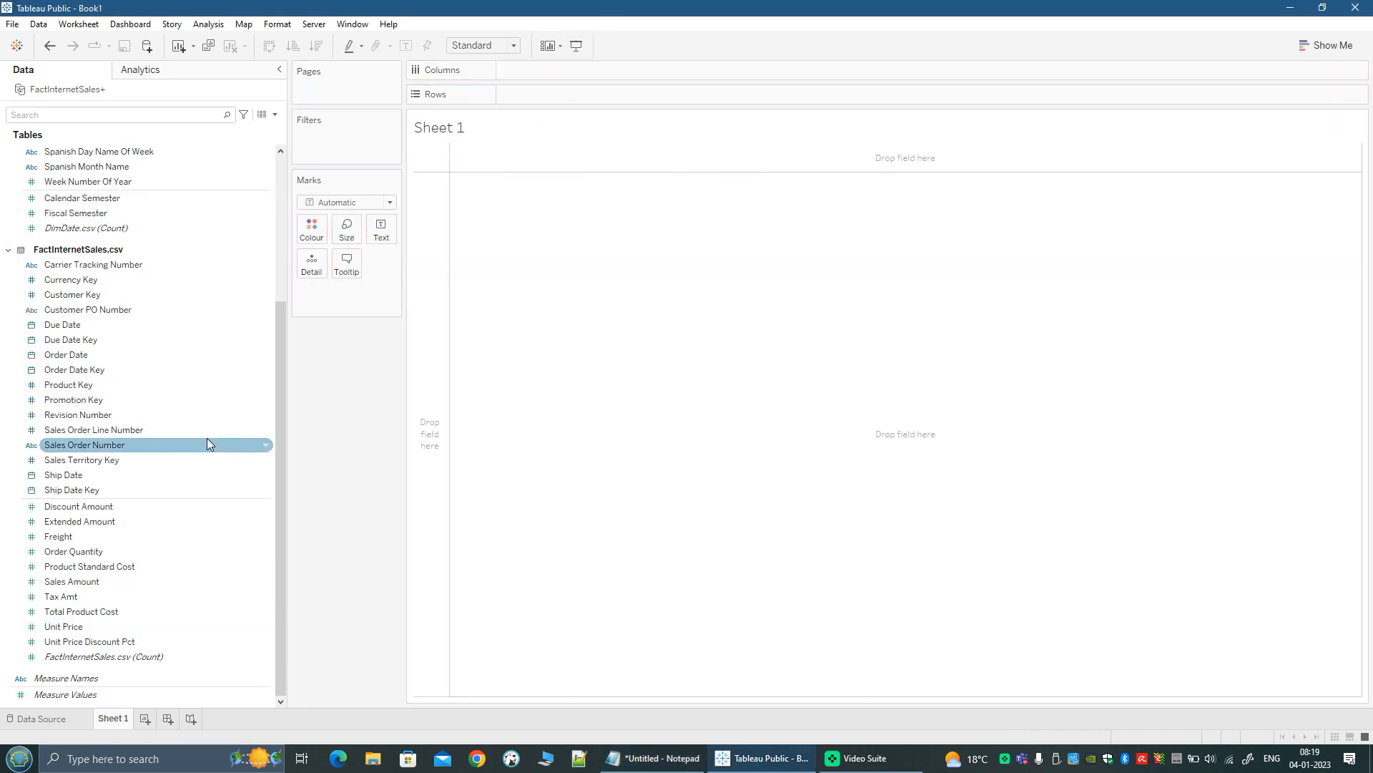
In the data source, relate DimProduct.csv to FactInternetSales.csv, and extend it with DimProductSubcategory.csv and DimProductCategory.csv in a chain.
{"action": "left_click", "coordinate": [43, 719]}
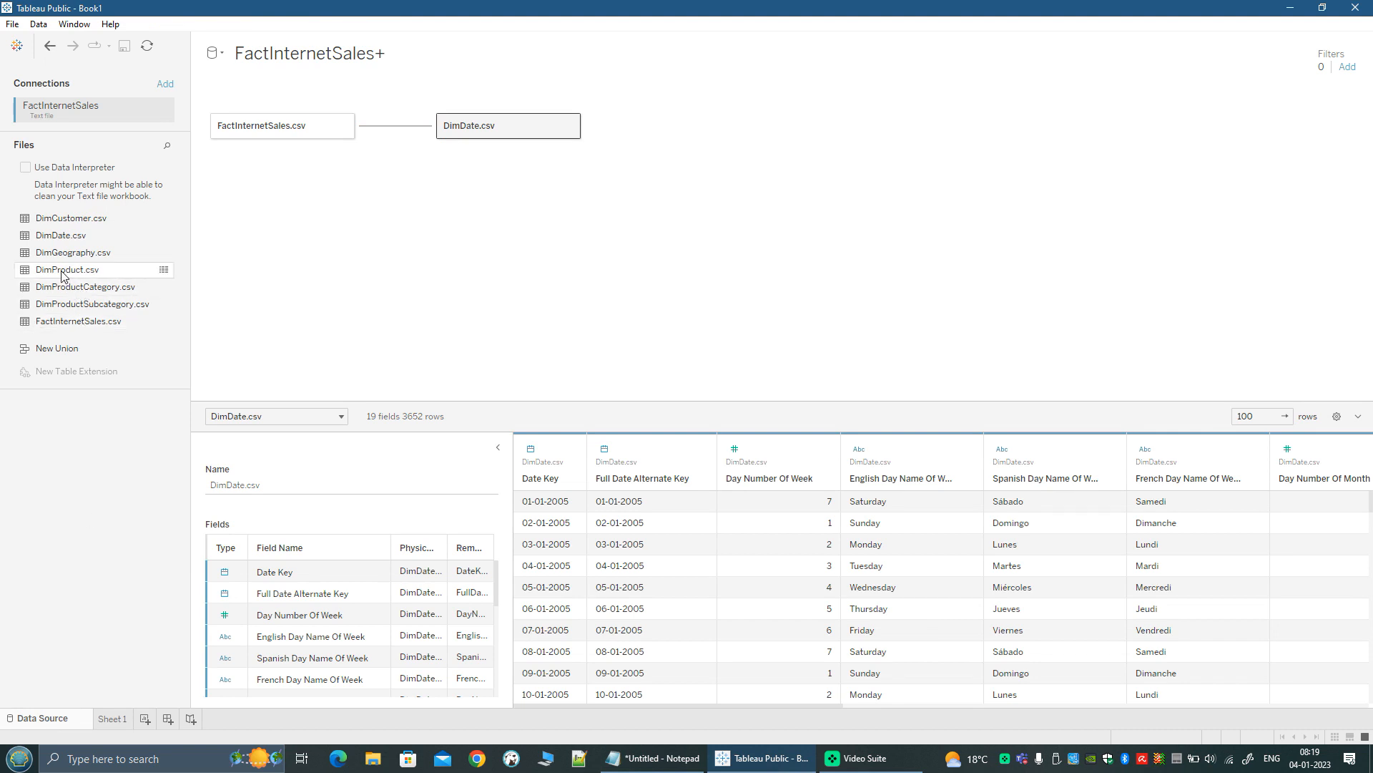
{"action": "left_click_drag", "start_coordinate": [61, 275], "coordinate": [505, 216]}
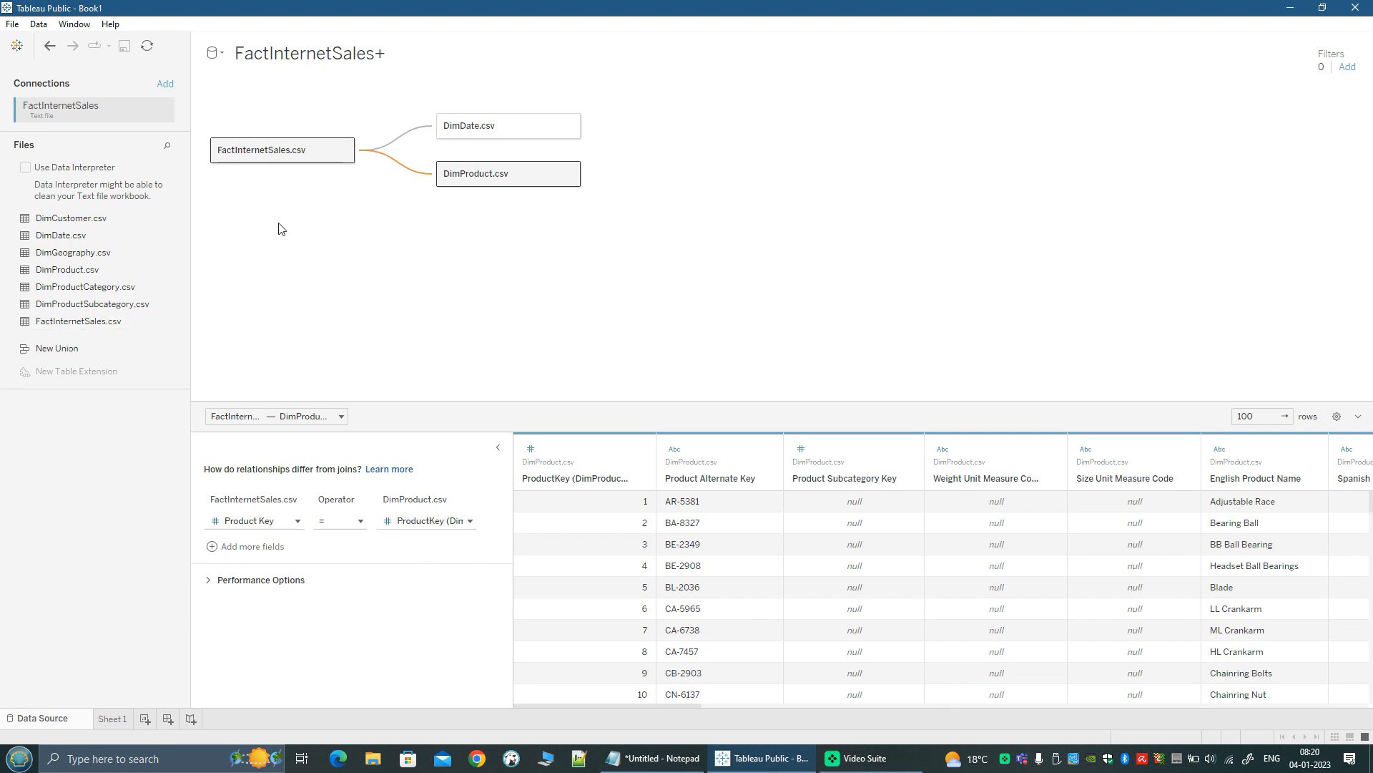
{"action": "left_click_drag", "start_coordinate": [57, 310], "coordinate": [684, 186]}
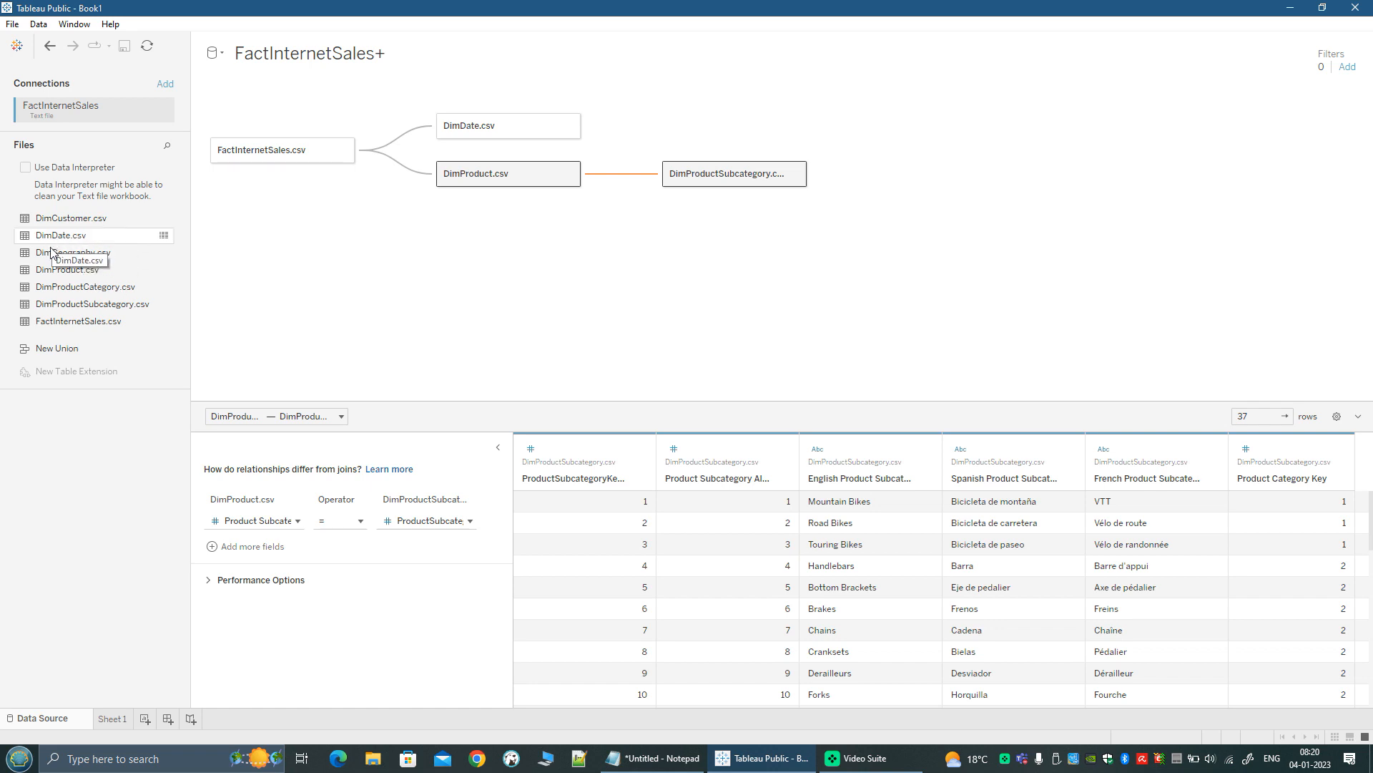
{"action": "left_click_drag", "start_coordinate": [55, 294], "coordinate": [1043, 185]}
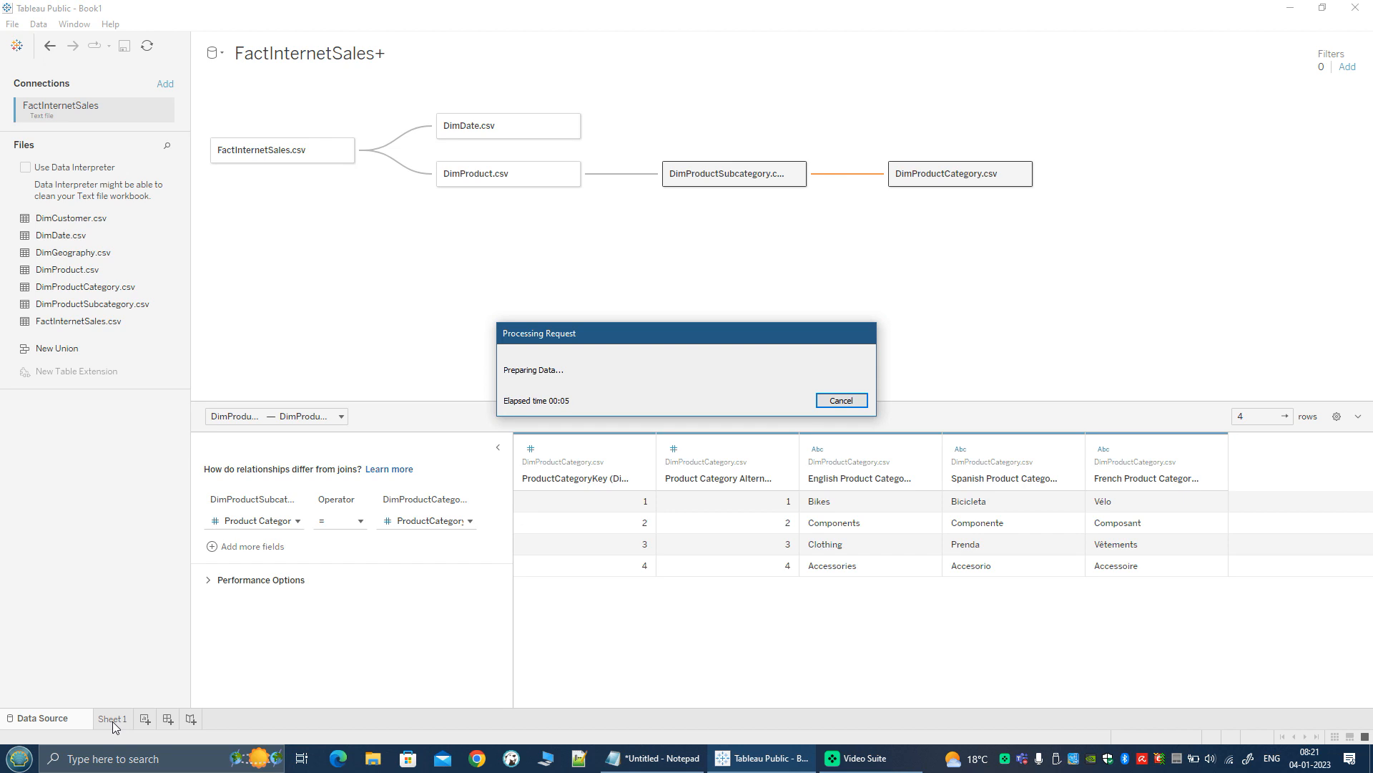
Return to Sheet 1 and collapse the field lists of all five tables.
{"action": "left_click", "coordinate": [112, 719]}
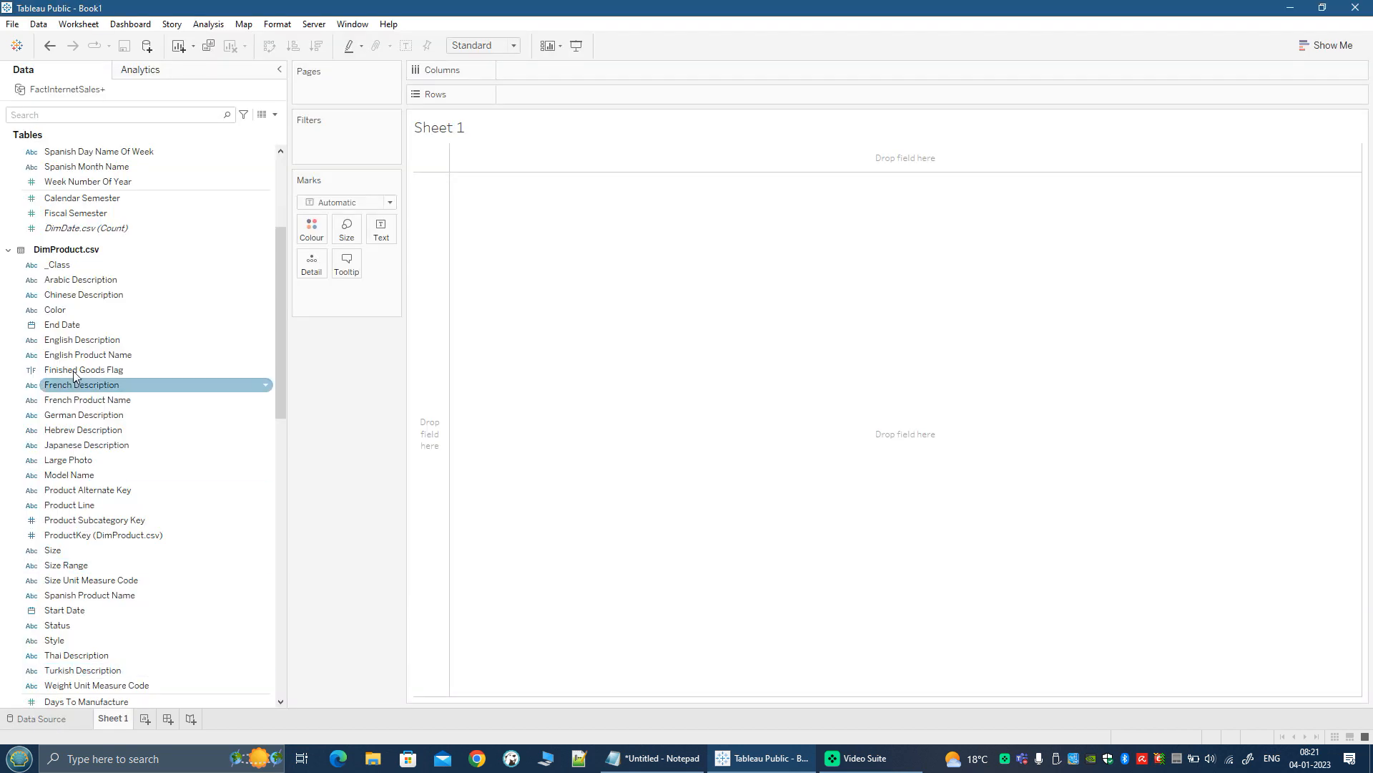
{"action": "scroll", "coordinate": [190, 546], "scroll_direction": "up", "scroll_amount": 3}
{"action": "scroll", "coordinate": [190, 549], "scroll_direction": "up", "scroll_amount": 2}
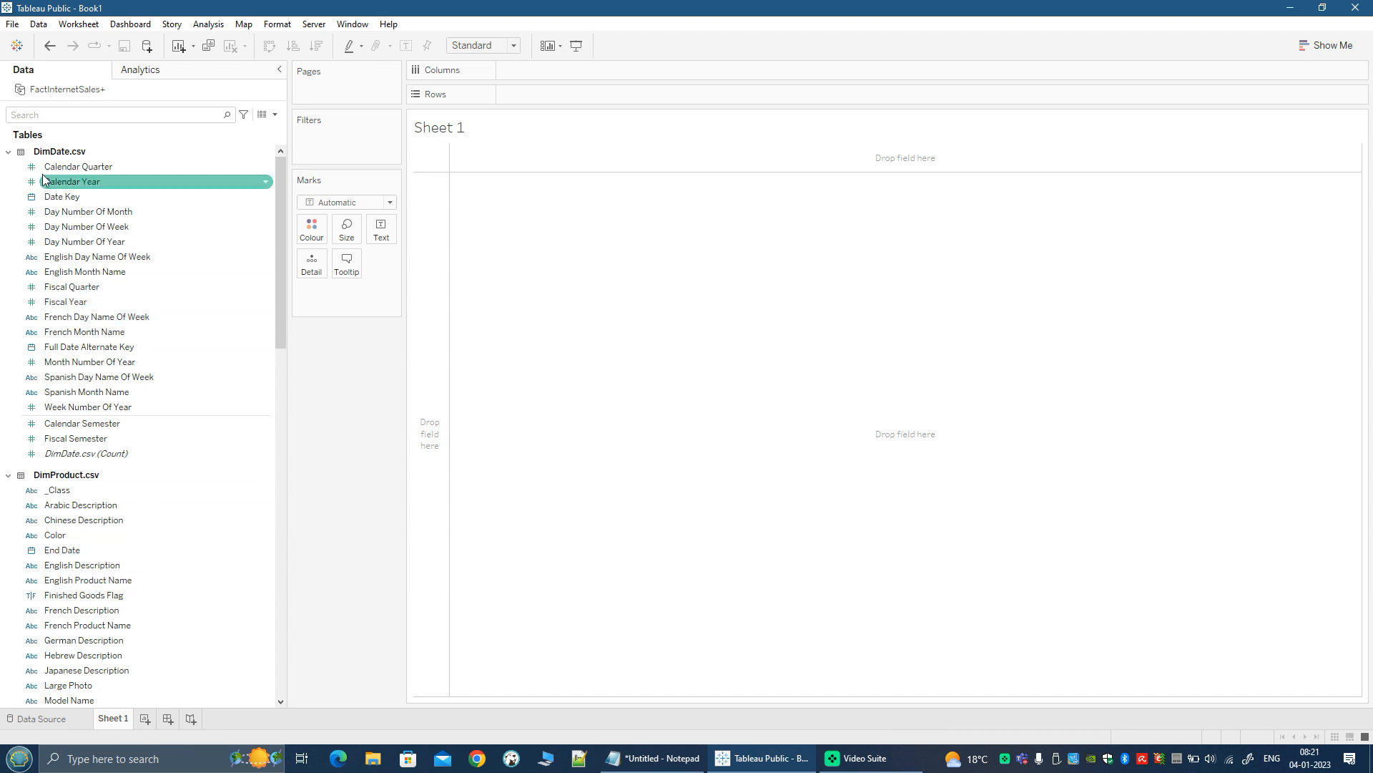
{"action": "left_click", "coordinate": [9, 152]}
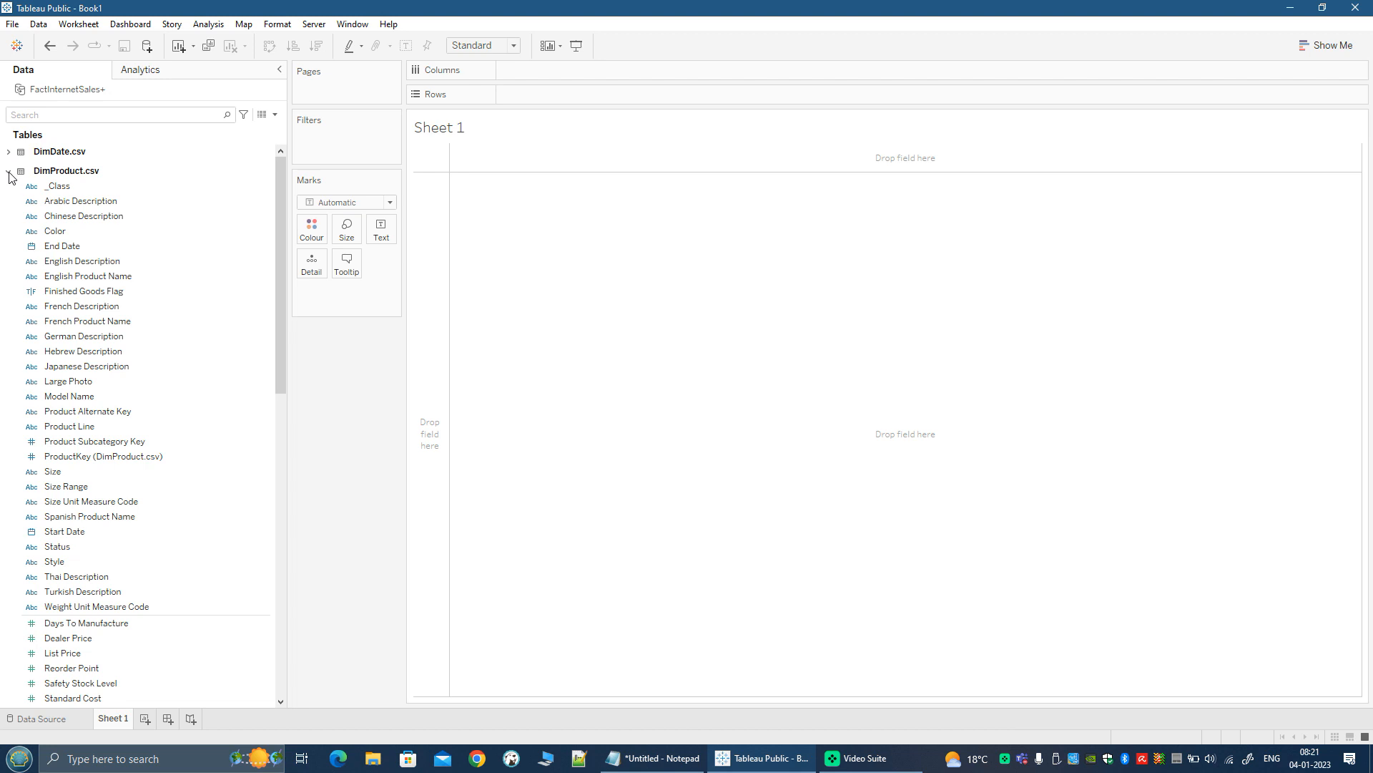
{"action": "left_click", "coordinate": [8, 172]}
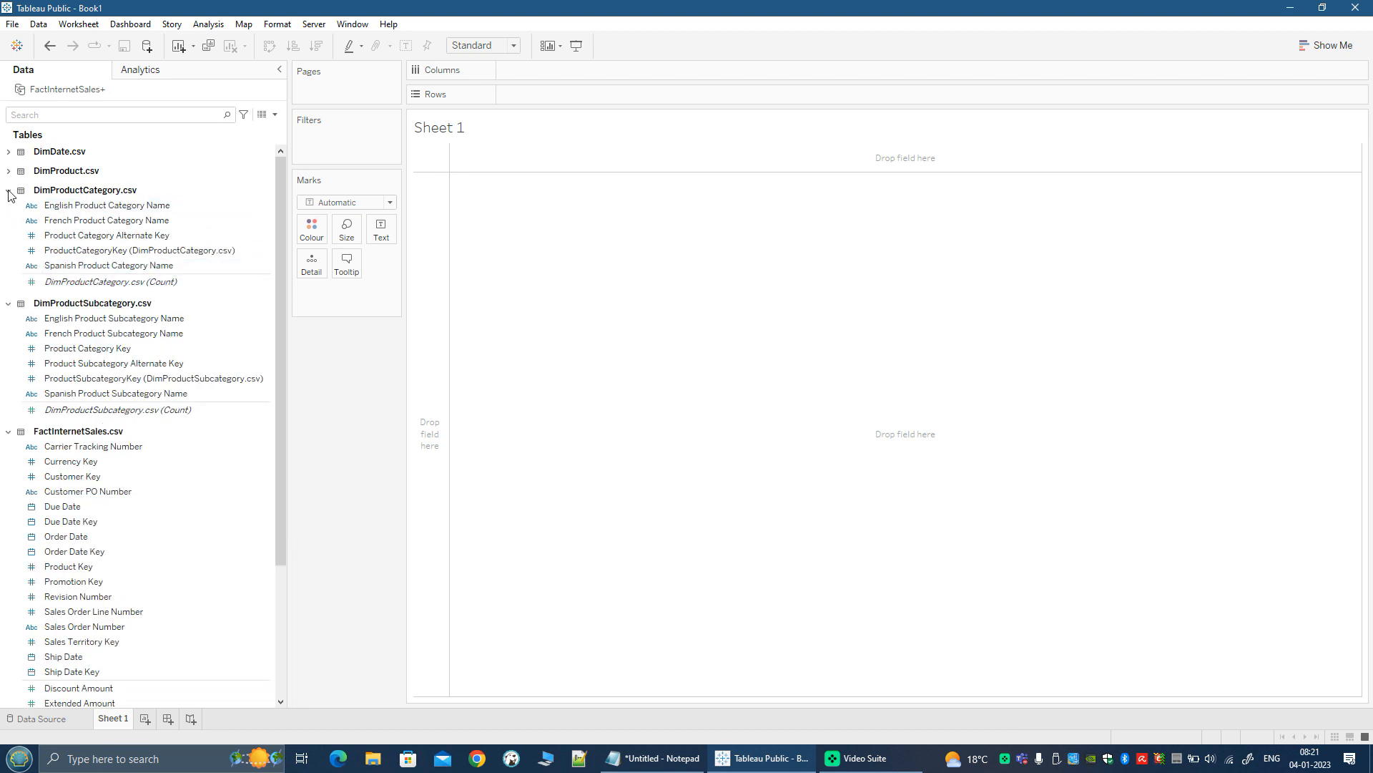
{"action": "left_click", "coordinate": [9, 190]}
{"action": "left_click", "coordinate": [9, 211]}
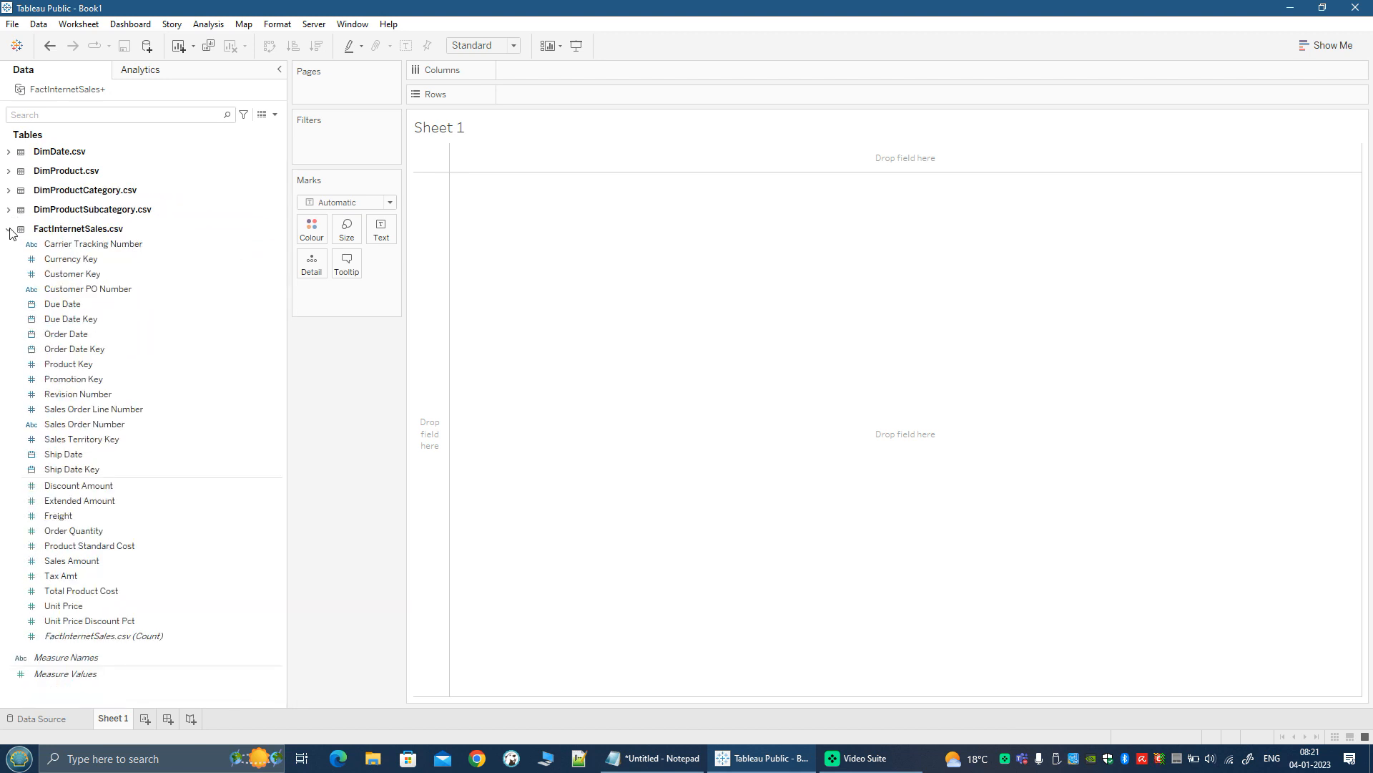
{"action": "left_click", "coordinate": [9, 230]}
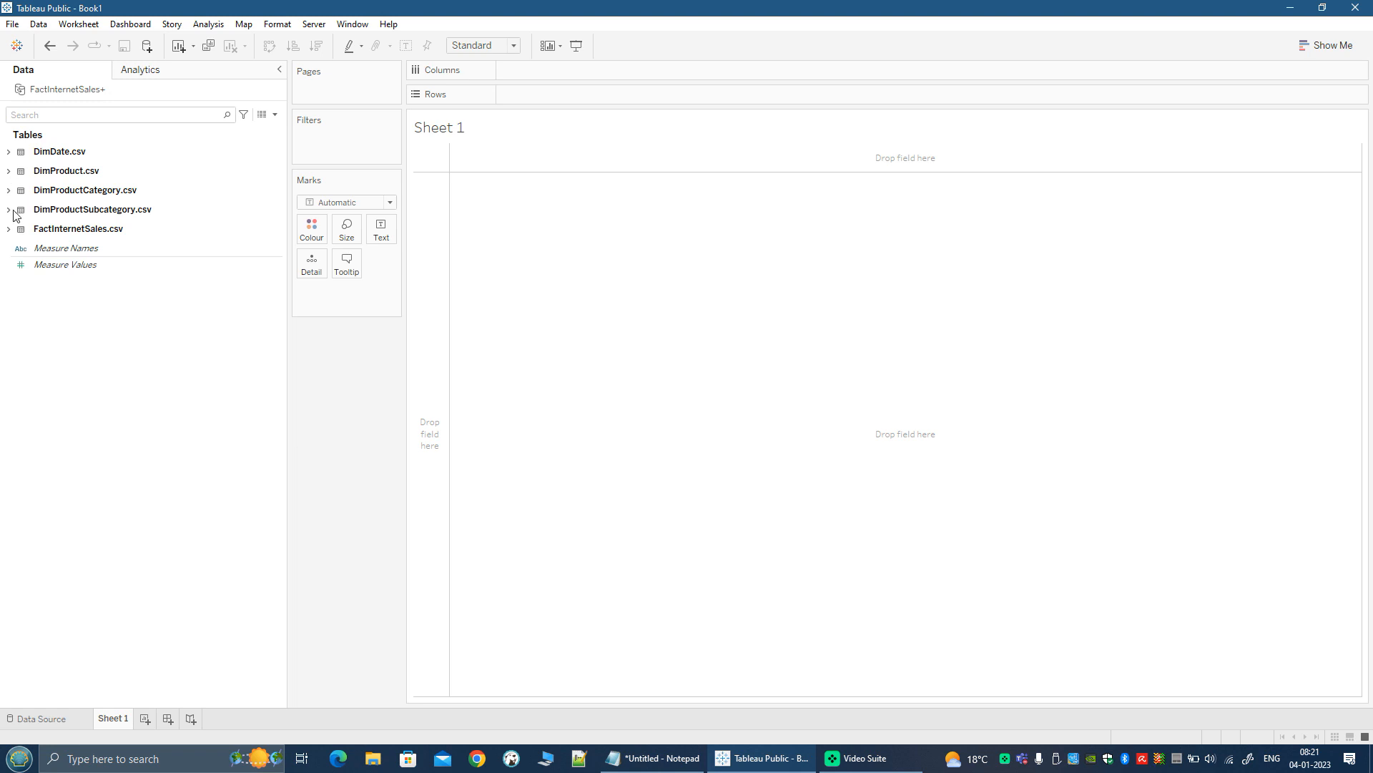
Expand the DimProductCategory.csv and FactInternetSales.csv fields, and show Sales Amount as a text table.
{"action": "left_click", "coordinate": [9, 191]}
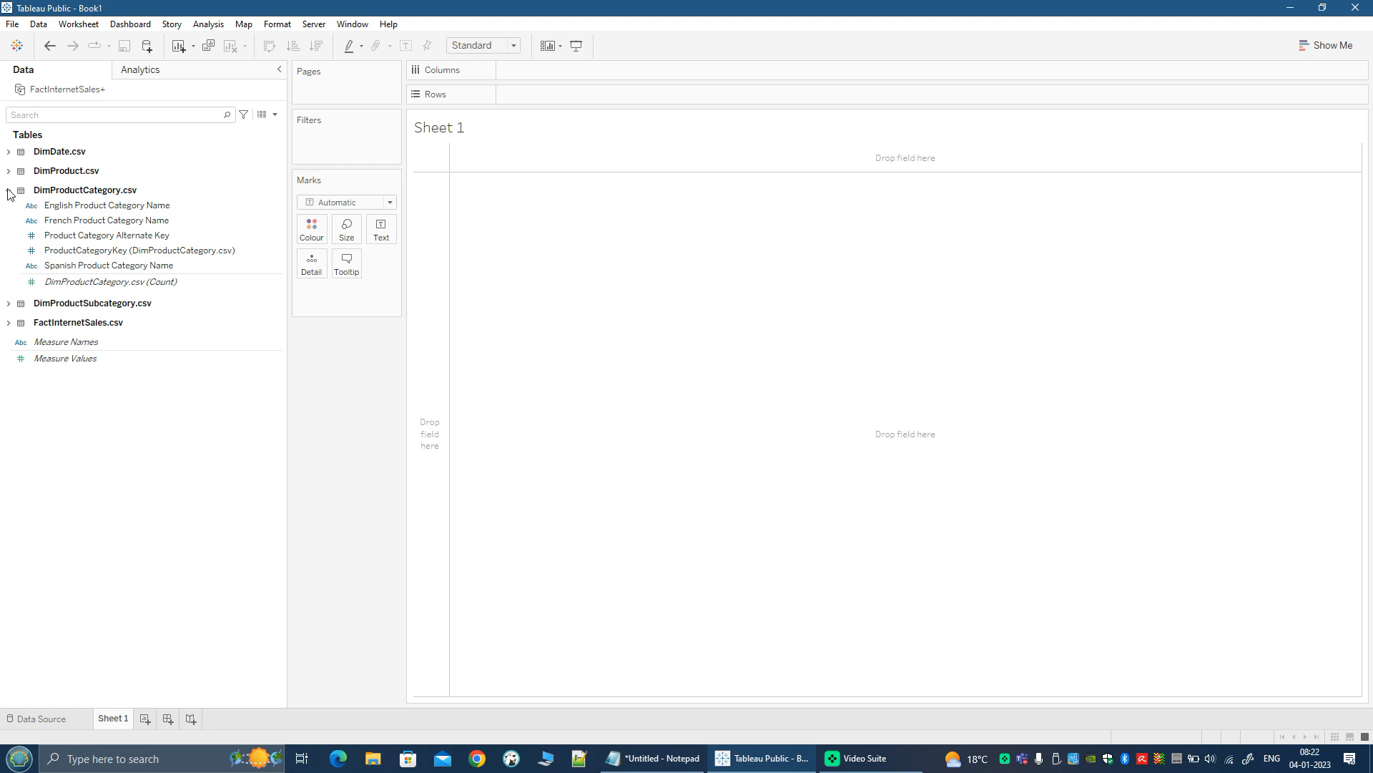
{"action": "left_click", "coordinate": [8, 322]}
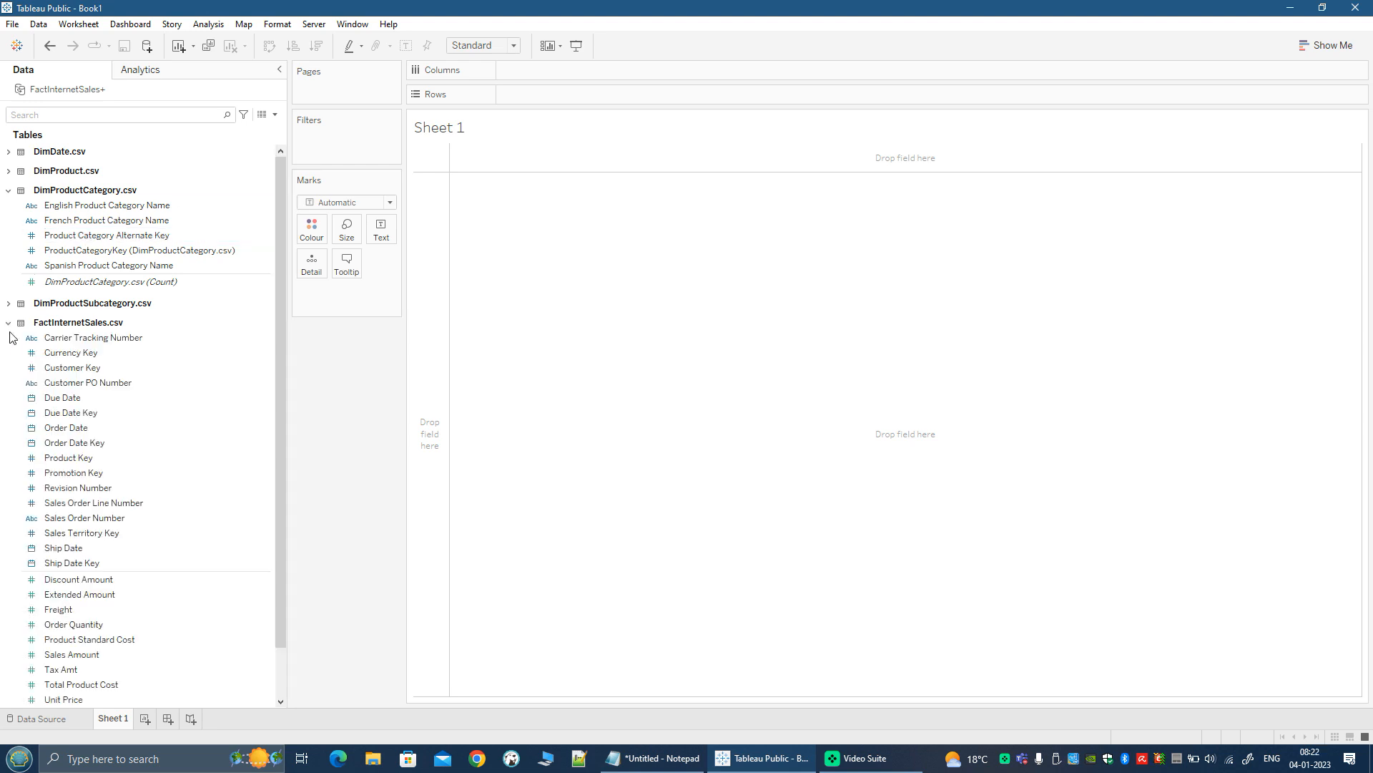
{"action": "double_click", "coordinate": [92, 655]}
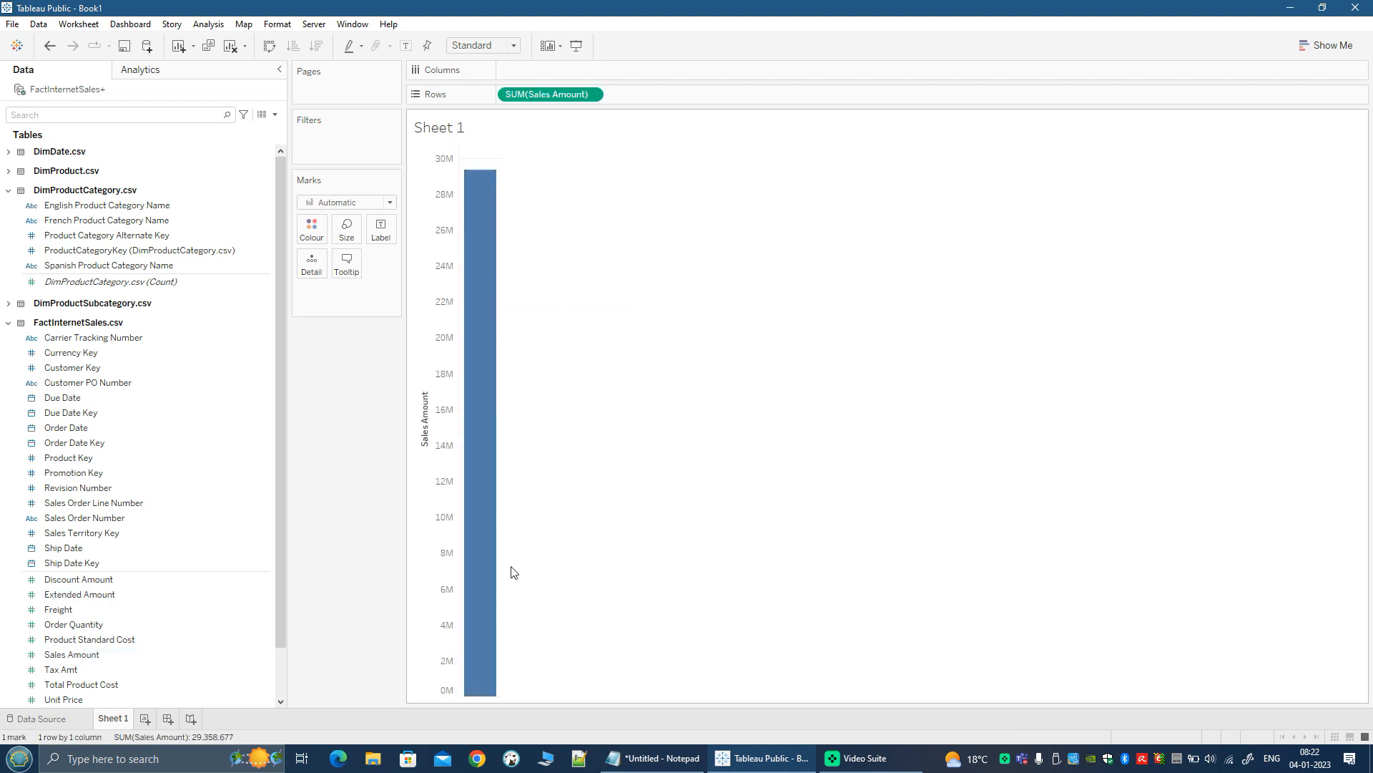
{"action": "left_click", "coordinate": [1305, 47]}
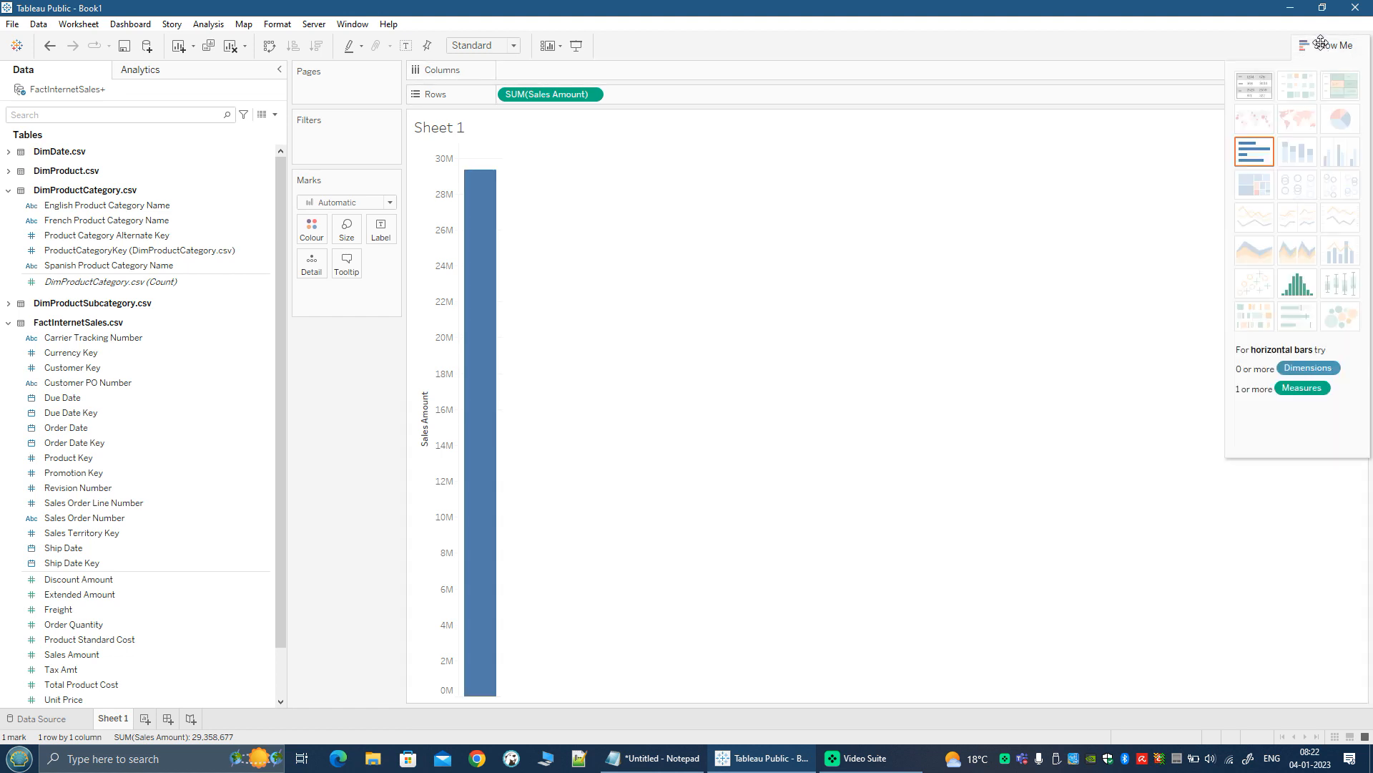
{"action": "left_click", "coordinate": [1253, 94]}
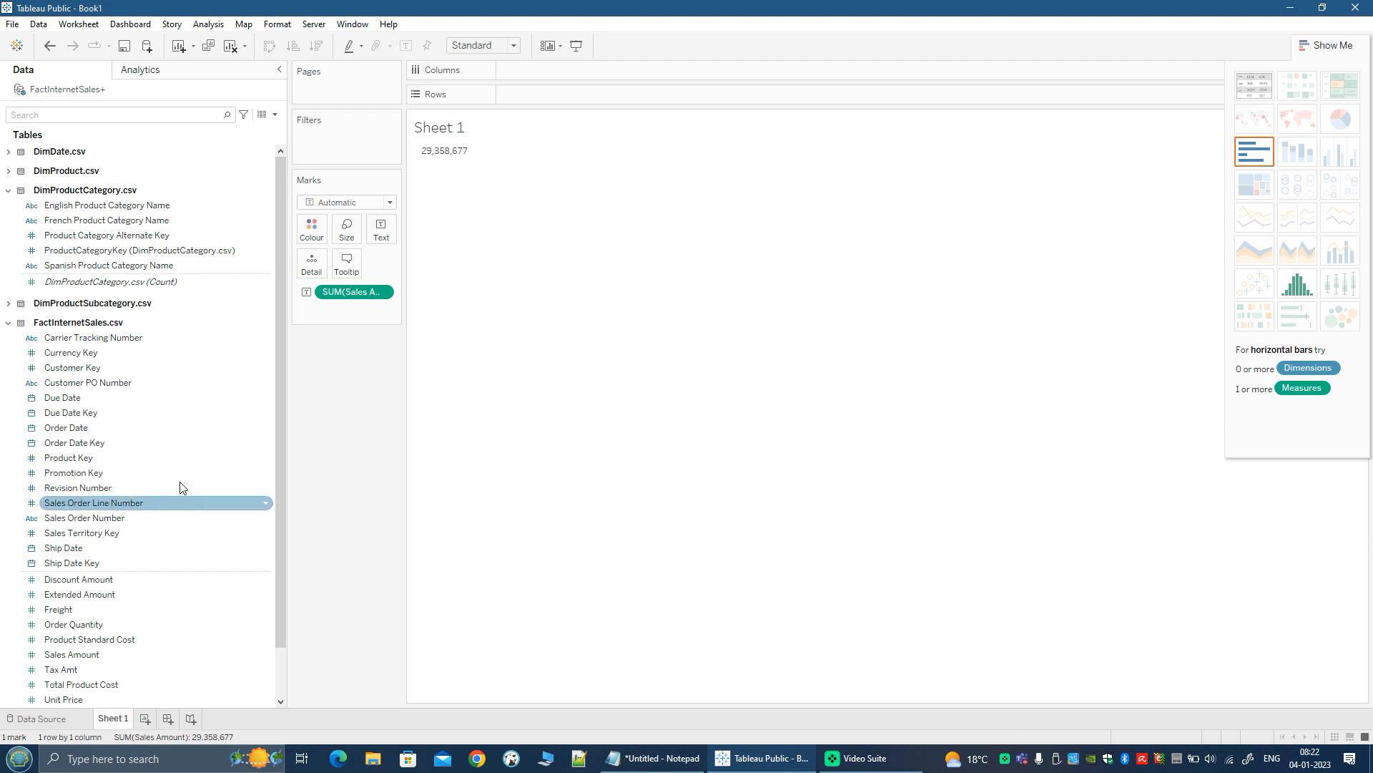
Break Sales Amount down by English Product Category Name in rows, and enlarge the table's width and row height.
{"action": "left_click", "coordinate": [84, 205]}
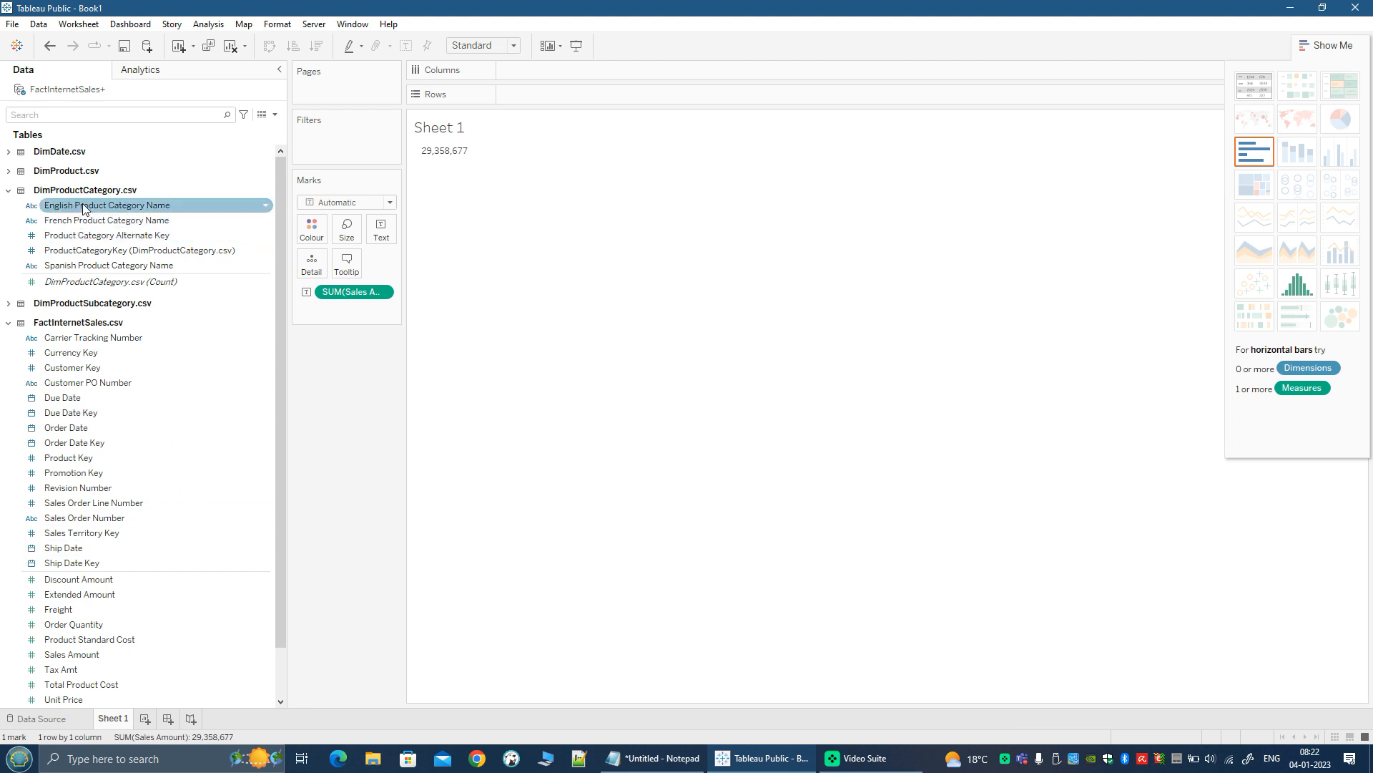
{"action": "left_click_drag", "start_coordinate": [123, 208], "coordinate": [732, 511]}
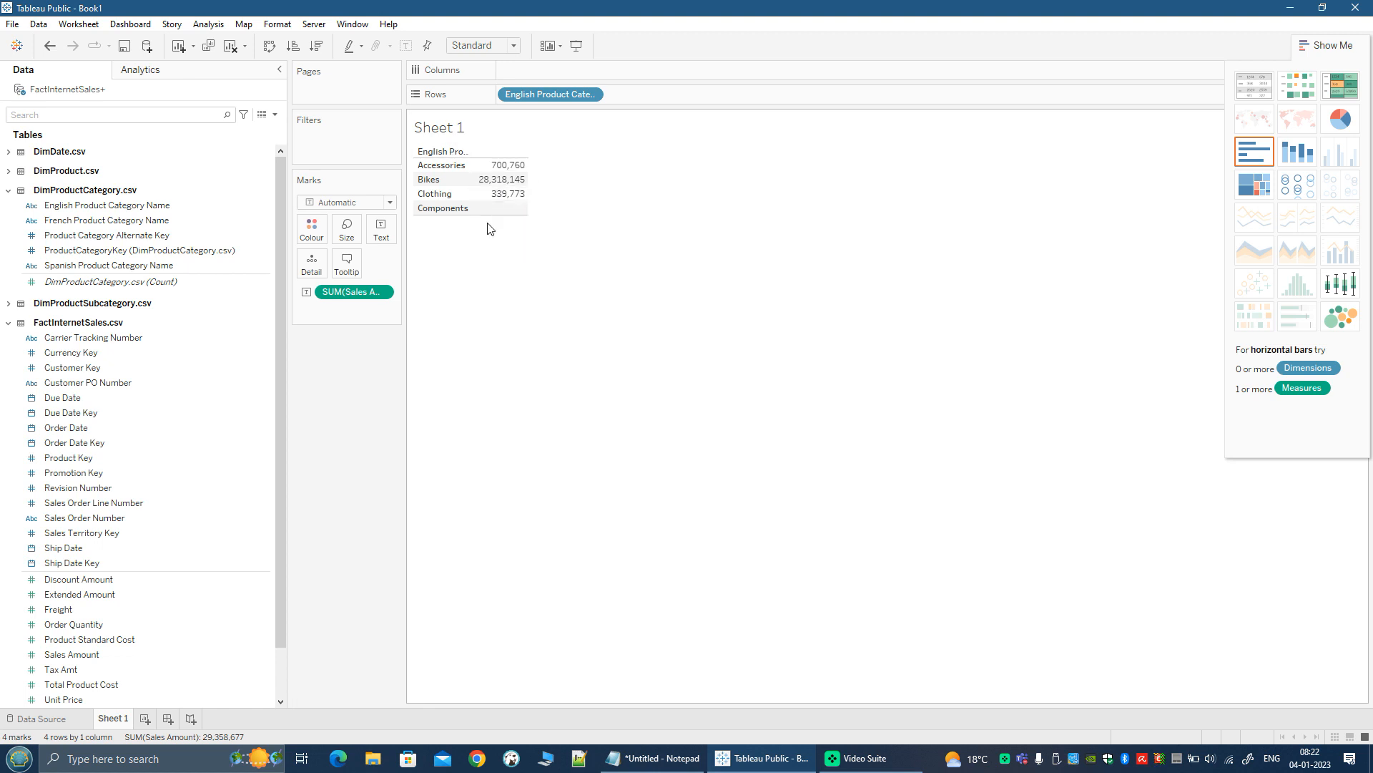
{"action": "mouse_move", "coordinate": [517, 172]}
{"action": "left_click_drag", "start_coordinate": [527, 205], "coordinate": [680, 201]}
{"action": "left_click_drag", "start_coordinate": [530, 214], "coordinate": [530, 349]}
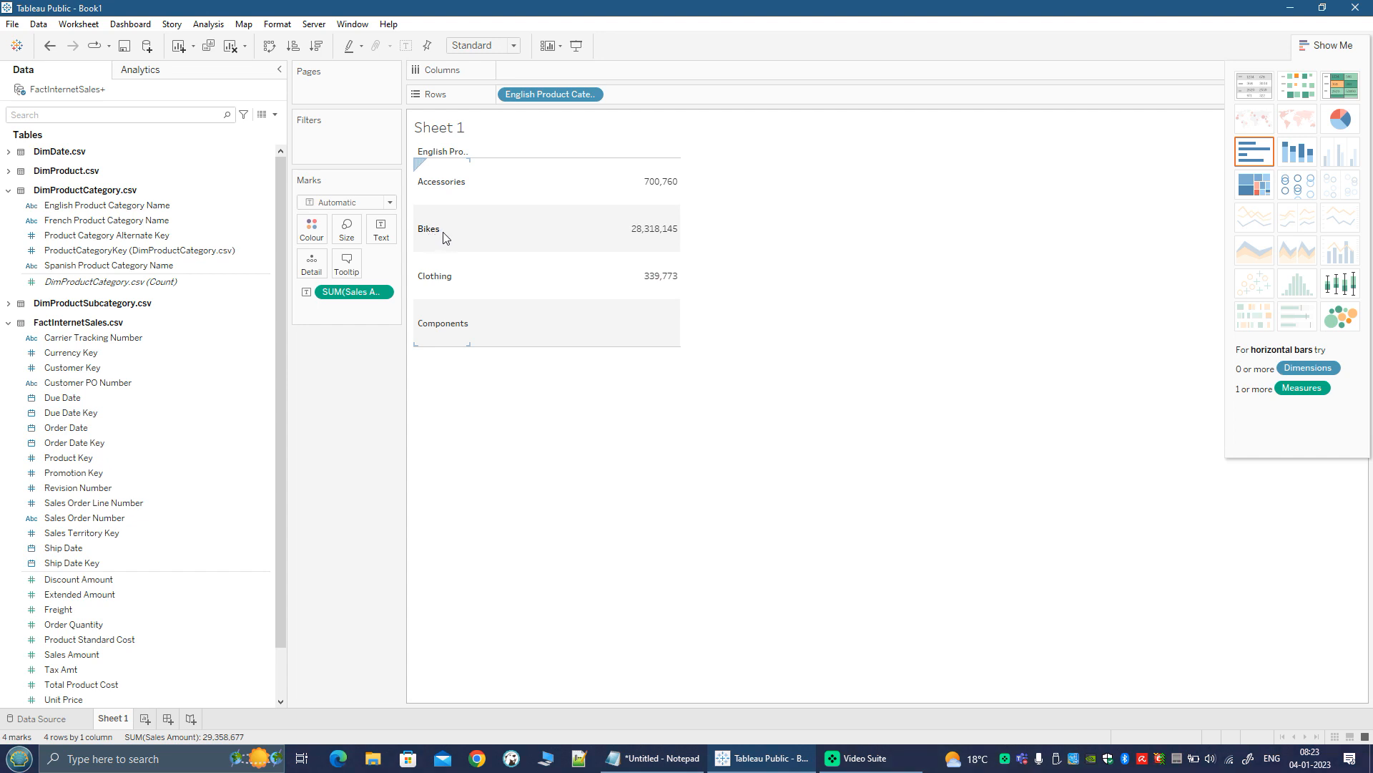
Collapse the FactInternetSales.csv field list, leaving the DimProductCategory.csv fields expanded.
{"action": "mouse_move", "coordinate": [641, 240]}
{"action": "left_click", "coordinate": [210, 367]}
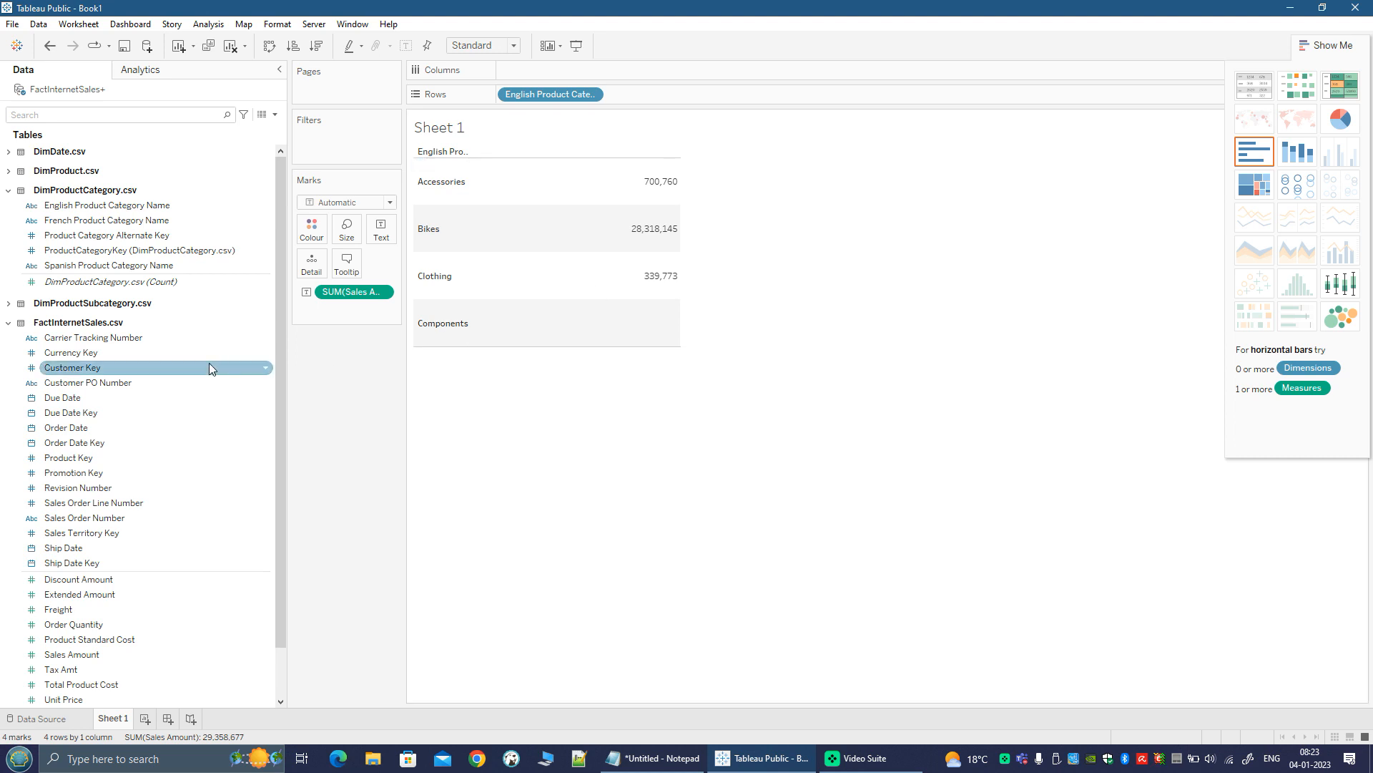
{"action": "left_click", "coordinate": [9, 324]}
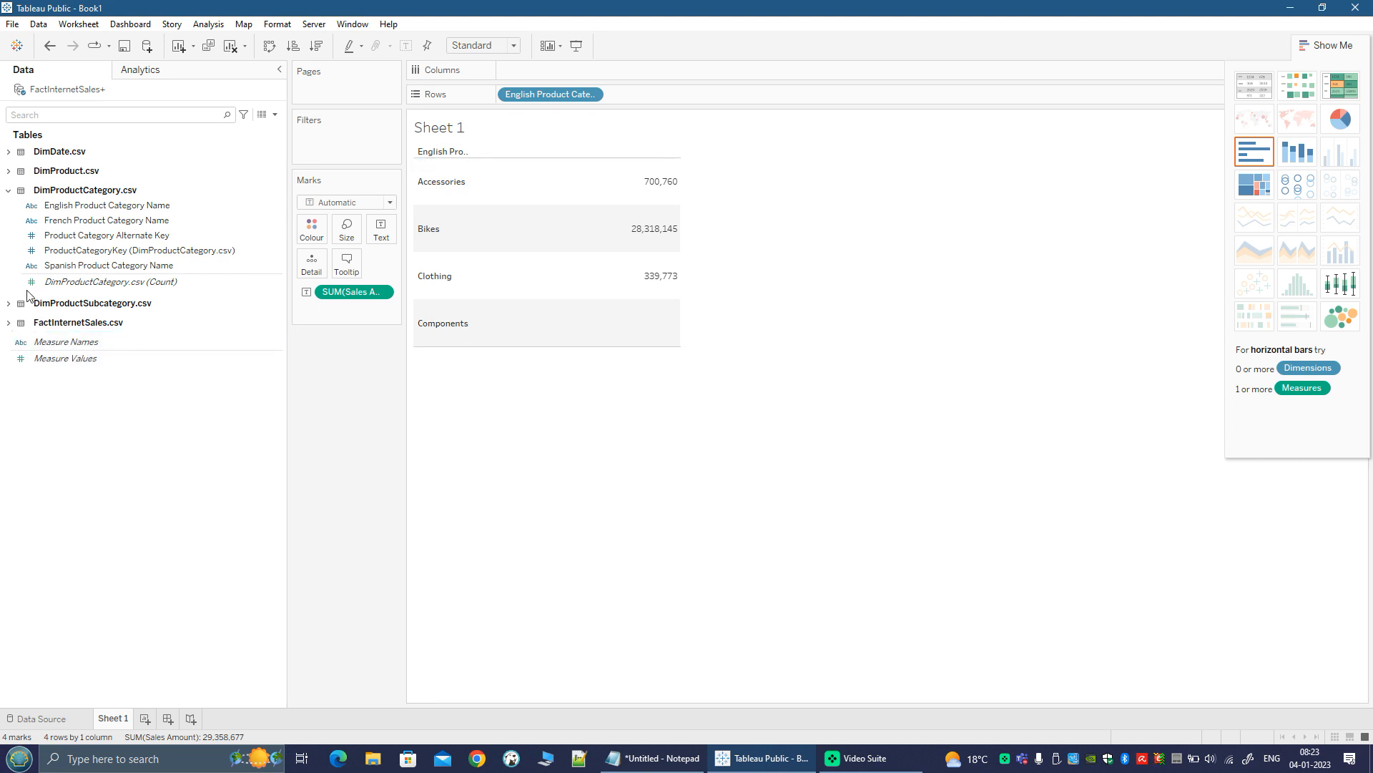
Expand the DimProductSubcategory.csv fields and add English Product Subcategory Name to the rows after the category.
{"action": "mouse_move", "coordinate": [504, 231]}
{"action": "left_click", "coordinate": [9, 307]}
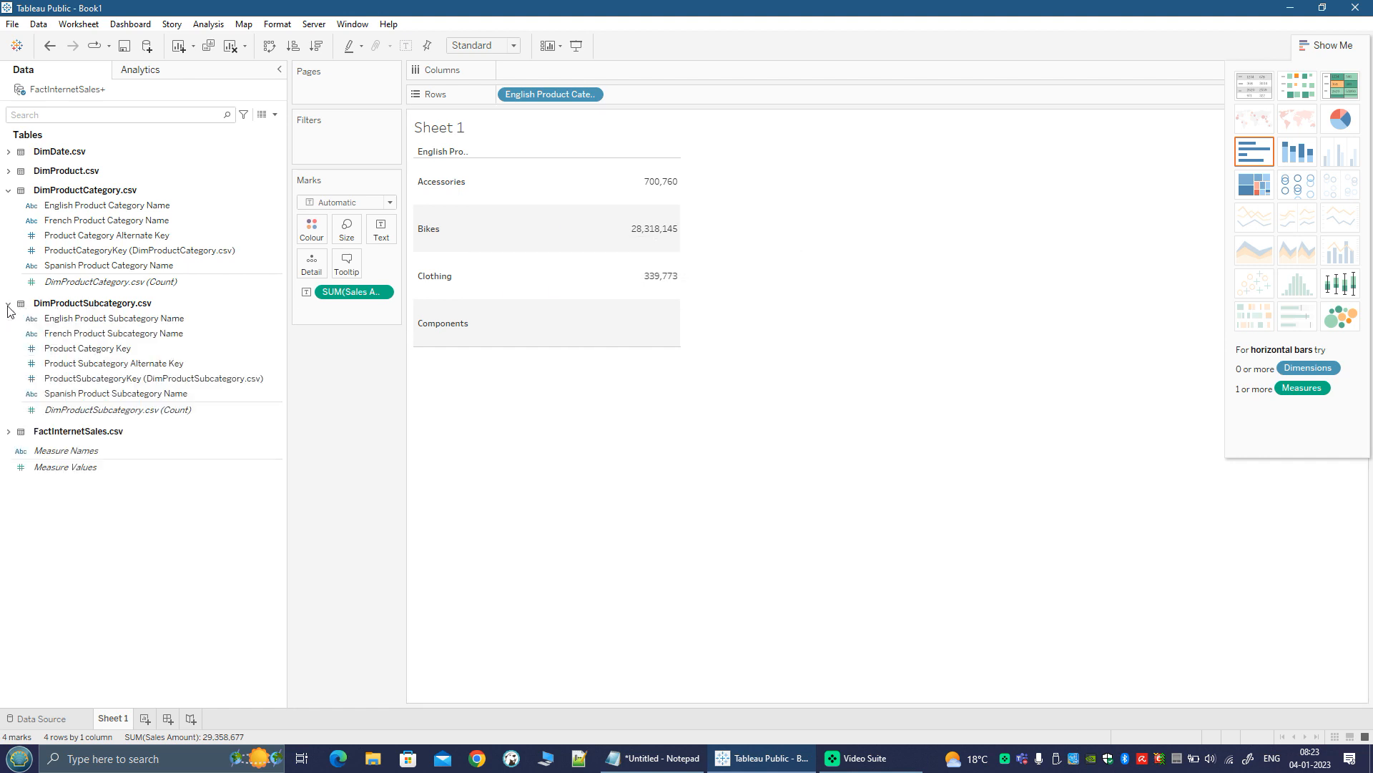
{"action": "double_click", "coordinate": [65, 323]}
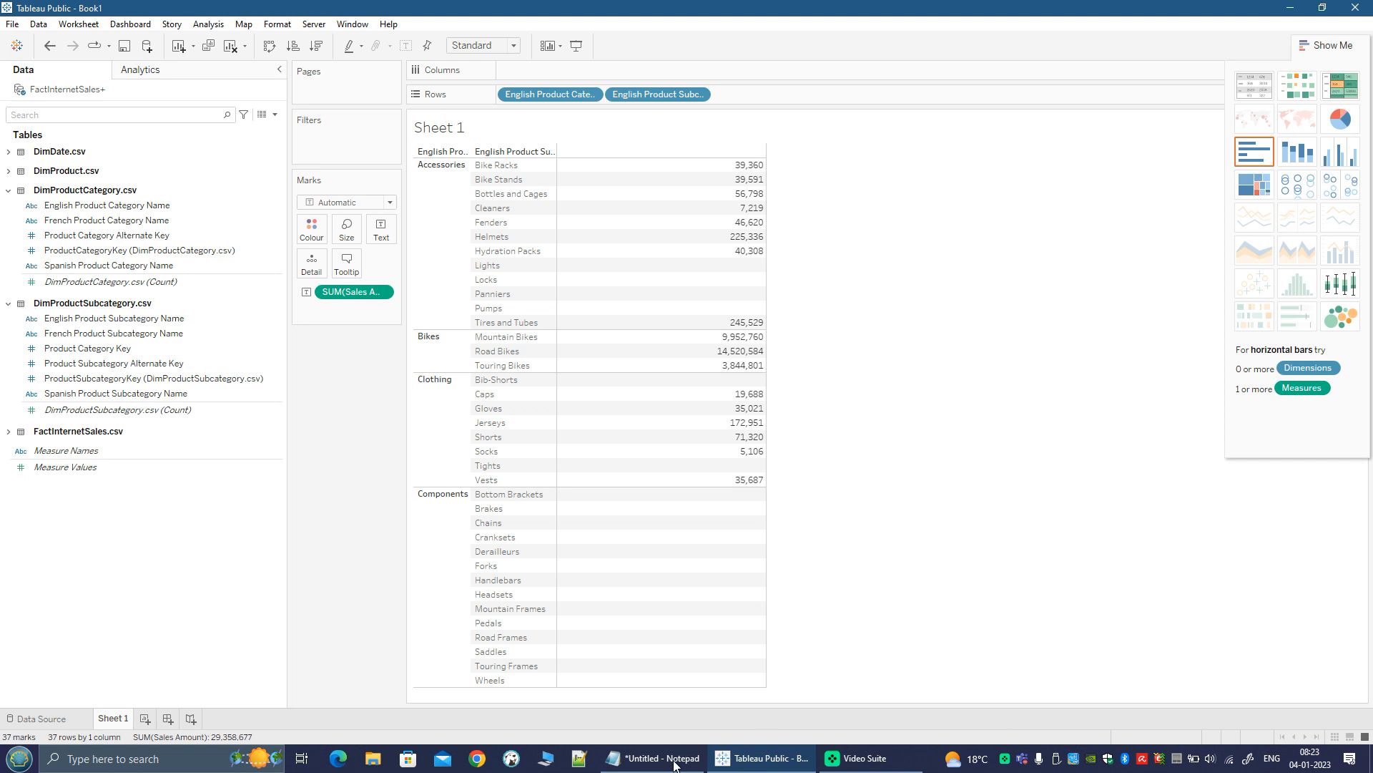
Switch to Notepad, add the heading "Drill-Down" a few lines below the Calendar levels, and return to Tableau.
{"action": "left_click", "coordinate": [647, 757]}
{"action": "scroll", "coordinate": [384, 545], "scroll_direction": "down", "scroll_amount": 2}
{"action": "left_click", "coordinate": [263, 517]}
{"action": "key", "text": "Return"}
{"action": "key", "text": "Return"}
{"action": "key", "text": "Return"}
{"action": "key", "text": "Return"}
{"action": "type", "text": "Dr"}
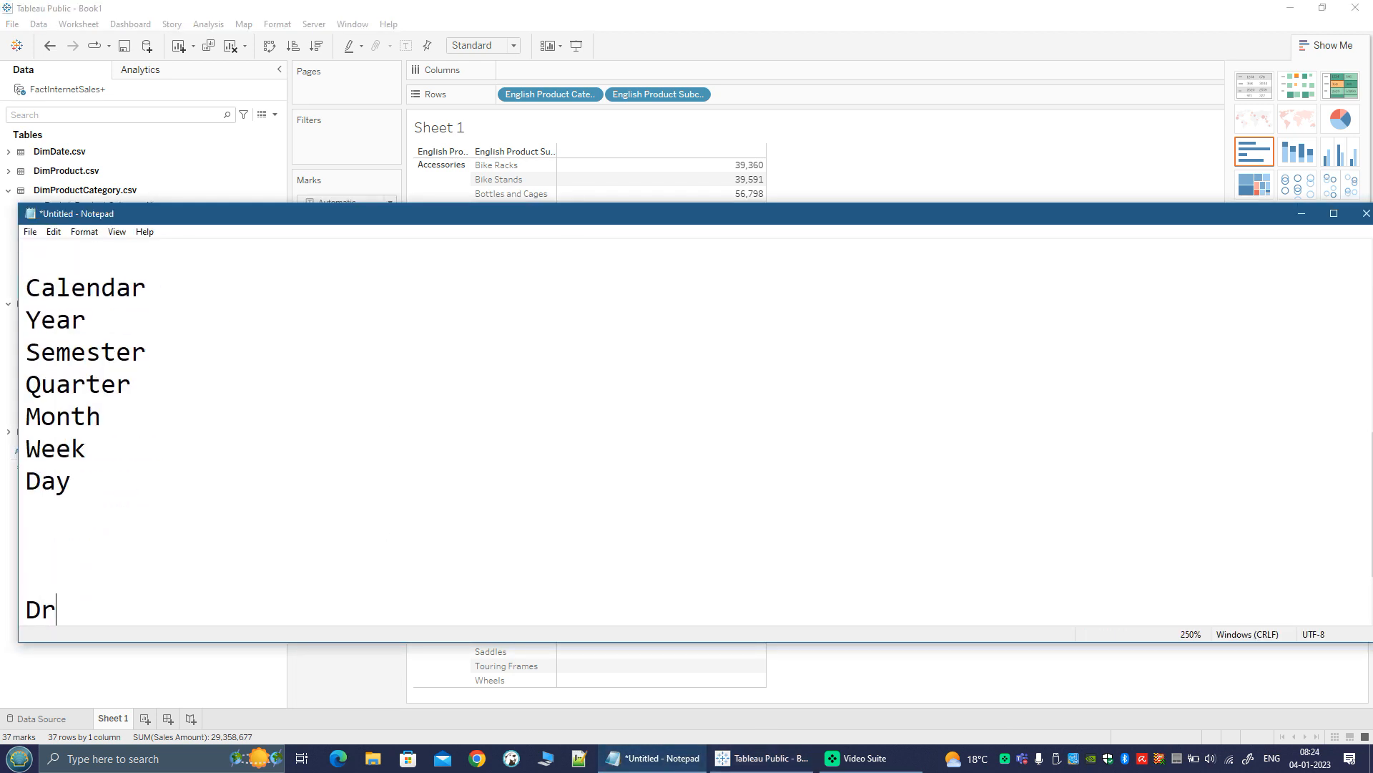
{"action": "type", "text": "ill-Down"}
{"action": "left_click", "coordinate": [744, 14]}
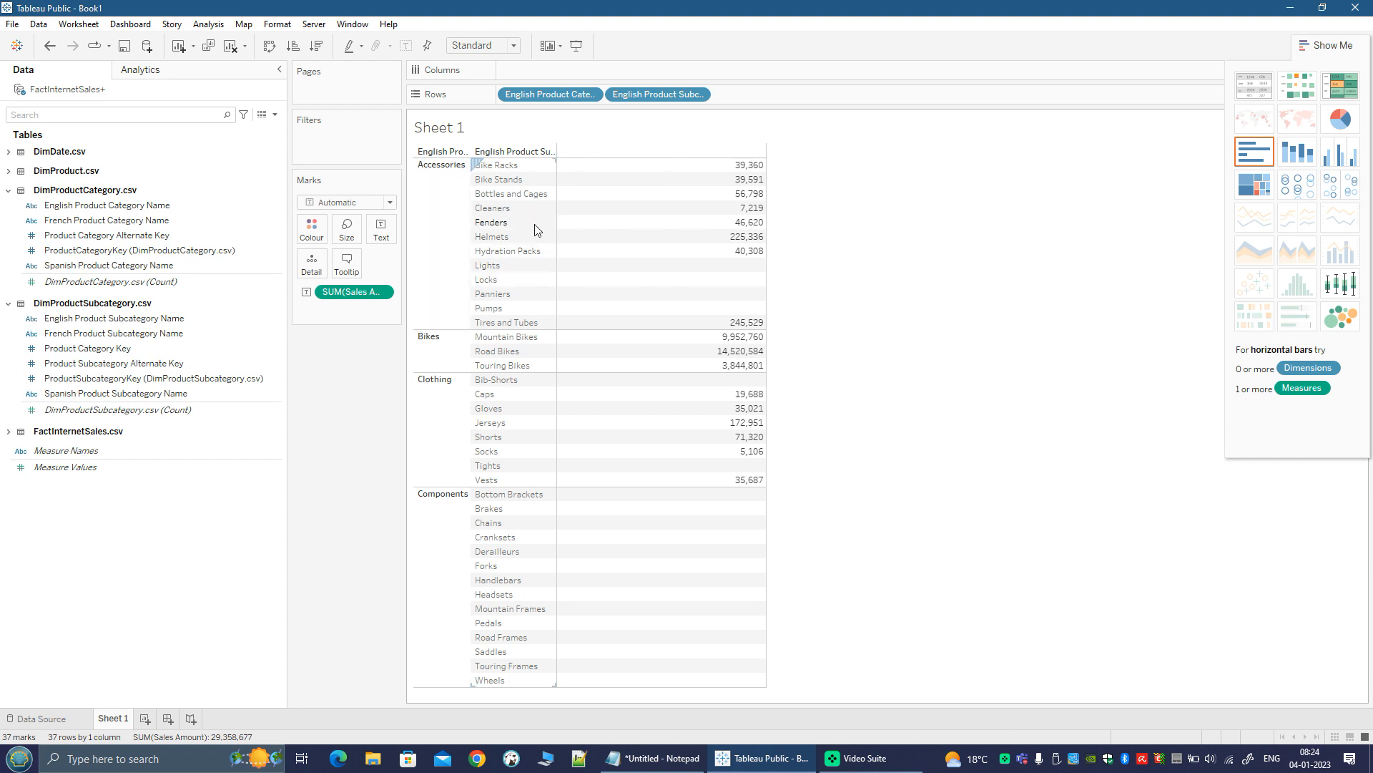
Collapse the category and subcategory field lists, expand DimProduct.csv, and add English Product Name to the rows as the third level.
{"action": "mouse_move", "coordinate": [586, 243]}
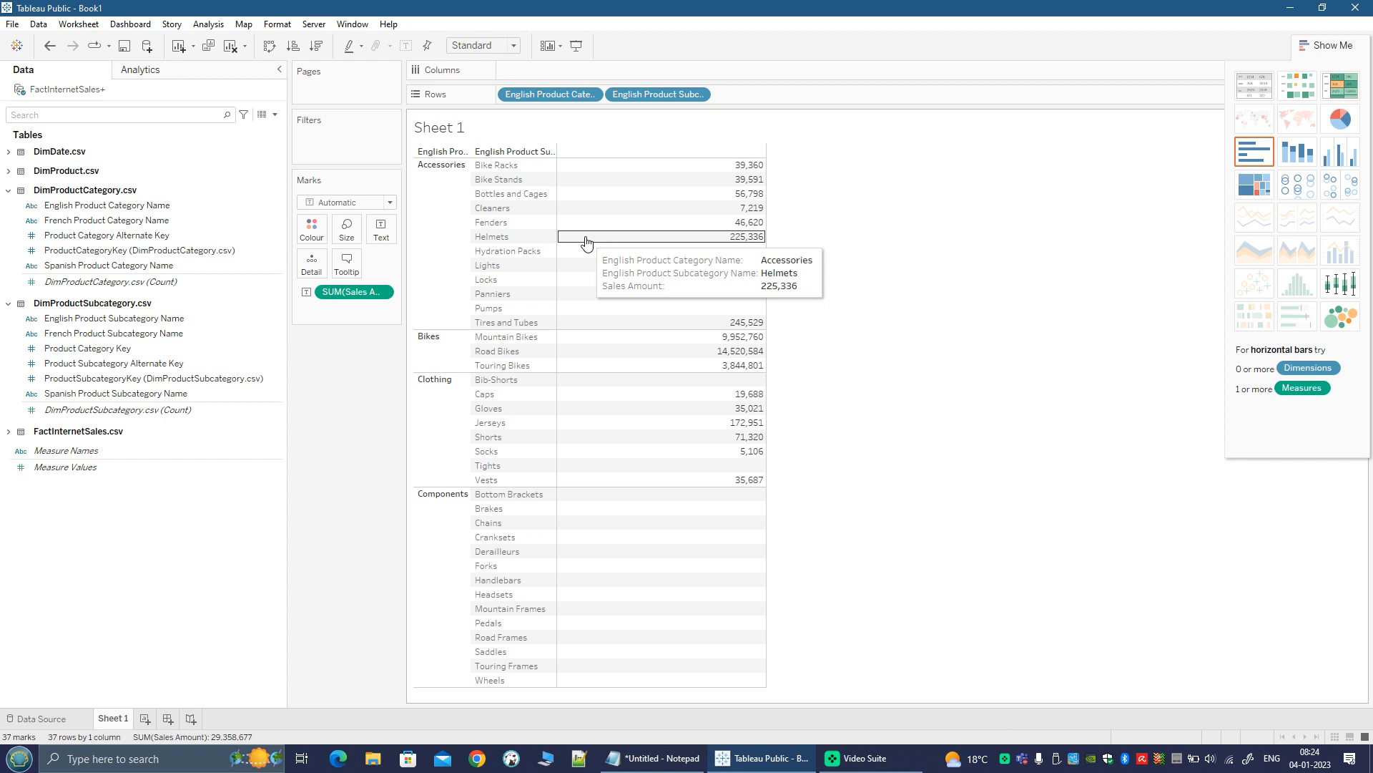
{"action": "left_click", "coordinate": [8, 189]}
{"action": "left_click", "coordinate": [7, 210]}
{"action": "left_click", "coordinate": [8, 170]}
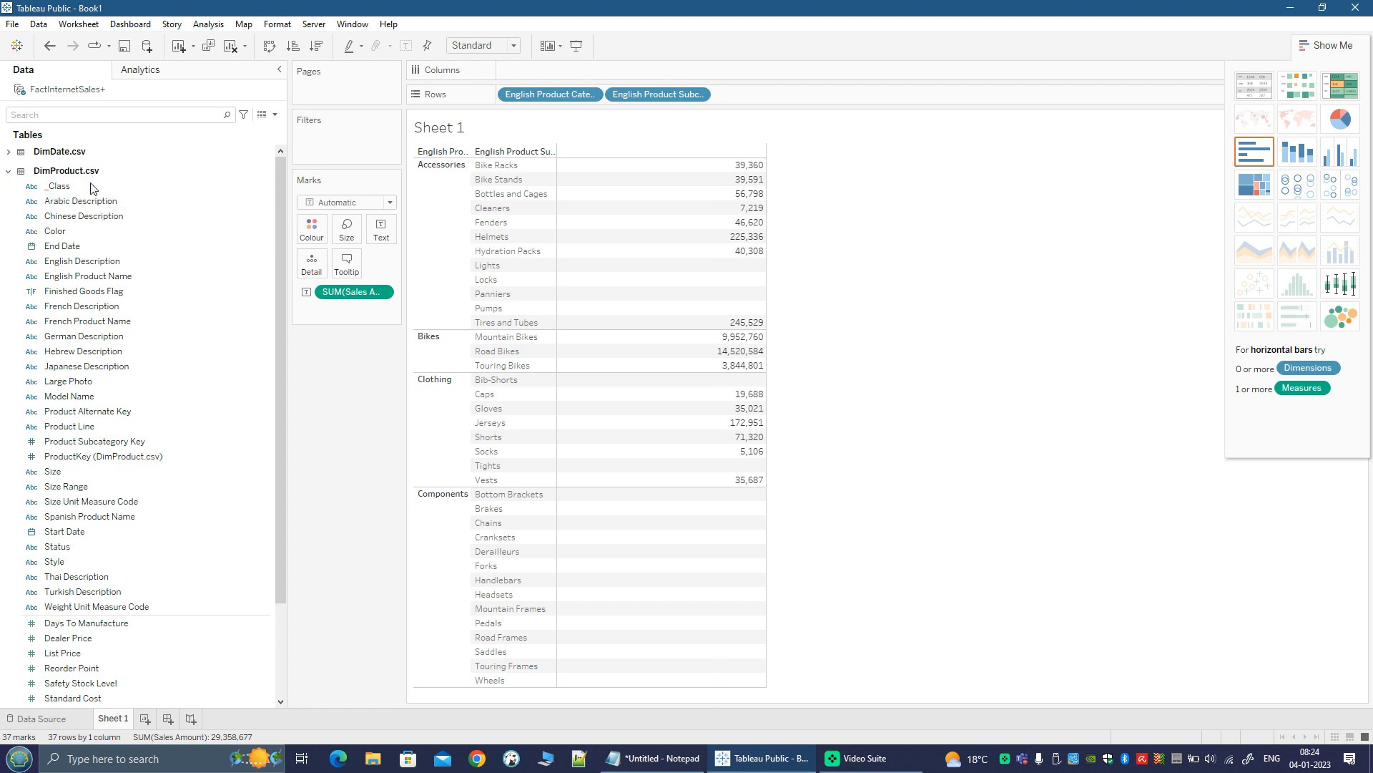
{"action": "left_click", "coordinate": [107, 246]}
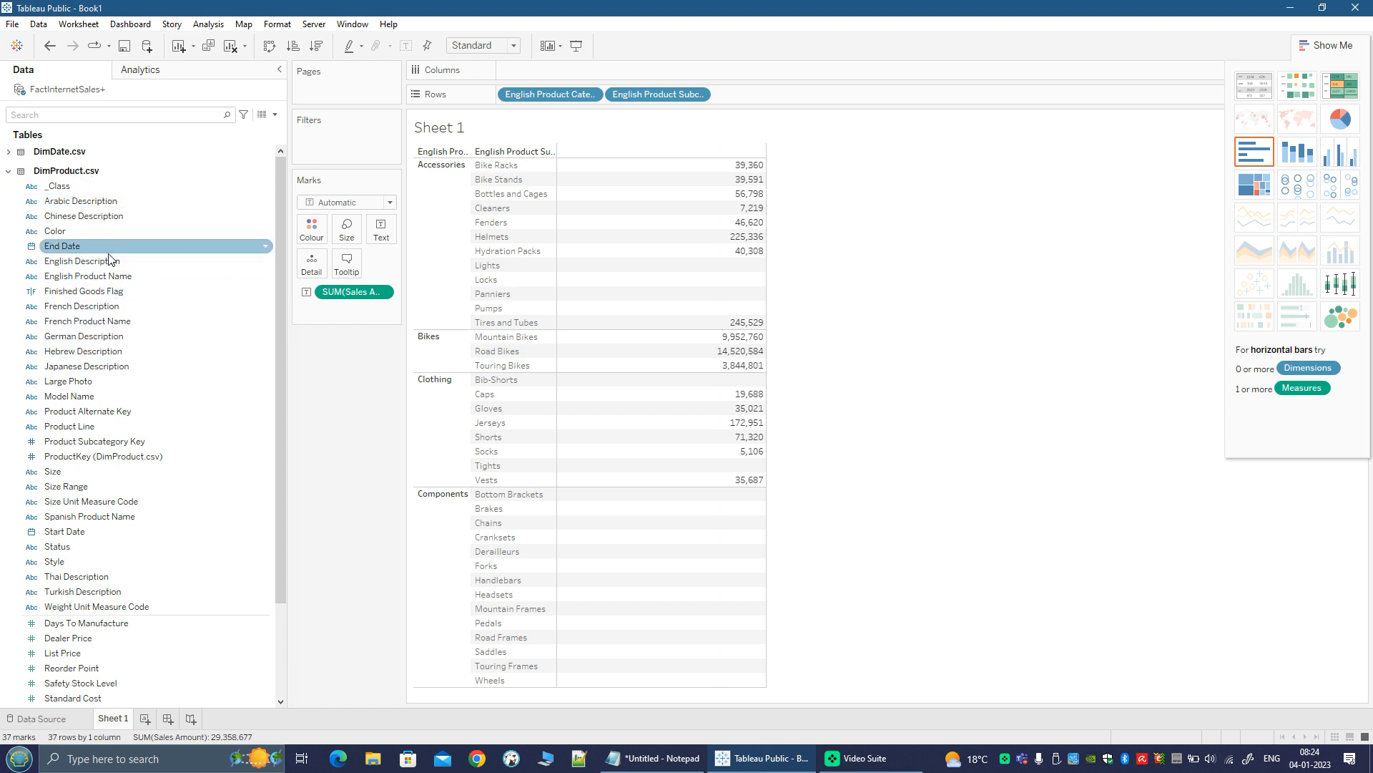
{"action": "double_click", "coordinate": [63, 284]}
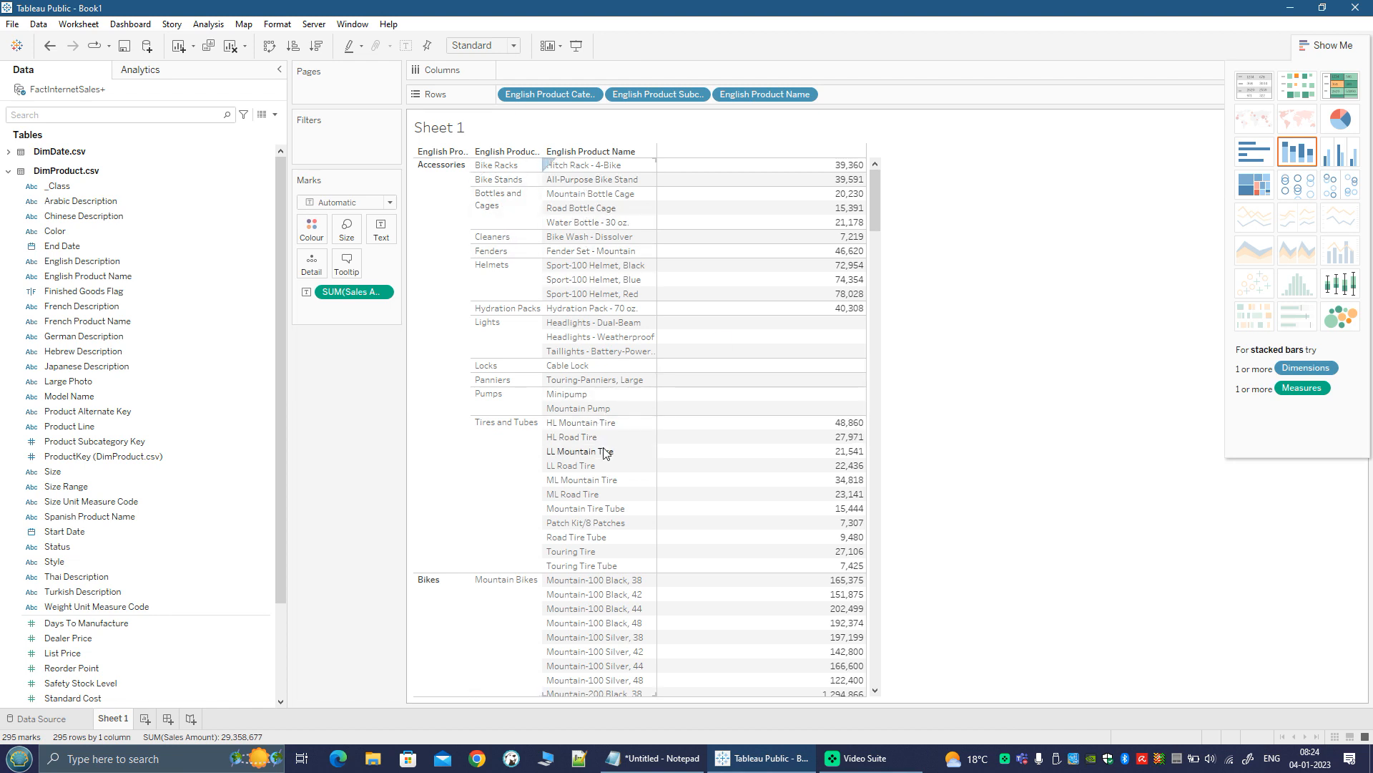
{"action": "scroll", "coordinate": [604, 453], "scroll_direction": "down", "scroll_amount": 2}
{"action": "scroll", "coordinate": [605, 452], "scroll_direction": "up", "scroll_amount": 2}
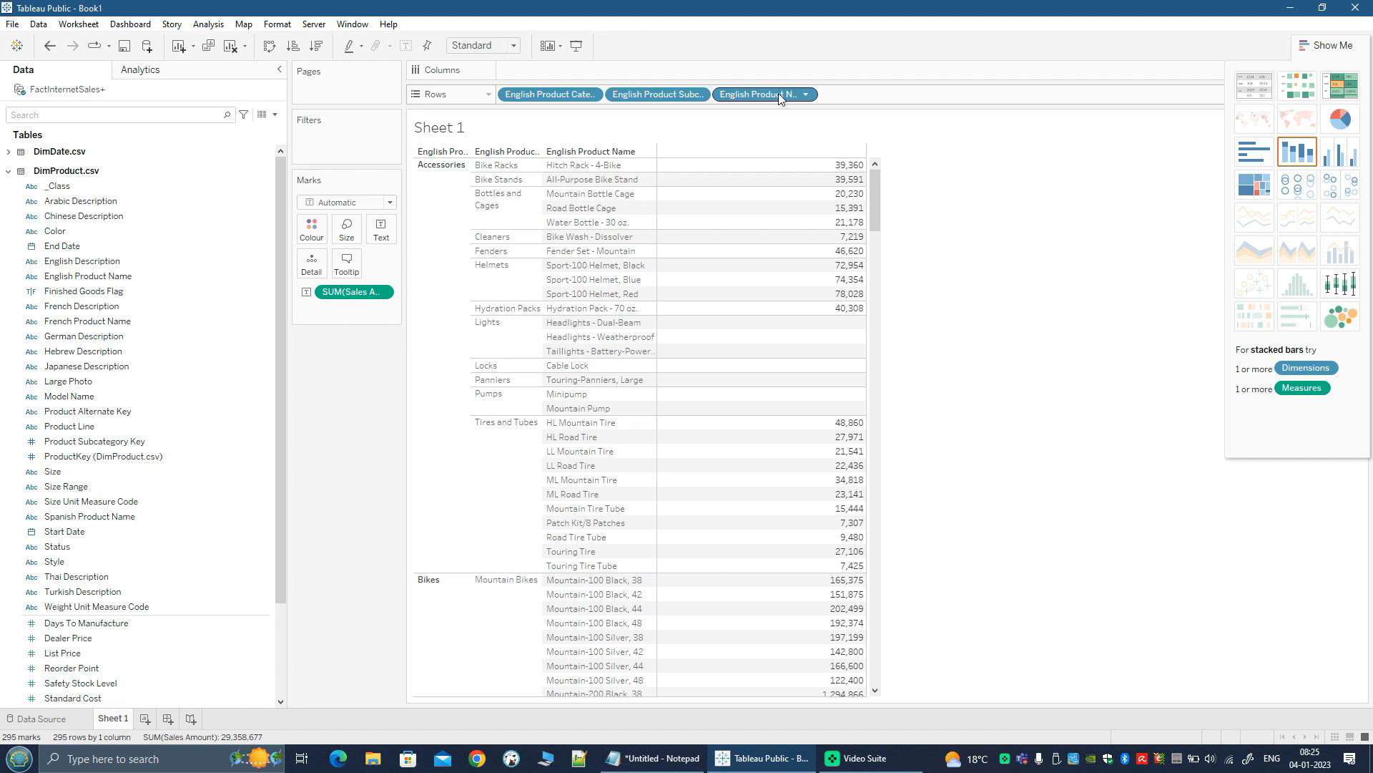
Remove English Product Name and English Product Subcategory Name from the rows, leaving only the product category.
{"action": "left_click_drag", "start_coordinate": [780, 99], "coordinate": [175, 389]}
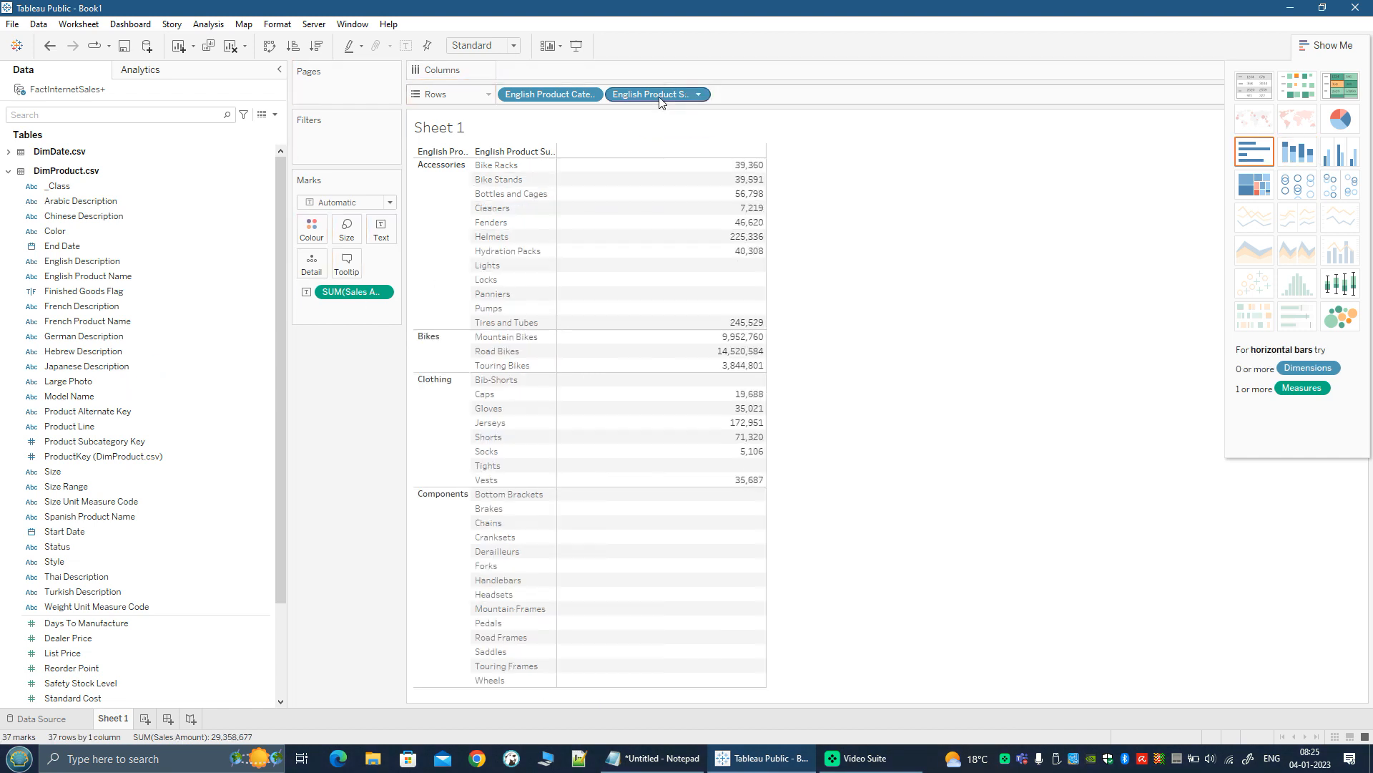
{"action": "left_click_drag", "start_coordinate": [660, 101], "coordinate": [185, 338]}
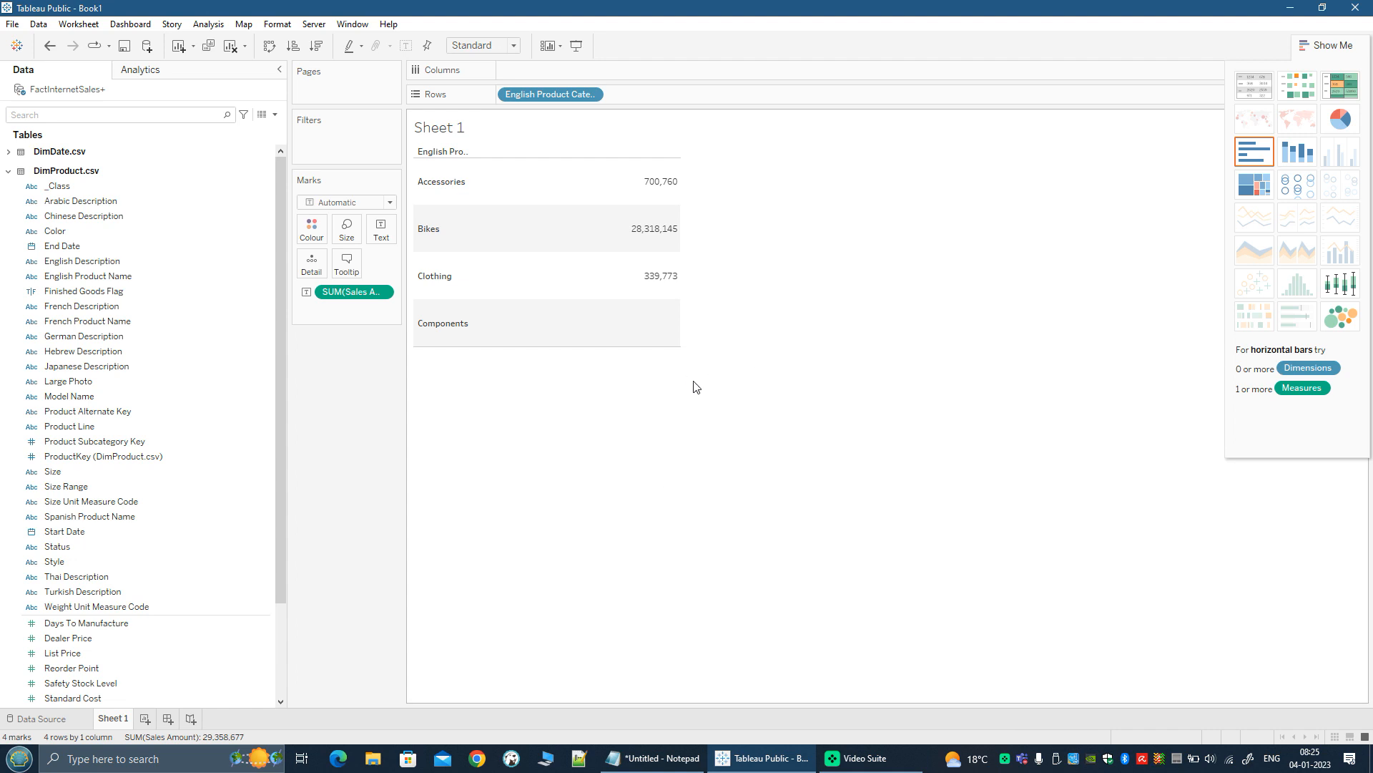
{"action": "mouse_move", "coordinate": [582, 328]}
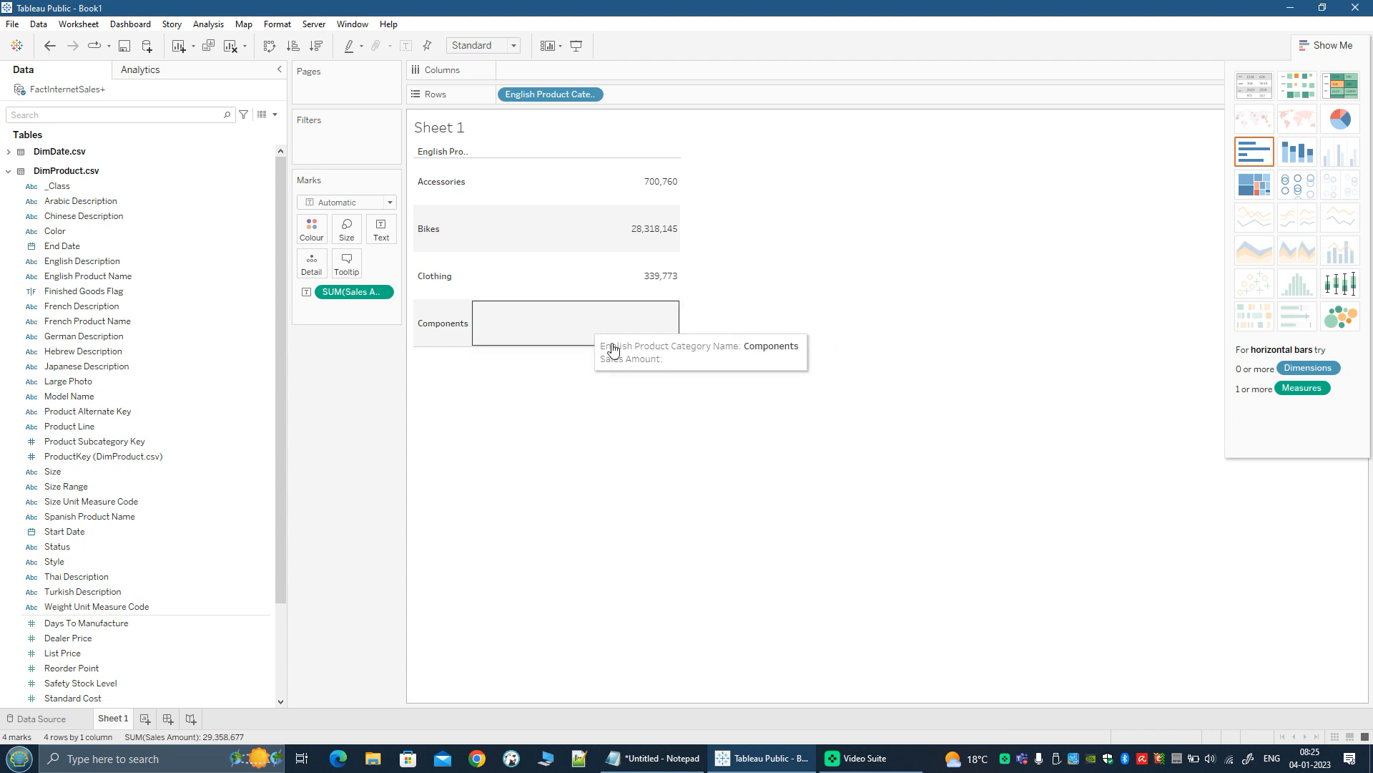
Switch to Notepad, add "Roll-Up" below the Drill-Down note, and return to Tableau.
{"action": "left_click", "coordinate": [654, 757]}
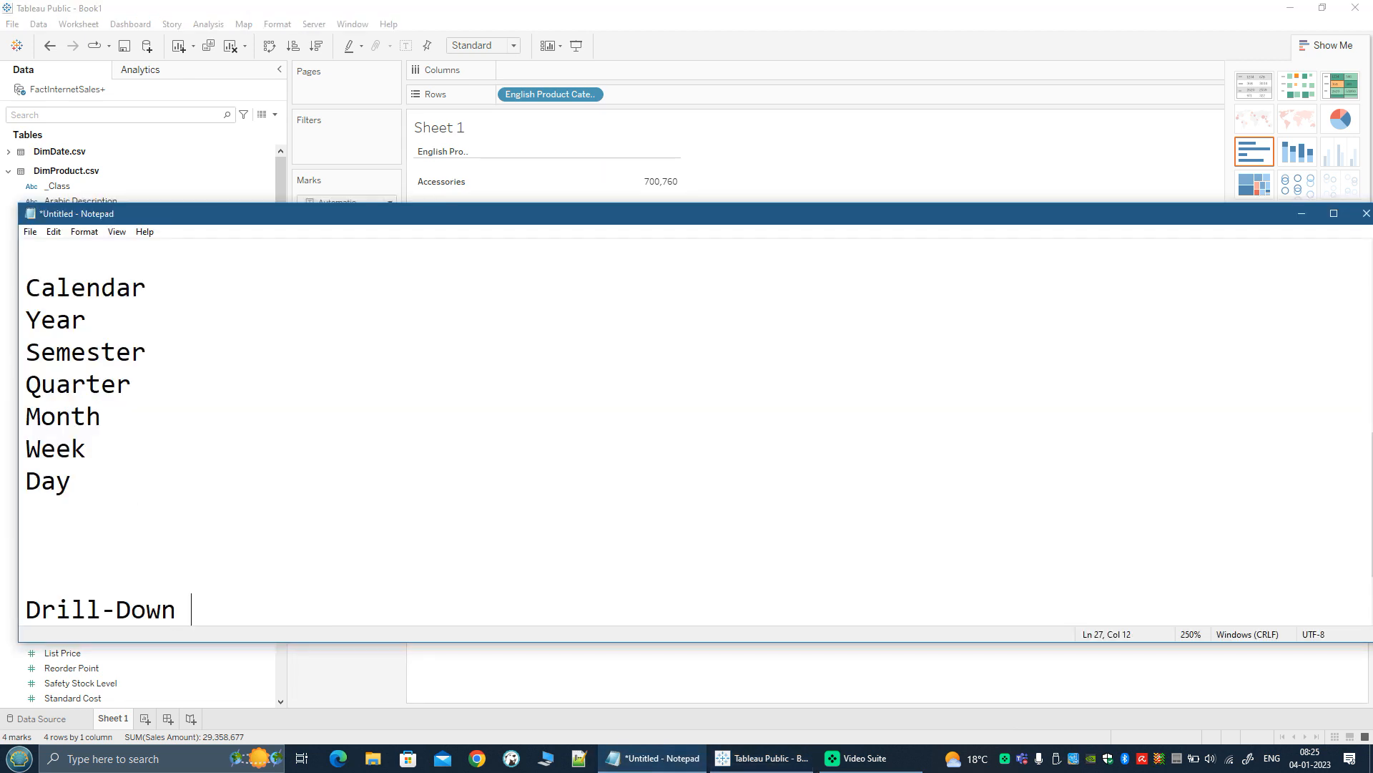
{"action": "key", "text": "Return"}
{"action": "key", "text": "Return"}
{"action": "type", "text": "Ro"}
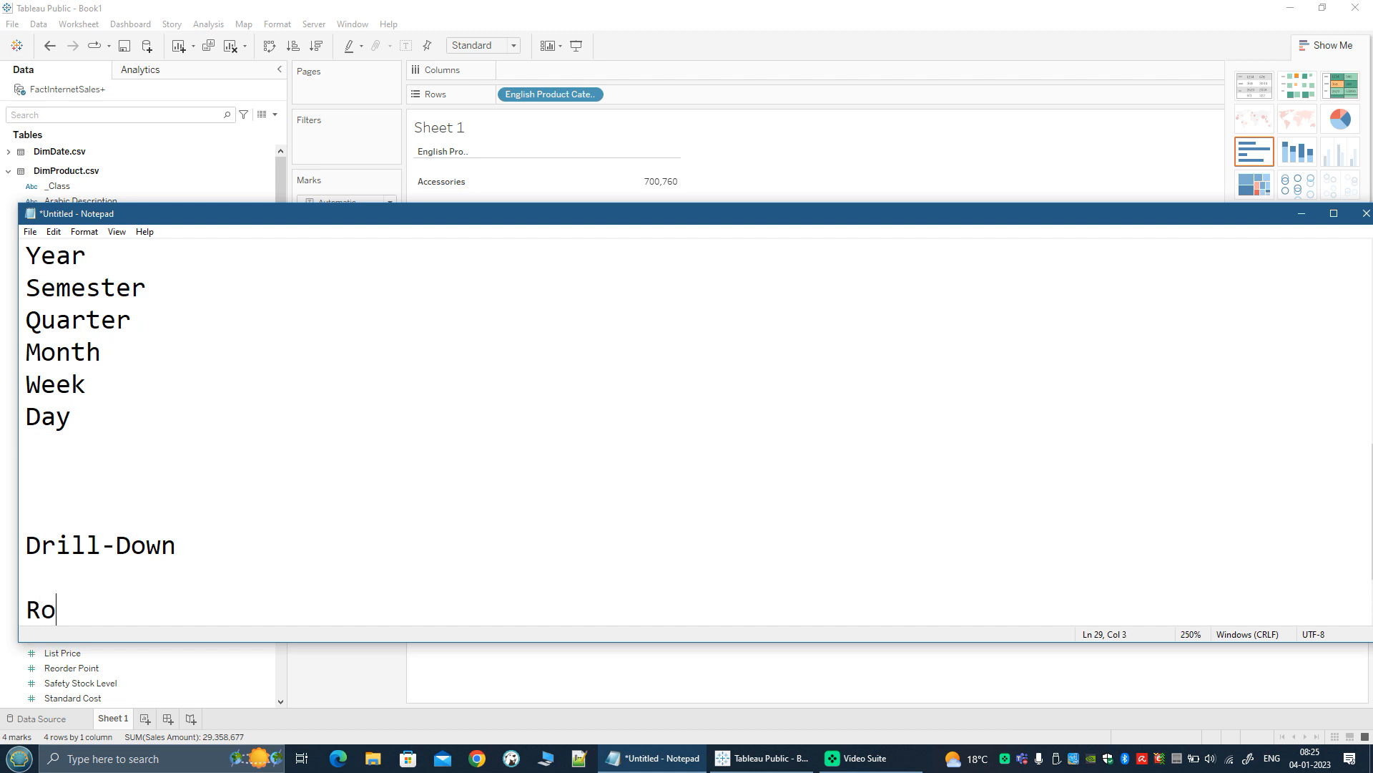
{"action": "type", "text": "ll-Up"}
{"action": "key", "text": "shift+Home"}
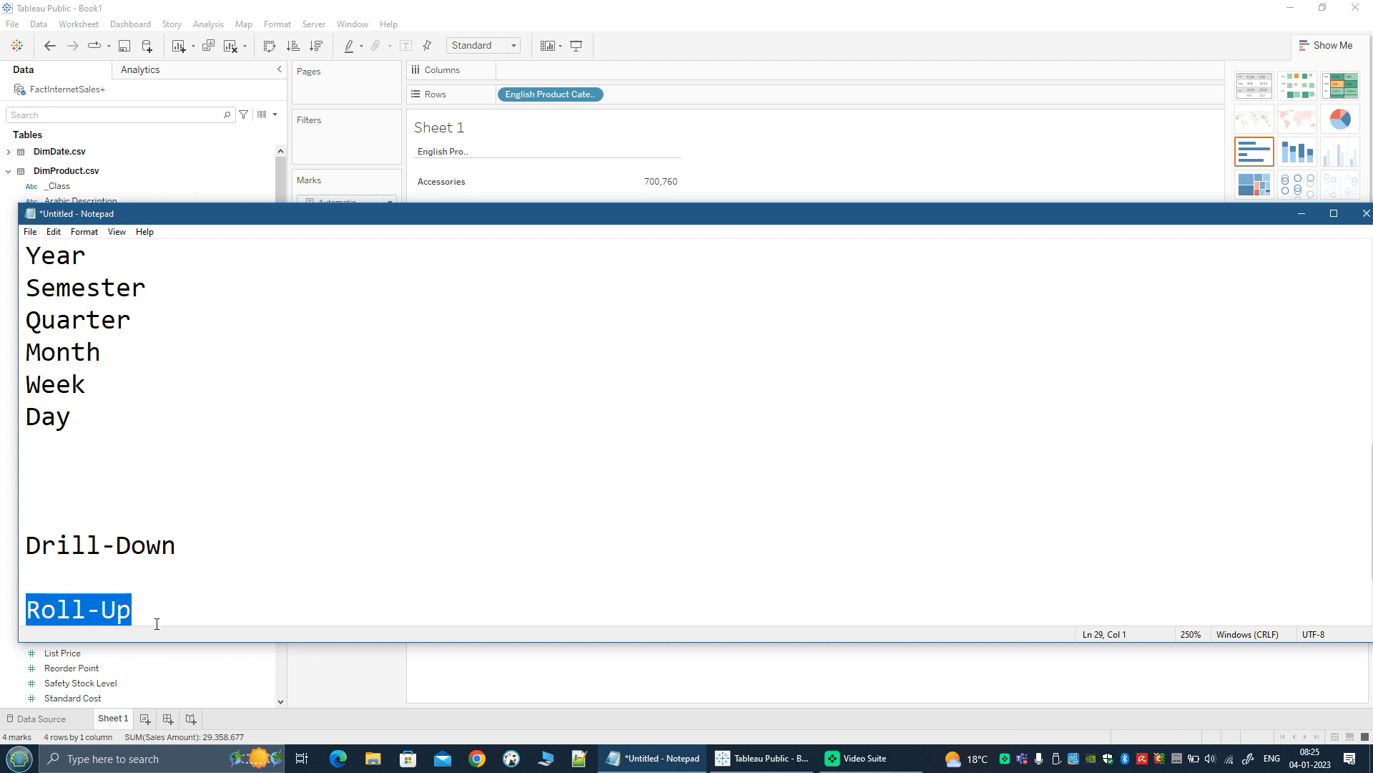
{"action": "left_click", "coordinate": [198, 542]}
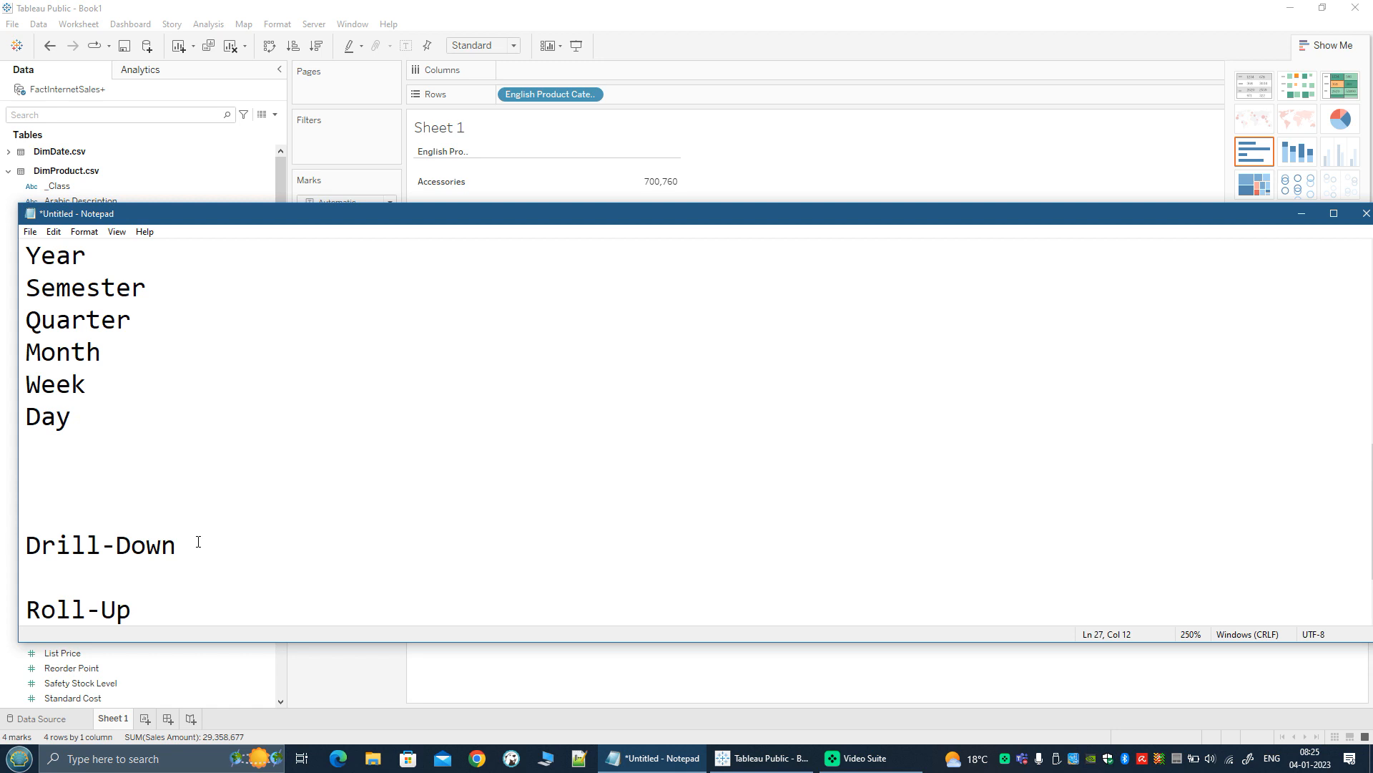
{"action": "left_click", "coordinate": [134, 612]}
{"action": "left_click", "coordinate": [669, 7]}
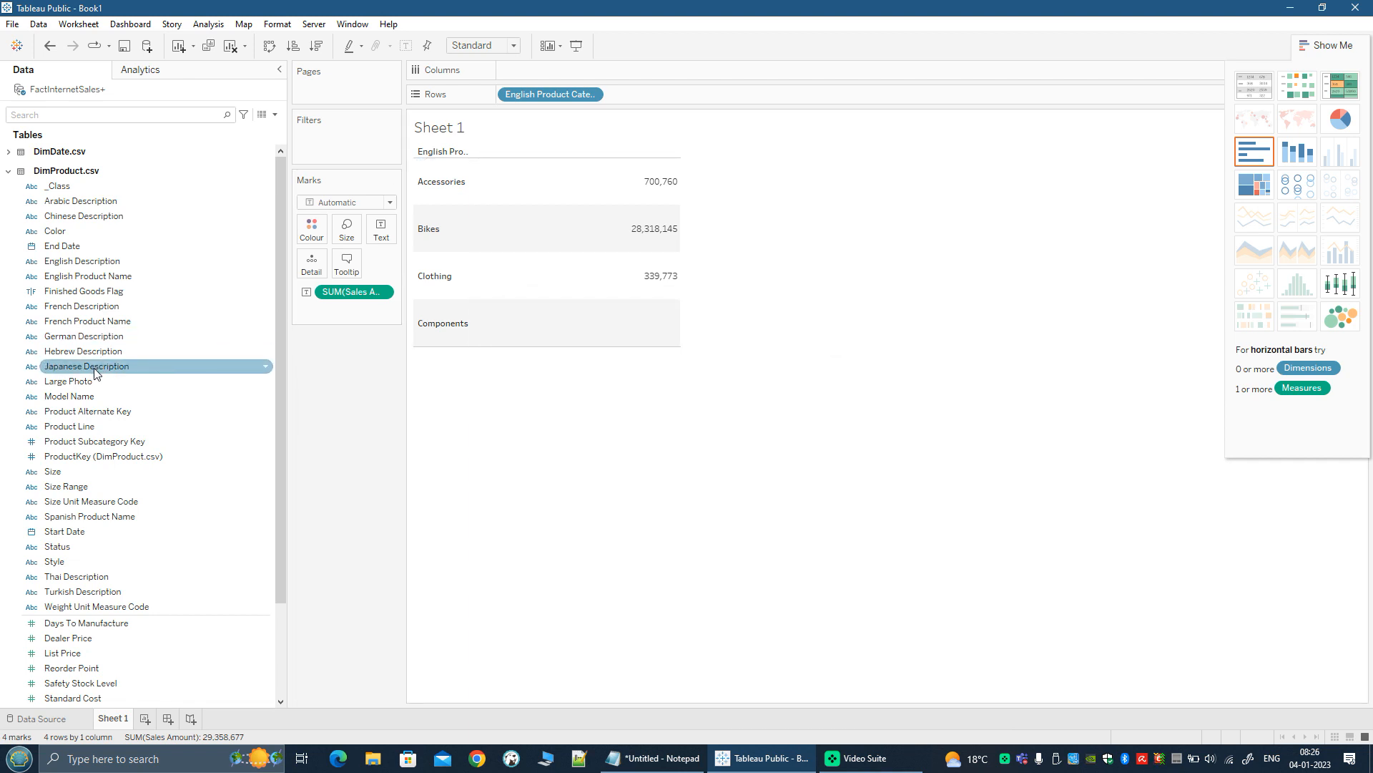
Collapse DimProduct.csv, expand DimProductCategory.csv, and create a hierarchy named "Product Hierarchy" from English Product Category Name.
{"action": "left_click", "coordinate": [8, 171]}
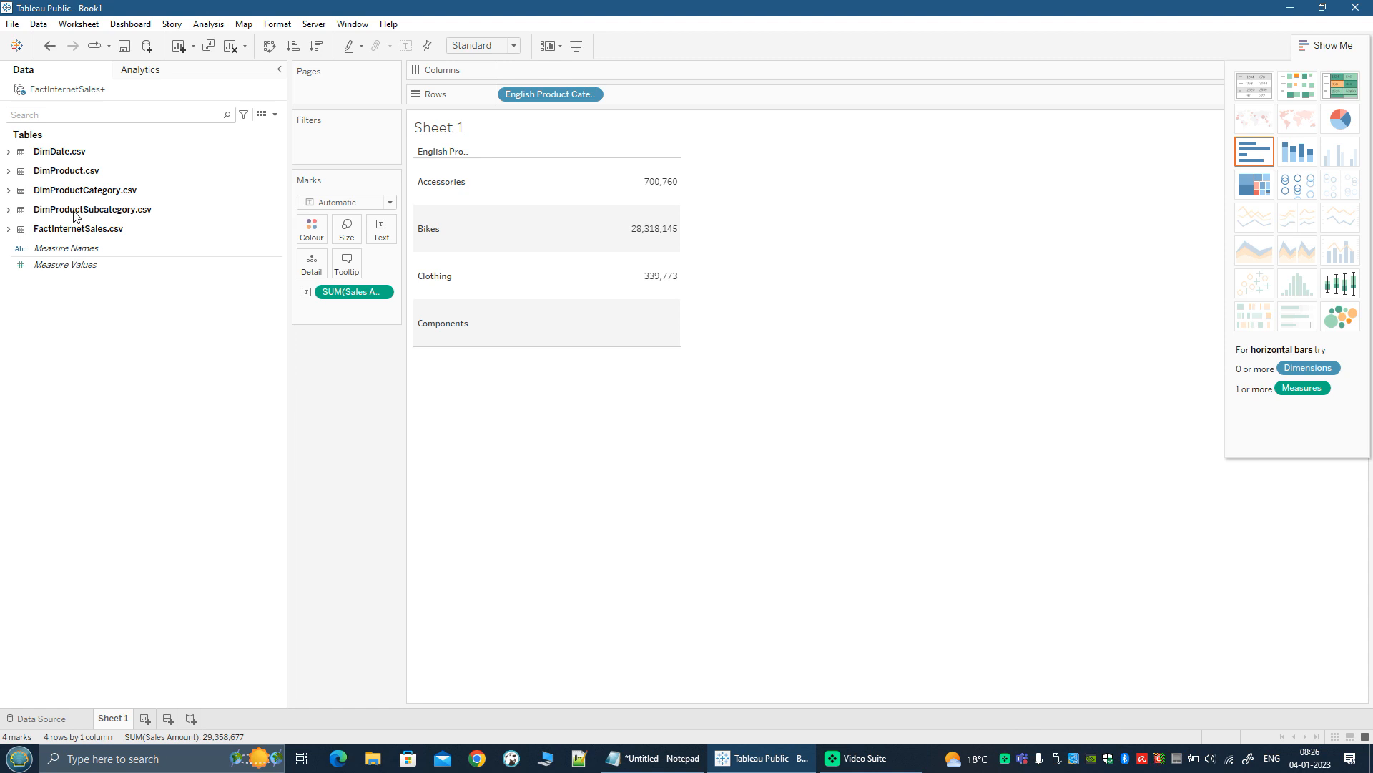
{"action": "left_click", "coordinate": [9, 190]}
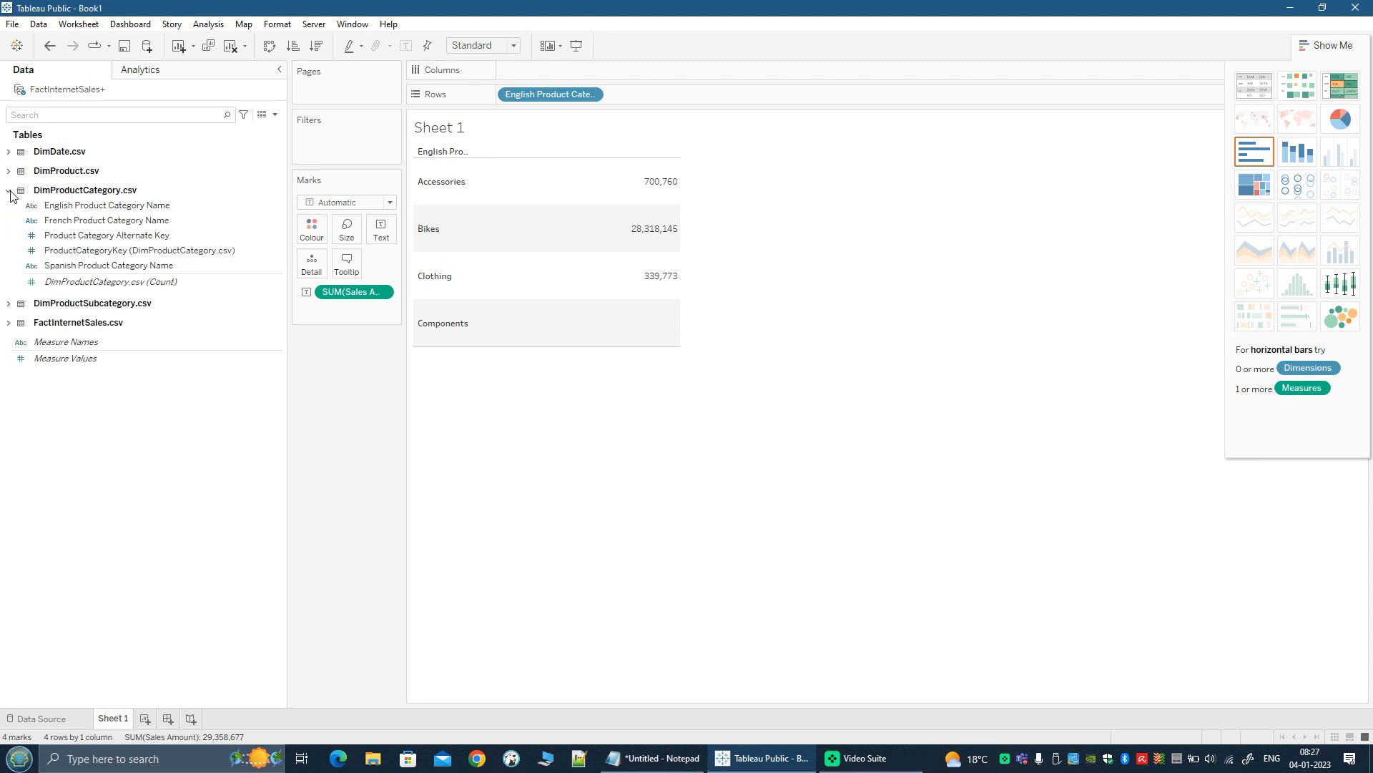
{"action": "left_click", "coordinate": [63, 207]}
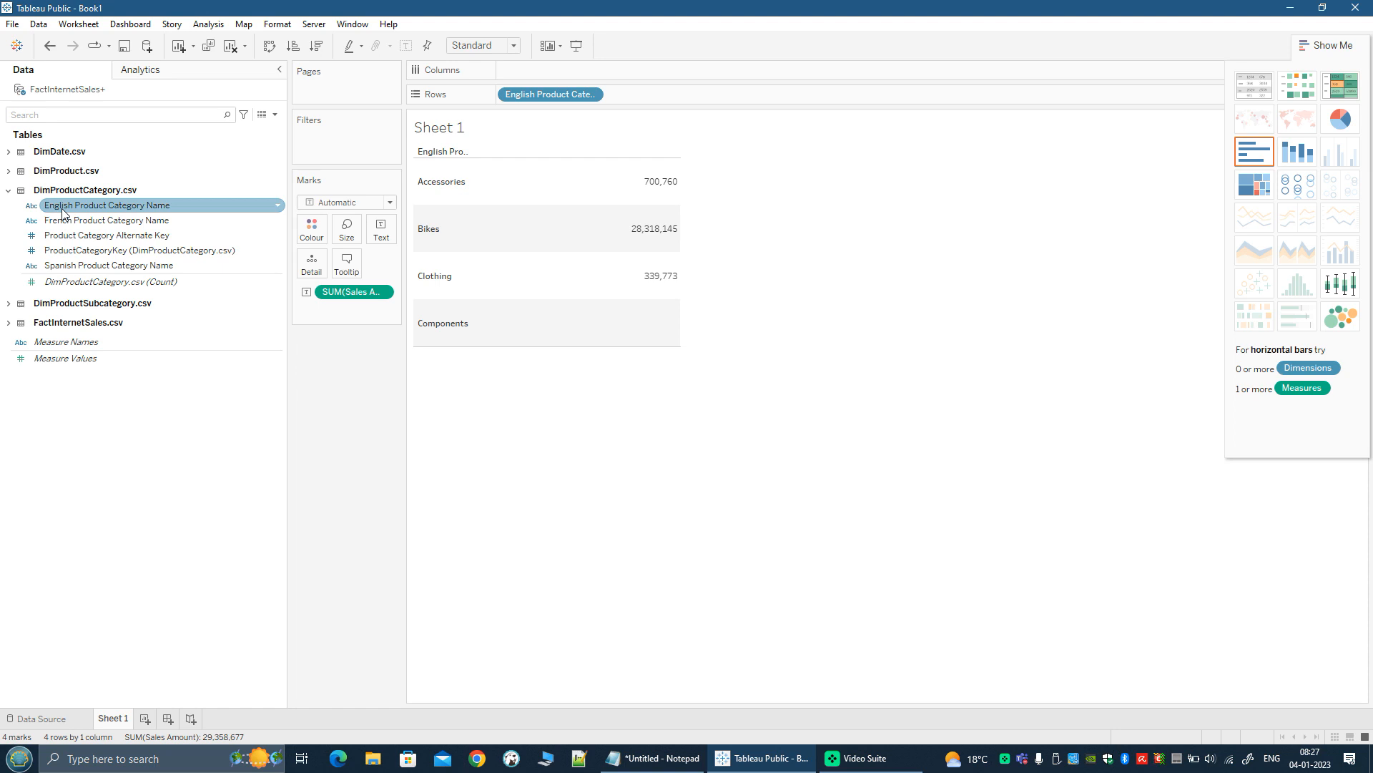
{"action": "left_click", "coordinate": [156, 207]}
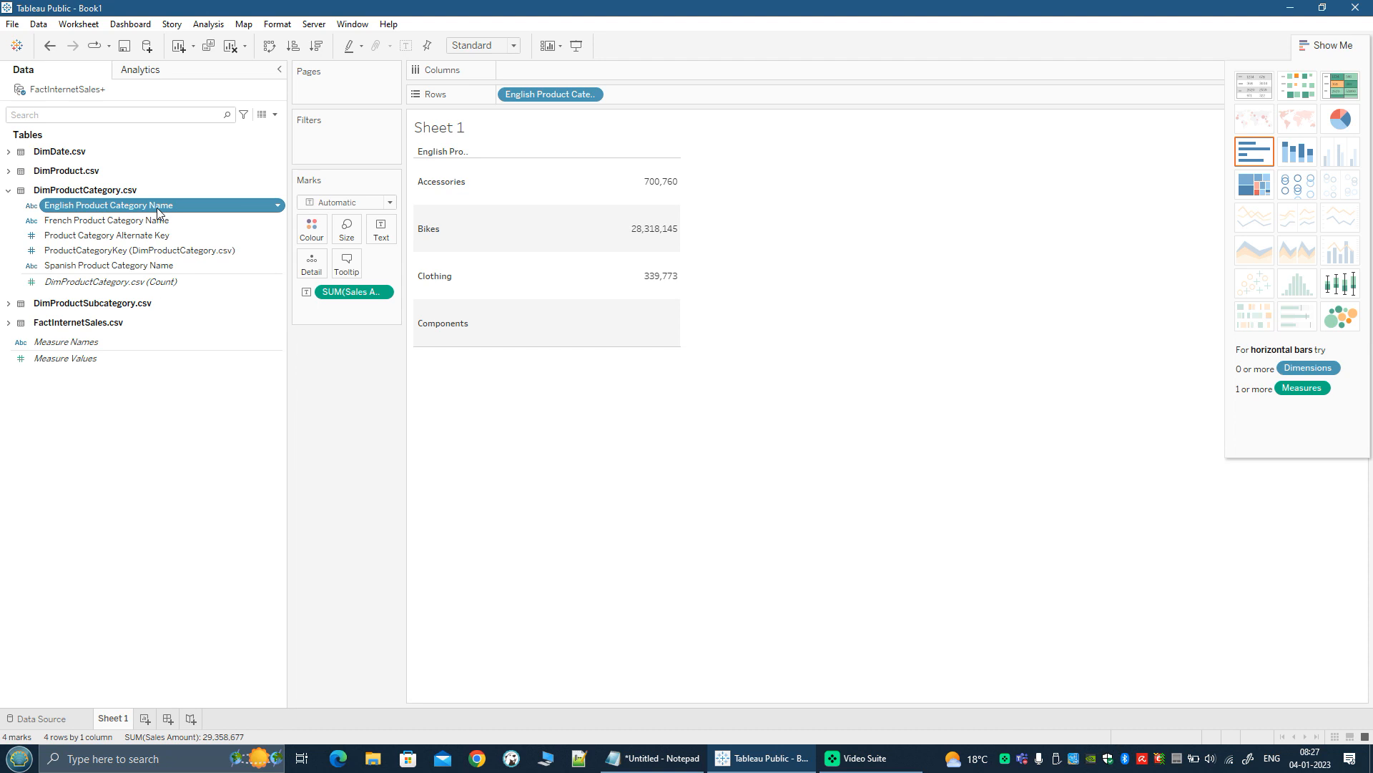
{"action": "left_click", "coordinate": [277, 206]}
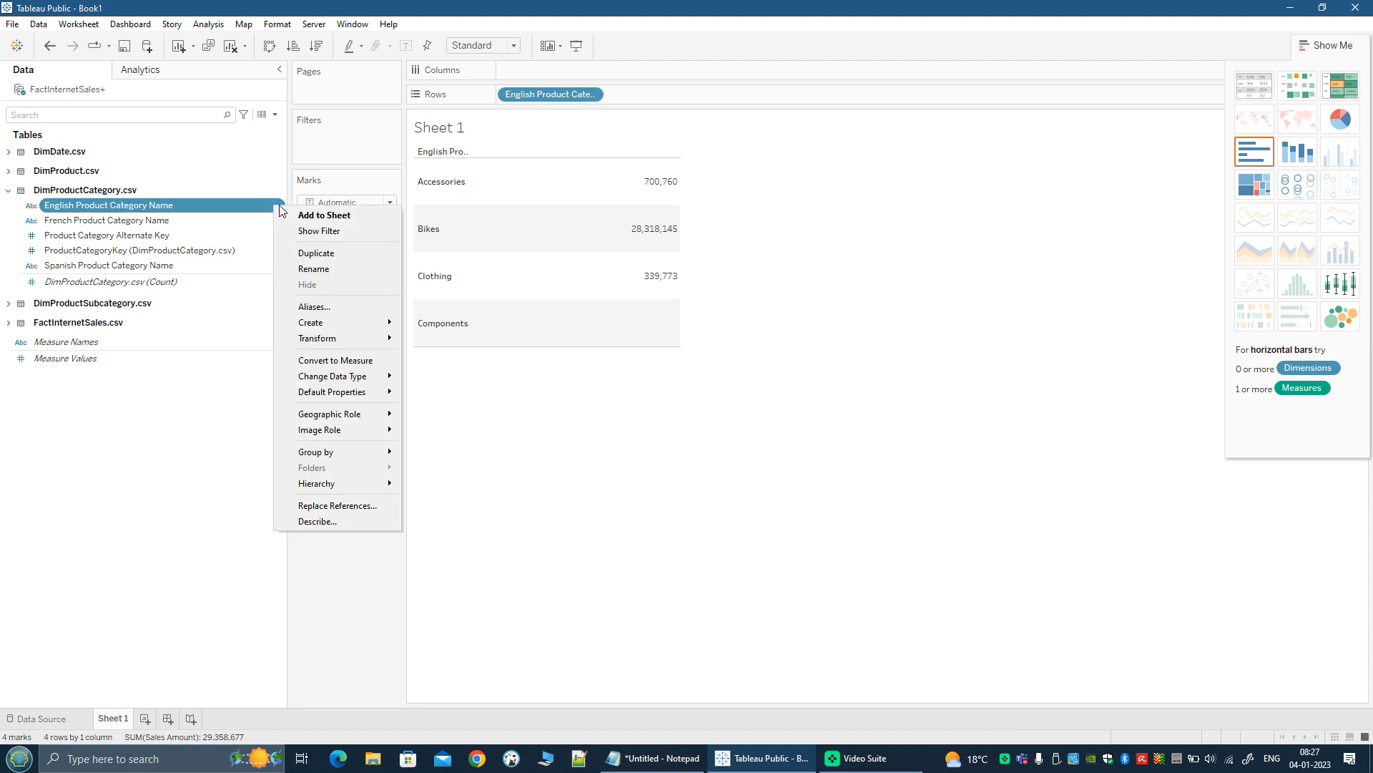
{"action": "mouse_move", "coordinate": [315, 485]}
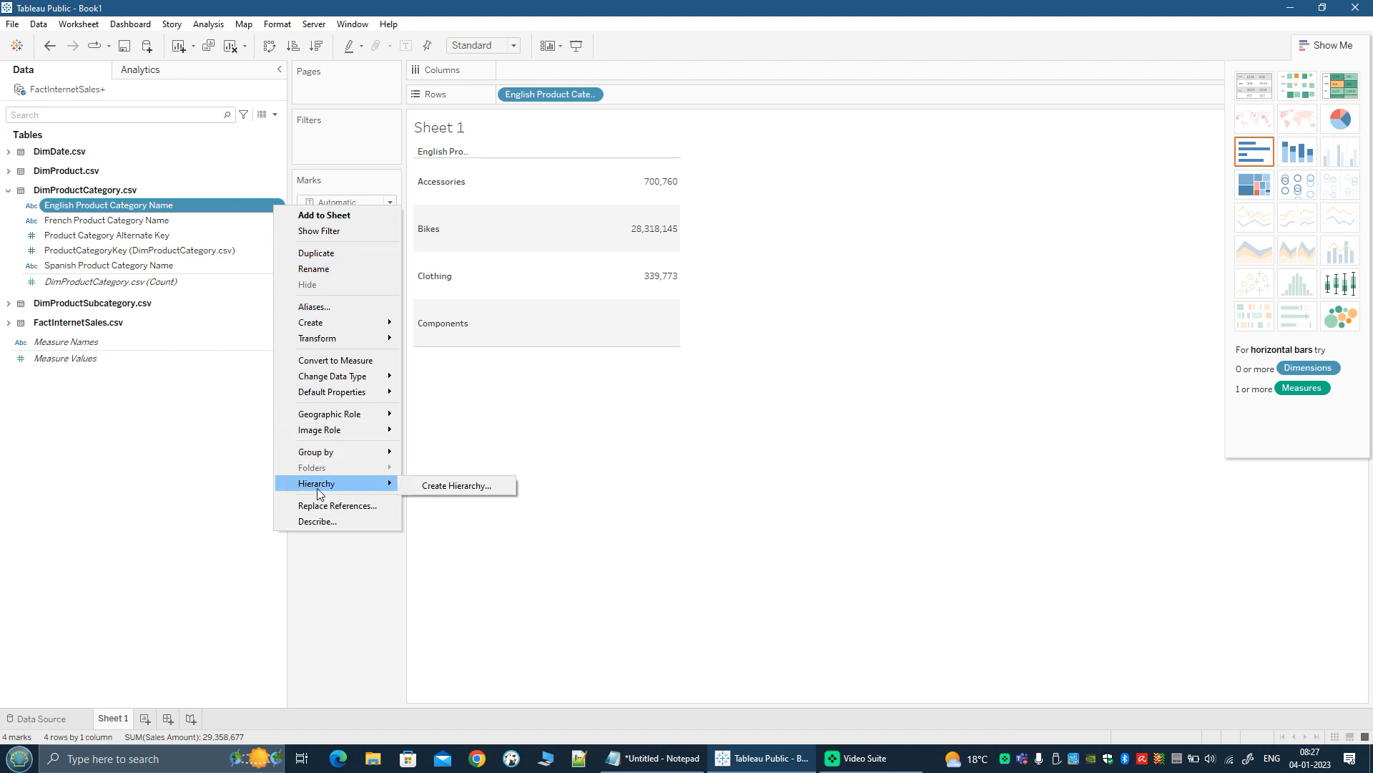
{"action": "left_click", "coordinate": [458, 487]}
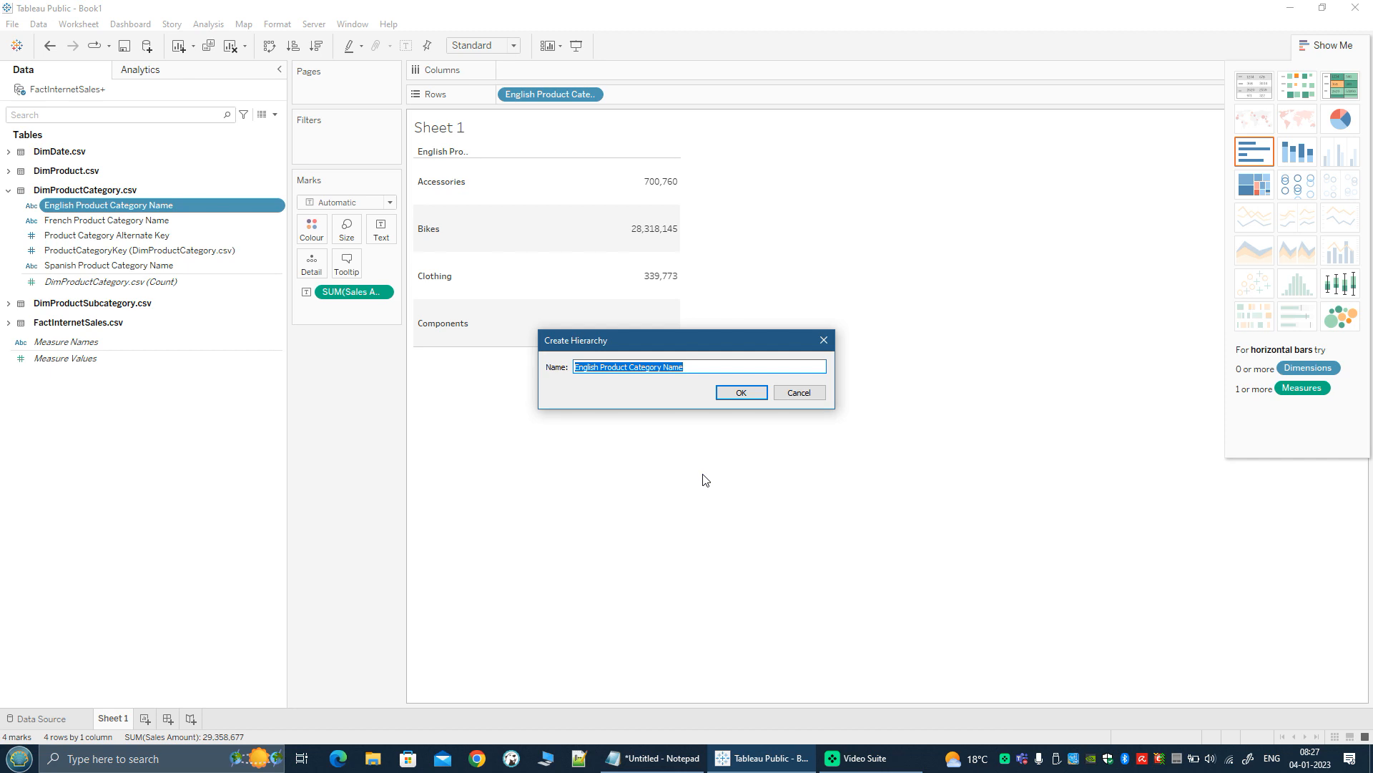
{"action": "type", "text": "Product"}
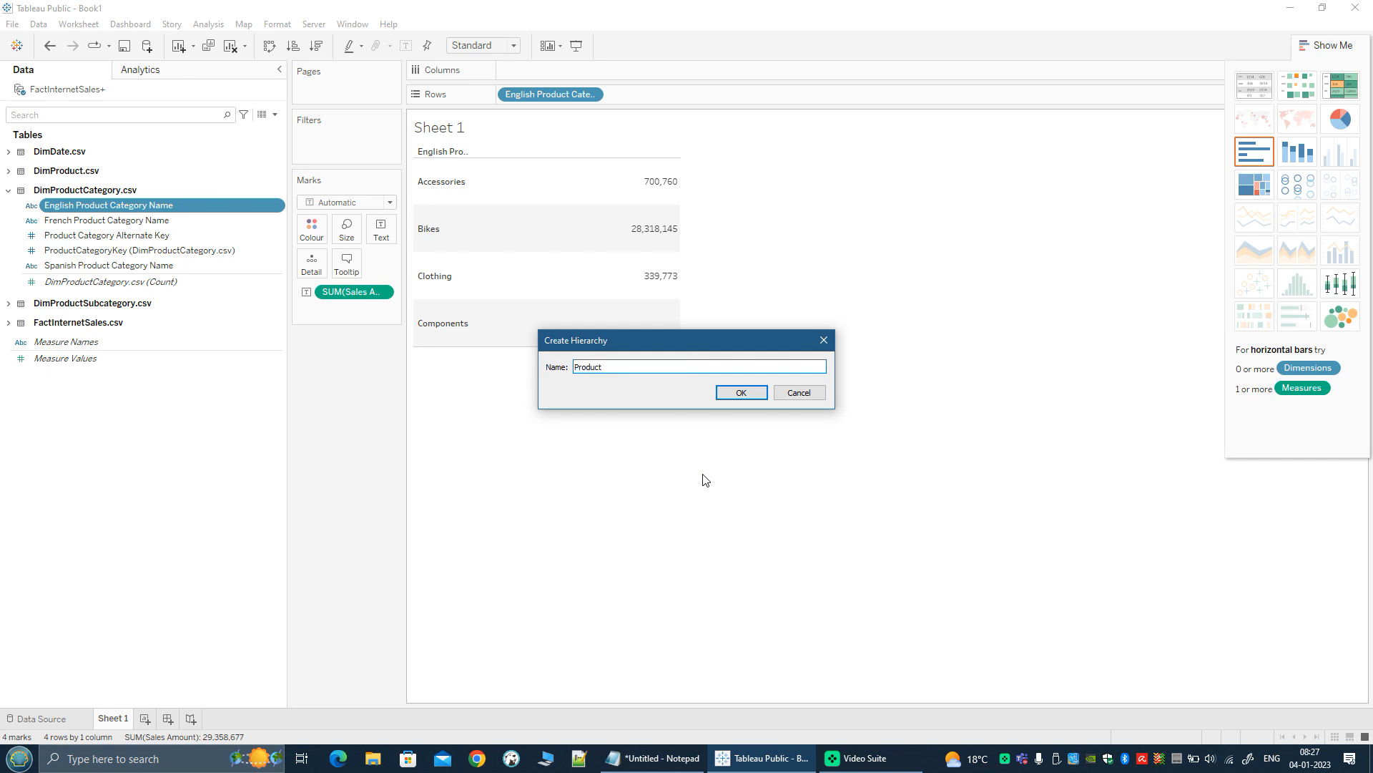
{"action": "type", "text": " Hierarchy"}
{"action": "left_click", "coordinate": [746, 396]}
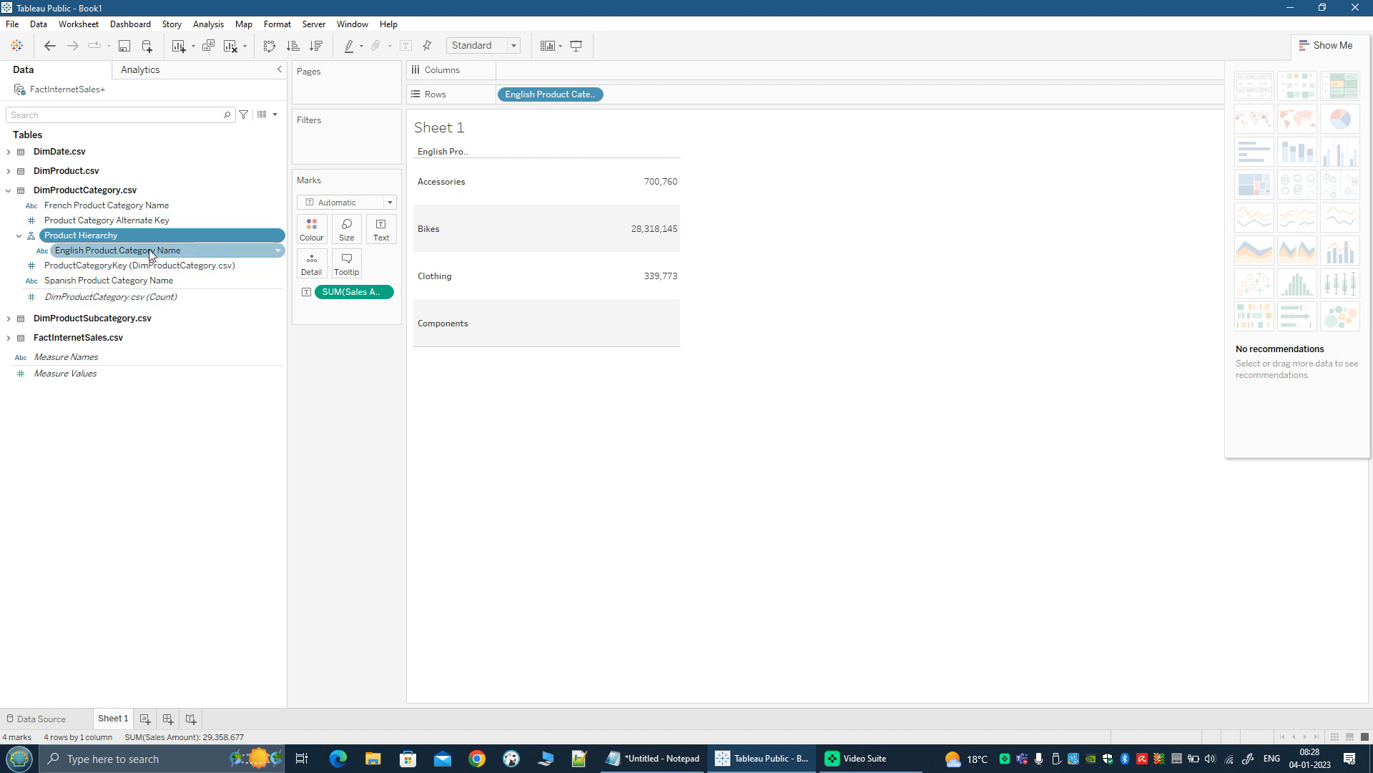
Expand DimProductSubcategory.csv and add English Product Subcategory Name to the Product Hierarchy.
{"action": "left_click", "coordinate": [9, 320]}
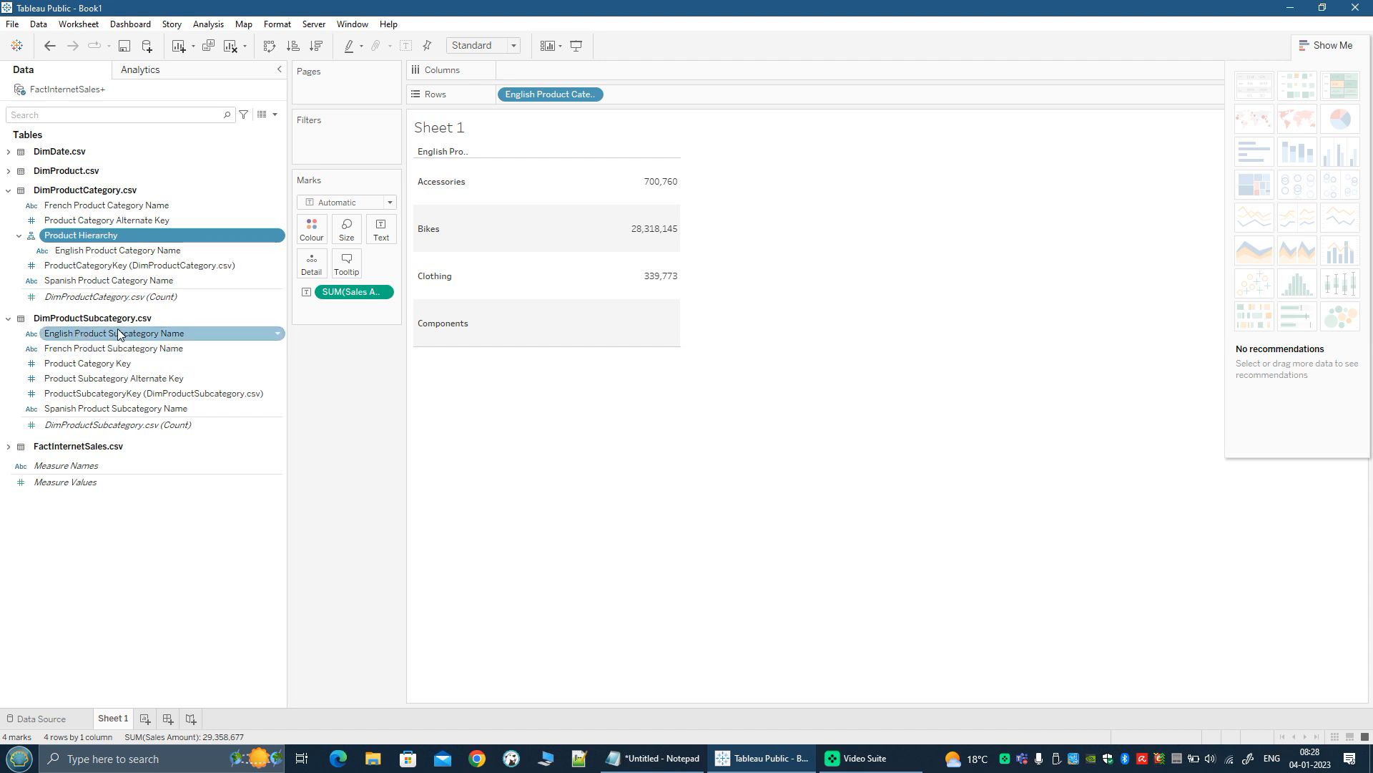
{"action": "left_click", "coordinate": [277, 334]}
{"action": "mouse_move", "coordinate": [347, 616]}
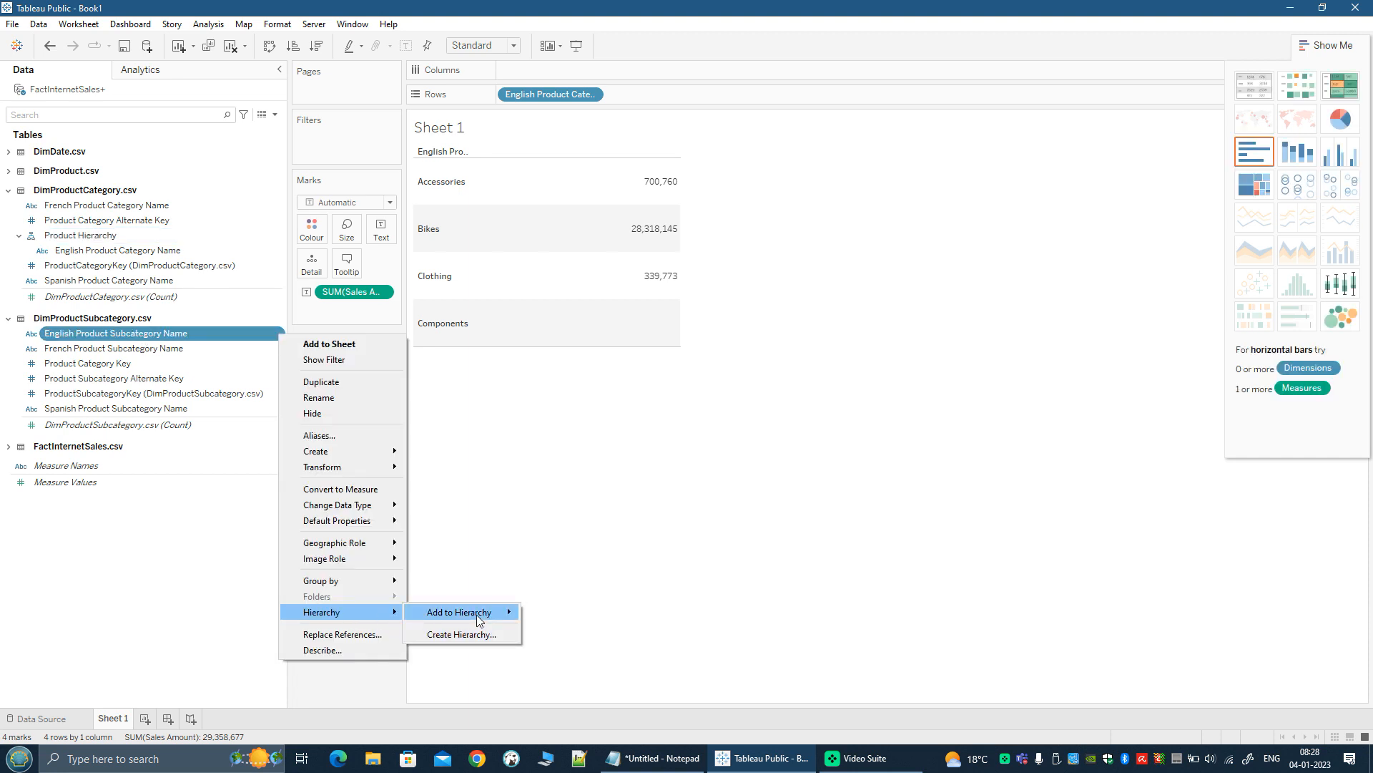
{"action": "mouse_move", "coordinate": [472, 614]}
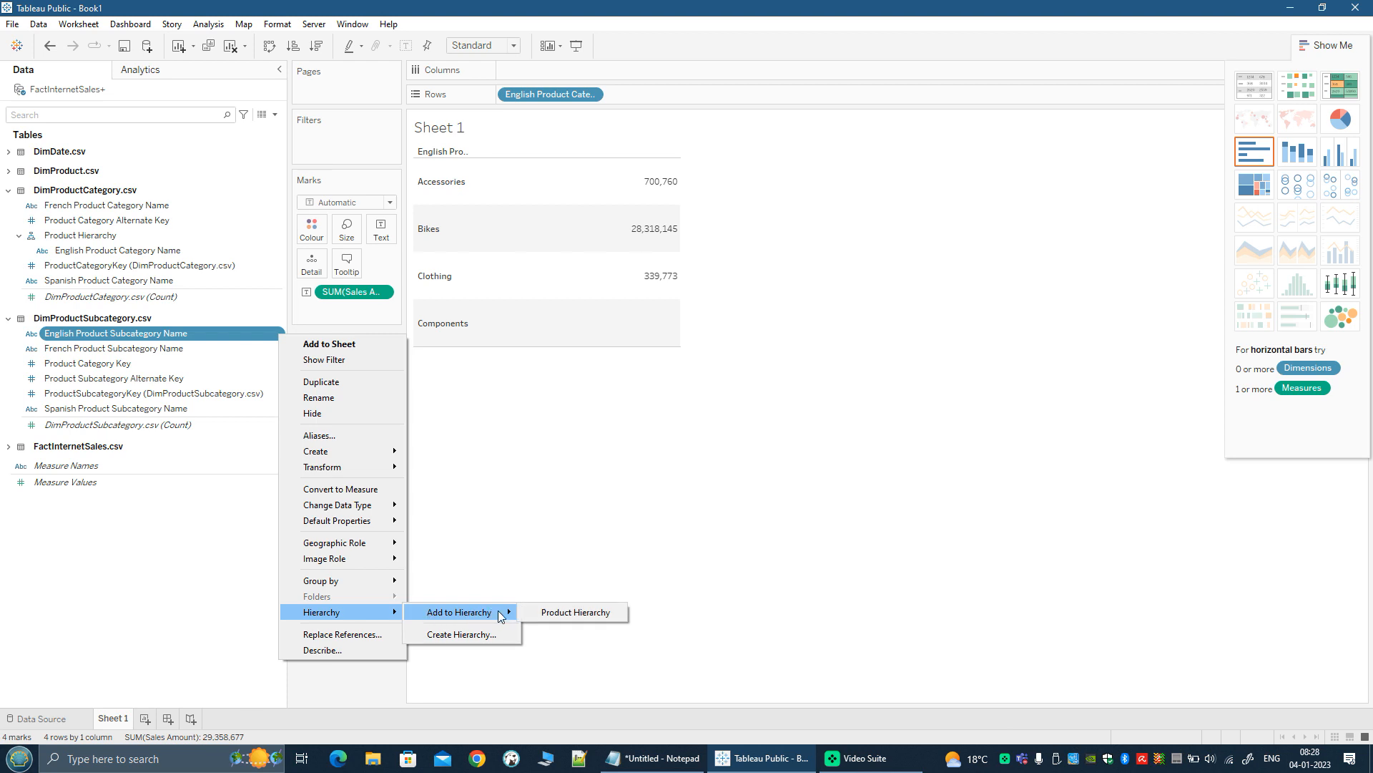
{"action": "left_click", "coordinate": [573, 611]}
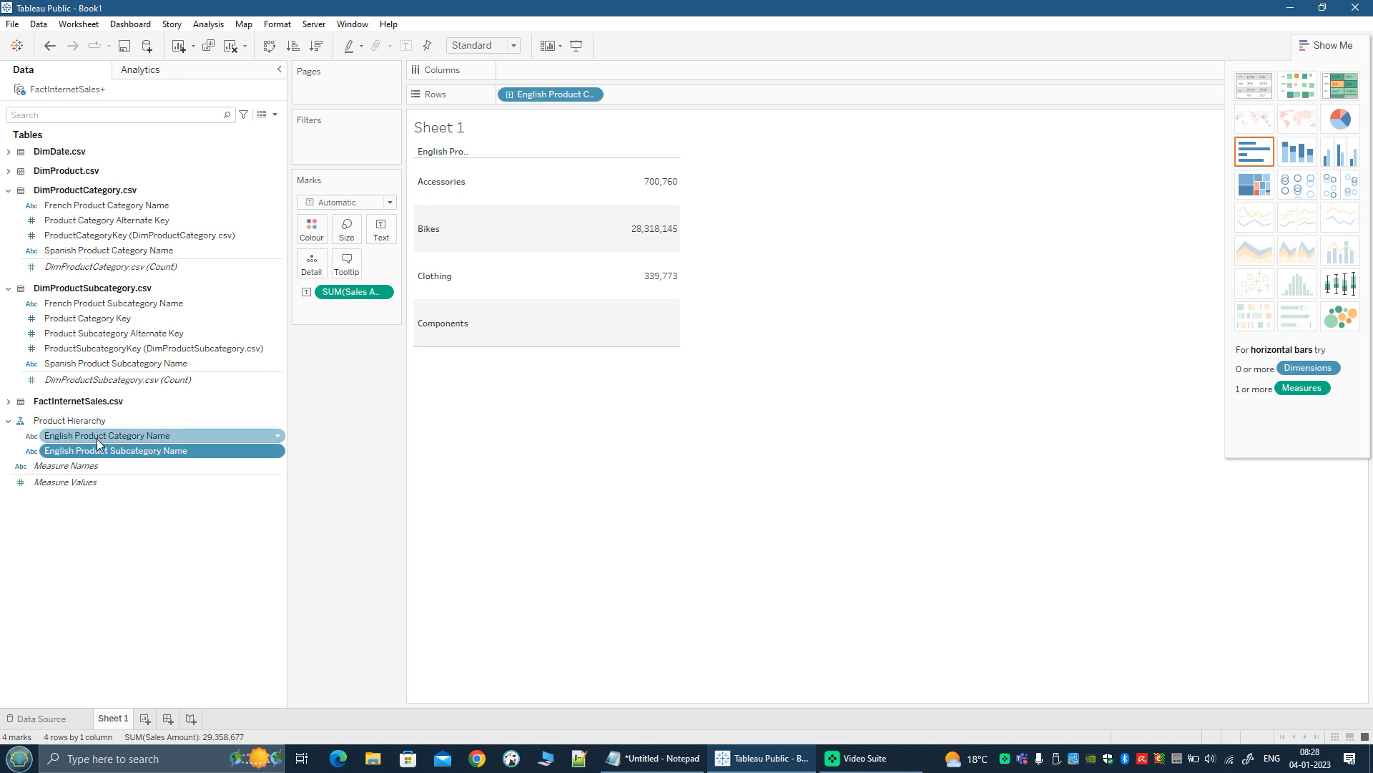
{"action": "left_click", "coordinate": [138, 438]}
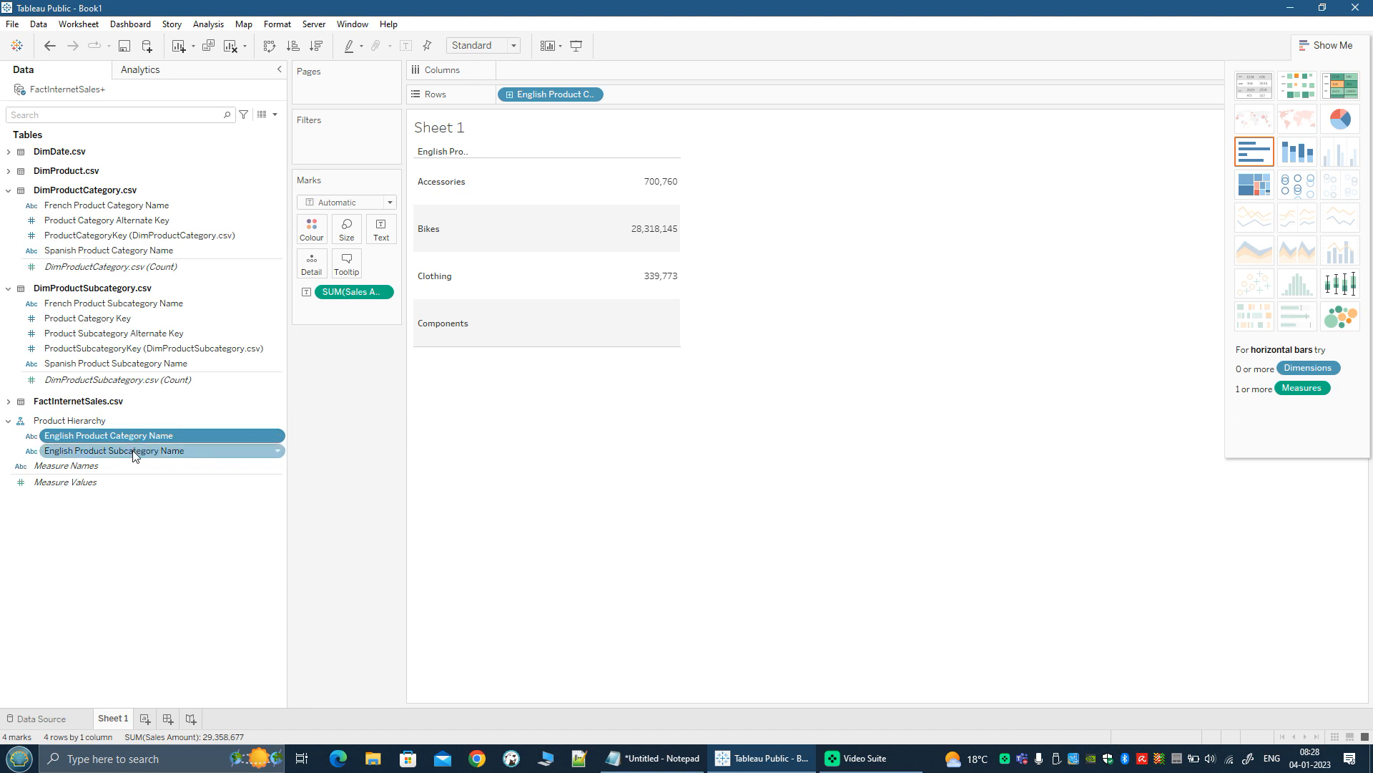
{"action": "left_click", "coordinate": [133, 451]}
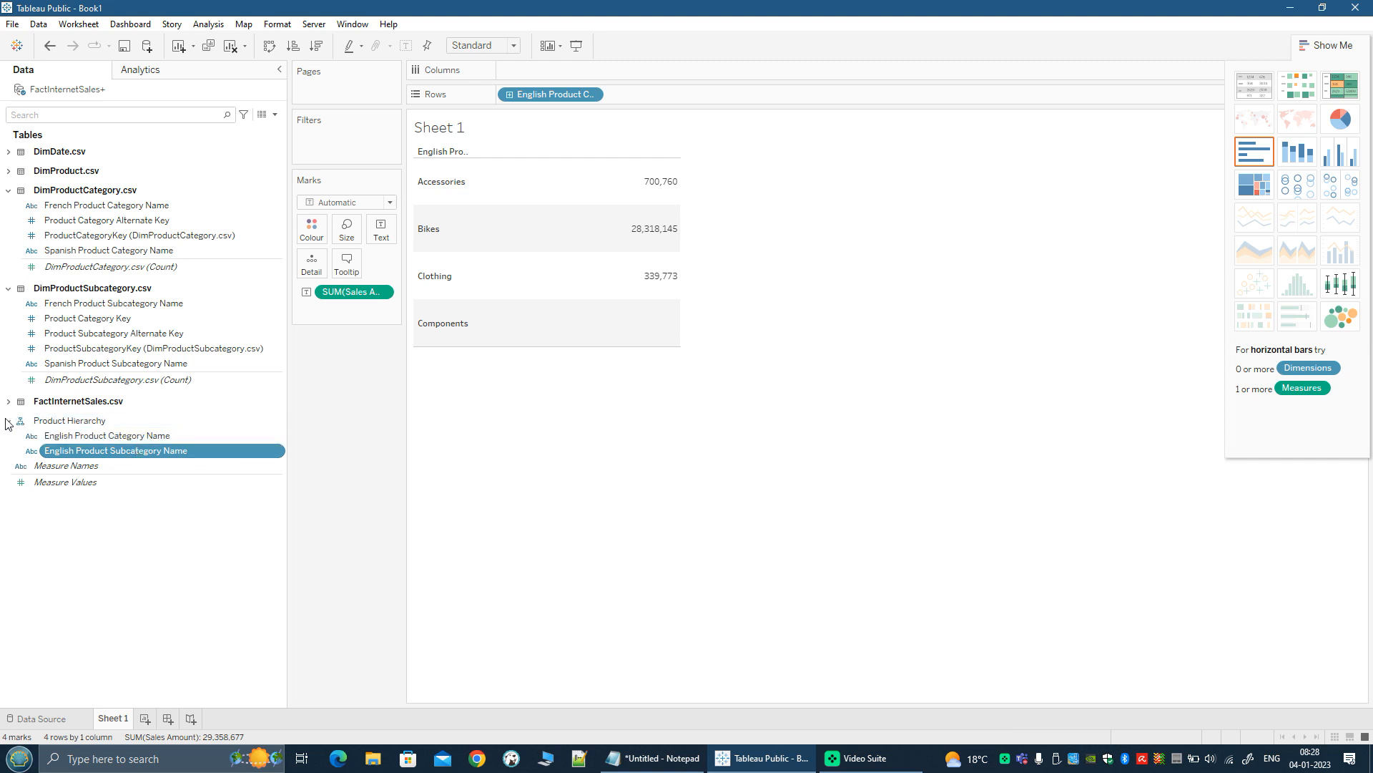
Collapse the subcategory and category field lists and the Product Hierarchy, and select the hierarchy.
{"action": "left_click", "coordinate": [8, 288]}
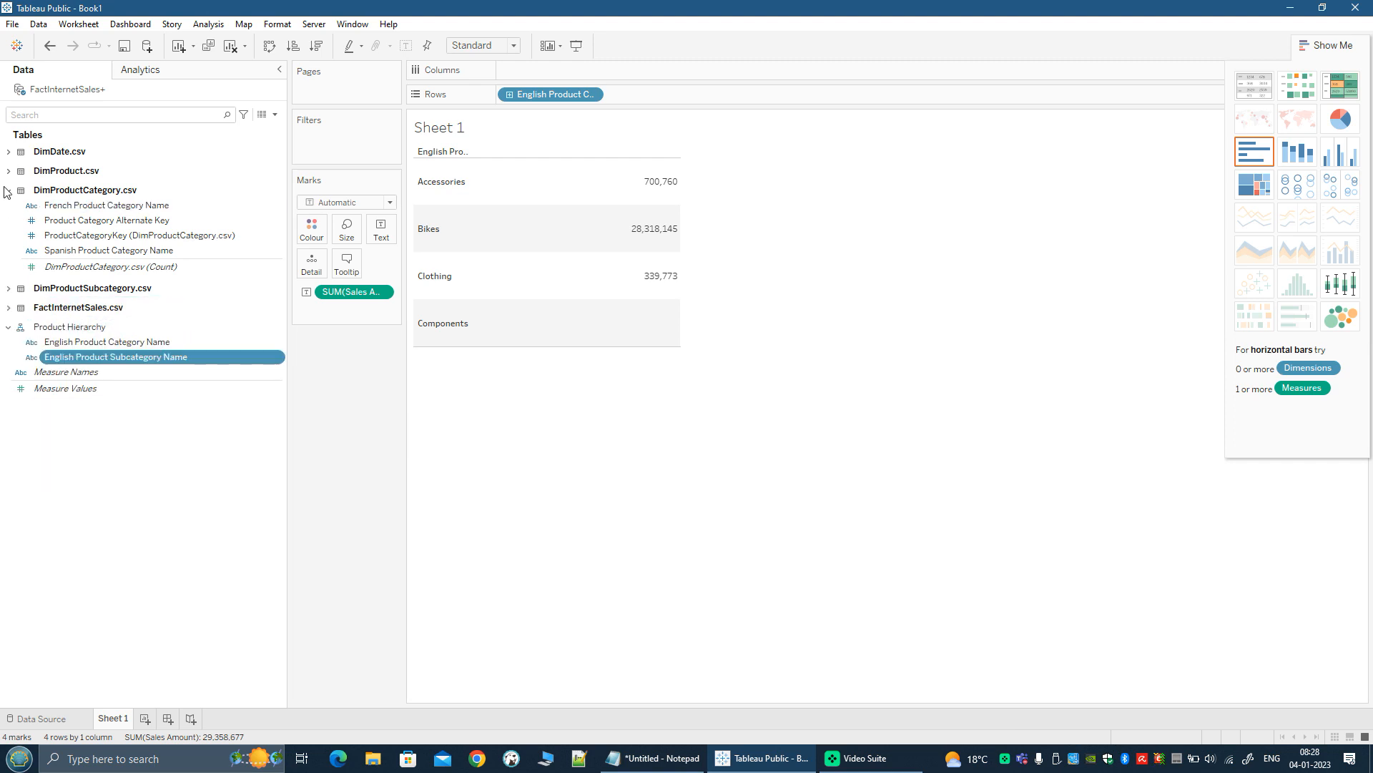
{"action": "left_click", "coordinate": [7, 190]}
{"action": "left_click", "coordinate": [8, 248]}
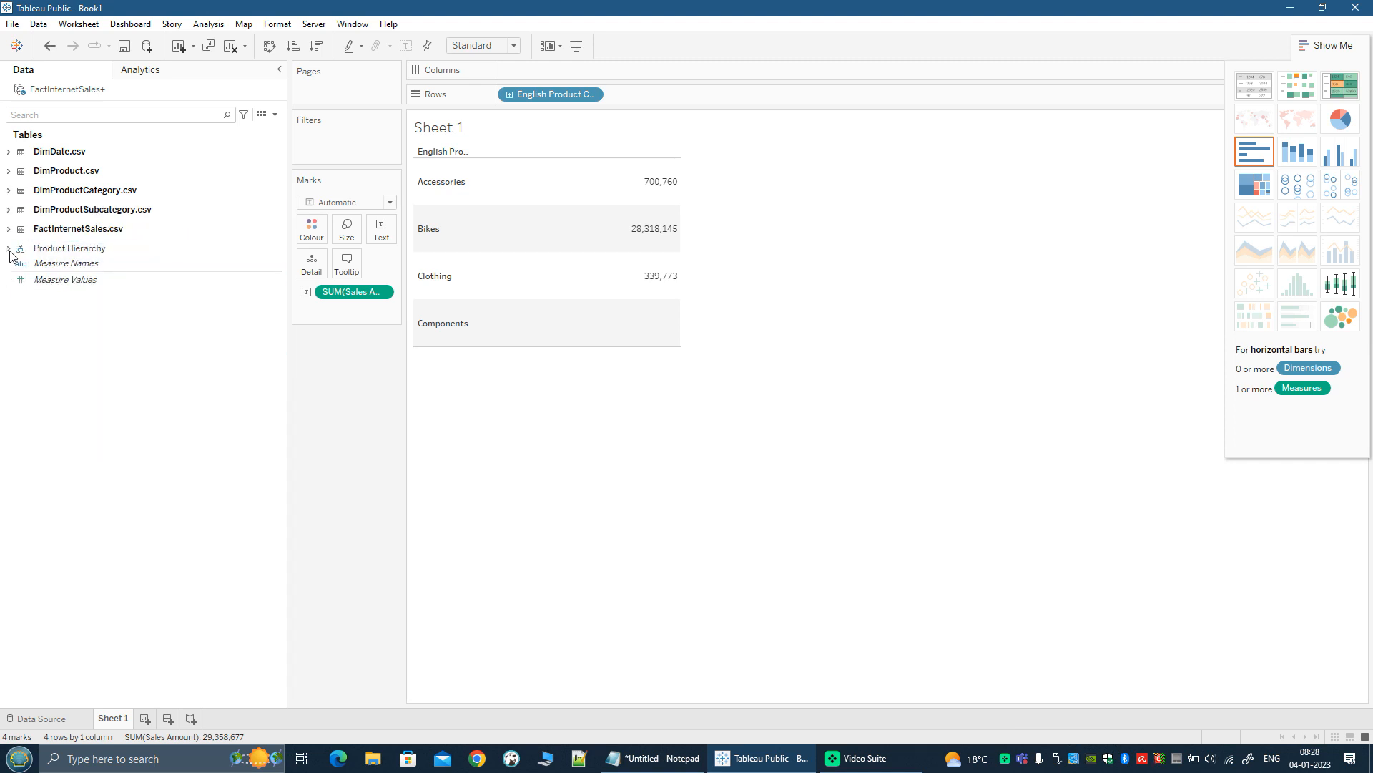
{"action": "left_click", "coordinate": [77, 247]}
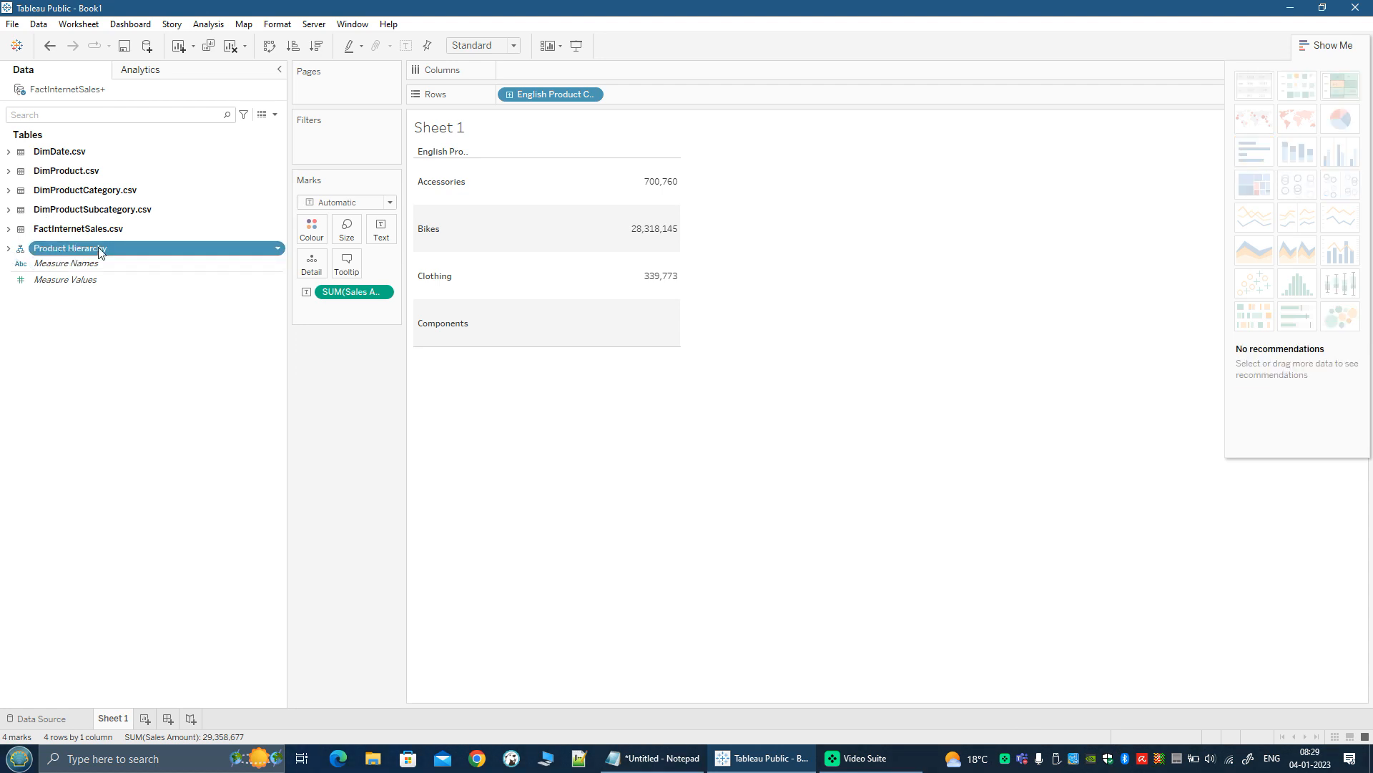
Expand the Product Hierarchy and check its levels against the fields of DimProductSubcategory.csv.
{"action": "left_click", "coordinate": [8, 248]}
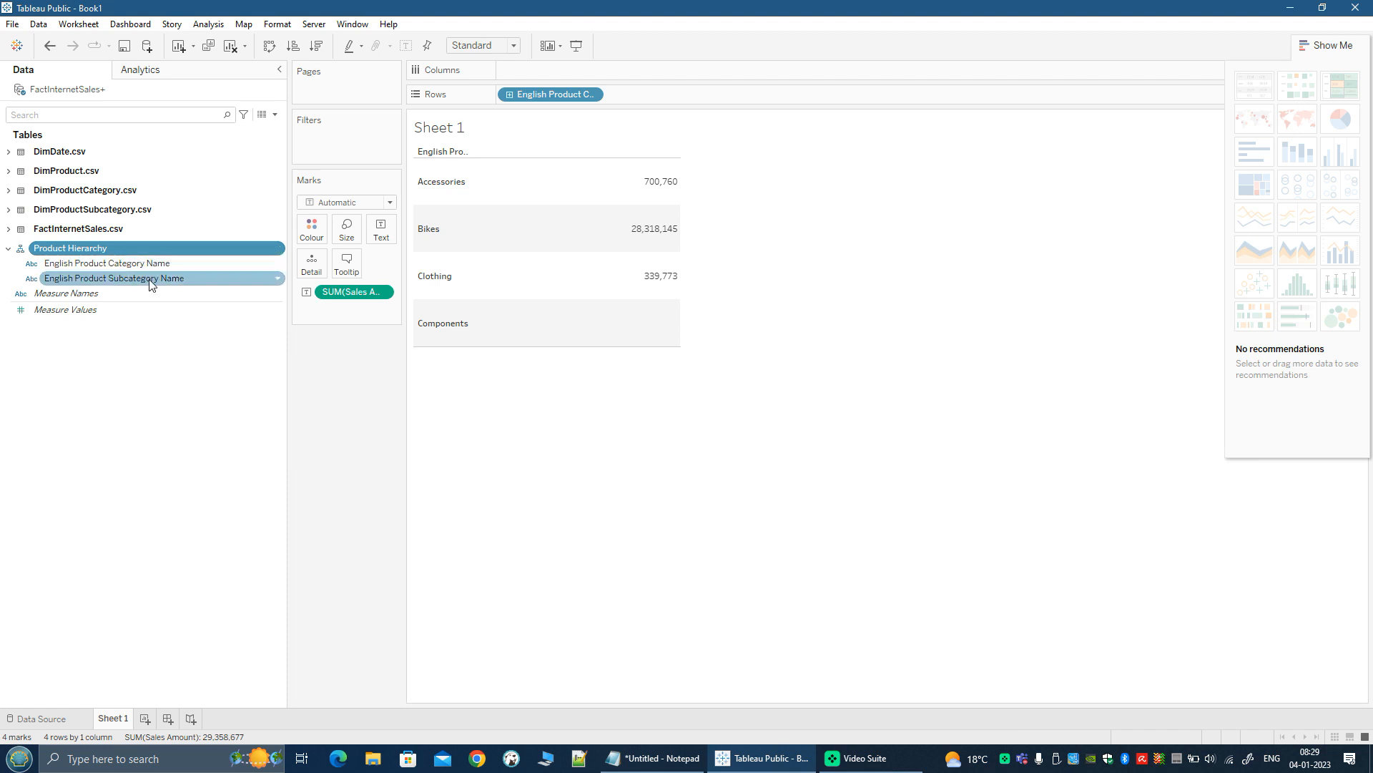
{"action": "left_click", "coordinate": [9, 210]}
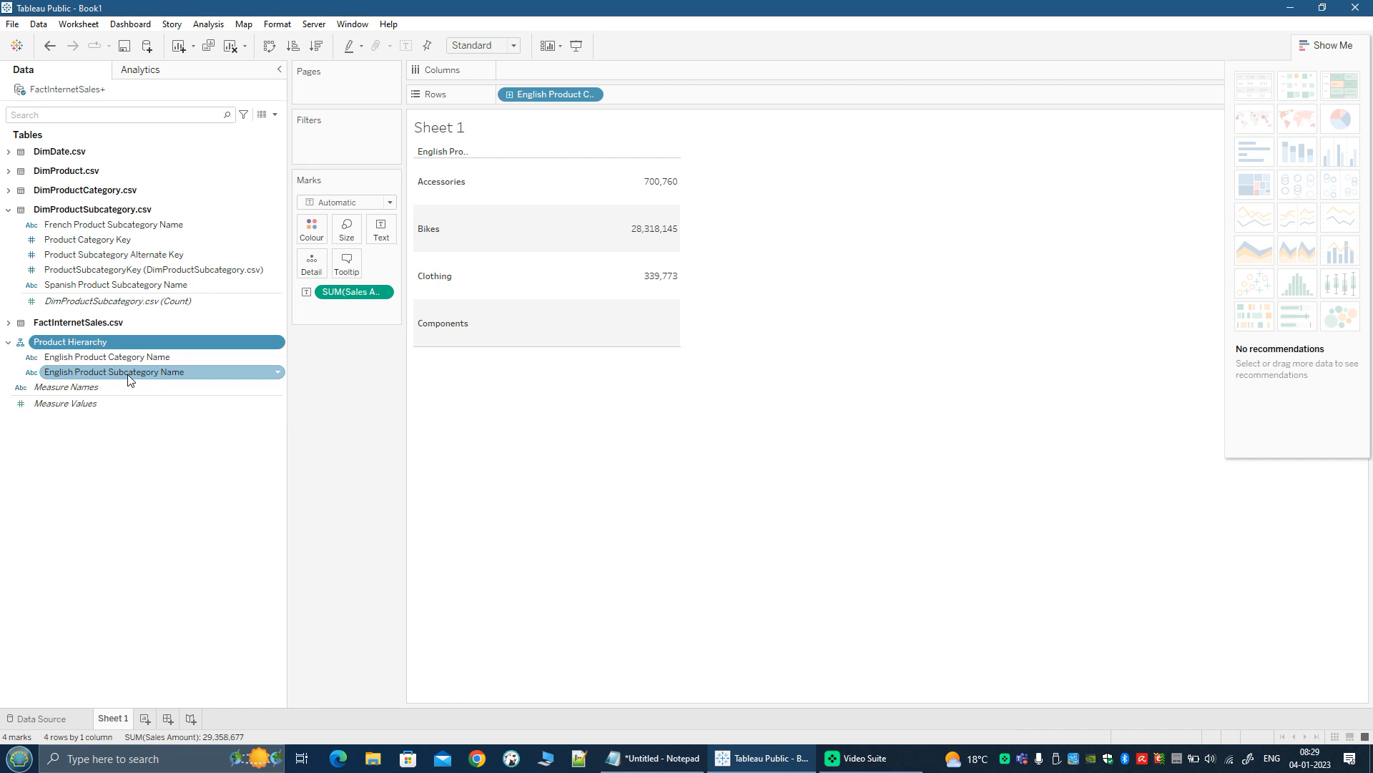
{"action": "left_click", "coordinate": [9, 210]}
Add English Product Name from DimProduct.csv to the Product Hierarchy, and collapse the table's field list.
{"action": "left_click", "coordinate": [9, 172]}
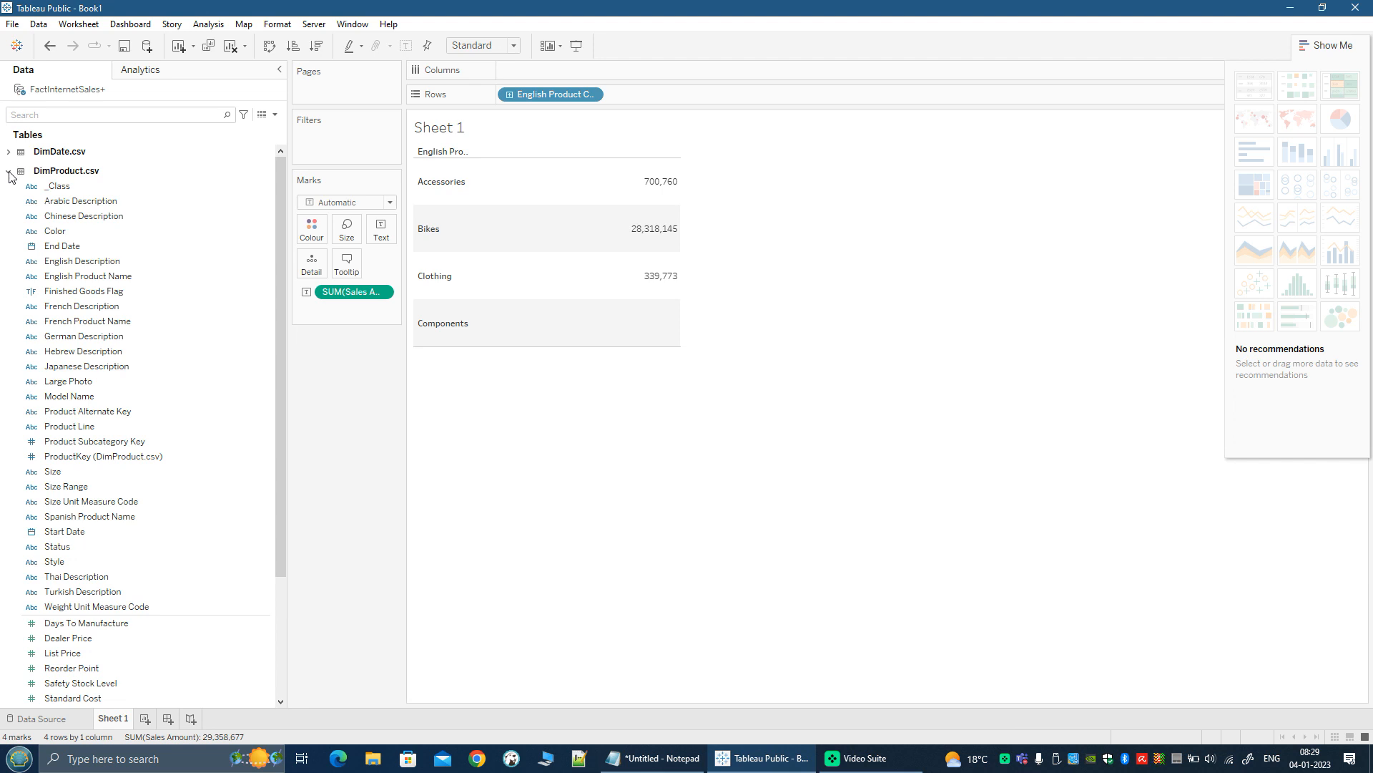
{"action": "left_click", "coordinate": [68, 279]}
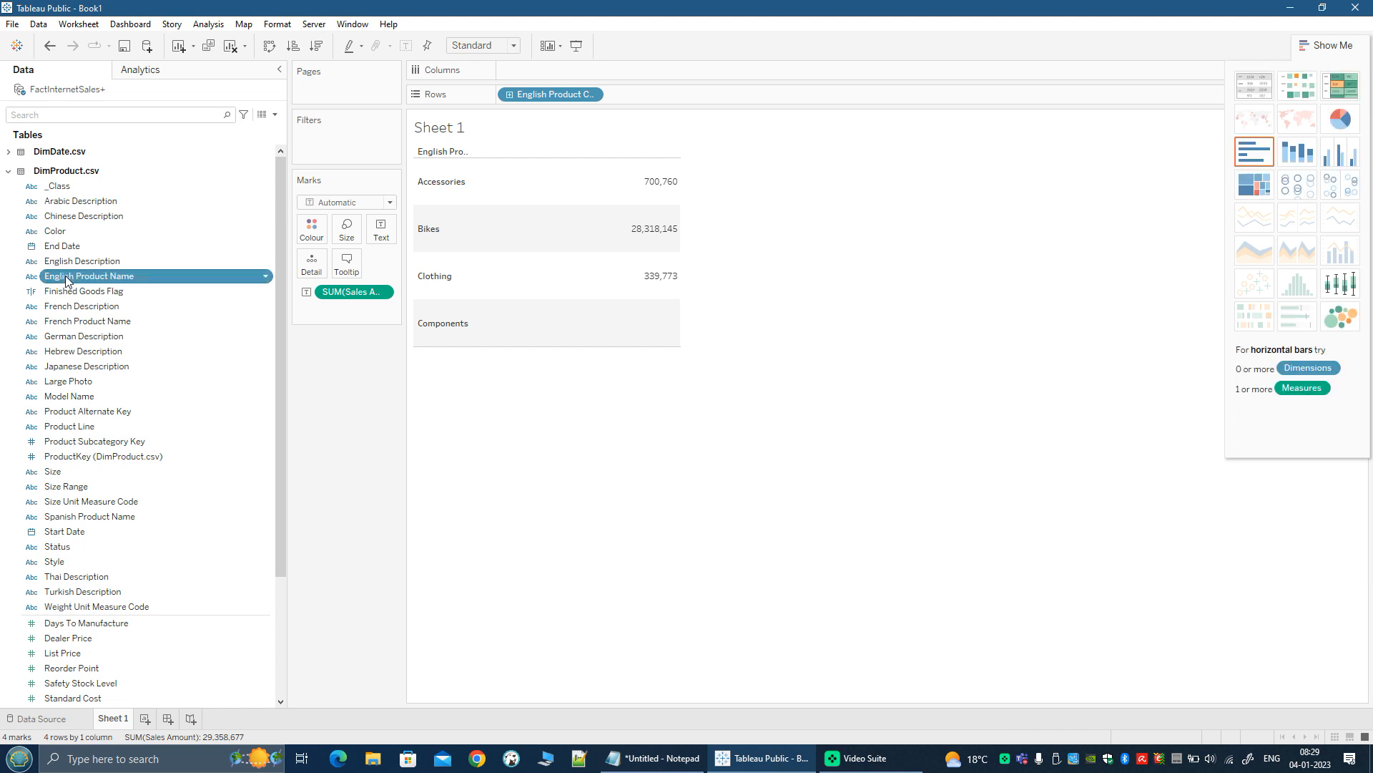
{"action": "right_click", "coordinate": [67, 279]}
{"action": "mouse_move", "coordinate": [153, 555]}
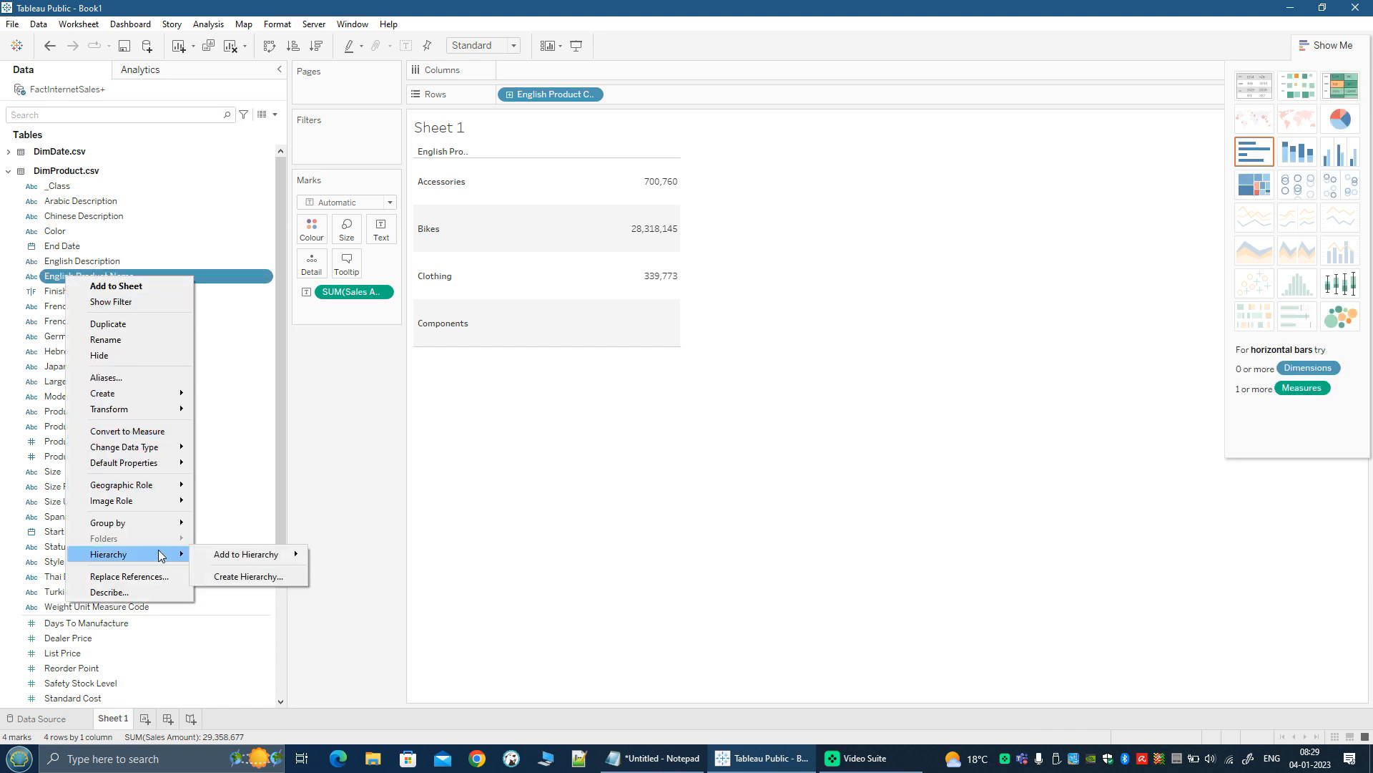
{"action": "mouse_move", "coordinate": [272, 556]}
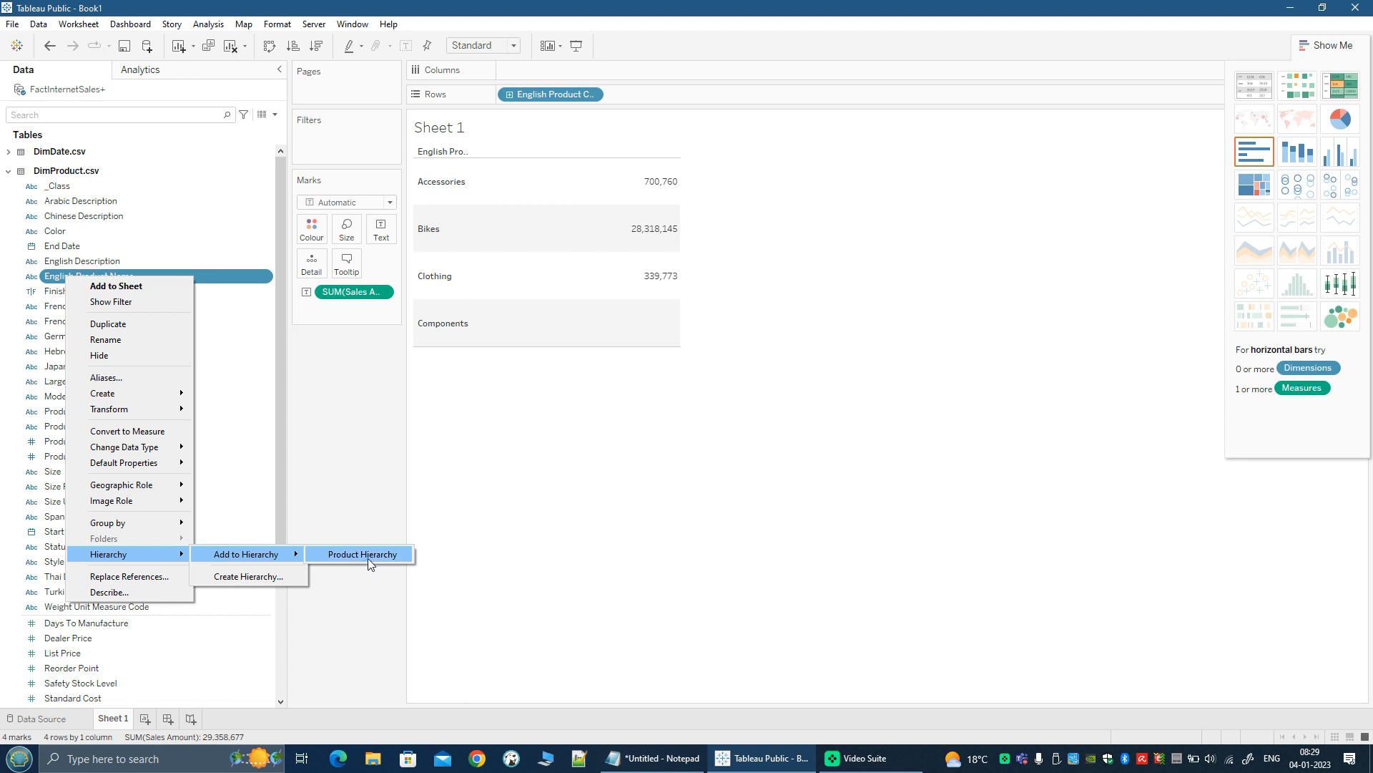
{"action": "left_click", "coordinate": [367, 555]}
{"action": "scroll", "coordinate": [144, 572], "scroll_direction": "down", "scroll_amount": 1}
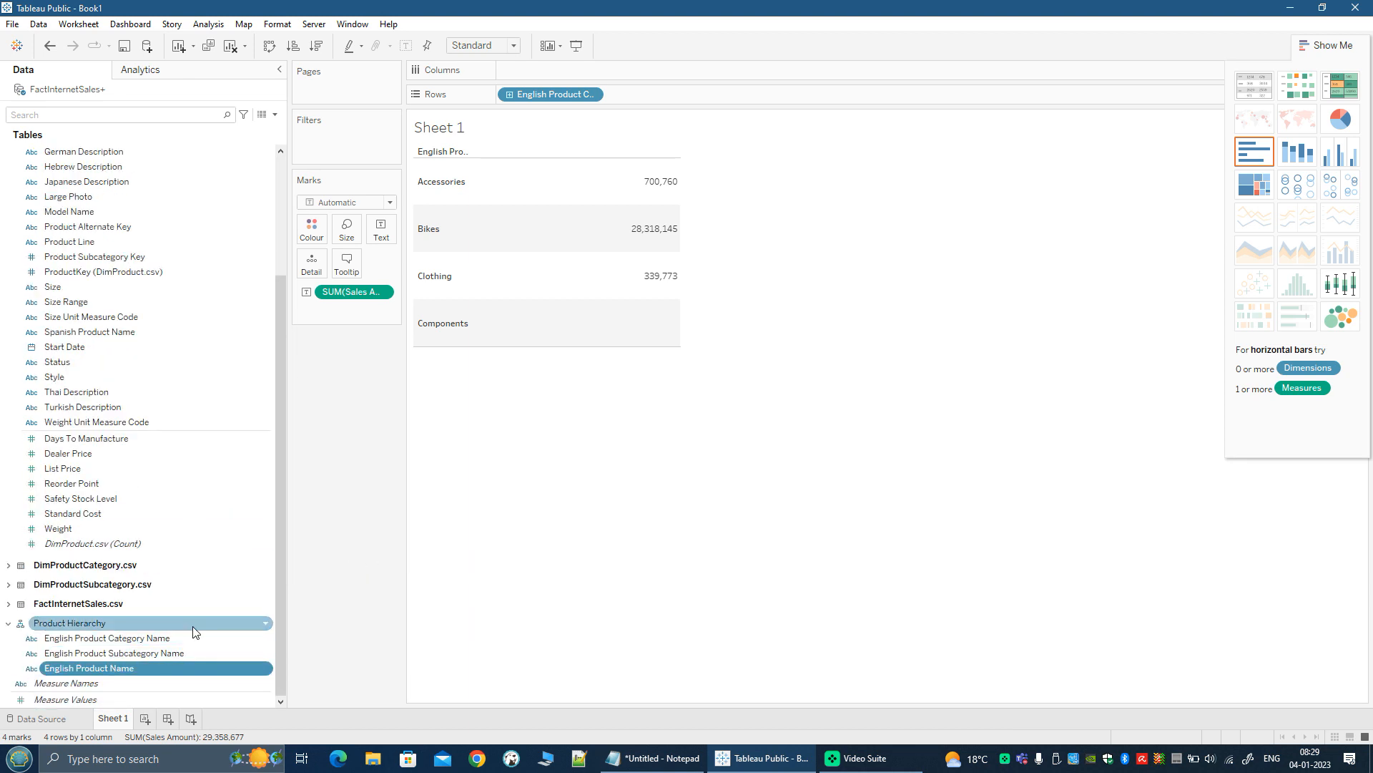
{"action": "scroll", "coordinate": [194, 631], "scroll_direction": "up", "scroll_amount": 7}
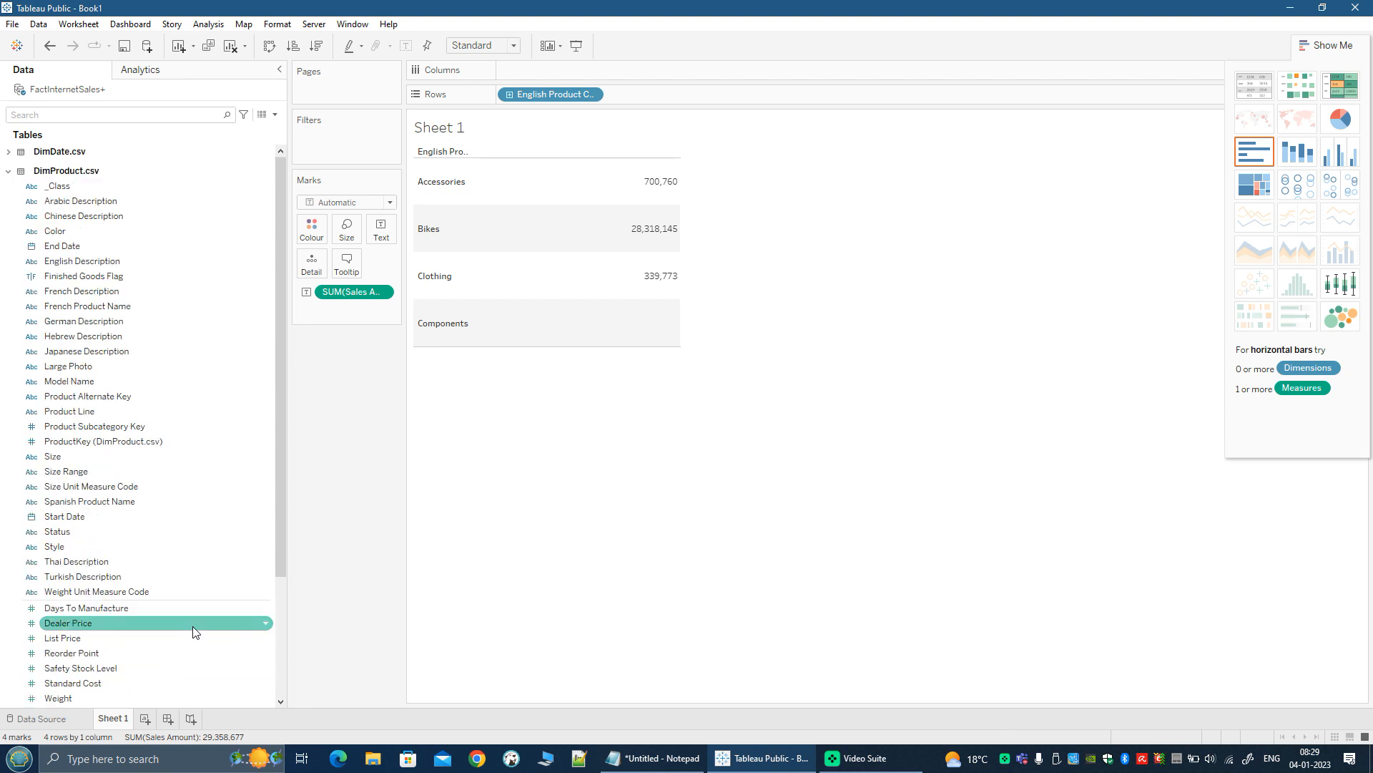
{"action": "left_click", "coordinate": [8, 171]}
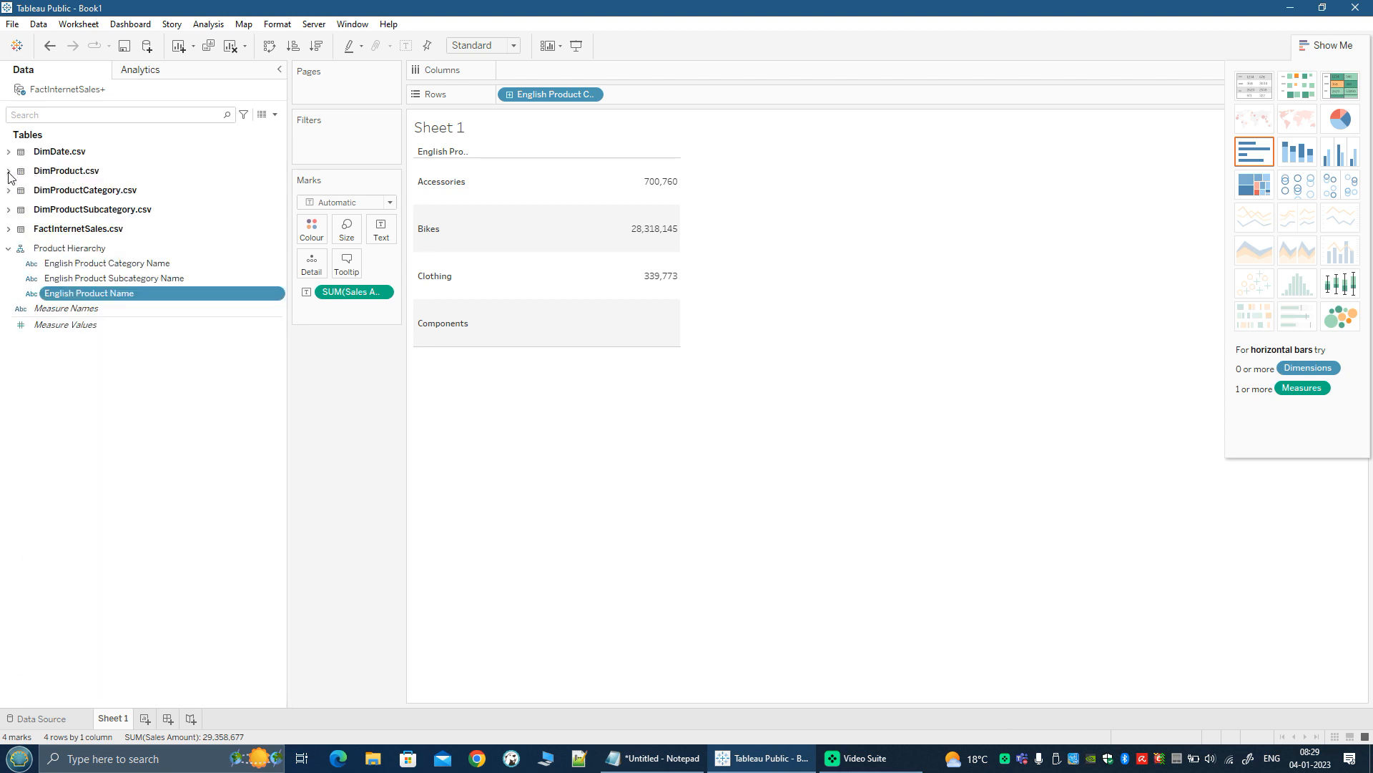
Try moving English Product Subcategory Name below English Product Name in the Product Hierarchy, and put it back between category and product name.
{"action": "left_click", "coordinate": [187, 261]}
{"action": "left_click", "coordinate": [187, 279]}
{"action": "left_click", "coordinate": [186, 293]}
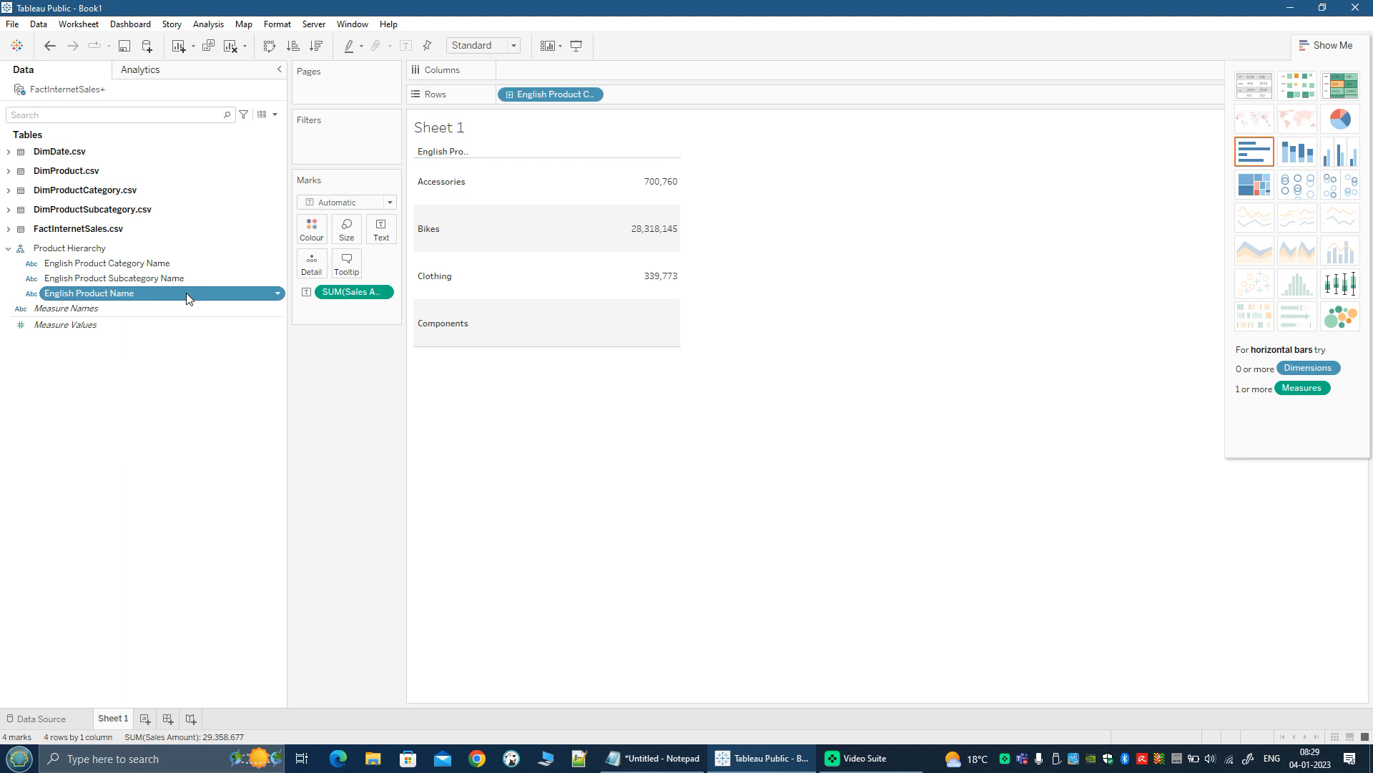
{"action": "left_click_drag", "start_coordinate": [171, 279], "coordinate": [166, 324]}
{"action": "left_click", "coordinate": [150, 280]}
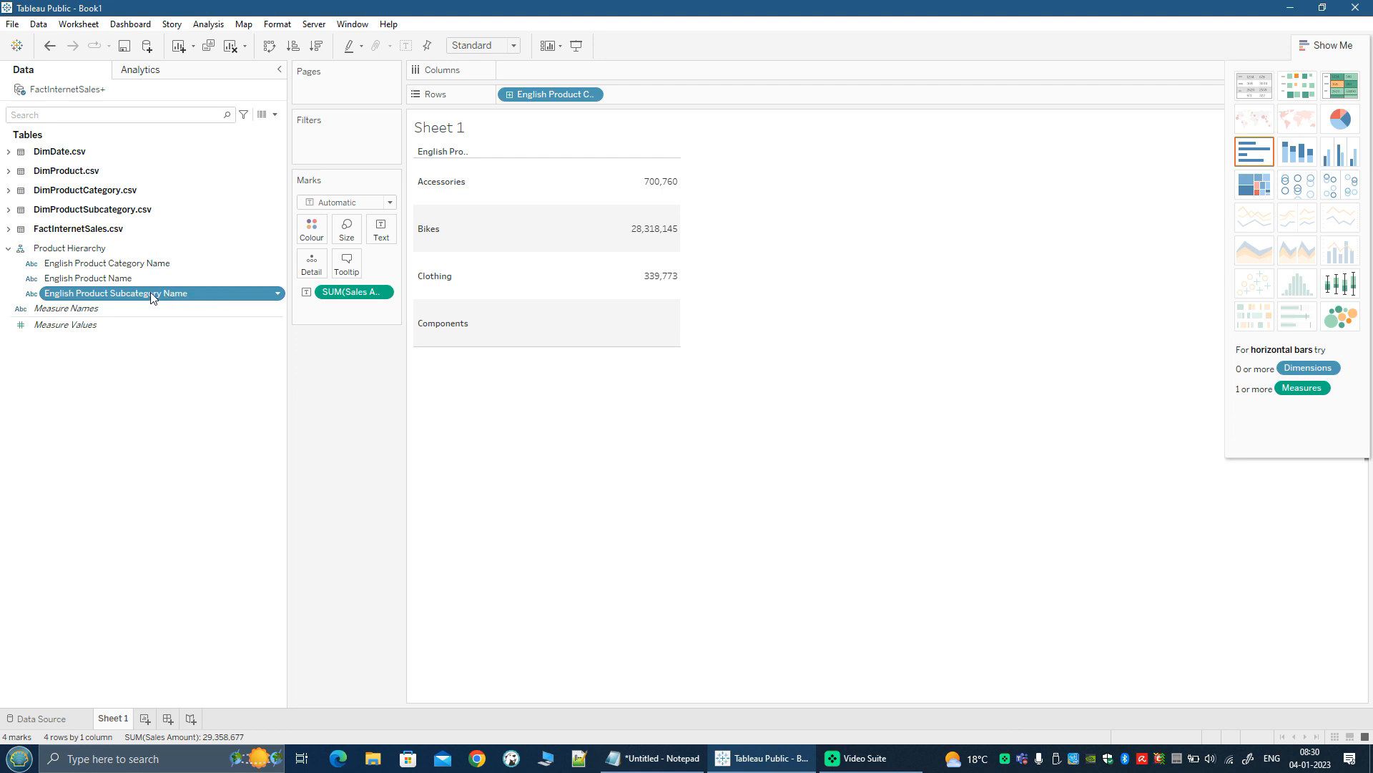
{"action": "left_click_drag", "start_coordinate": [153, 297], "coordinate": [153, 276]}
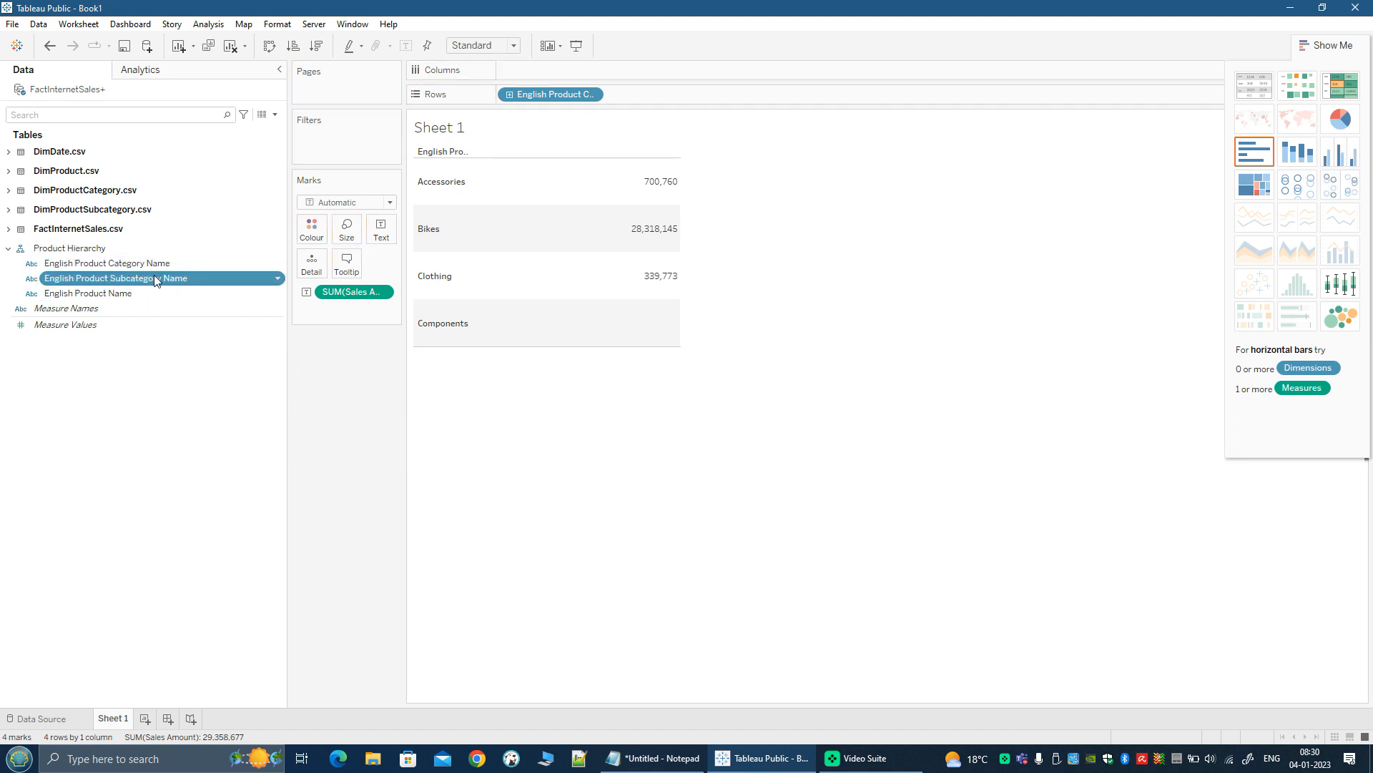
{"action": "left_click", "coordinate": [145, 293]}
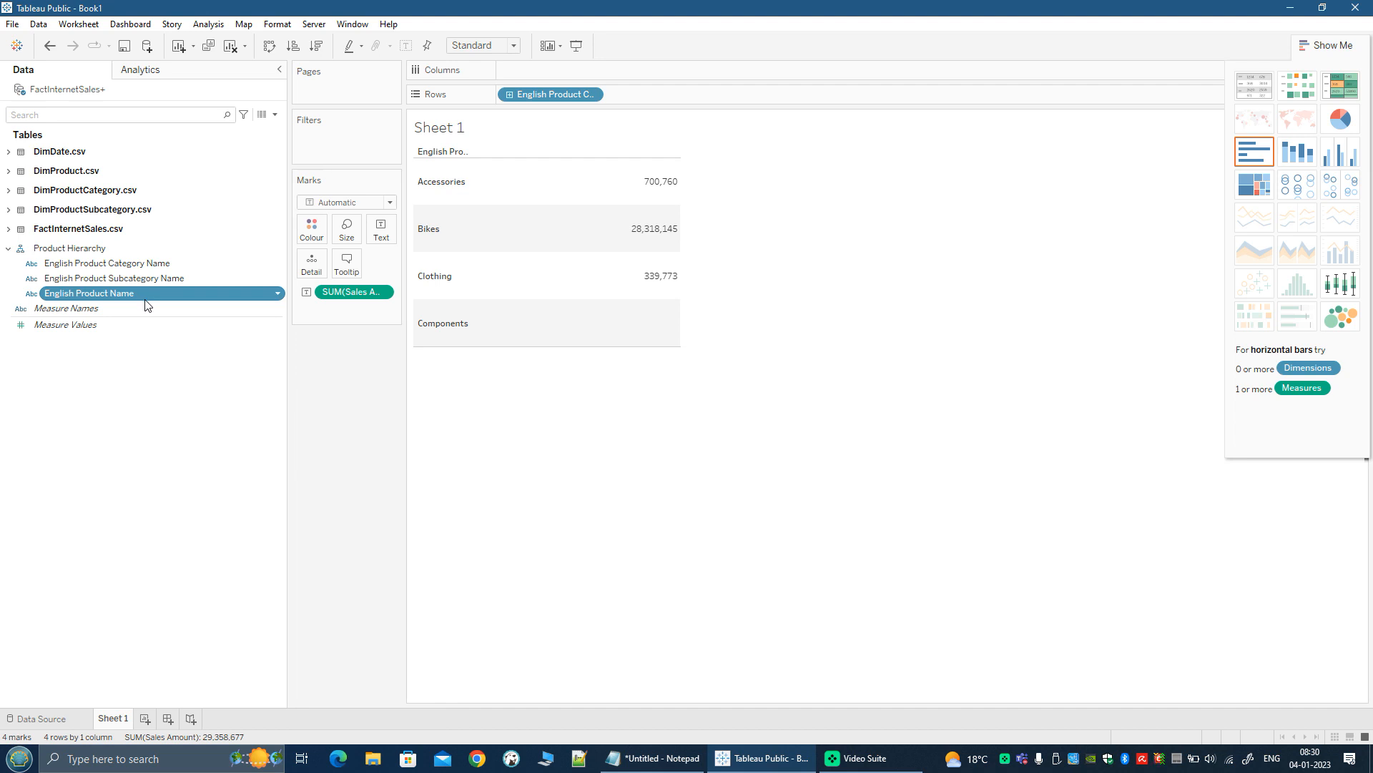
Hide the chart recommendations and clear the sheet by removing the product category and the Sales Amount sum.
{"action": "left_click", "coordinate": [1312, 53]}
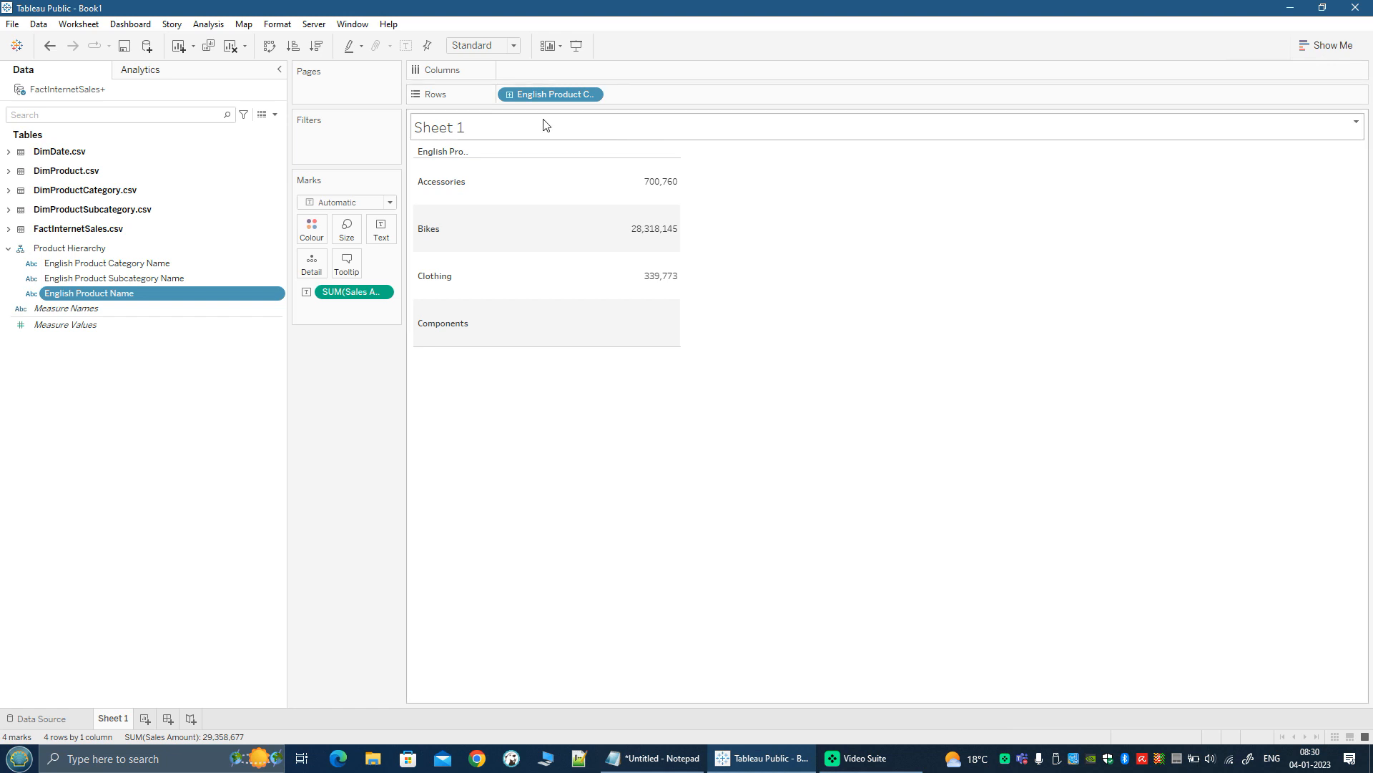
{"action": "left_click_drag", "start_coordinate": [530, 98], "coordinate": [157, 425]}
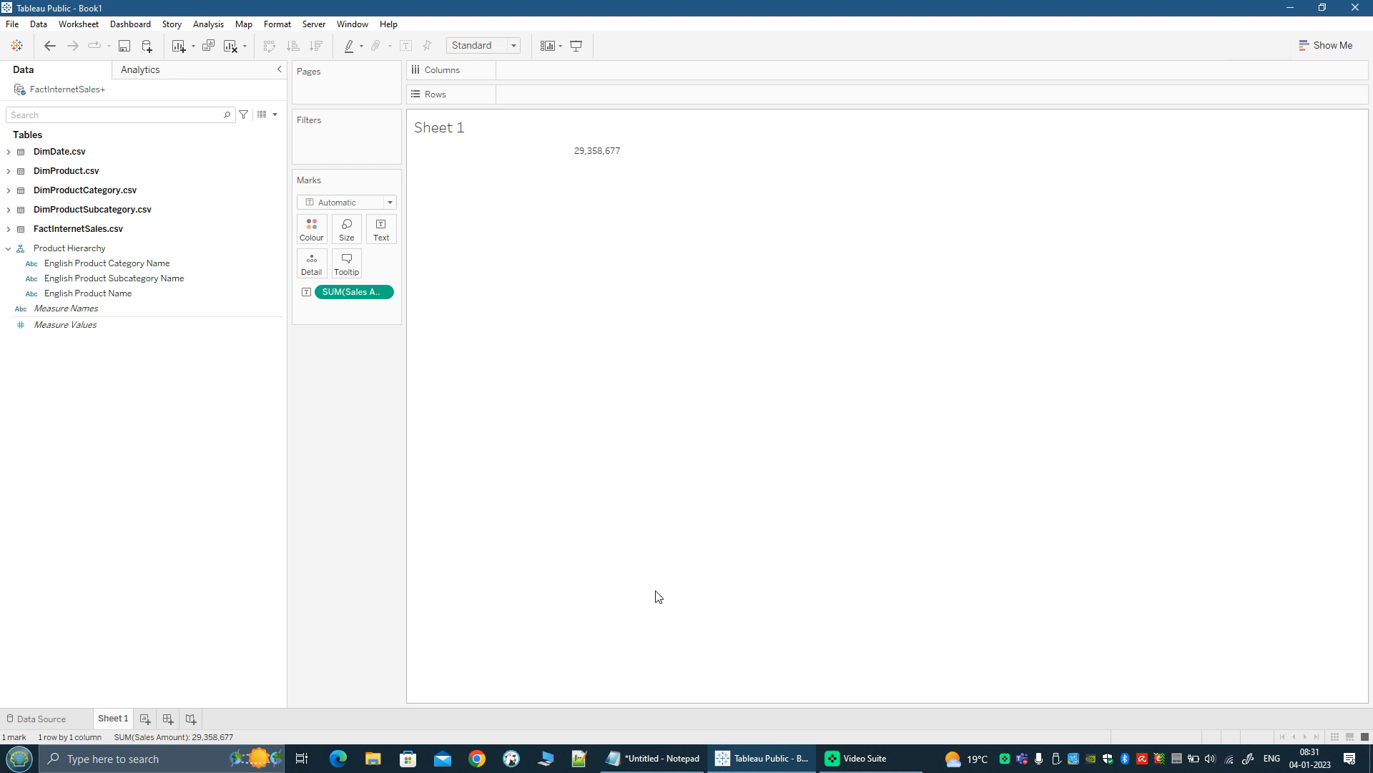
{"action": "left_click_drag", "start_coordinate": [346, 291], "coordinate": [107, 417]}
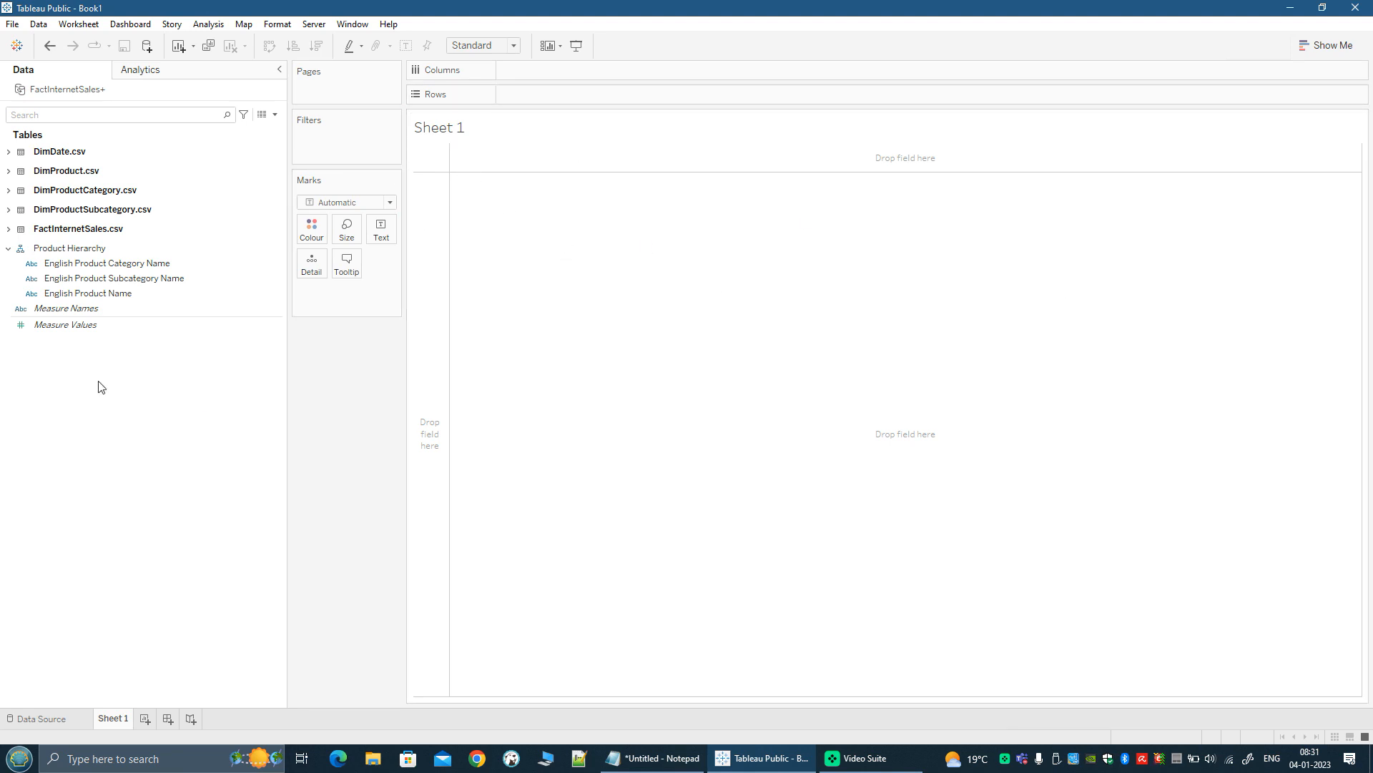
Place the Product Hierarchy on Rows and add Sales Amount from FactInternetSales.csv as the displayed values.
{"action": "left_click", "coordinate": [70, 251]}
{"action": "double_click", "coordinate": [67, 248]}
{"action": "double_click", "coordinate": [69, 251]}
{"action": "left_click_drag", "start_coordinate": [69, 250], "coordinate": [606, 438]}
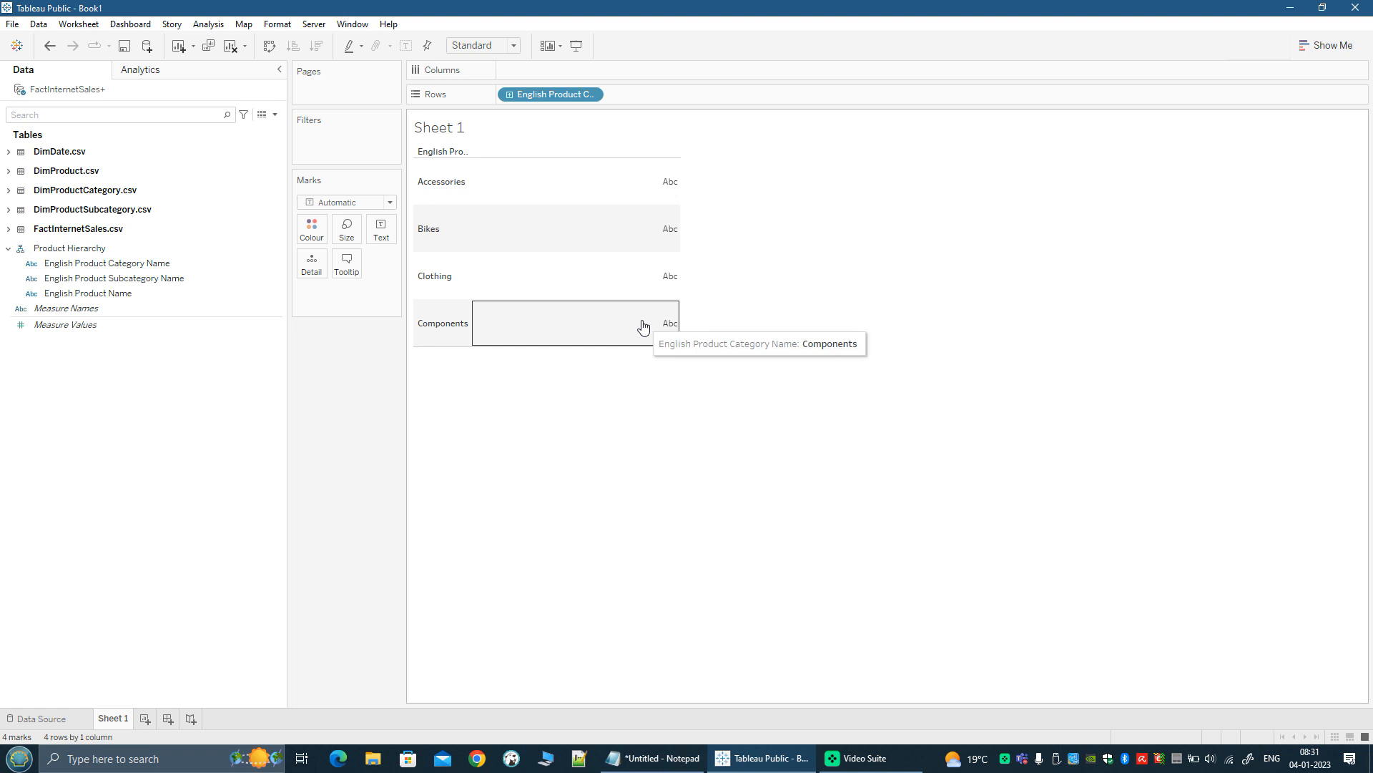
{"action": "left_click", "coordinate": [9, 229]}
{"action": "scroll", "coordinate": [118, 573], "scroll_direction": "down", "scroll_amount": 1}
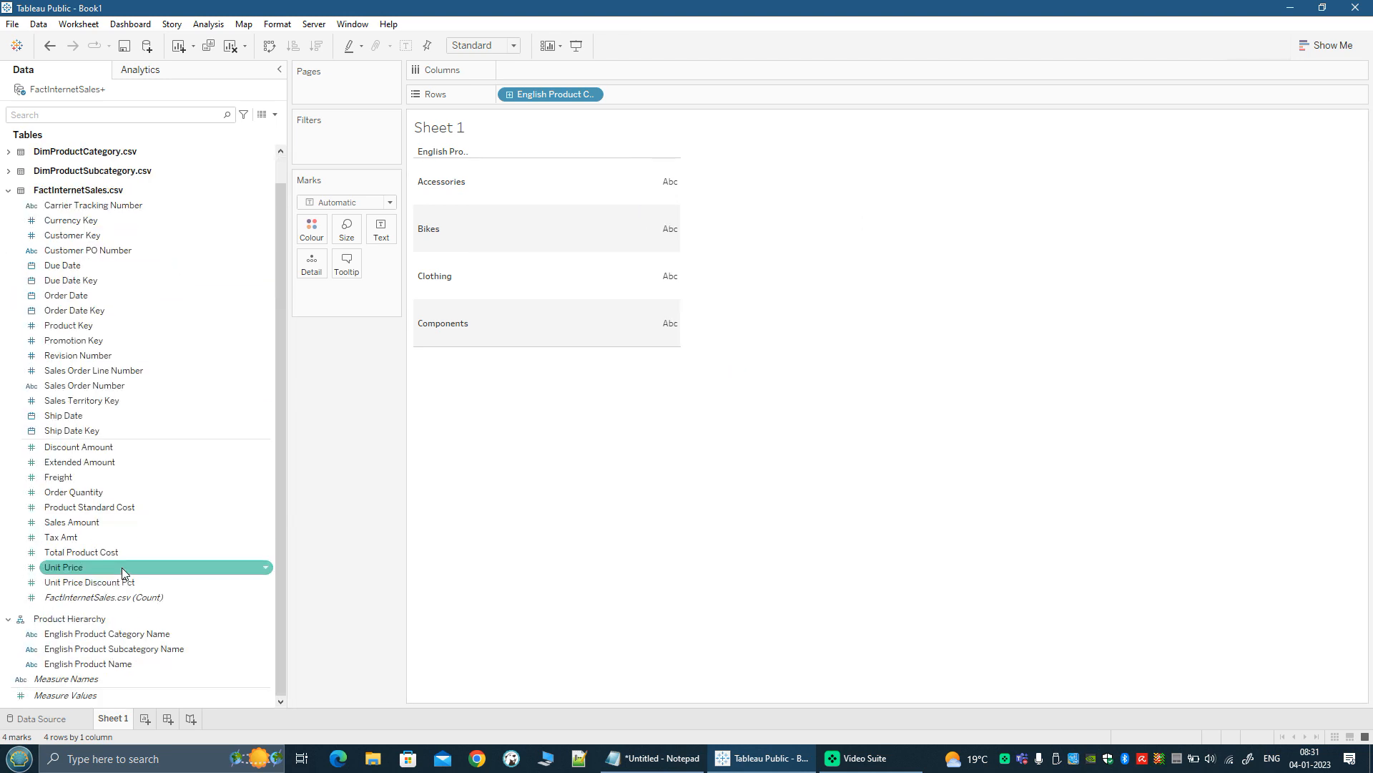
{"action": "double_click", "coordinate": [73, 523]}
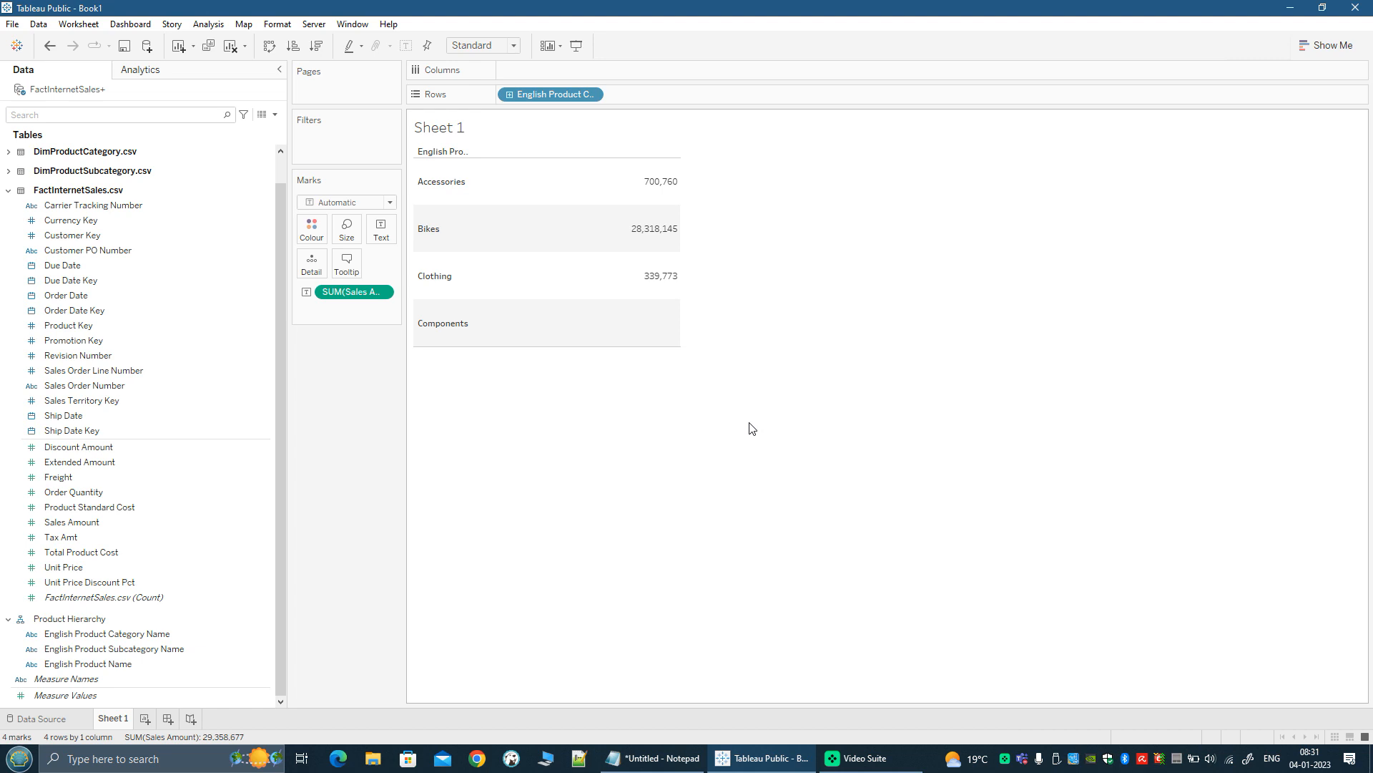
{"action": "left_click", "coordinate": [7, 190]}
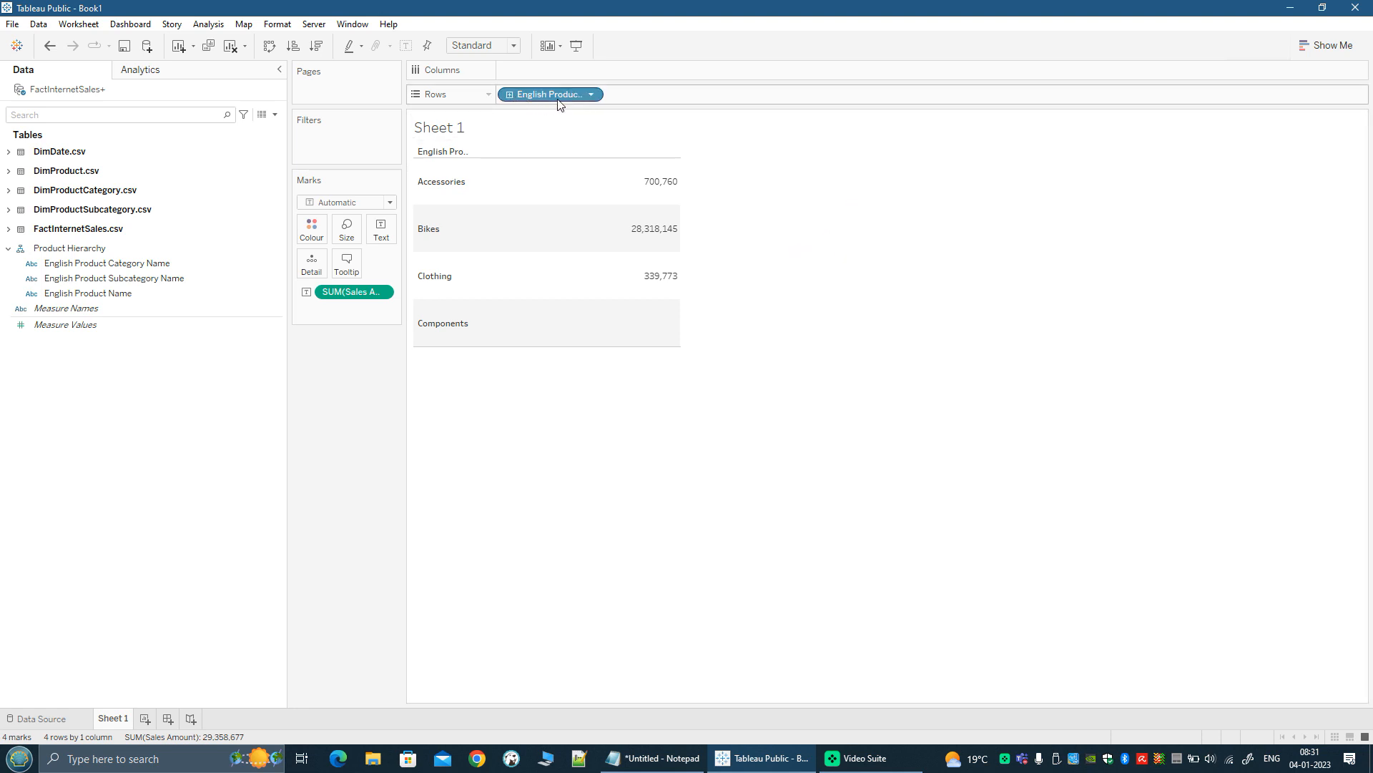
Drill the Sales Amount table down to subcategory and product name, and roll it back up to category level.
{"action": "left_click", "coordinate": [511, 98]}
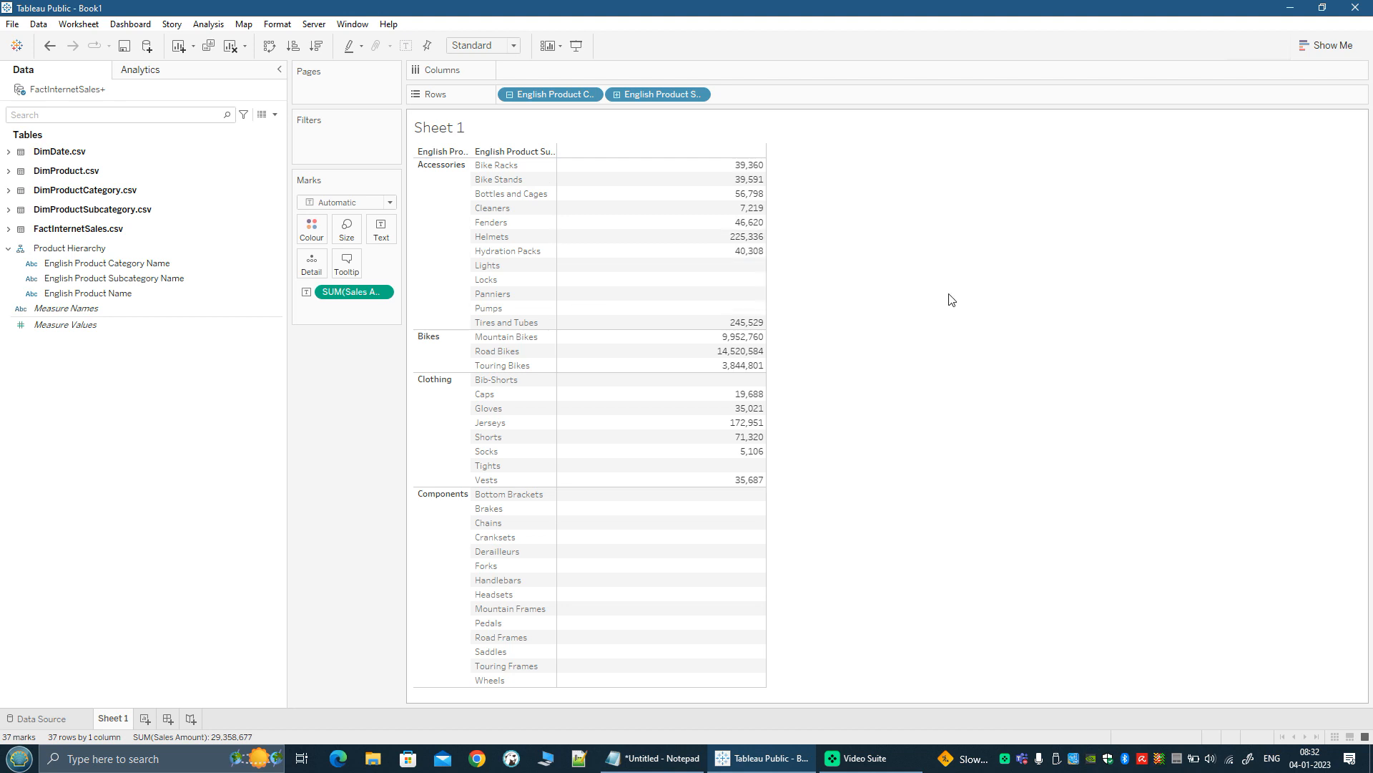
{"action": "left_click", "coordinate": [617, 94]}
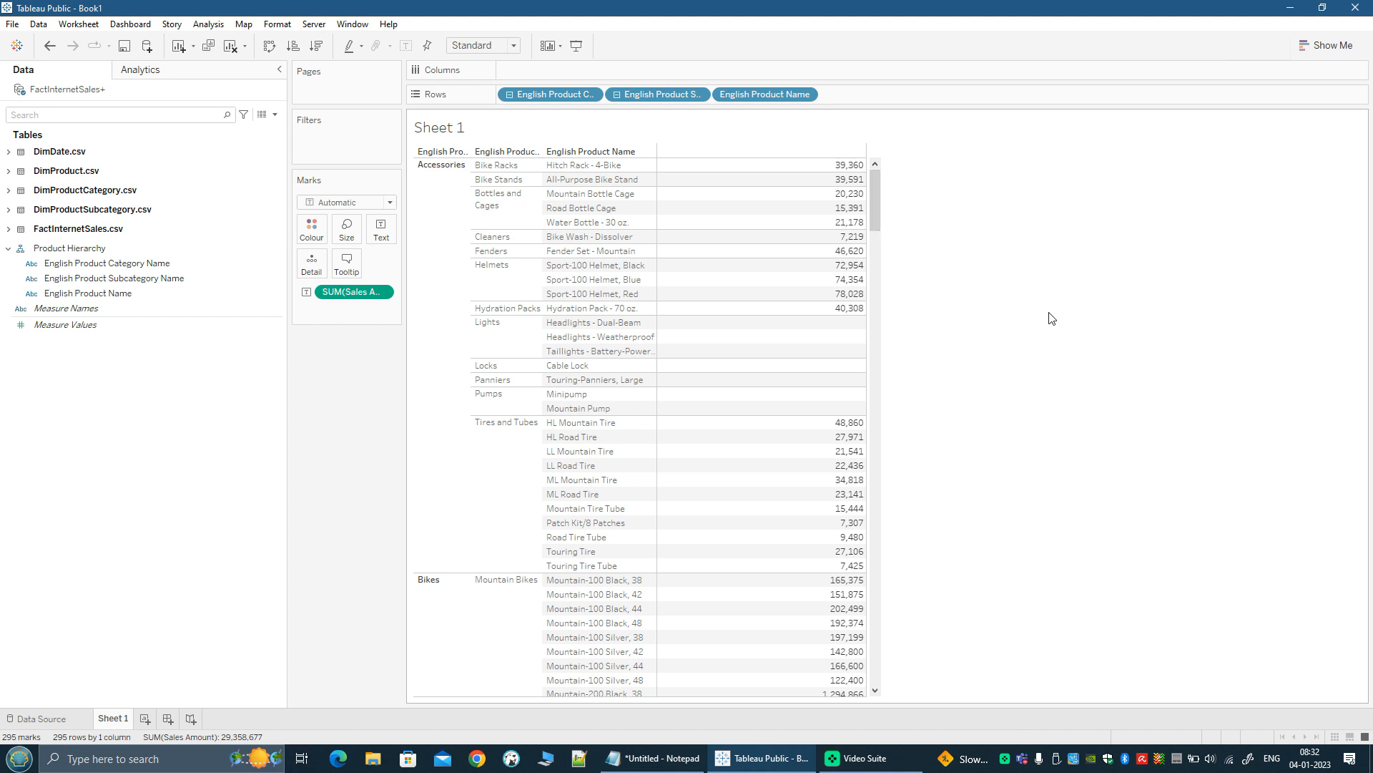
{"action": "left_click", "coordinate": [618, 95]}
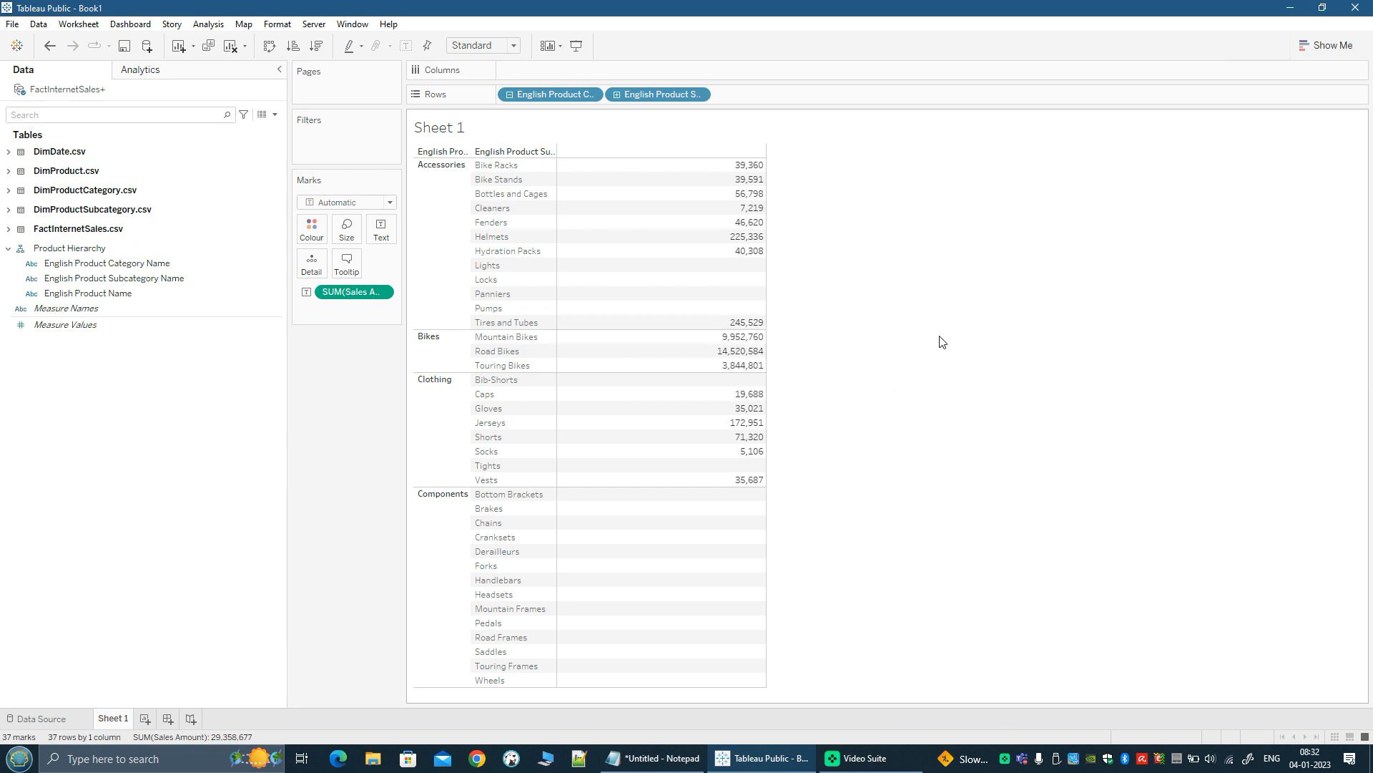
{"action": "left_click", "coordinate": [509, 94]}
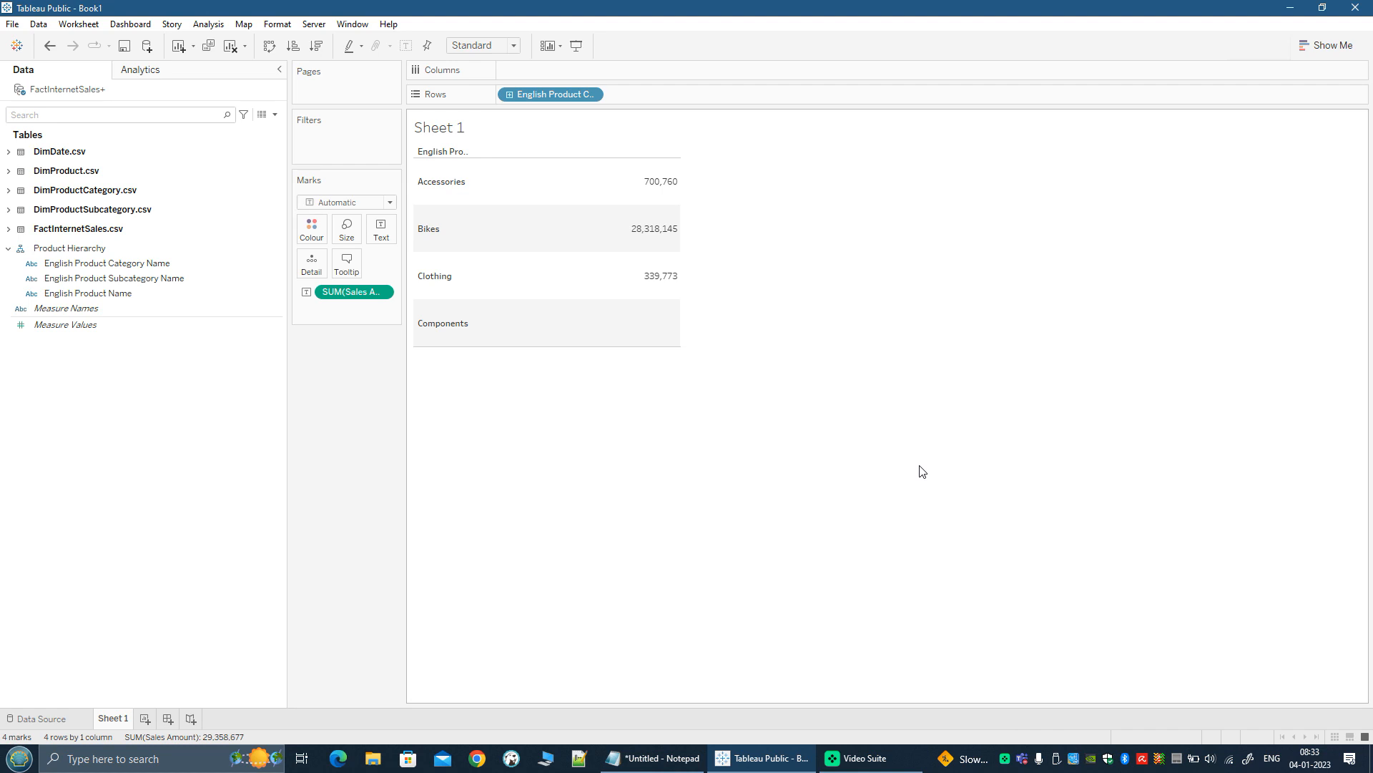
Create a hierarchy named "Calendar" from the Calendar Year field of DimDate.csv.
{"action": "left_click", "coordinate": [120, 264]}
{"action": "left_click", "coordinate": [8, 152]}
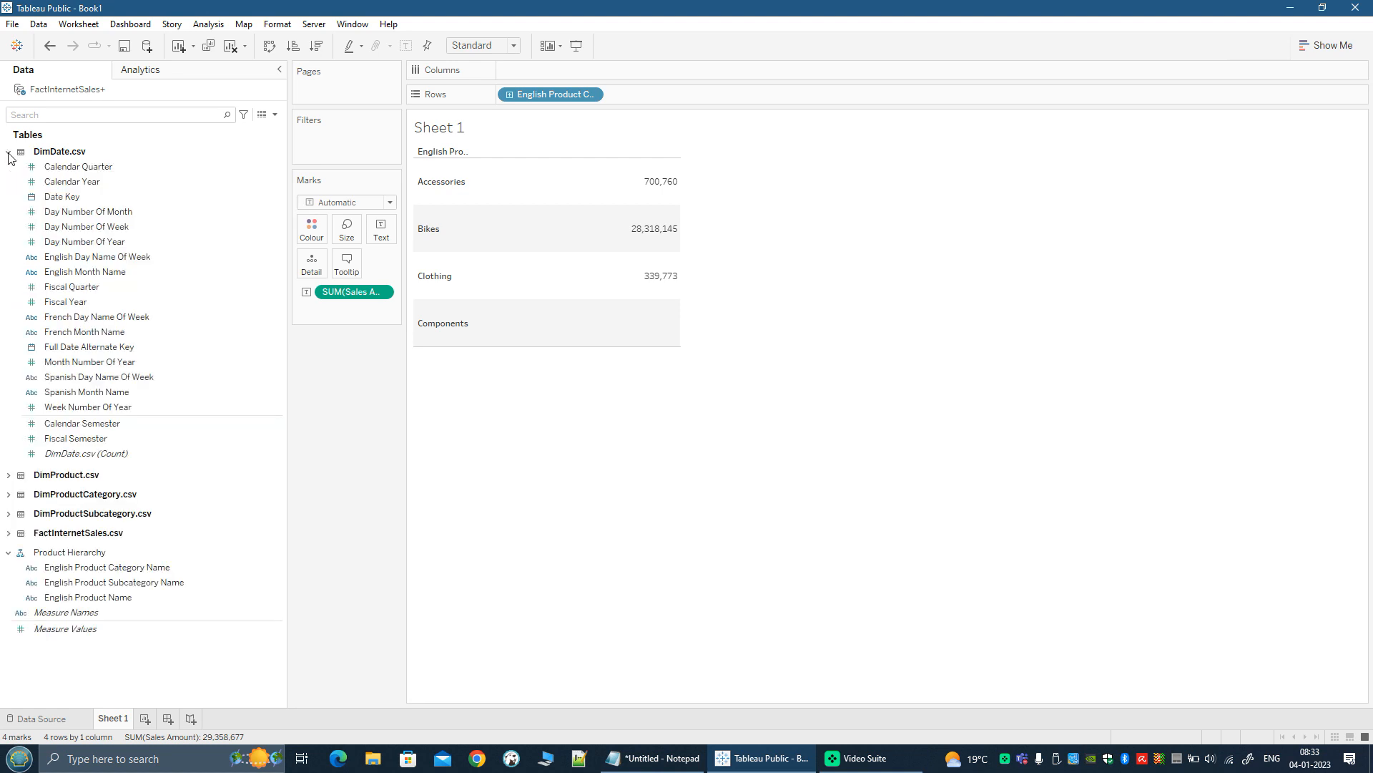
{"action": "left_click", "coordinate": [67, 181]}
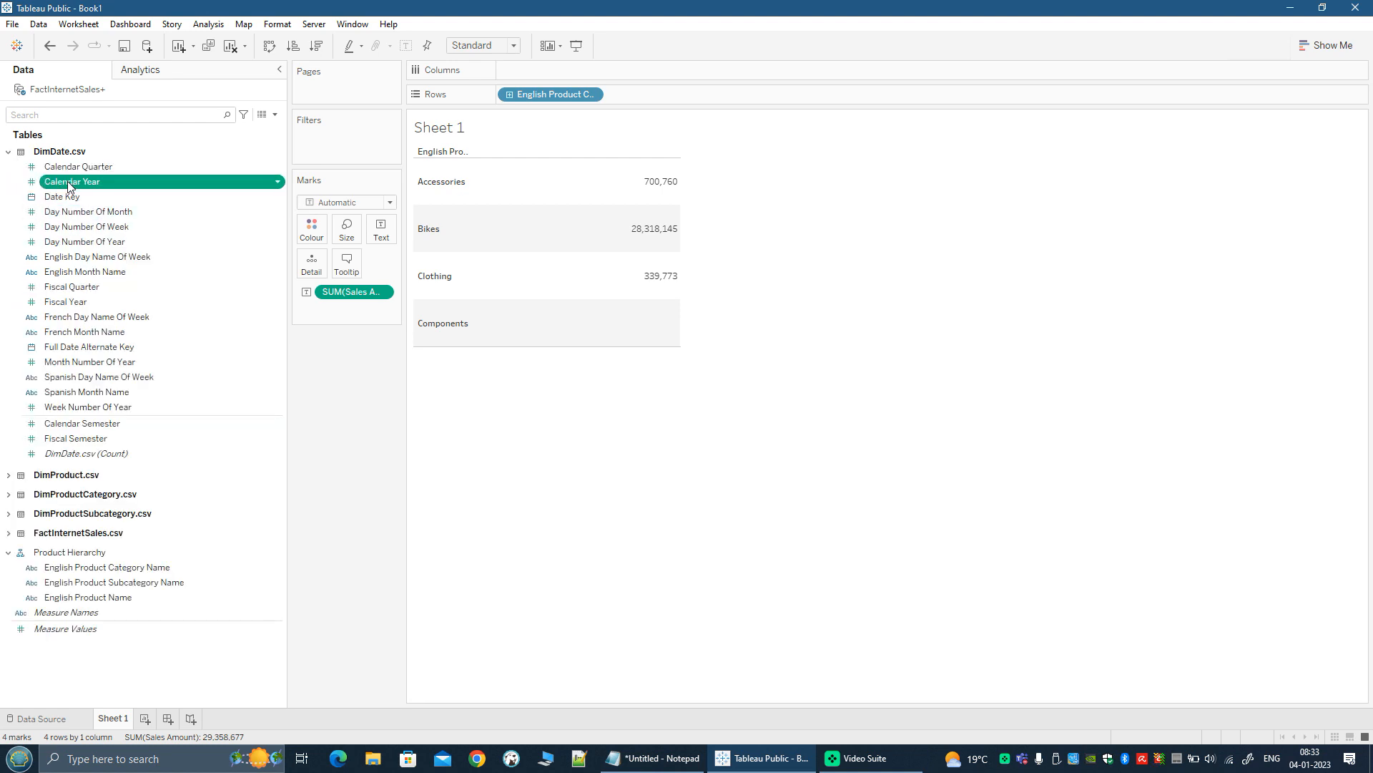
{"action": "right_click", "coordinate": [67, 181]}
{"action": "mouse_move", "coordinate": [161, 443]}
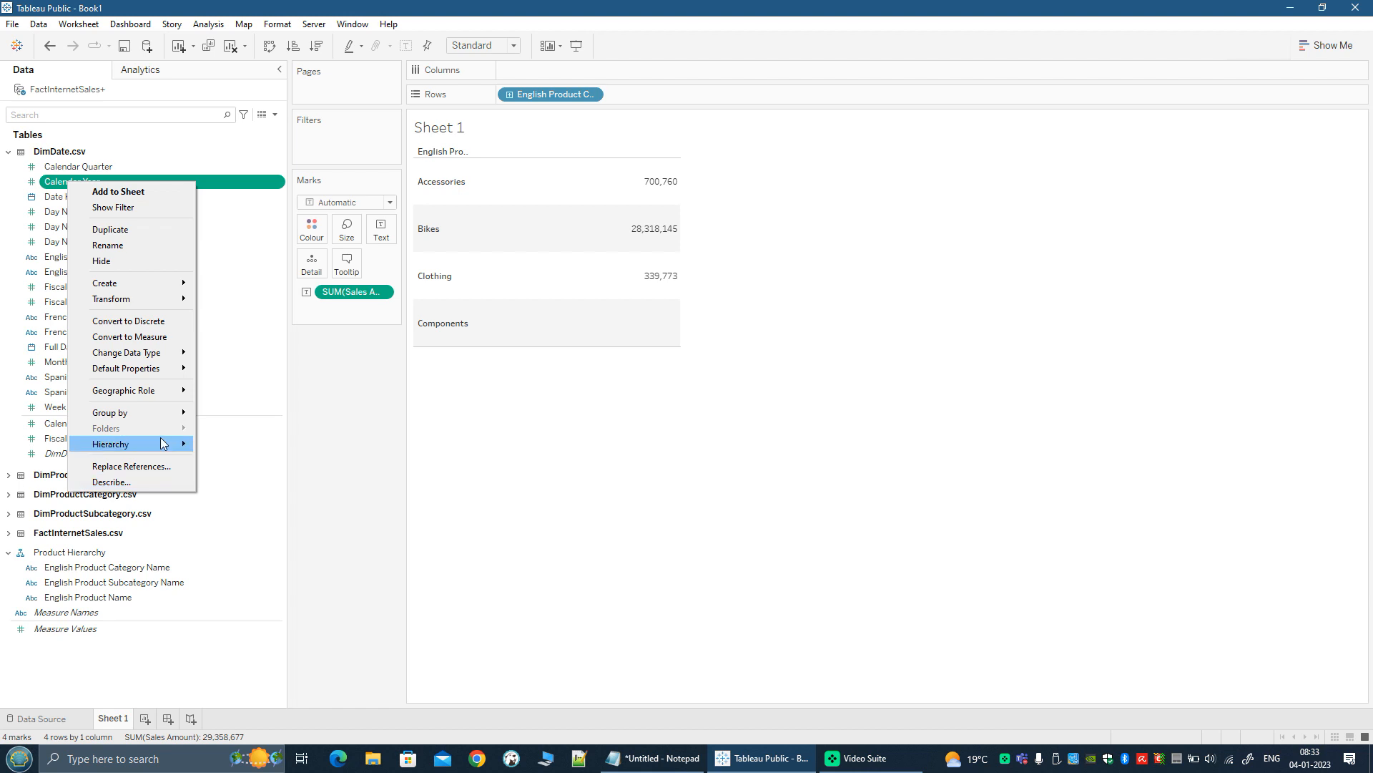
{"action": "mouse_move", "coordinate": [264, 447]}
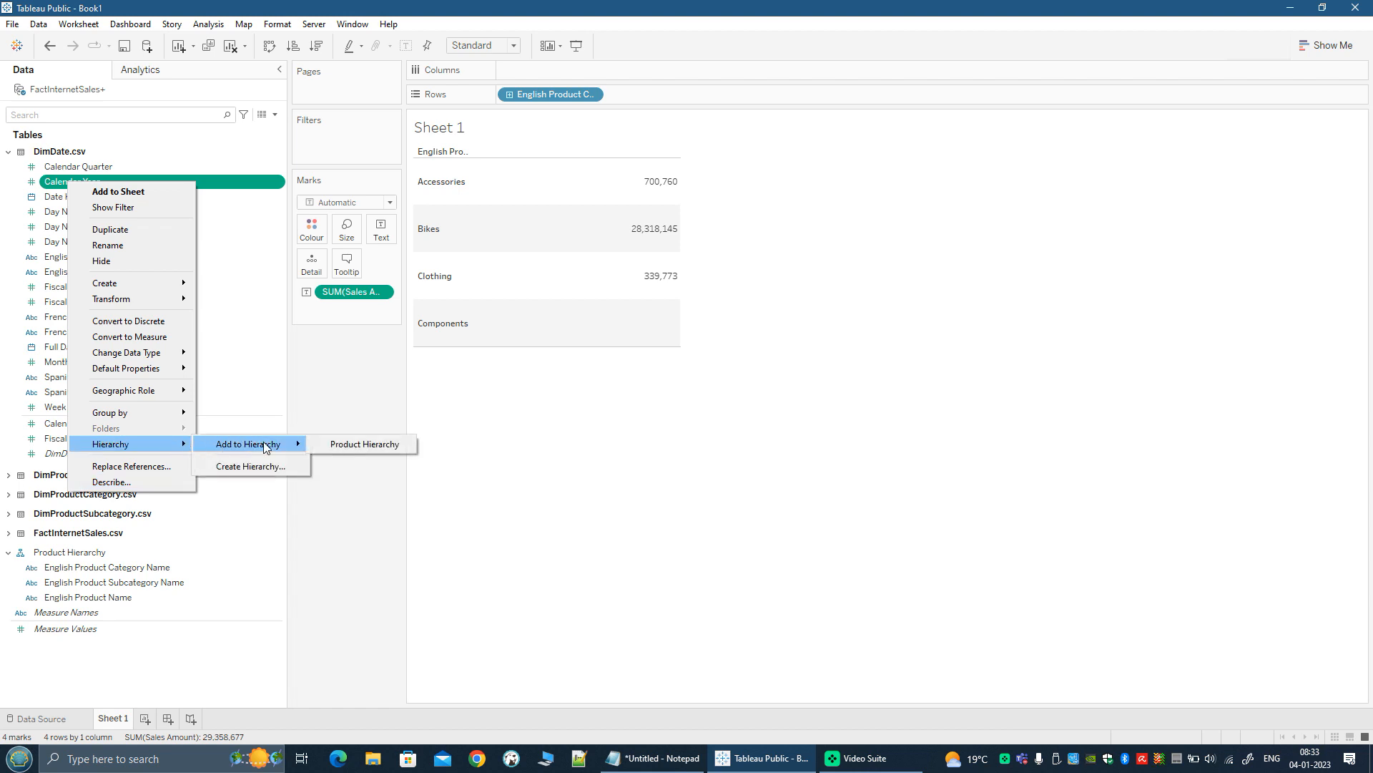
{"action": "left_click", "coordinate": [263, 465]}
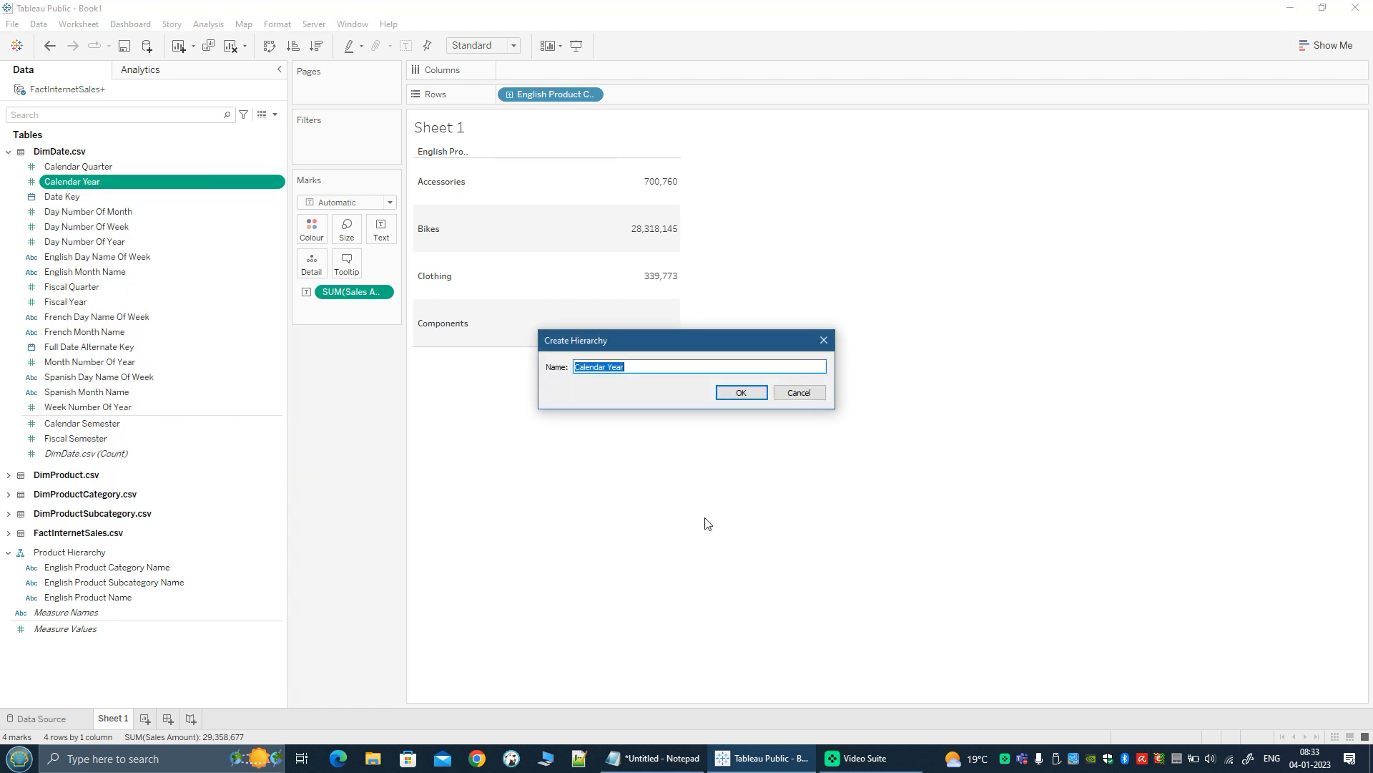
{"action": "key", "text": "End"}
{"action": "key", "text": "BackSpace"}
{"action": "key", "text": "BackSpace"}
{"action": "key", "text": "BackSpace"}
{"action": "left_click", "coordinate": [744, 394]}
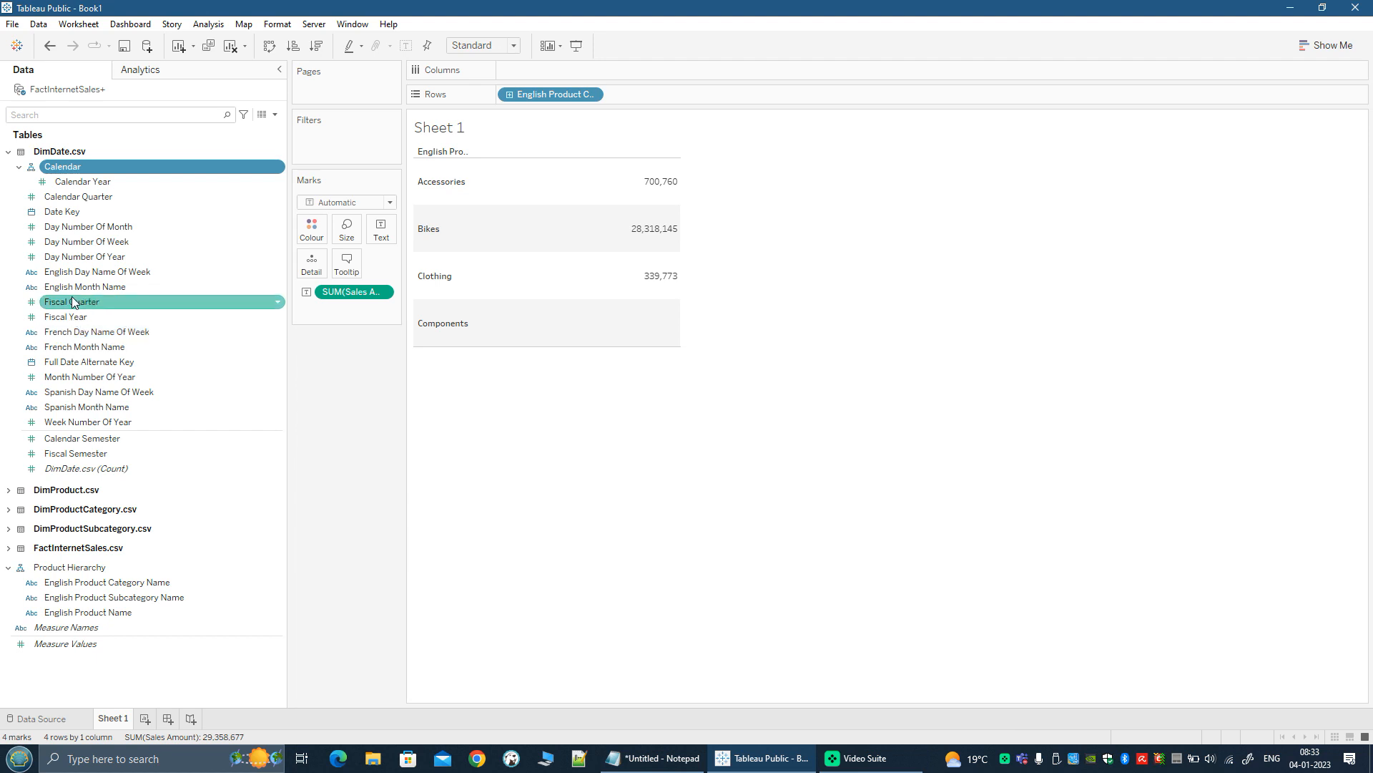
Add Calendar Quarter and English Month Name below Calendar Year in the Calendar hierarchy.
{"action": "mouse_move", "coordinate": [68, 307]}
{"action": "left_mouse_down"}
{"action": "mouse_move", "coordinate": [80, 188]}
{"action": "mouse_move", "coordinate": [81, 333]}
{"action": "mouse_move", "coordinate": [76, 302]}
{"action": "mouse_move", "coordinate": [66, 315]}
{"action": "left_mouse_up"}
{"action": "left_click", "coordinate": [56, 199]}
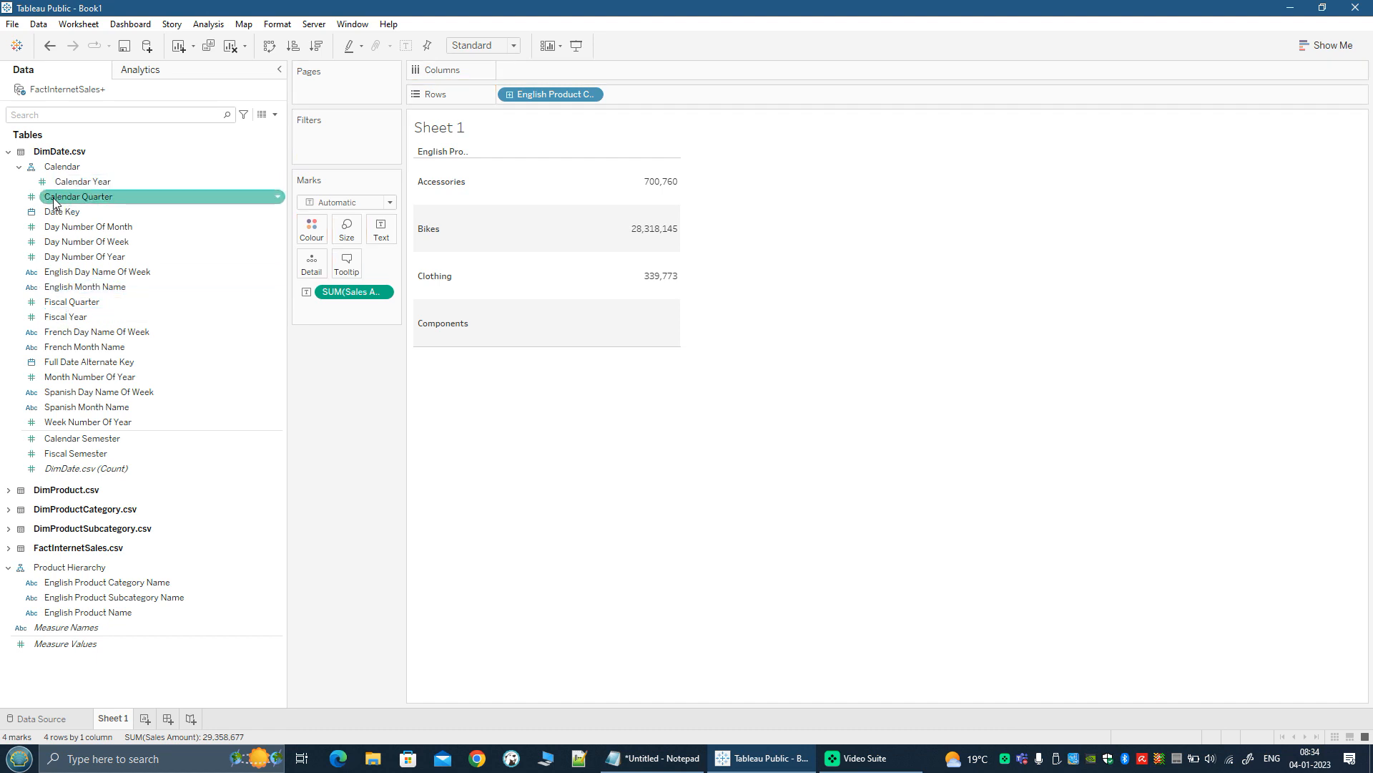
{"action": "left_click_drag", "start_coordinate": [57, 195], "coordinate": [66, 194]}
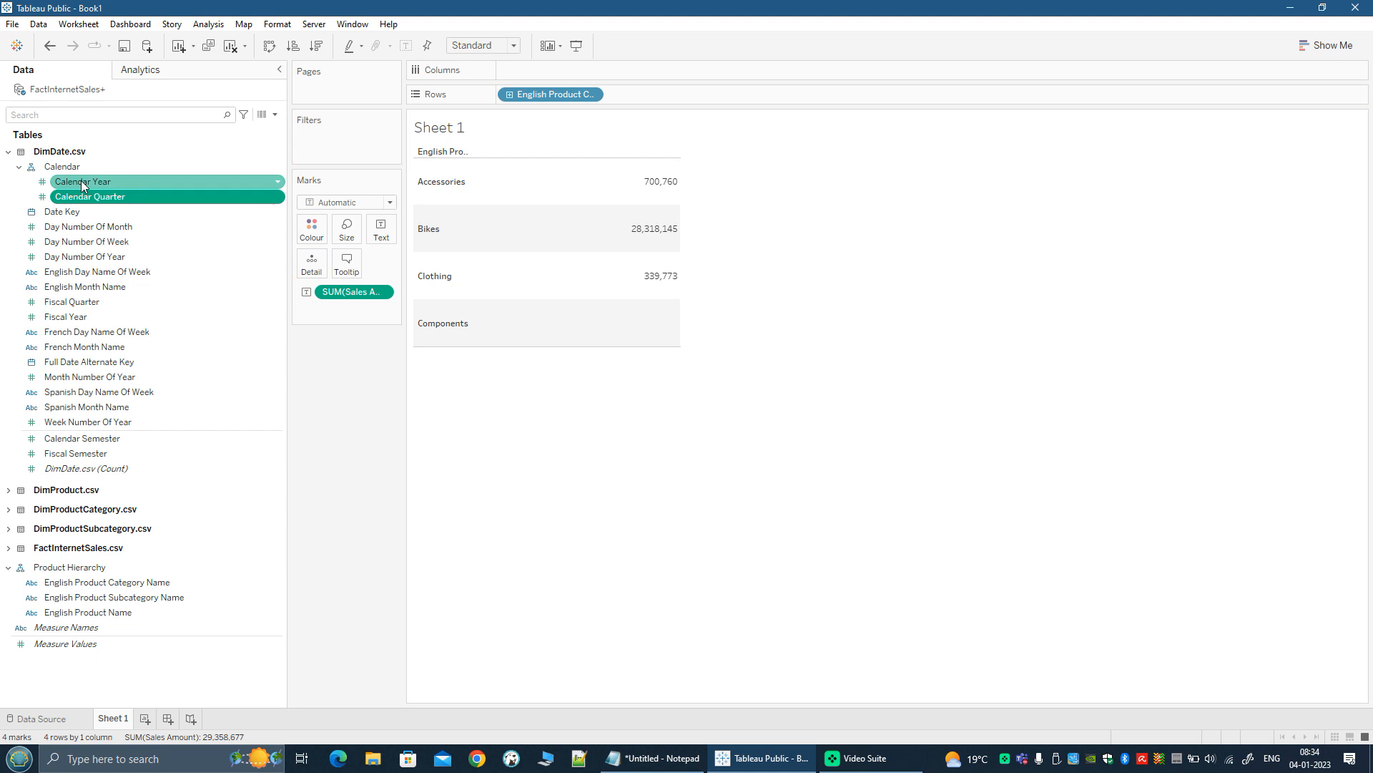
{"action": "left_click_drag", "start_coordinate": [71, 289], "coordinate": [90, 201]}
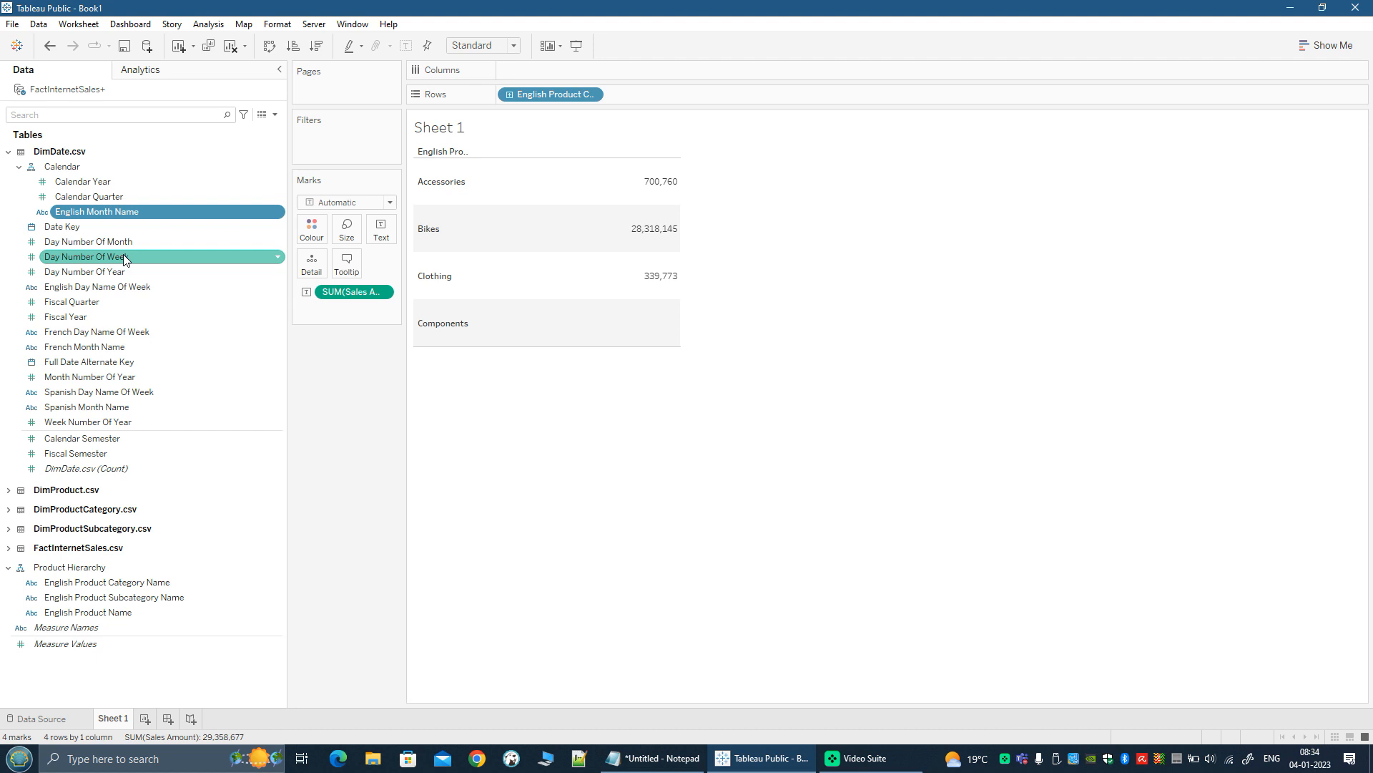
Replace the product category on Rows with the Calendar hierarchy, and show the chart recommendations.
{"action": "left_click_drag", "start_coordinate": [537, 96], "coordinate": [103, 391]}
{"action": "left_click_drag", "start_coordinate": [59, 165], "coordinate": [540, 97]}
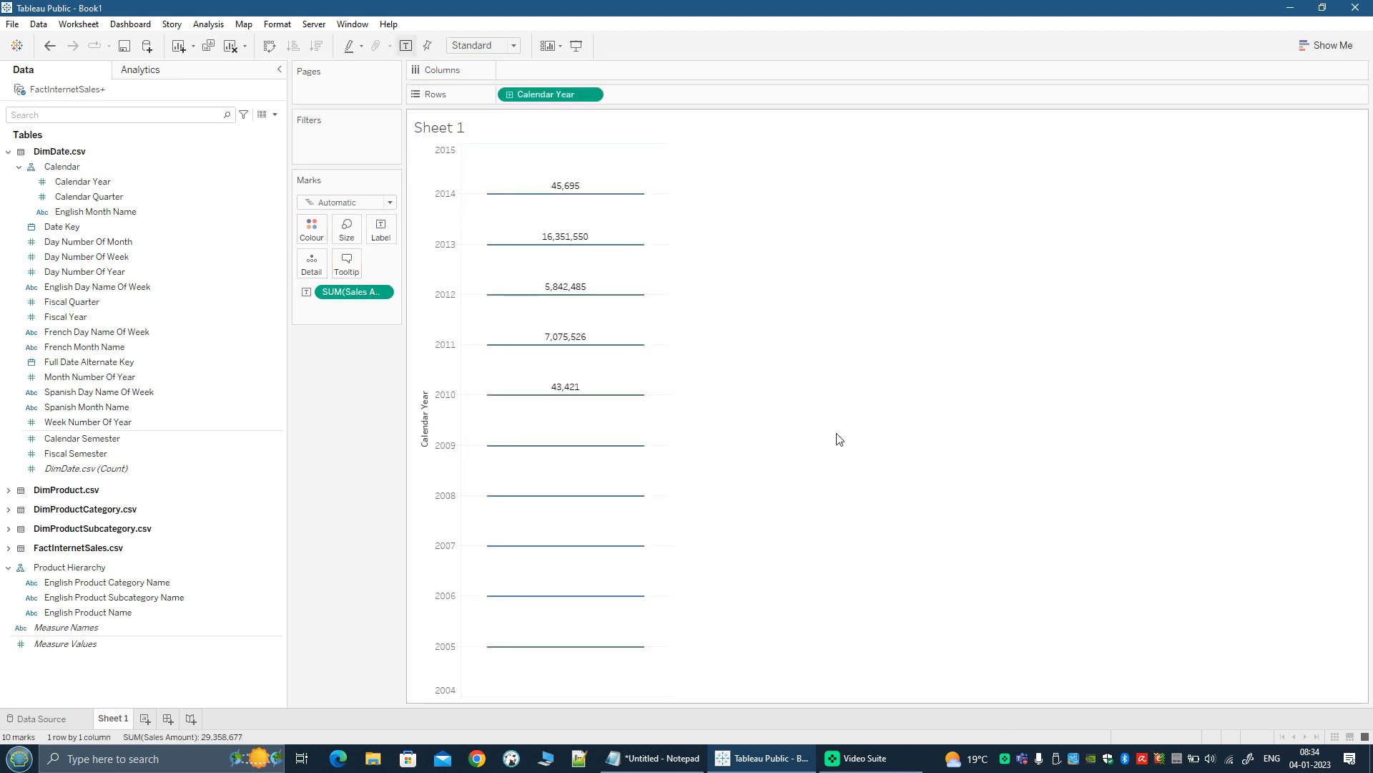
{"action": "left_click", "coordinate": [1327, 45]}
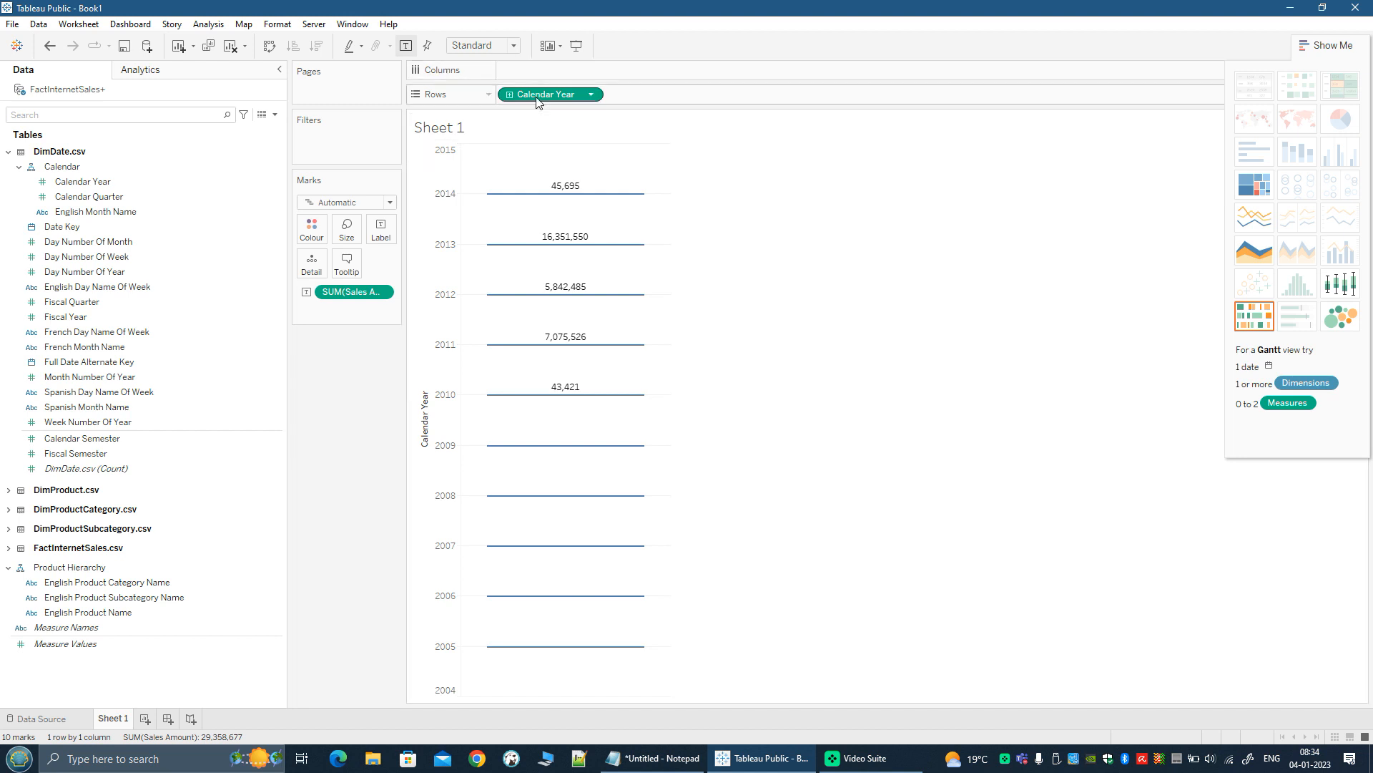
Convert Calendar Year on Rows to a discrete field so Sales Amount is listed by year.
{"action": "left_click", "coordinate": [591, 94]}
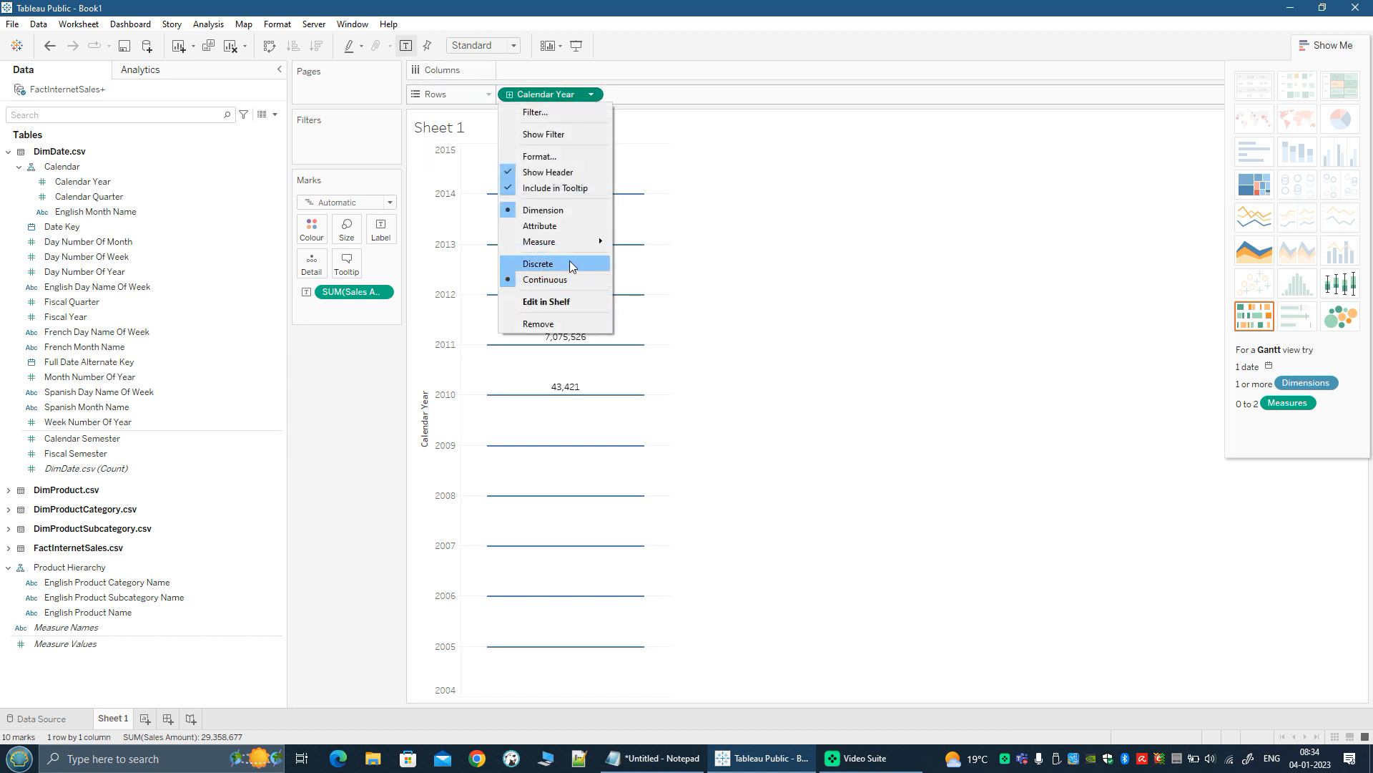
{"action": "left_click", "coordinate": [542, 263]}
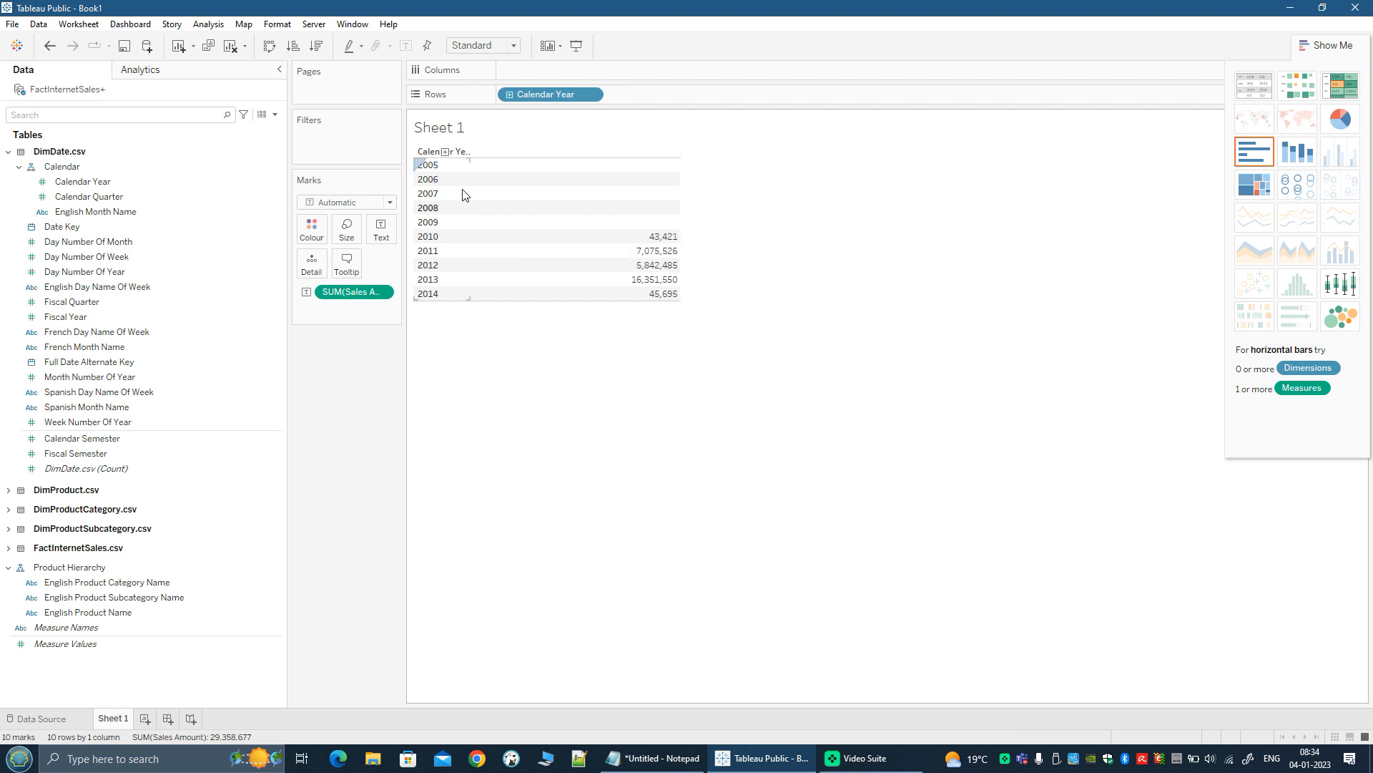
{"action": "mouse_move", "coordinate": [639, 238]}
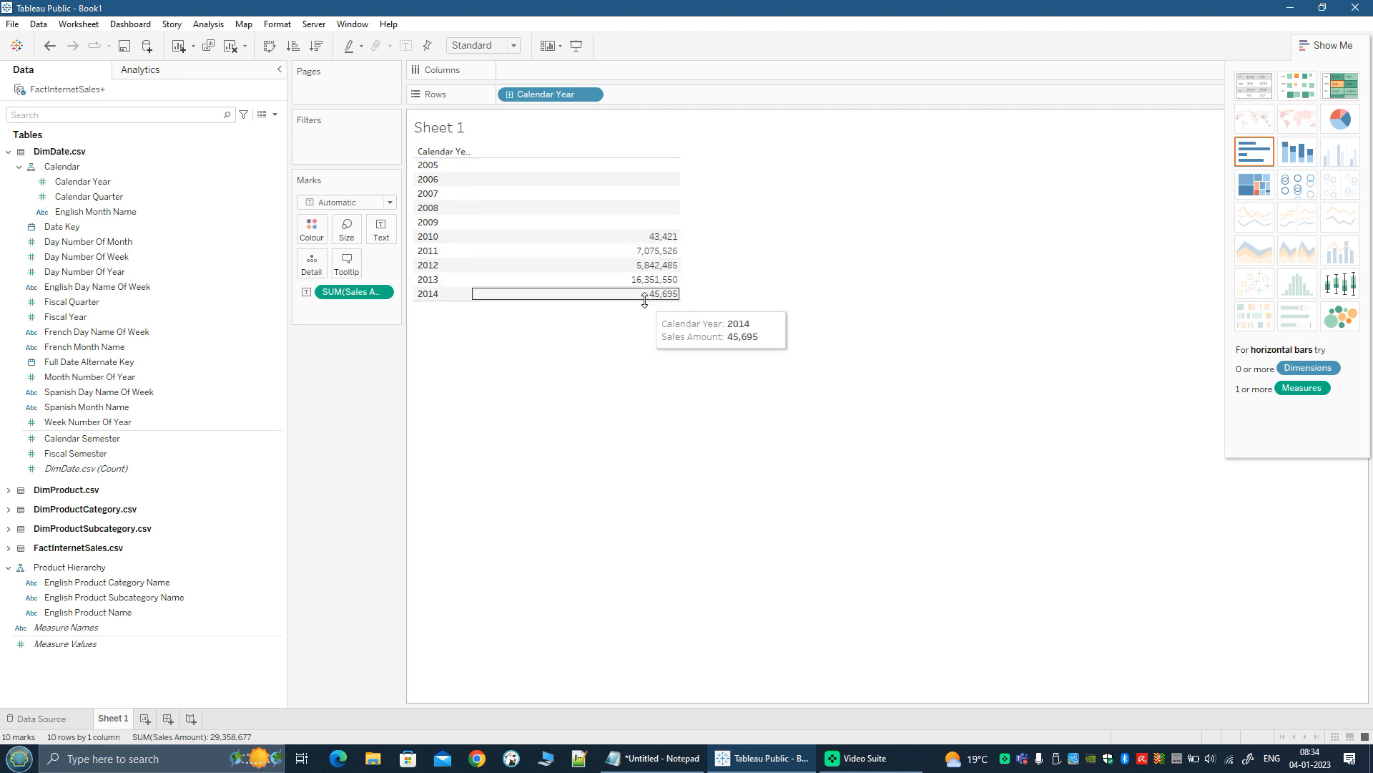
Drill the year table down to Calendar Quarter as a discrete field, and further to English Month Name.
{"action": "left_click", "coordinate": [510, 95]}
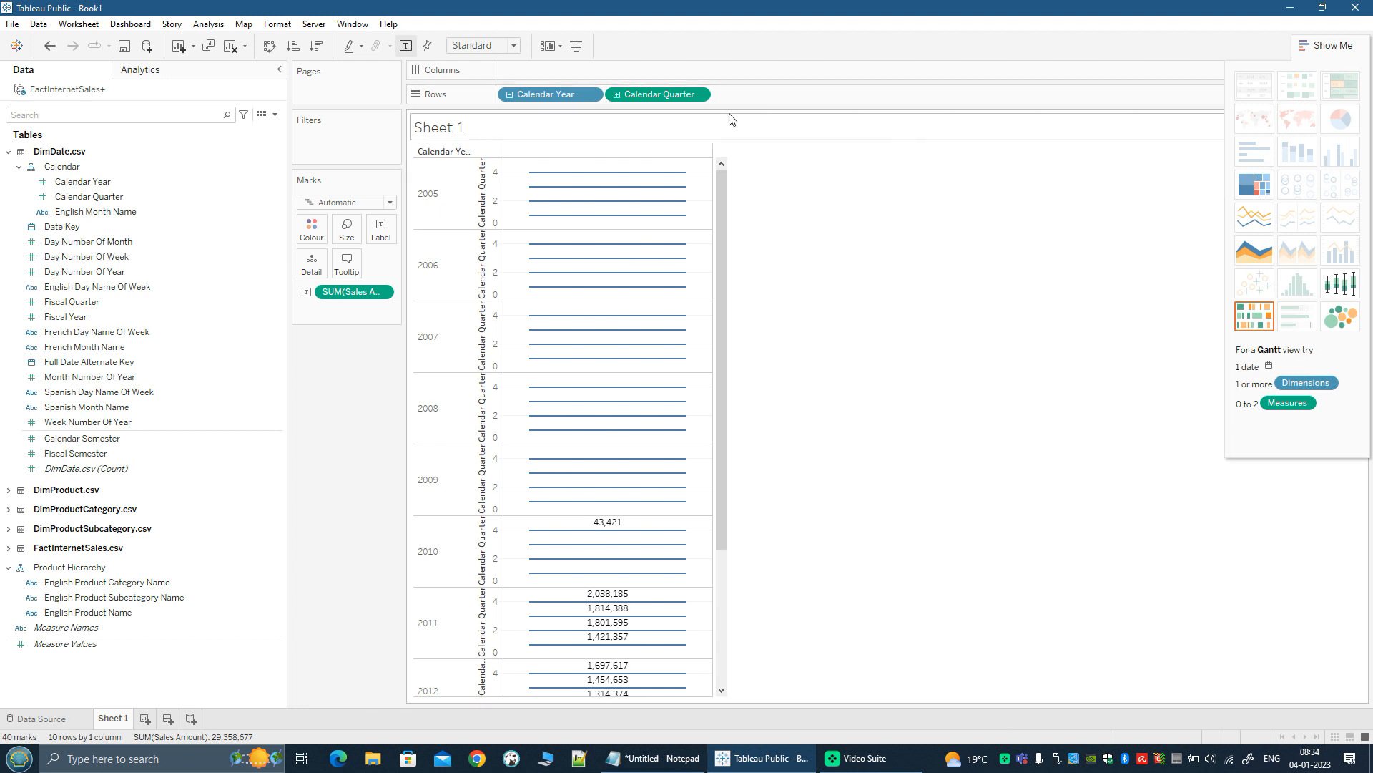
{"action": "left_click", "coordinate": [698, 94]}
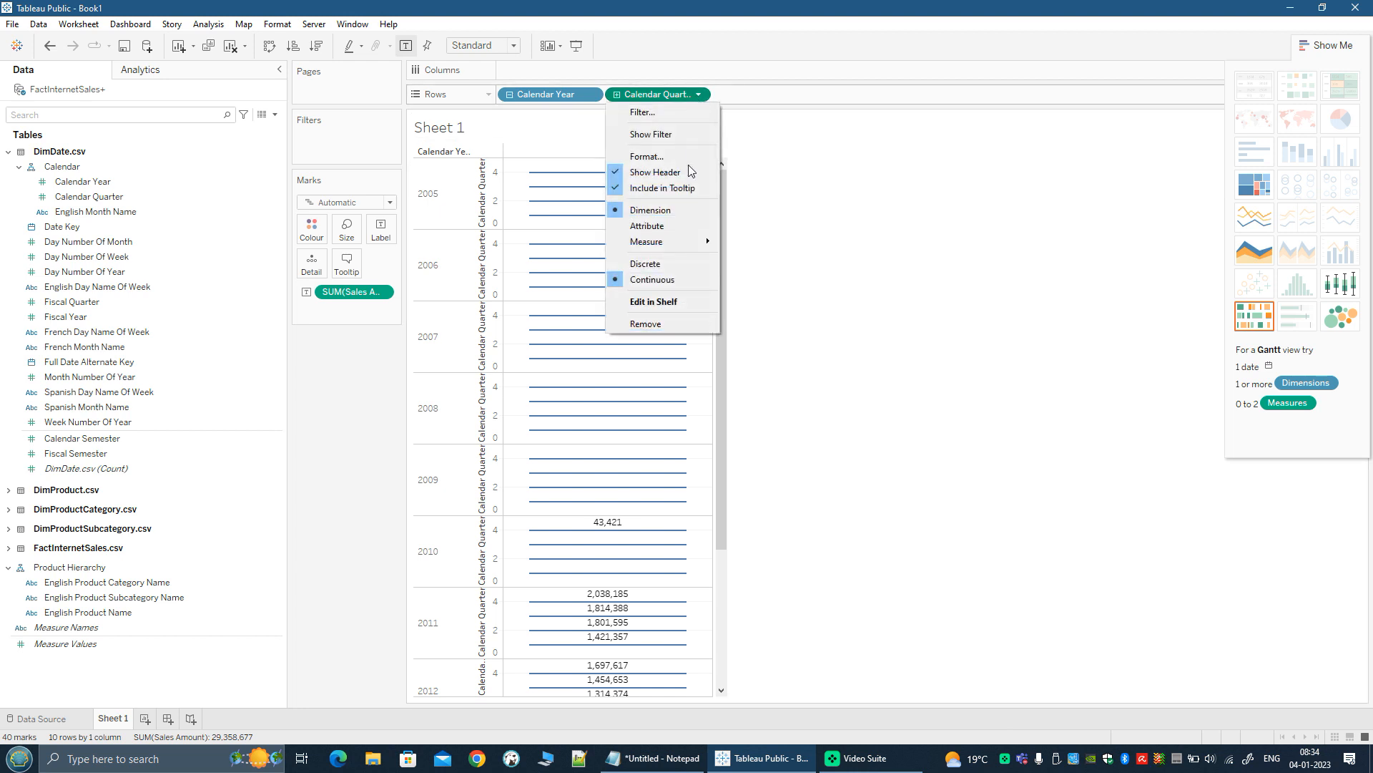
{"action": "left_click", "coordinate": [679, 267]}
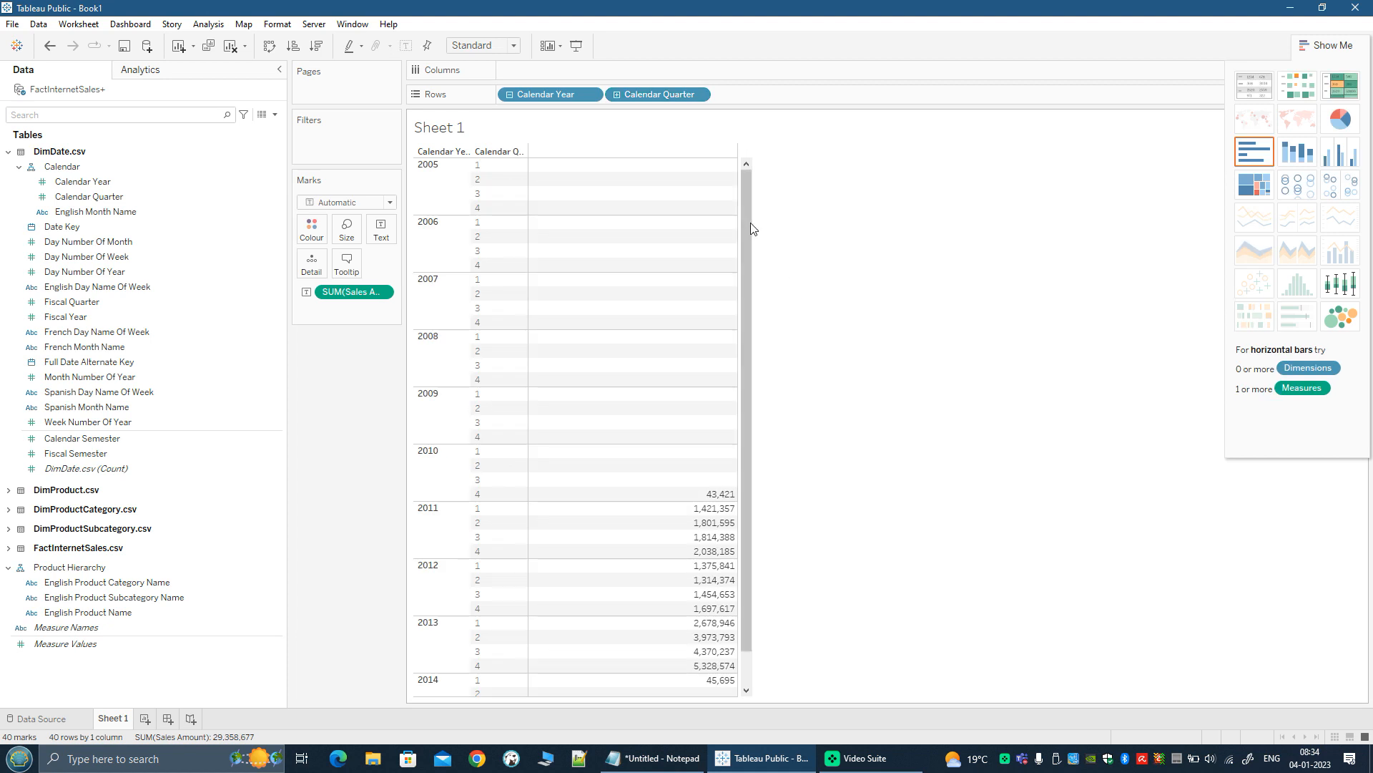
{"action": "left_click_drag", "start_coordinate": [748, 221], "coordinate": [749, 253]}
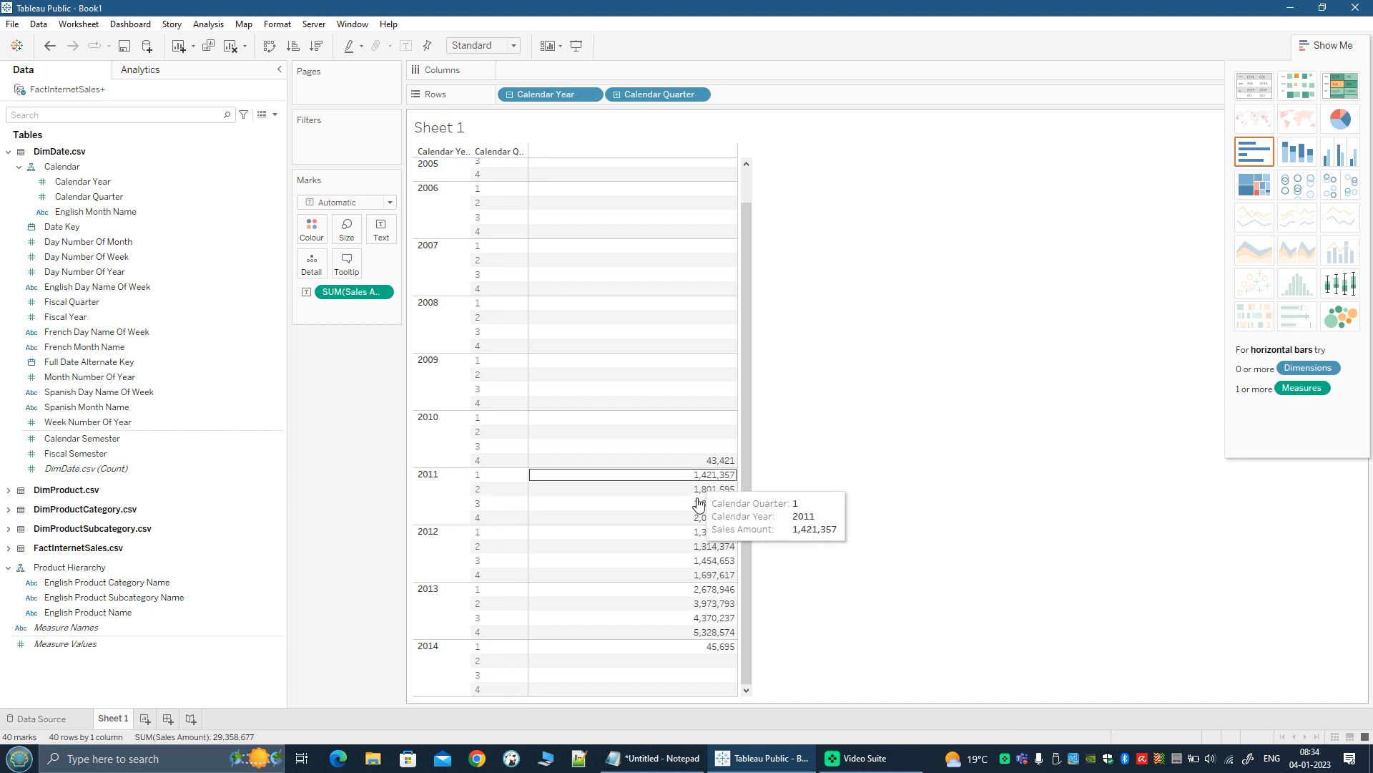
{"action": "left_click", "coordinate": [617, 94]}
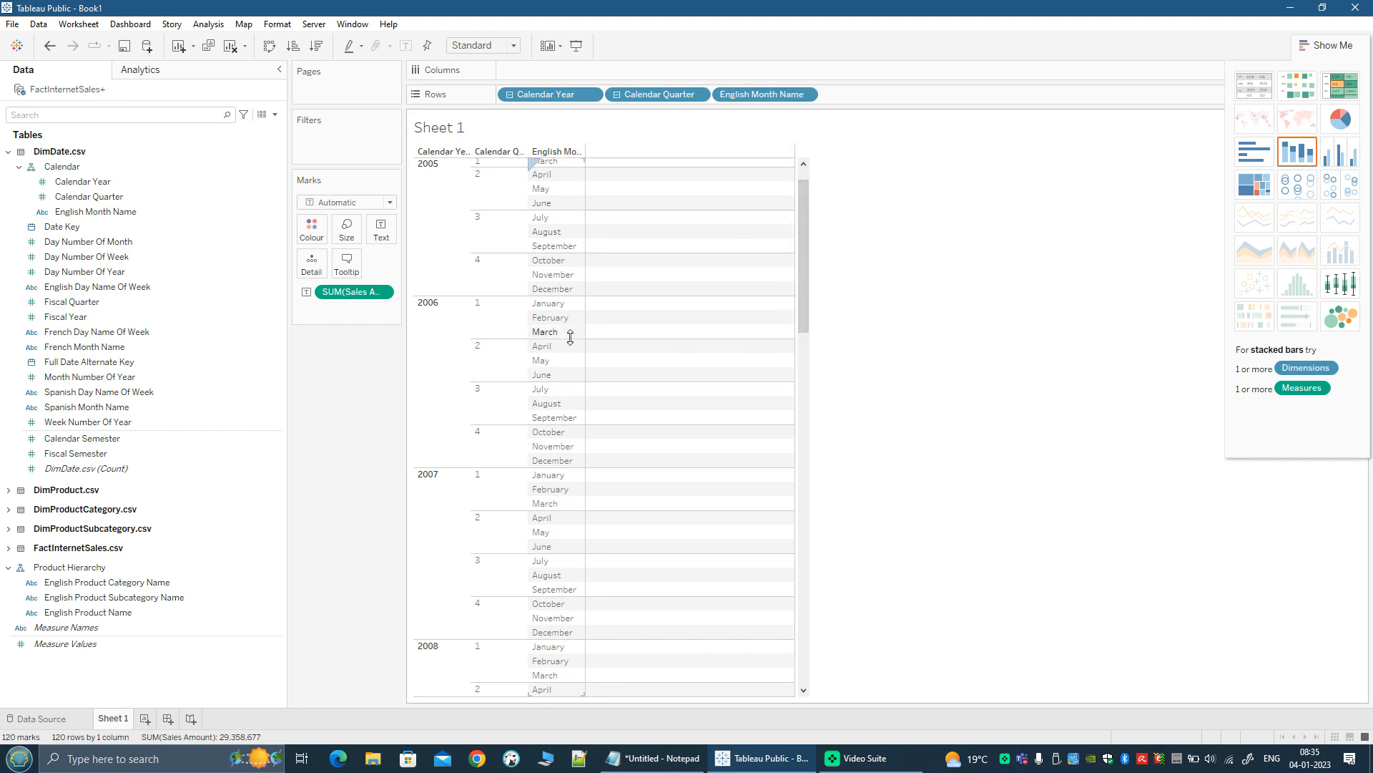
{"action": "scroll", "coordinate": [561, 633], "scroll_direction": "down", "scroll_amount": 20}
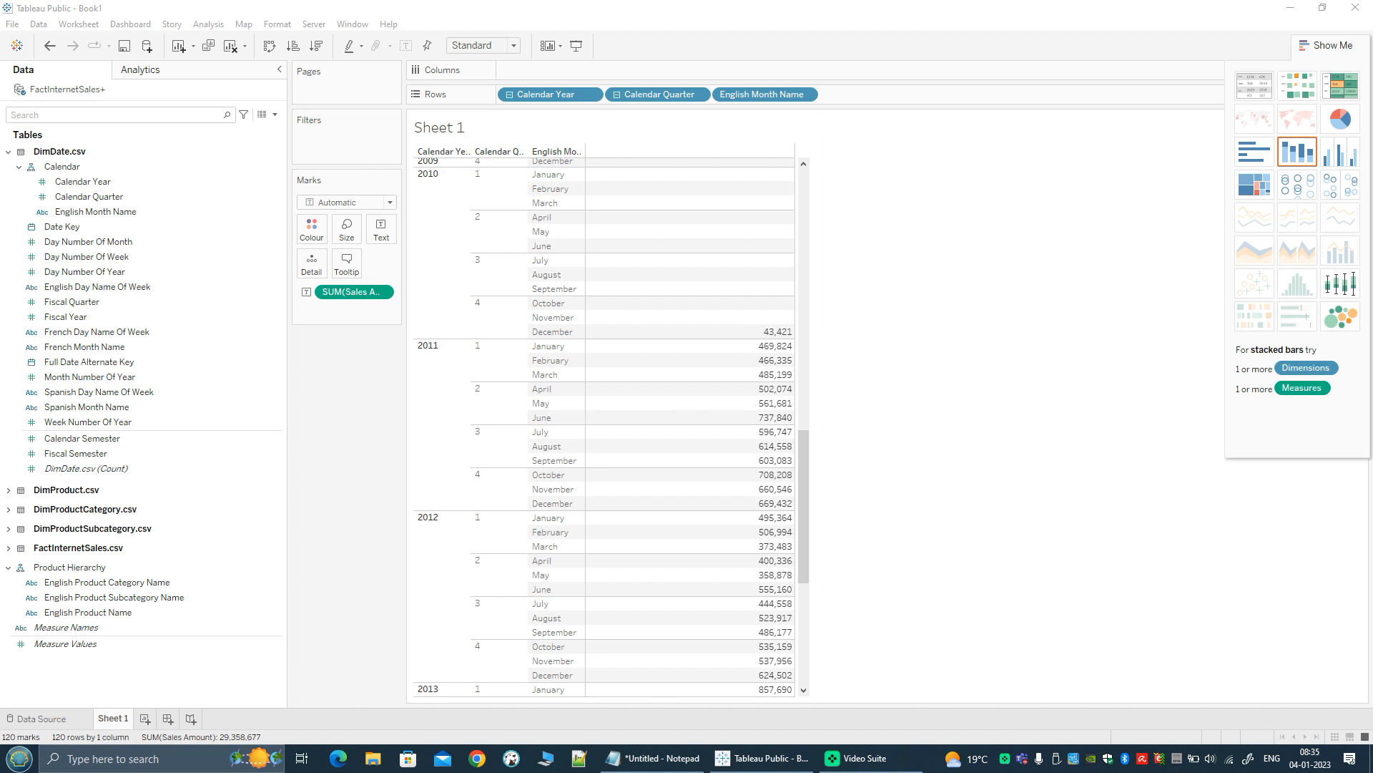
Switch to Notepad and add the heading "Slice and Dice" several lines below "Roll-Up".
{"action": "left_click", "coordinate": [657, 760]}
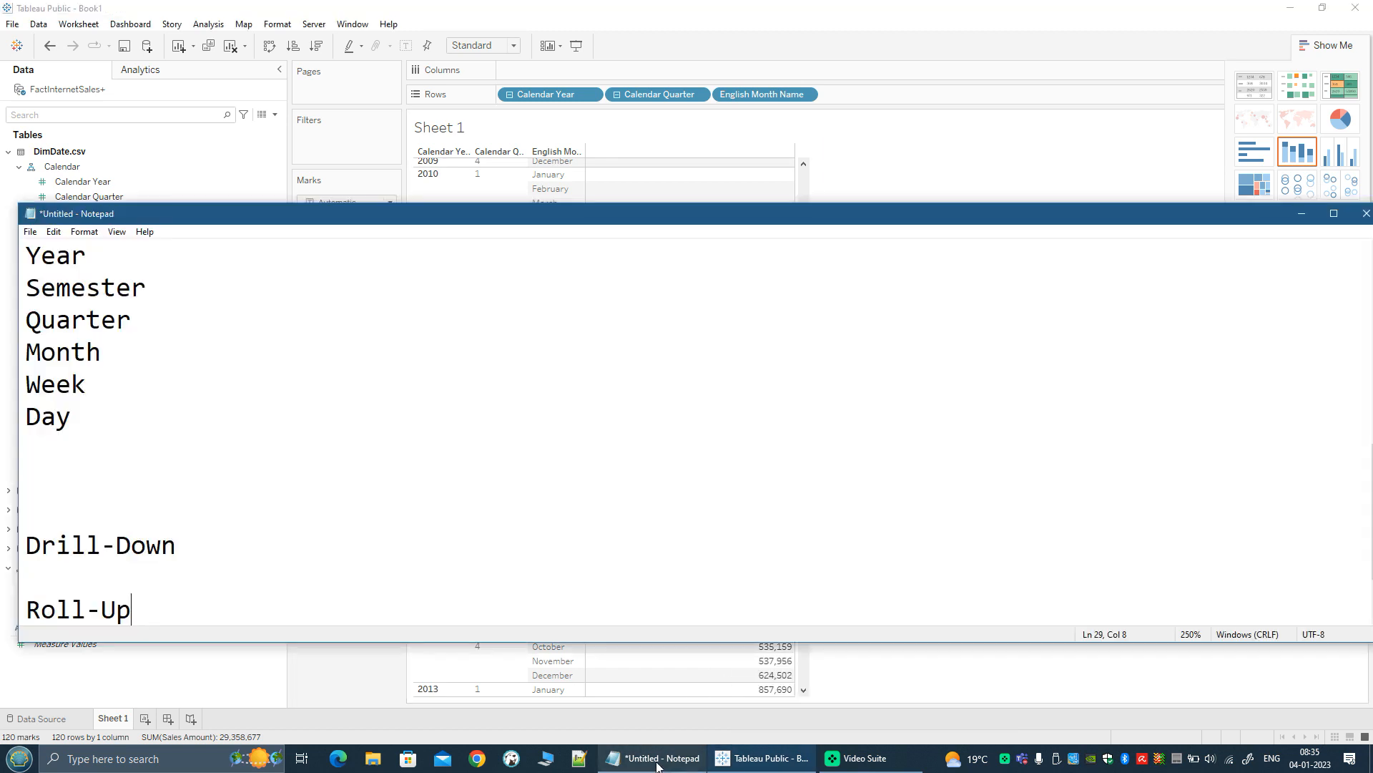
{"action": "scroll", "coordinate": [537, 479], "scroll_direction": "down", "scroll_amount": 1}
{"action": "key", "text": "Return"}
{"action": "key", "text": "Return"}
{"action": "key", "text": "Return"}
{"action": "key", "text": "Return"}
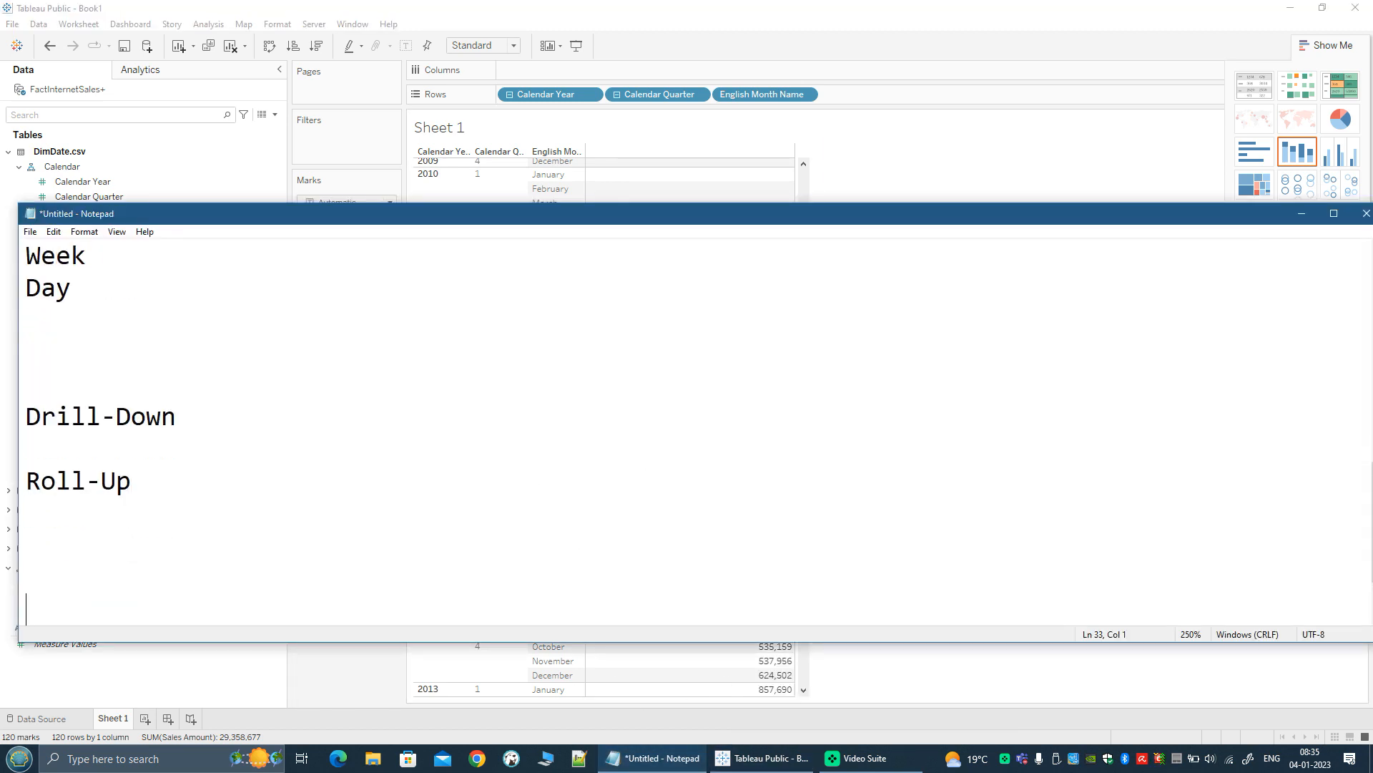
{"action": "key", "text": "Return"}
{"action": "key", "text": "Return"}
{"action": "scroll", "coordinate": [423, 505], "scroll_direction": "down", "scroll_amount": 1}
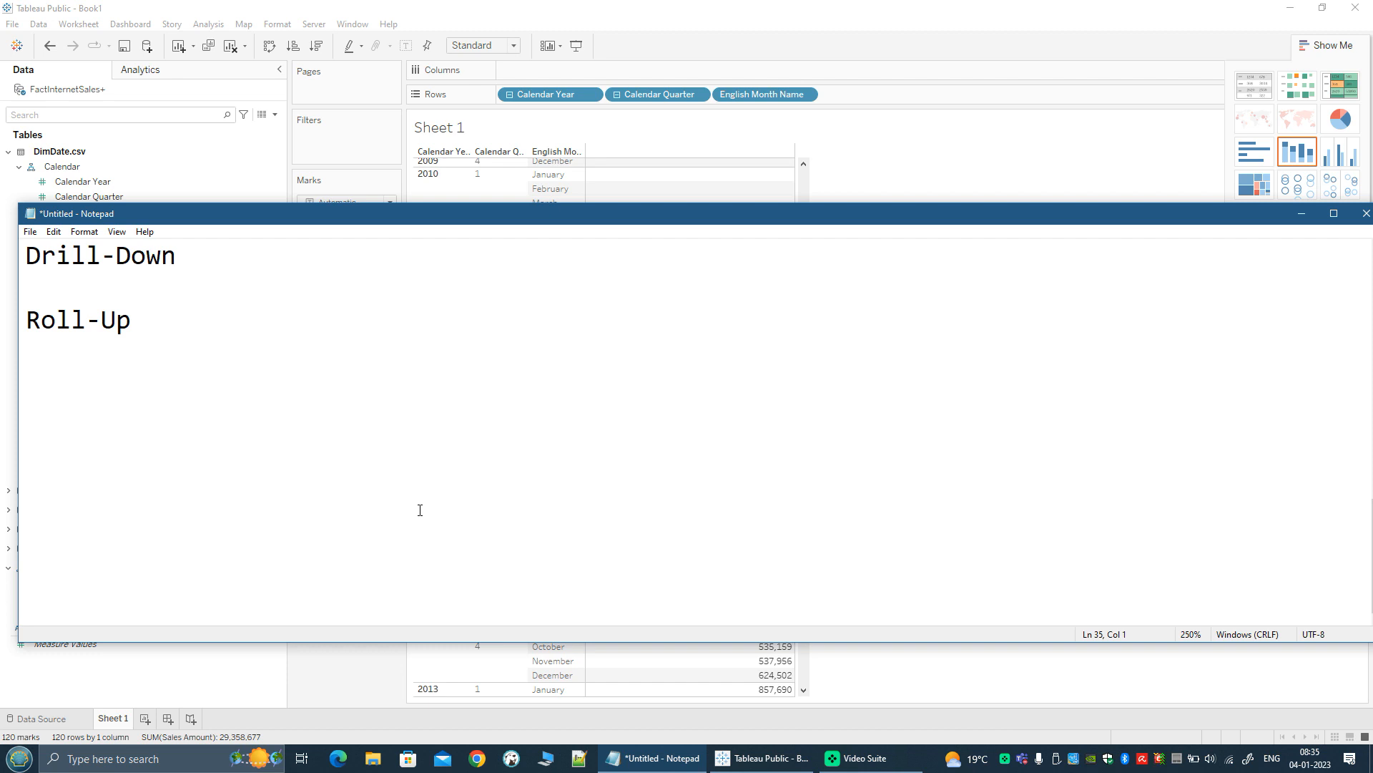
{"action": "type", "text": "Slice and Dice"}
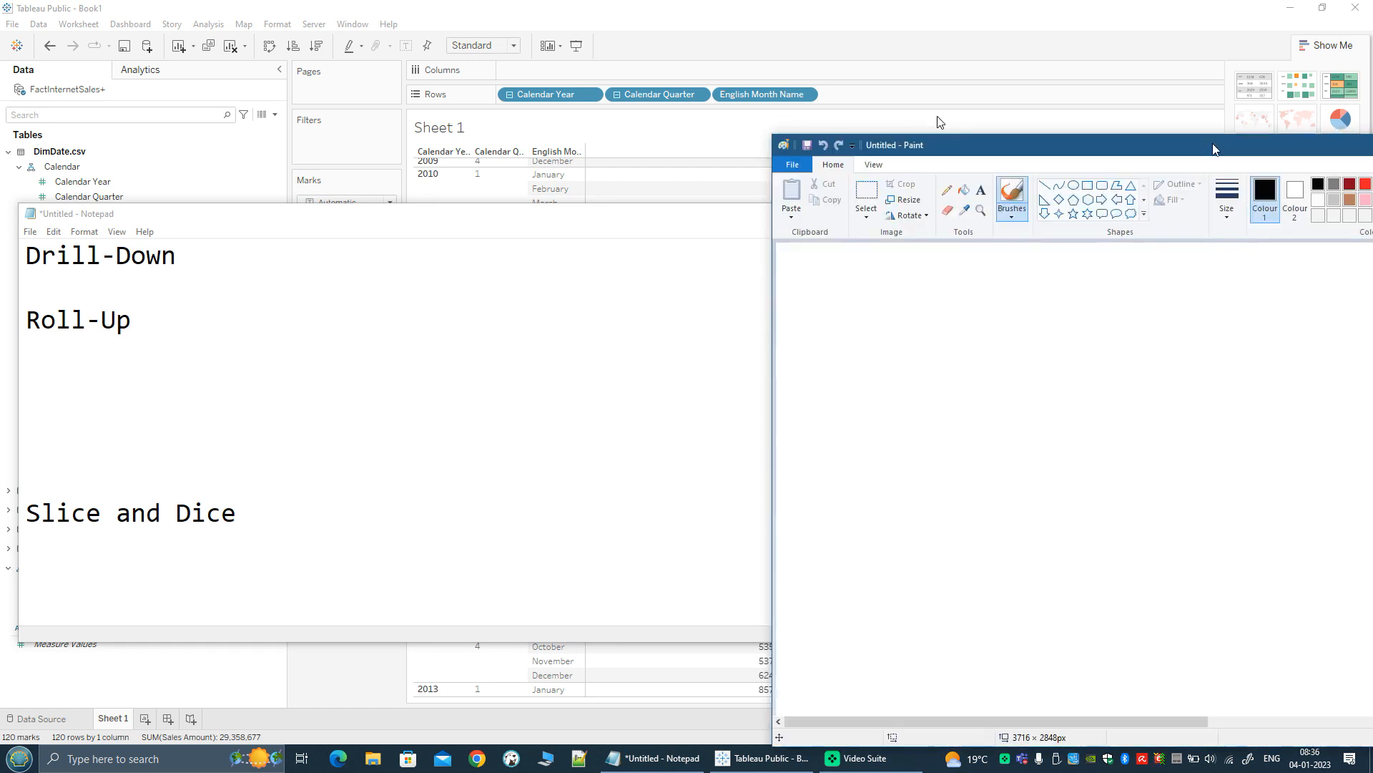
Maximize the blank Paint canvas and sketch a three-dimensional cube freehand in black.
{"action": "double_click", "coordinate": [784, 96]}
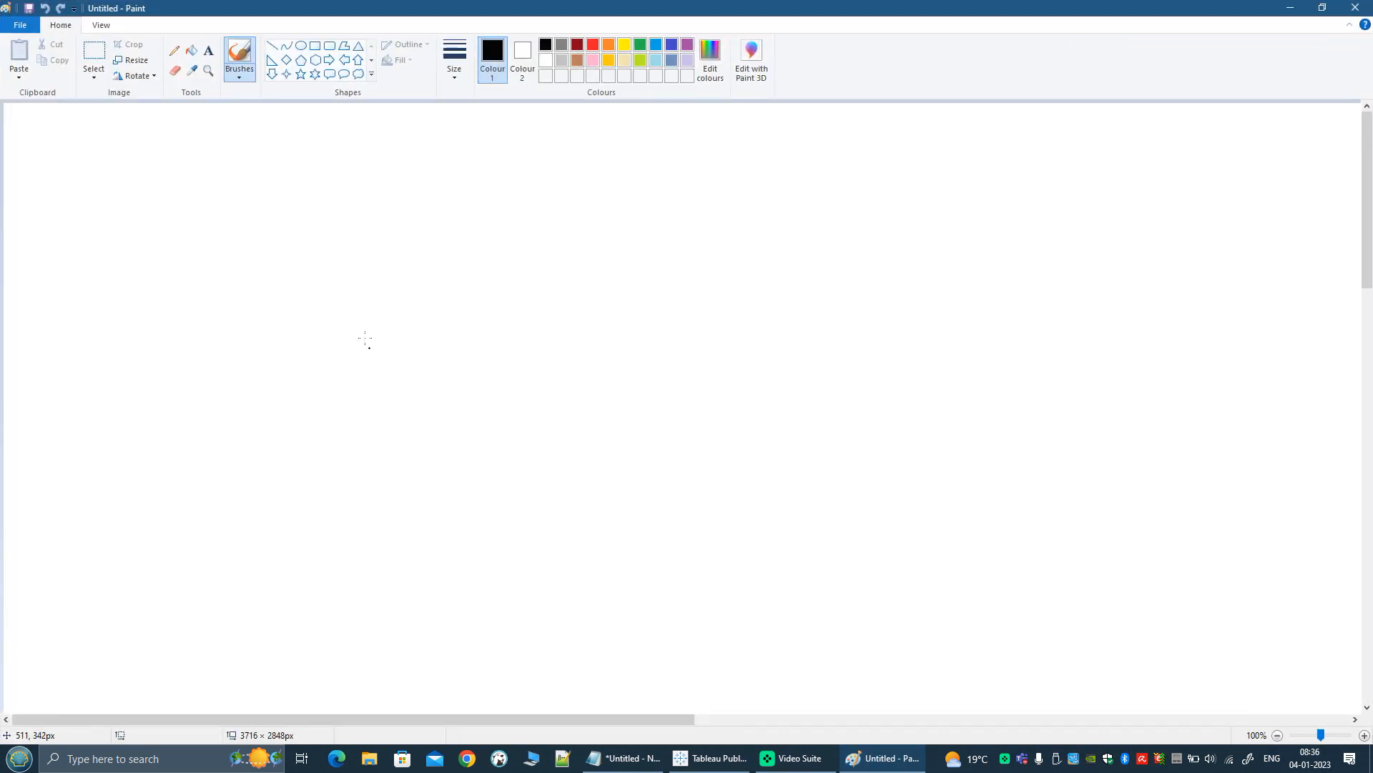
{"action": "left_click_drag", "start_coordinate": [384, 247], "coordinate": [384, 377]}
{"action": "mouse_move", "coordinate": [387, 249]}
{"action": "left_mouse_down"}
{"action": "mouse_move", "coordinate": [545, 257]}
{"action": "mouse_move", "coordinate": [560, 377]}
{"action": "mouse_move", "coordinate": [380, 374]}
{"action": "left_mouse_up"}
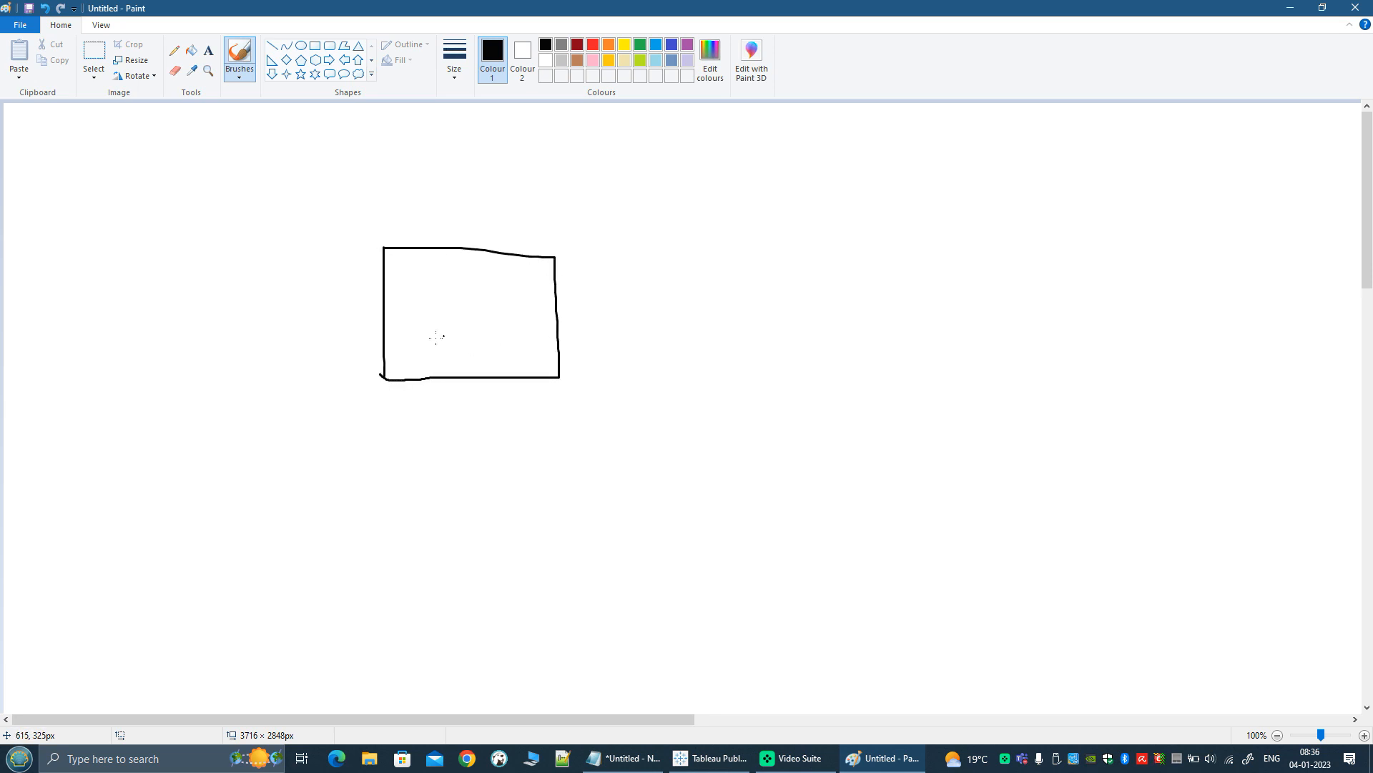
{"action": "left_click_drag", "start_coordinate": [412, 311], "coordinate": [420, 432]}
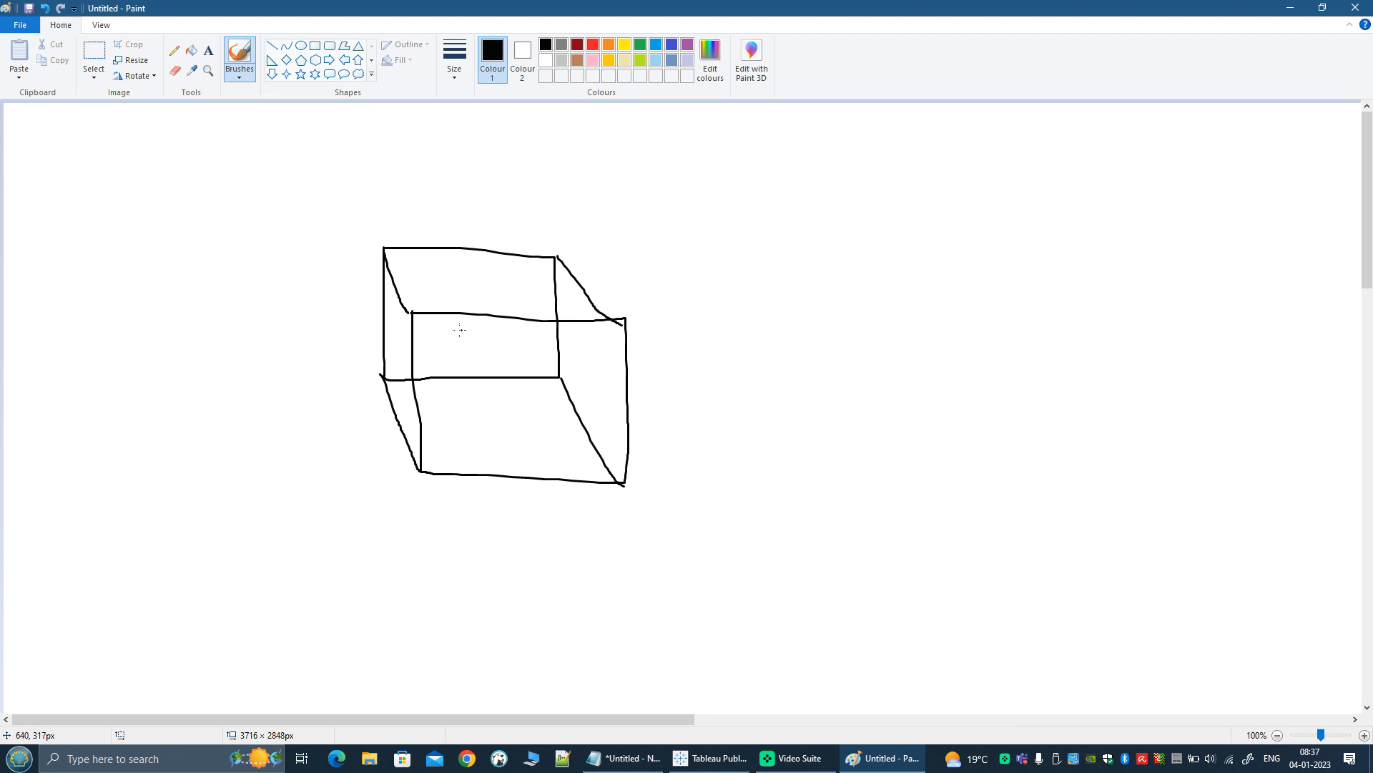
Draw three arrows from the cube's front upper corner along its width, height and depth edges.
{"action": "mouse_move", "coordinate": [421, 321]}
{"action": "left_mouse_down"}
{"action": "mouse_move", "coordinate": [509, 322]}
{"action": "mouse_move", "coordinate": [500, 333]}
{"action": "left_mouse_up"}
{"action": "mouse_move", "coordinate": [407, 325]}
{"action": "left_mouse_down"}
{"action": "mouse_move", "coordinate": [409, 423]}
{"action": "mouse_move", "coordinate": [421, 417]}
{"action": "left_mouse_up"}
{"action": "mouse_move", "coordinate": [397, 312]}
{"action": "left_mouse_down"}
{"action": "mouse_move", "coordinate": [377, 285]}
{"action": "mouse_move", "coordinate": [392, 286]}
{"action": "left_mouse_up"}
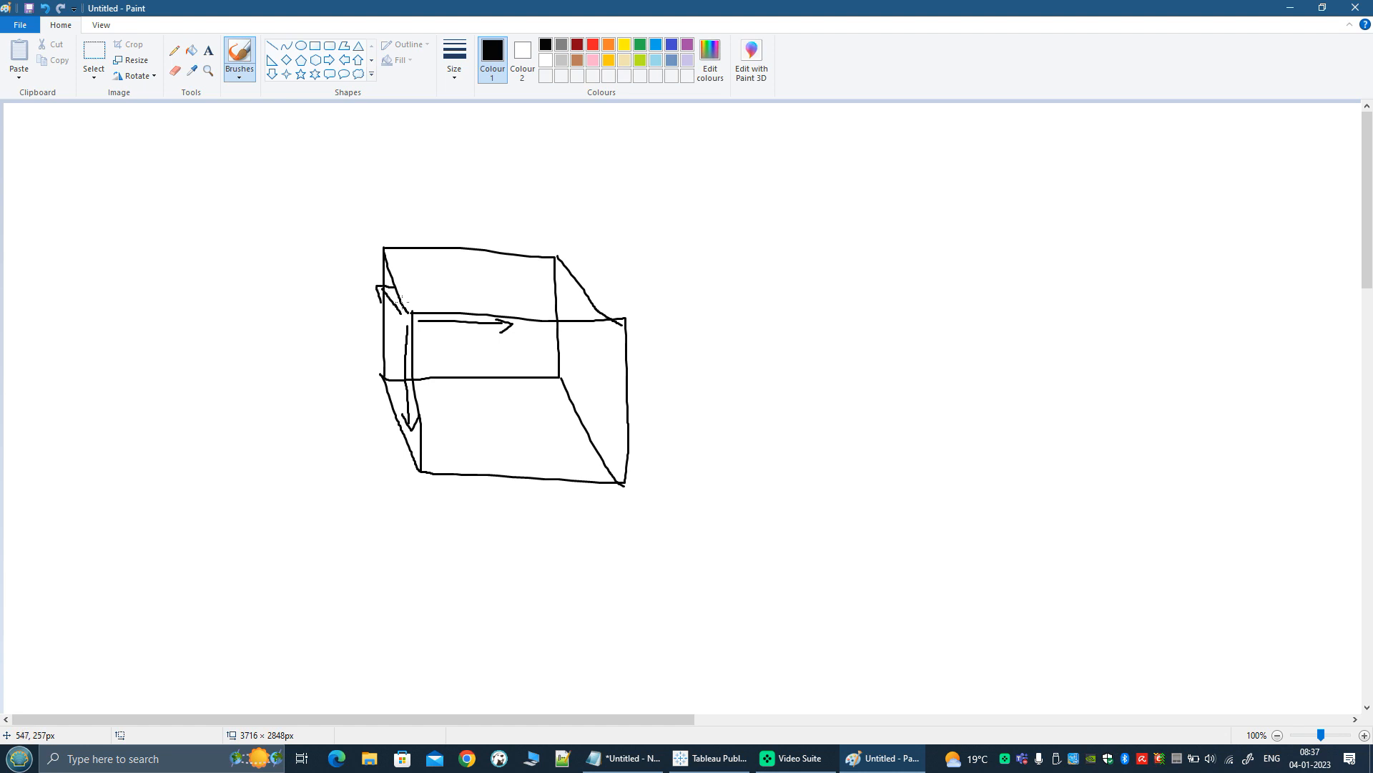
Mark a small cell labelled "M" inside the cube and draw arrows leading towards it.
{"action": "left_click", "coordinate": [496, 397]}
{"action": "mouse_move", "coordinate": [512, 387]}
{"action": "left_mouse_down"}
{"action": "mouse_move", "coordinate": [530, 399]}
{"action": "mouse_move", "coordinate": [514, 408]}
{"action": "mouse_move", "coordinate": [536, 409]}
{"action": "left_mouse_up"}
{"action": "mouse_move", "coordinate": [537, 401]}
{"action": "left_mouse_down"}
{"action": "mouse_move", "coordinate": [553, 408]}
{"action": "mouse_move", "coordinate": [495, 413]}
{"action": "mouse_move", "coordinate": [502, 391]}
{"action": "left_mouse_up"}
{"action": "left_click_drag", "start_coordinate": [471, 422], "coordinate": [505, 426]}
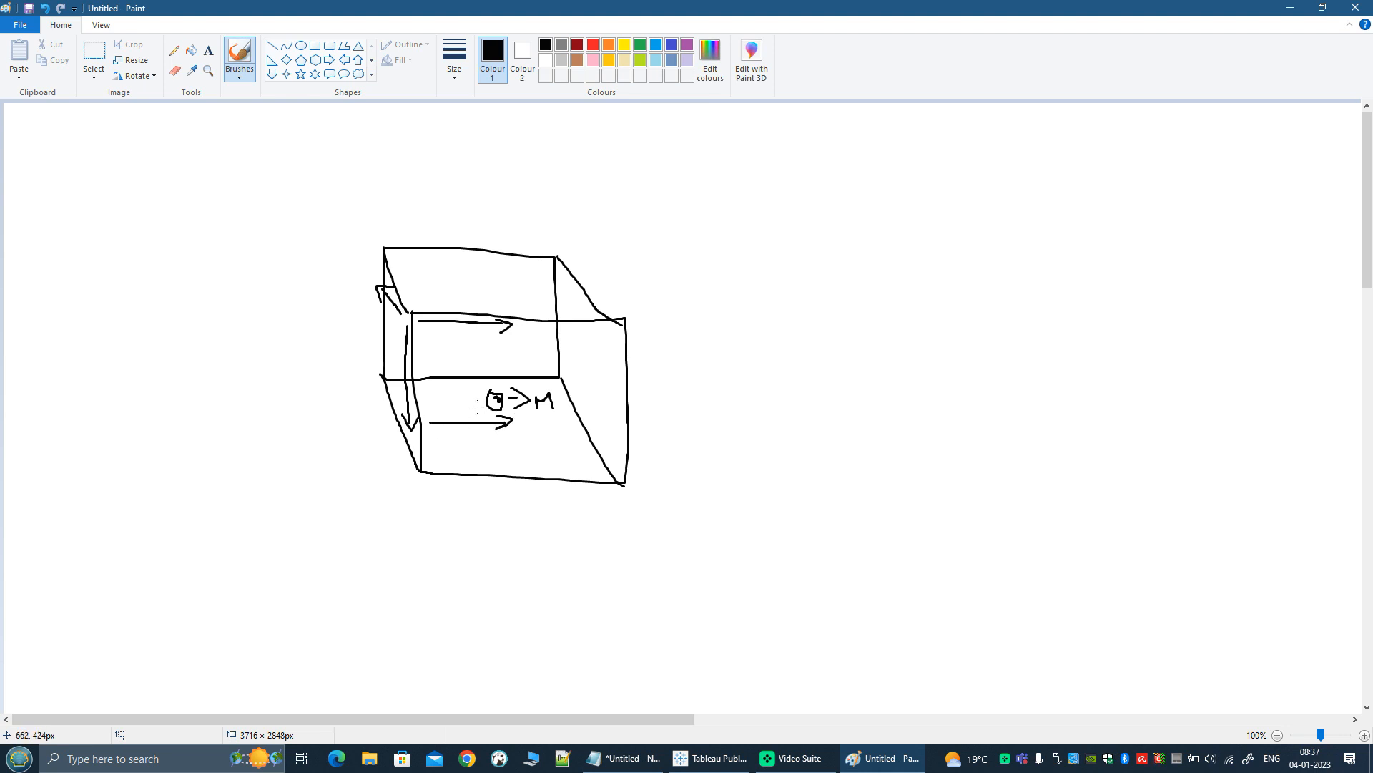
{"action": "mouse_move", "coordinate": [499, 340]}
{"action": "left_mouse_down"}
{"action": "mouse_move", "coordinate": [498, 396]}
{"action": "mouse_move", "coordinate": [510, 381]}
{"action": "left_mouse_up"}
{"action": "left_click_drag", "start_coordinate": [417, 329], "coordinate": [481, 389]}
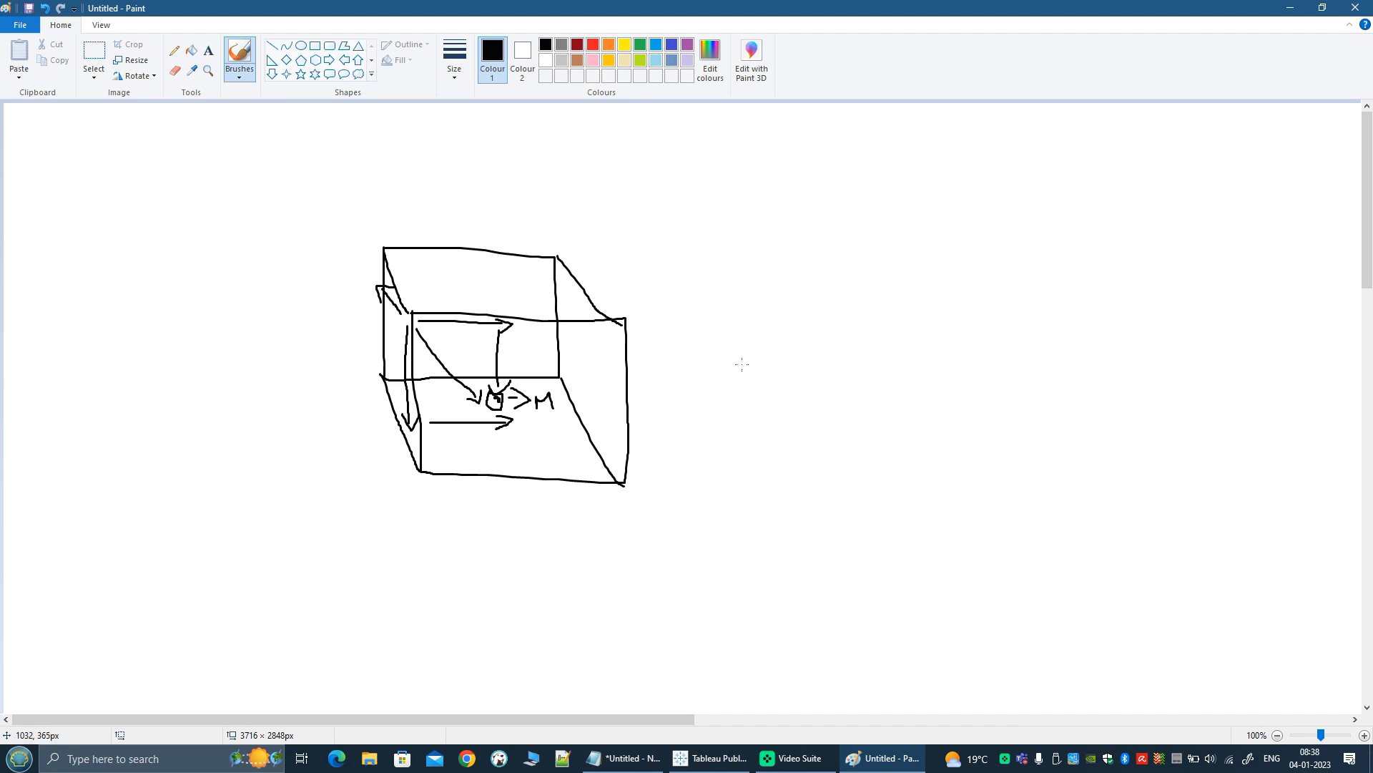
Undo the cell, its M label and the arrows inside the cube, keeping the three edge arrows.
{"action": "key", "text": "ctrl+z"}
{"action": "key", "text": "ctrl+z"}
{"action": "key", "text": "ctrl+z"}
{"action": "key", "text": "ctrl+z"}
{"action": "key", "text": "ctrl+z"}
{"action": "key", "text": "ctrl+z"}
{"action": "key", "text": "ctrl+z"}
{"action": "key", "text": "ctrl+z"}
{"action": "key", "text": "ctrl+z"}
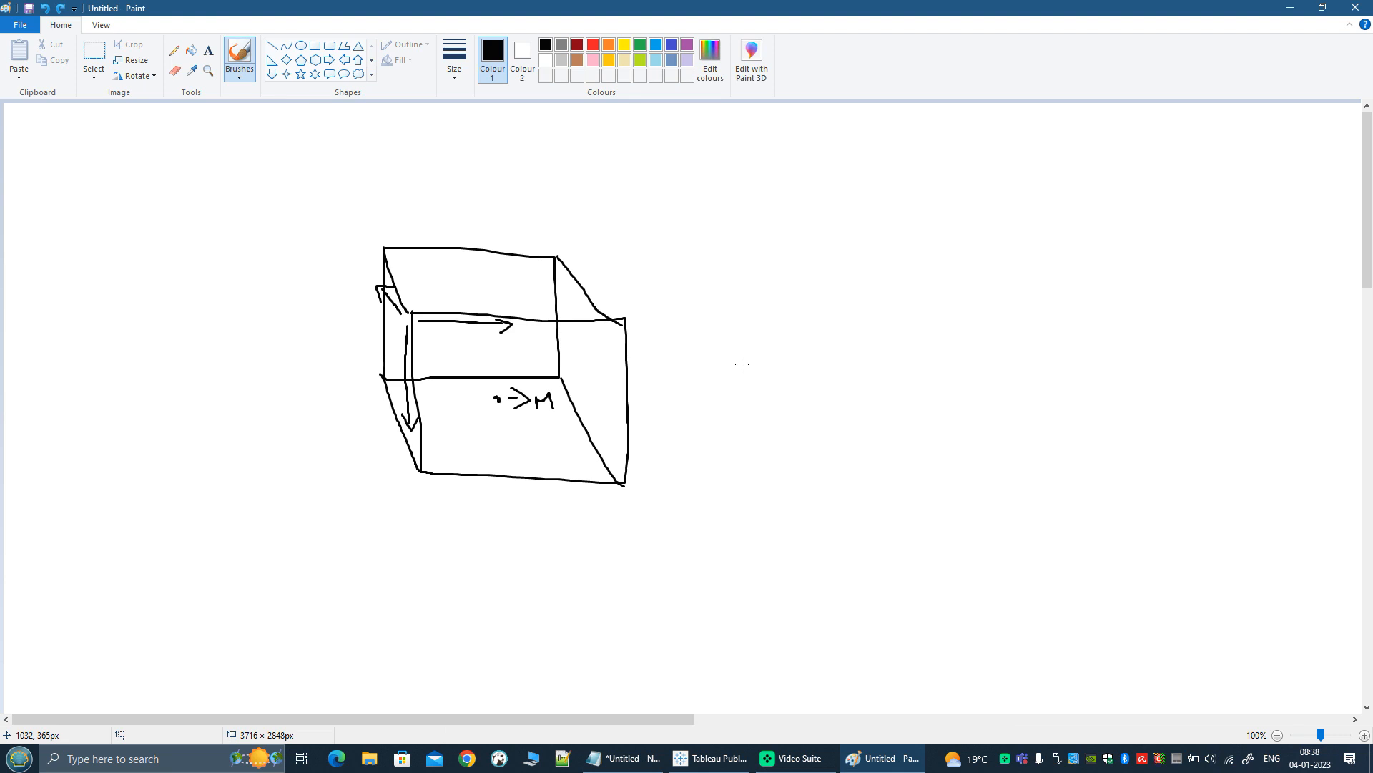
{"action": "key", "text": "ctrl+z"}
Trace the cube's front face and draw it beside the cube as a separate thin slice, with braces marking the depth.
{"action": "left_click_drag", "start_coordinate": [405, 300], "coordinate": [413, 470]}
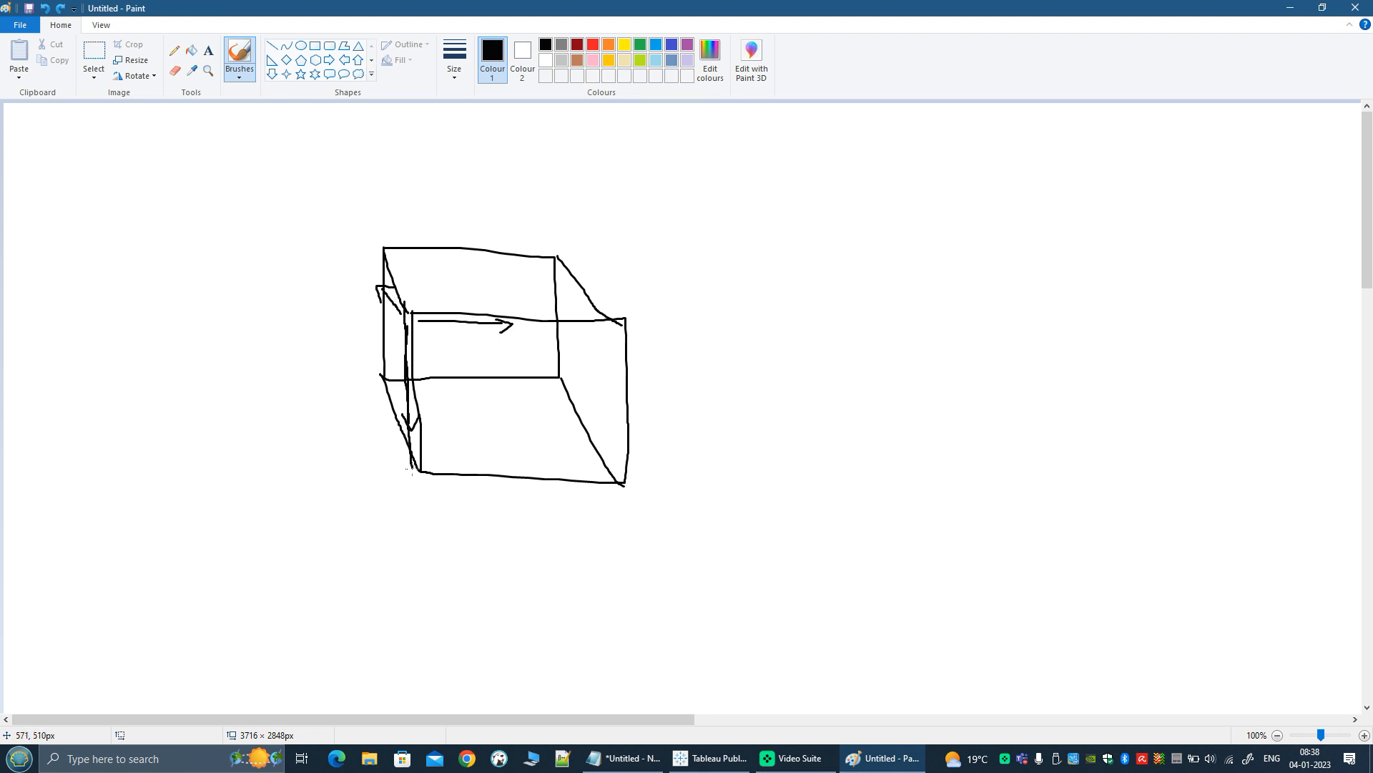
{"action": "mouse_move", "coordinate": [401, 301]}
{"action": "left_mouse_down"}
{"action": "mouse_move", "coordinate": [652, 317]}
{"action": "mouse_move", "coordinate": [635, 323]}
{"action": "mouse_move", "coordinate": [632, 490]}
{"action": "mouse_move", "coordinate": [403, 467]}
{"action": "left_mouse_up"}
{"action": "left_click_drag", "start_coordinate": [837, 323], "coordinate": [840, 492]}
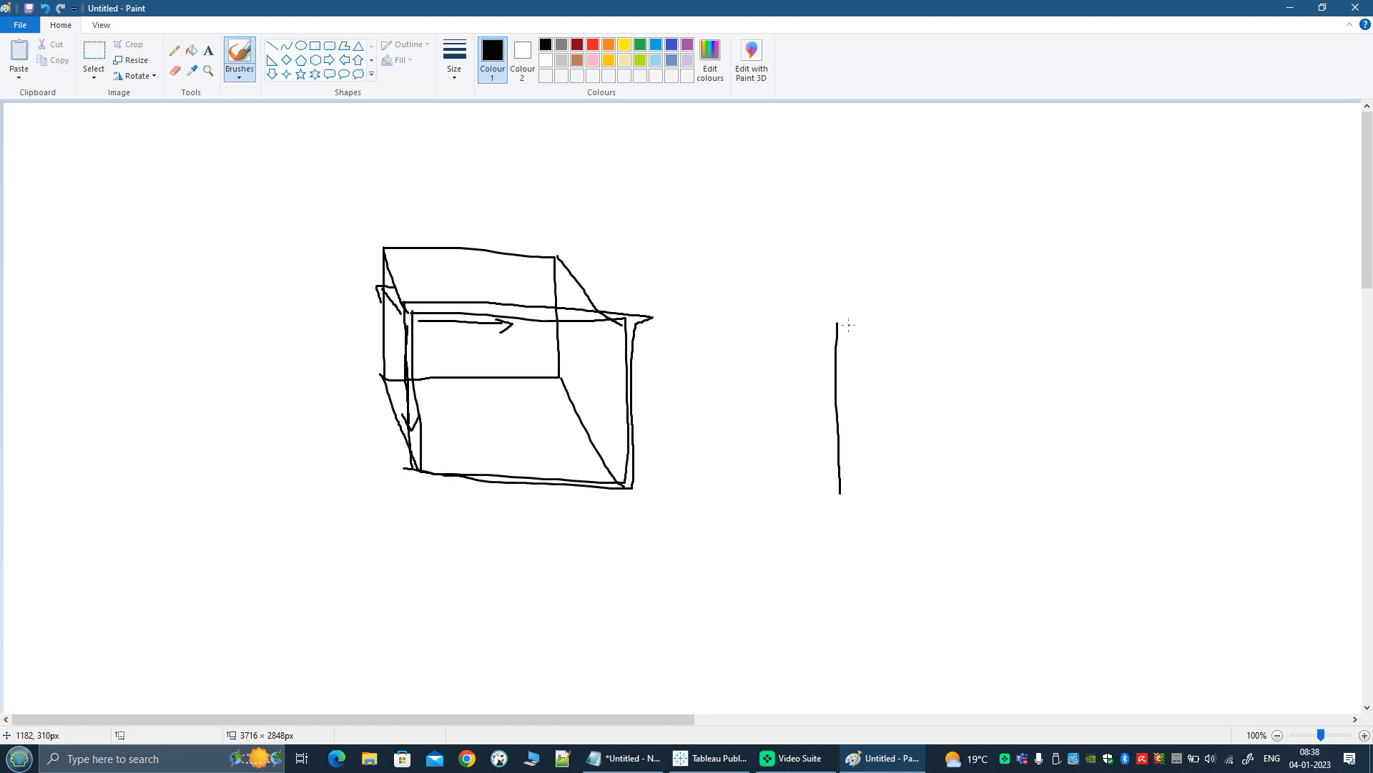
{"action": "mouse_move", "coordinate": [838, 321]}
{"action": "left_mouse_down"}
{"action": "mouse_move", "coordinate": [1008, 314]}
{"action": "mouse_move", "coordinate": [1030, 412]}
{"action": "mouse_move", "coordinate": [1025, 509]}
{"action": "mouse_move", "coordinate": [827, 496]}
{"action": "mouse_move", "coordinate": [839, 492]}
{"action": "left_mouse_up"}
{"action": "left_click_drag", "start_coordinate": [851, 338], "coordinate": [851, 514]}
{"action": "mouse_move", "coordinate": [878, 337]}
{"action": "left_mouse_down"}
{"action": "mouse_move", "coordinate": [1030, 344]}
{"action": "mouse_move", "coordinate": [1046, 357]}
{"action": "mouse_move", "coordinate": [1043, 542]}
{"action": "mouse_move", "coordinate": [842, 518]}
{"action": "left_mouse_up"}
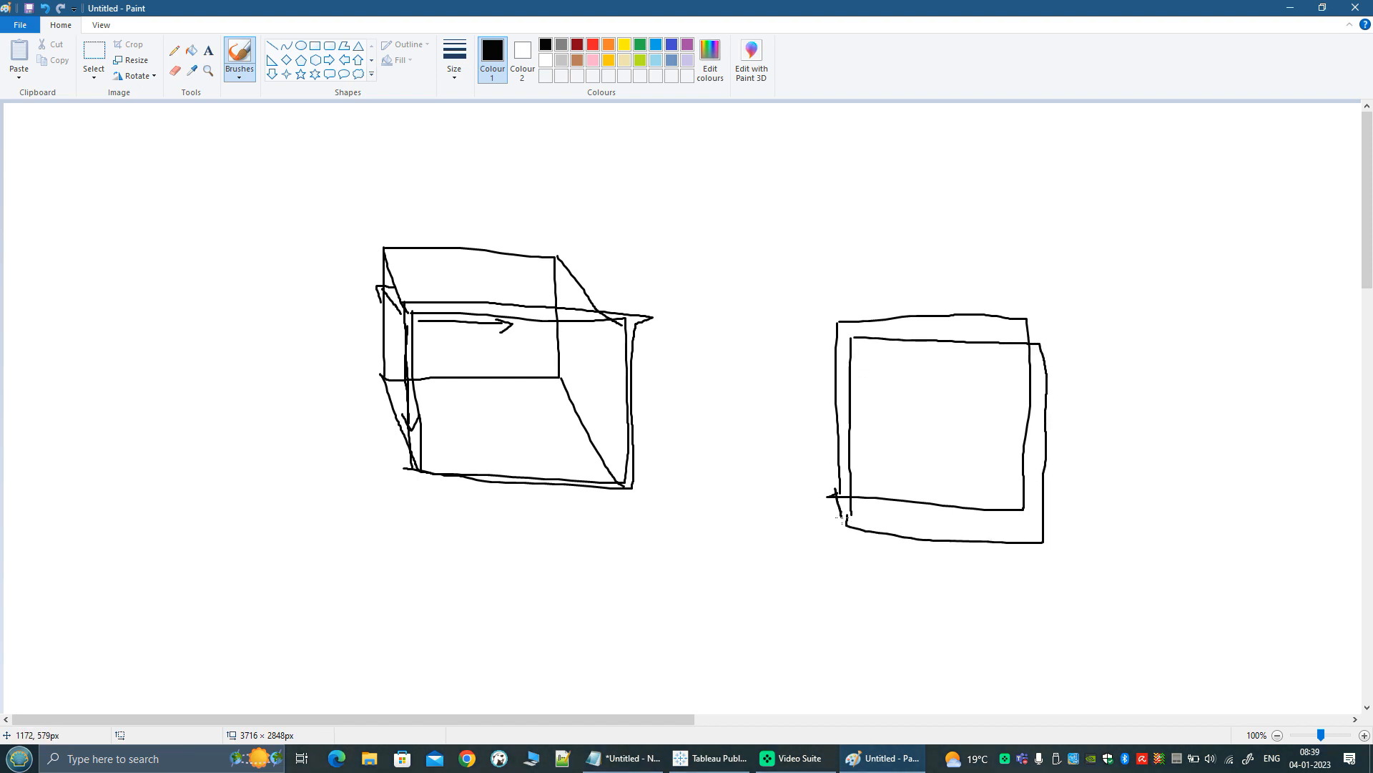
{"action": "left_click_drag", "start_coordinate": [1025, 511], "coordinate": [1043, 541]}
{"action": "left_click_drag", "start_coordinate": [837, 321], "coordinate": [848, 334]}
{"action": "left_click_drag", "start_coordinate": [1026, 317], "coordinate": [1039, 345]}
{"action": "mouse_move", "coordinate": [816, 495]}
{"action": "left_mouse_down"}
{"action": "mouse_move", "coordinate": [808, 507]}
{"action": "mouse_move", "coordinate": [841, 535]}
{"action": "mouse_move", "coordinate": [792, 540]}
{"action": "left_mouse_up"}
{"action": "mouse_move", "coordinate": [364, 385]}
{"action": "left_mouse_down"}
{"action": "mouse_move", "coordinate": [368, 424]}
{"action": "mouse_move", "coordinate": [404, 476]}
{"action": "left_mouse_up"}
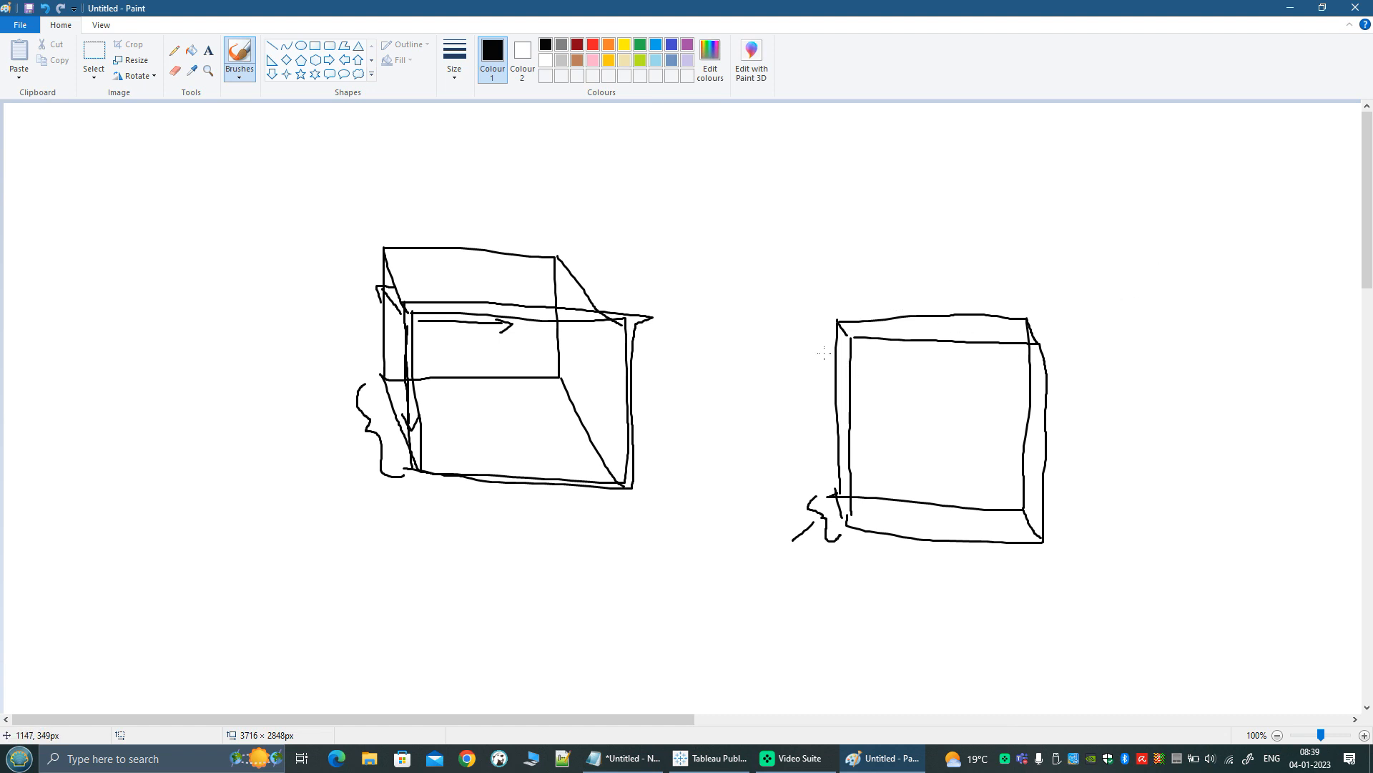
Outline the upper strip of the slice and draw it below as a separate thin bar to illustrate dicing.
{"action": "mouse_move", "coordinate": [816, 352]}
{"action": "left_mouse_down"}
{"action": "mouse_move", "coordinate": [1081, 365]}
{"action": "mouse_move", "coordinate": [1071, 308]}
{"action": "mouse_move", "coordinate": [856, 301]}
{"action": "mouse_move", "coordinate": [811, 326]}
{"action": "mouse_move", "coordinate": [811, 367]}
{"action": "left_mouse_up"}
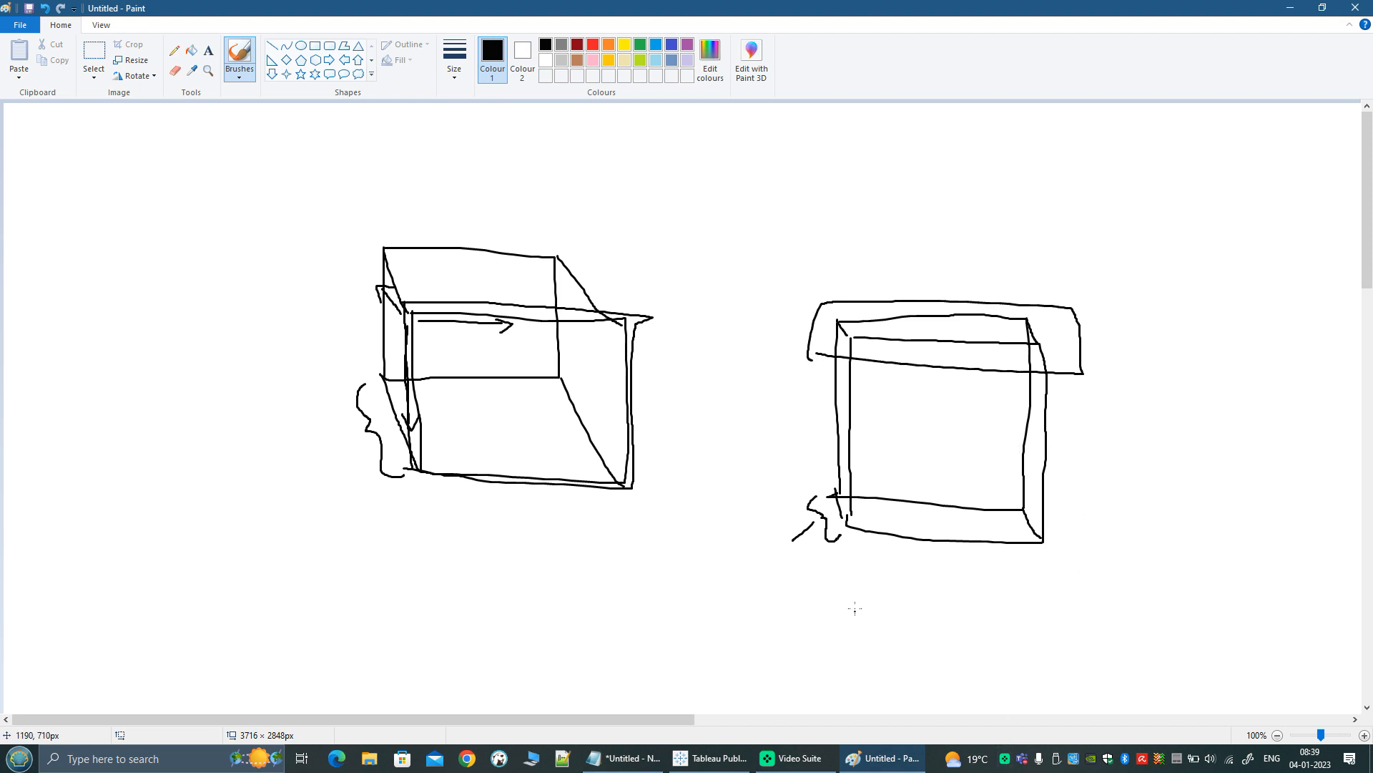
{"action": "mouse_move", "coordinate": [855, 607]}
{"action": "left_mouse_down"}
{"action": "mouse_move", "coordinate": [855, 628]}
{"action": "mouse_move", "coordinate": [1037, 604]}
{"action": "mouse_move", "coordinate": [1098, 623]}
{"action": "mouse_move", "coordinate": [857, 628]}
{"action": "mouse_move", "coordinate": [865, 643]}
{"action": "mouse_move", "coordinate": [931, 621]}
{"action": "mouse_move", "coordinate": [1130, 618]}
{"action": "mouse_move", "coordinate": [989, 646]}
{"action": "mouse_move", "coordinate": [872, 635]}
{"action": "mouse_move", "coordinate": [864, 616]}
{"action": "mouse_move", "coordinate": [865, 639]}
{"action": "left_mouse_up"}
{"action": "mouse_move", "coordinate": [1096, 605]}
{"action": "left_mouse_down"}
{"action": "mouse_move", "coordinate": [1131, 619]}
{"action": "mouse_move", "coordinate": [1128, 632]}
{"action": "left_mouse_up"}
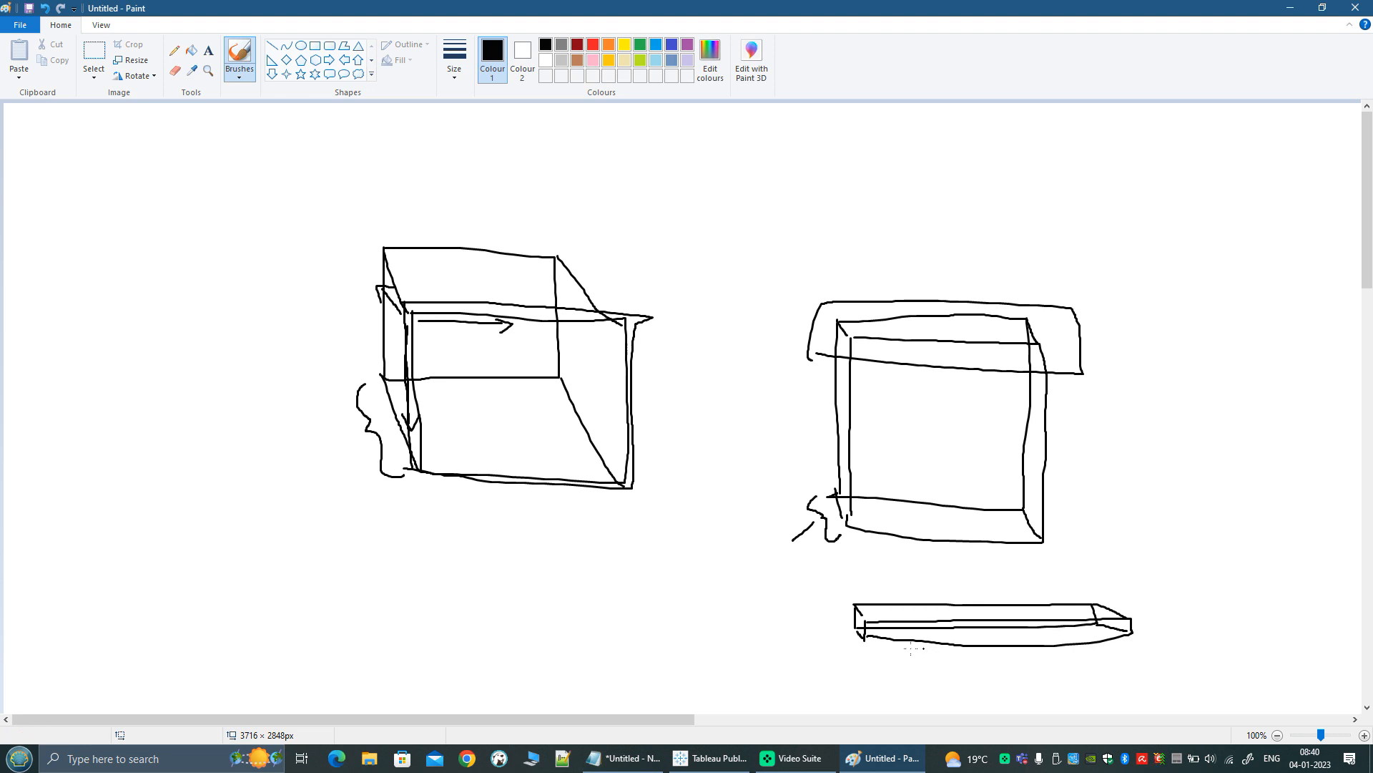
Switch to Tableau Public and remove the Calendar hierarchy fields from Rows, keeping only the Sales Amount total.
{"action": "left_click", "coordinate": [728, 761]}
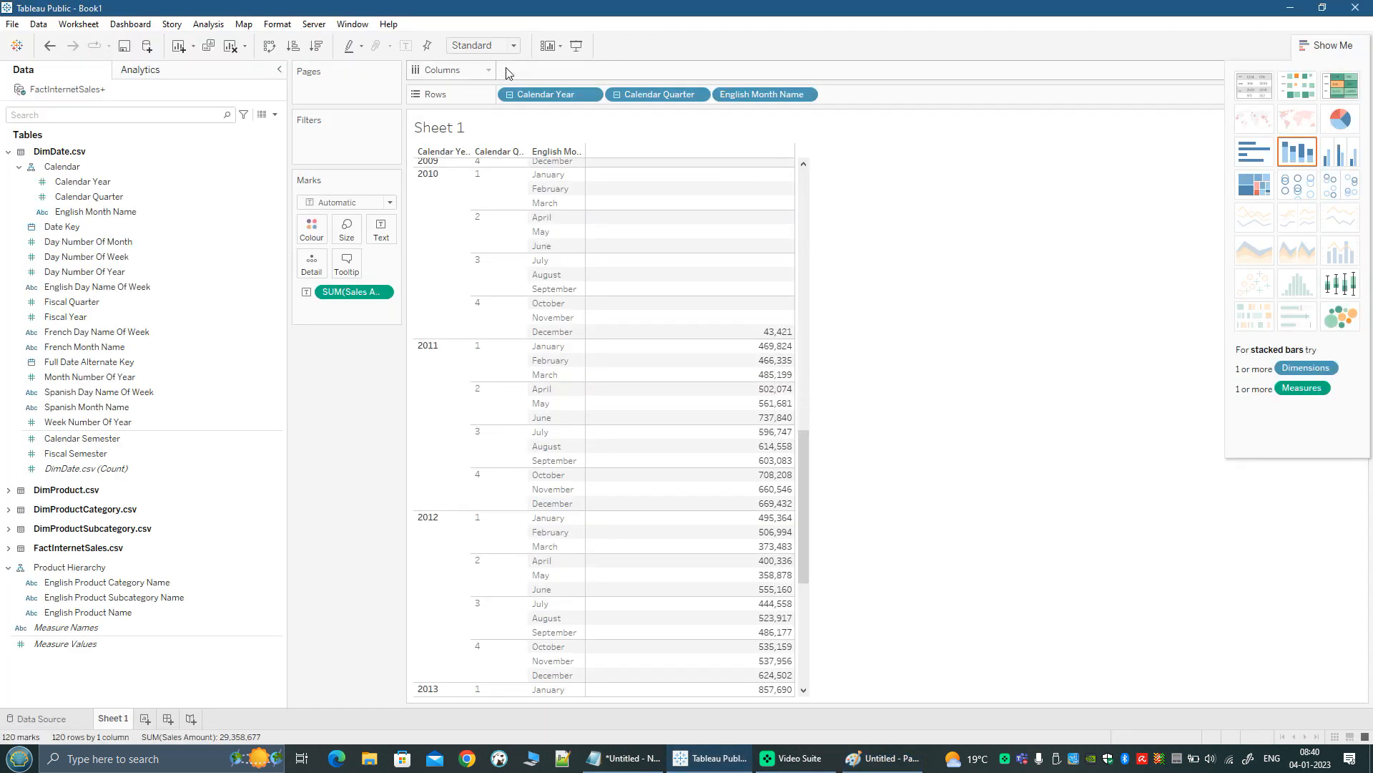
{"action": "left_click_drag", "start_coordinate": [562, 97], "coordinate": [210, 260]}
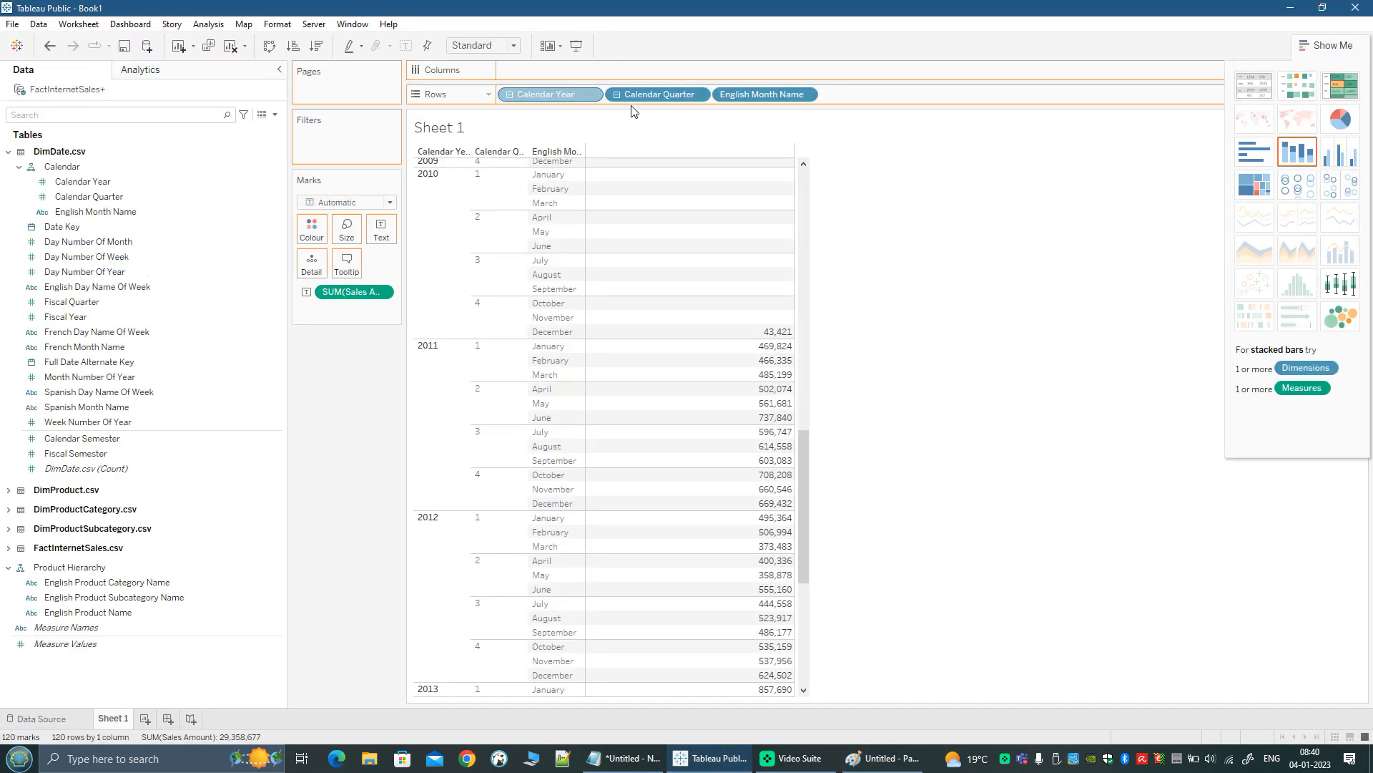
{"action": "left_click_drag", "start_coordinate": [562, 99], "coordinate": [88, 372]}
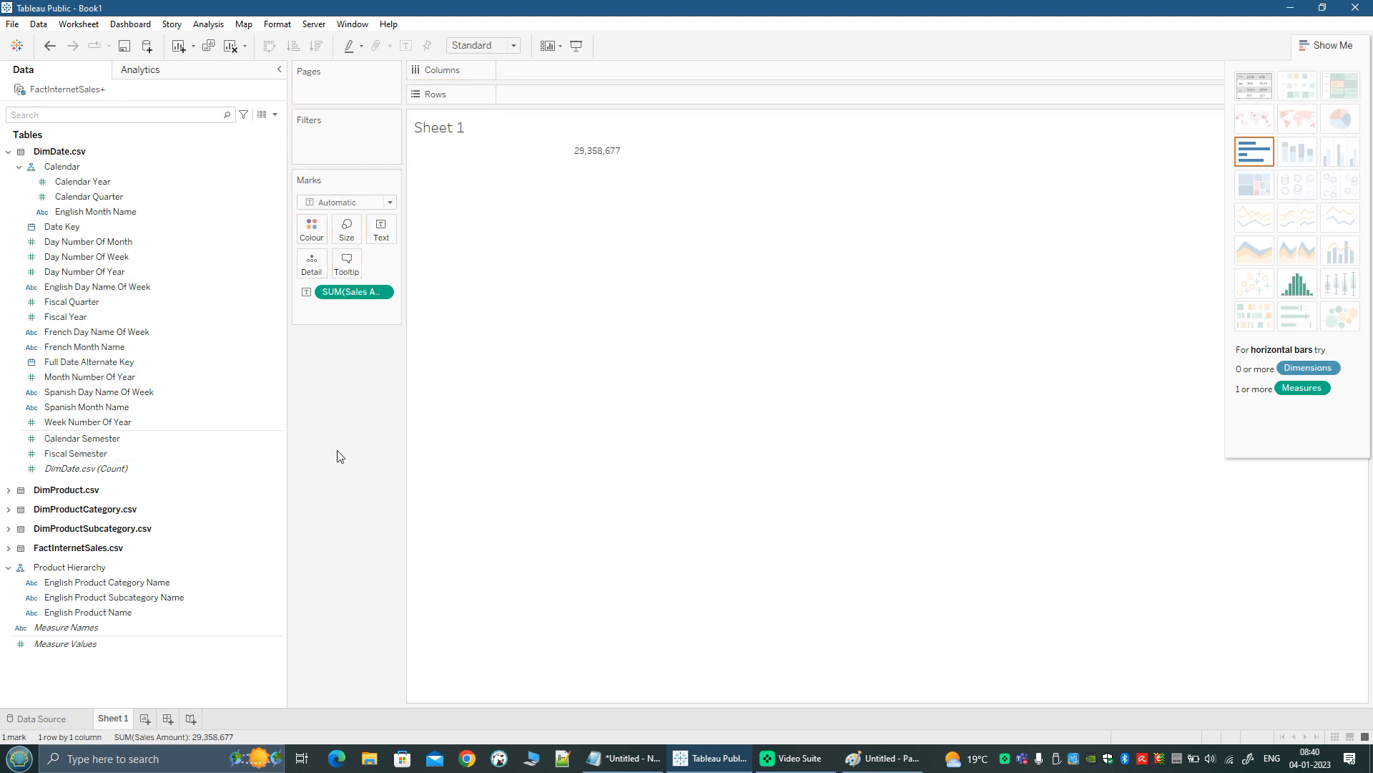
{"action": "mouse_move", "coordinate": [601, 158]}
Add DimCustomer.csv to the data source, related to FactInternetSales.csv on Customer Key, and return to Sheet 1.
{"action": "left_click", "coordinate": [9, 152]}
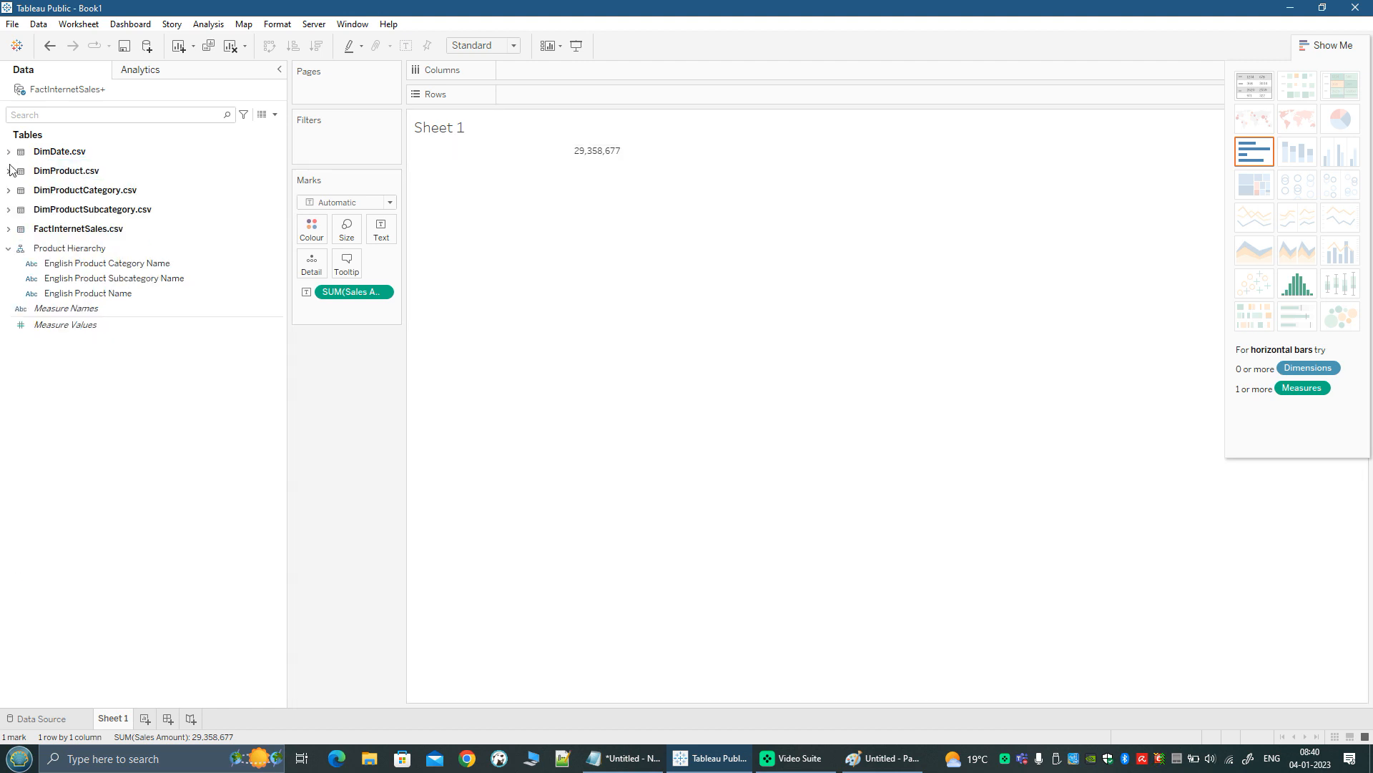
{"action": "left_click", "coordinate": [43, 719]}
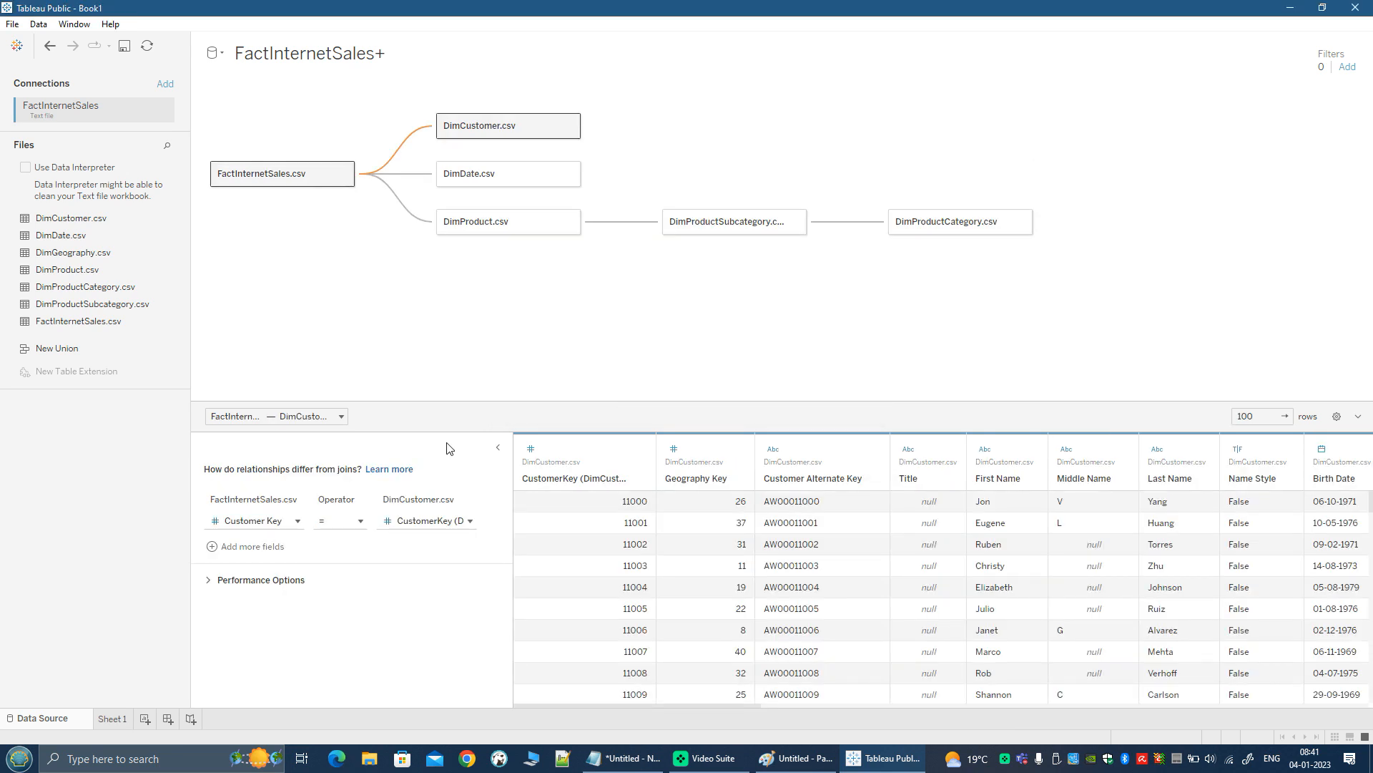
{"action": "left_click", "coordinate": [109, 719]}
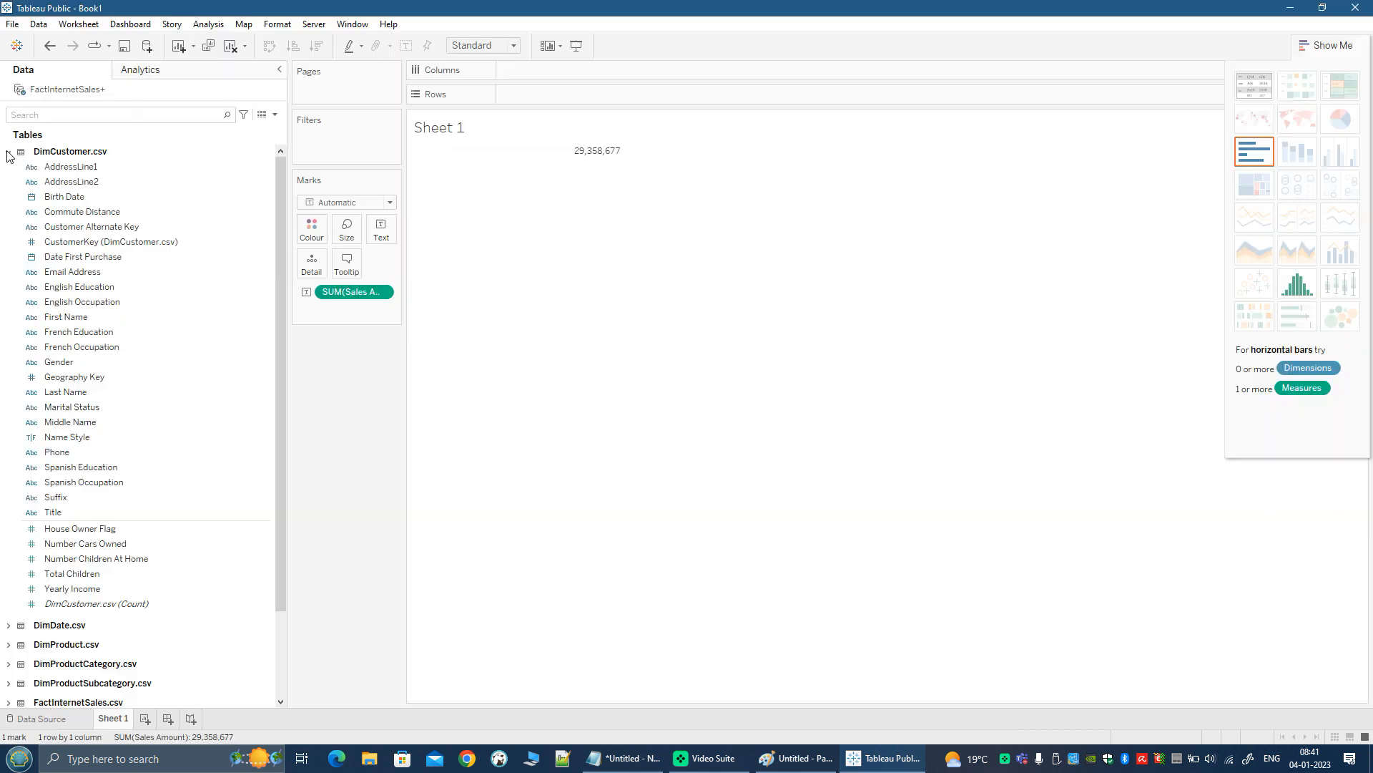
Break down Sales Amount by the customer fields English Occupation on Rows and English Education on Columns.
{"action": "left_click", "coordinate": [9, 154]}
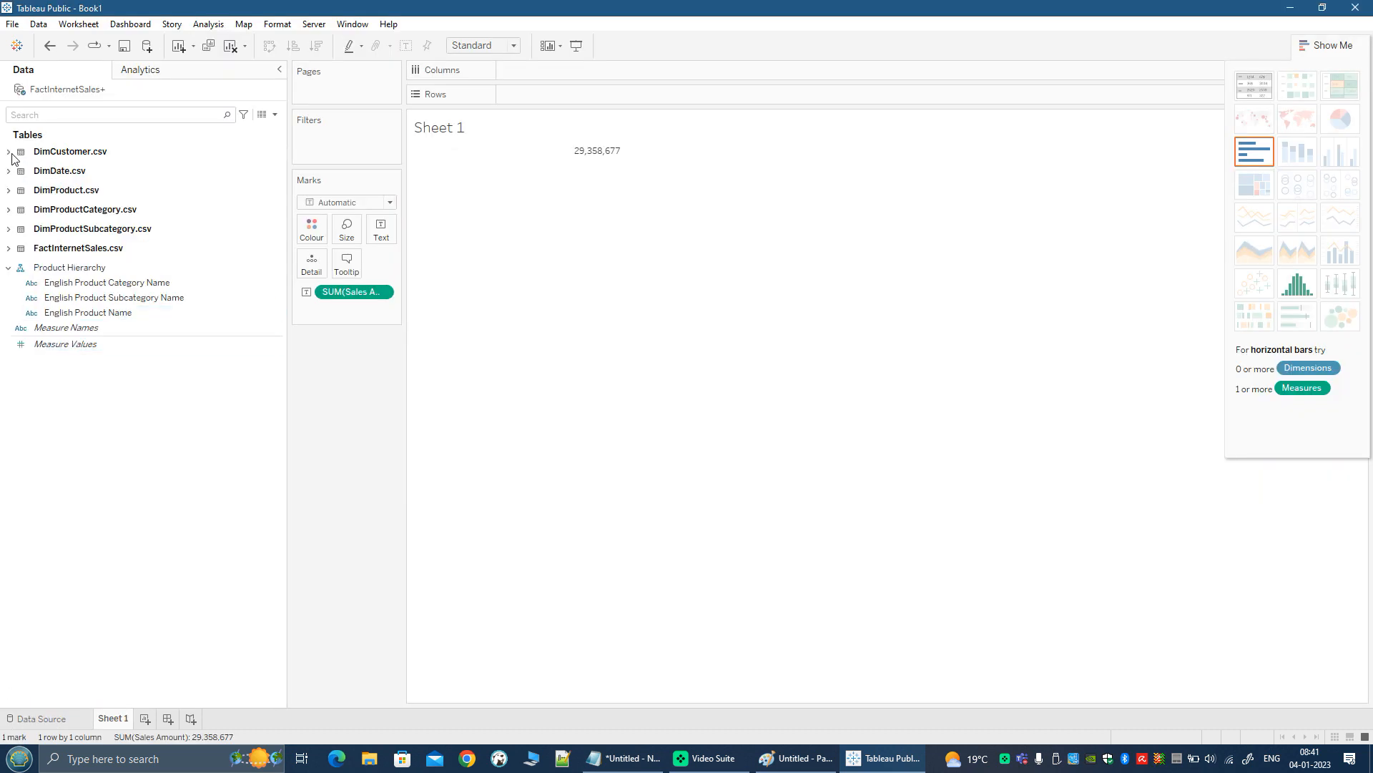
{"action": "left_click", "coordinate": [9, 152]}
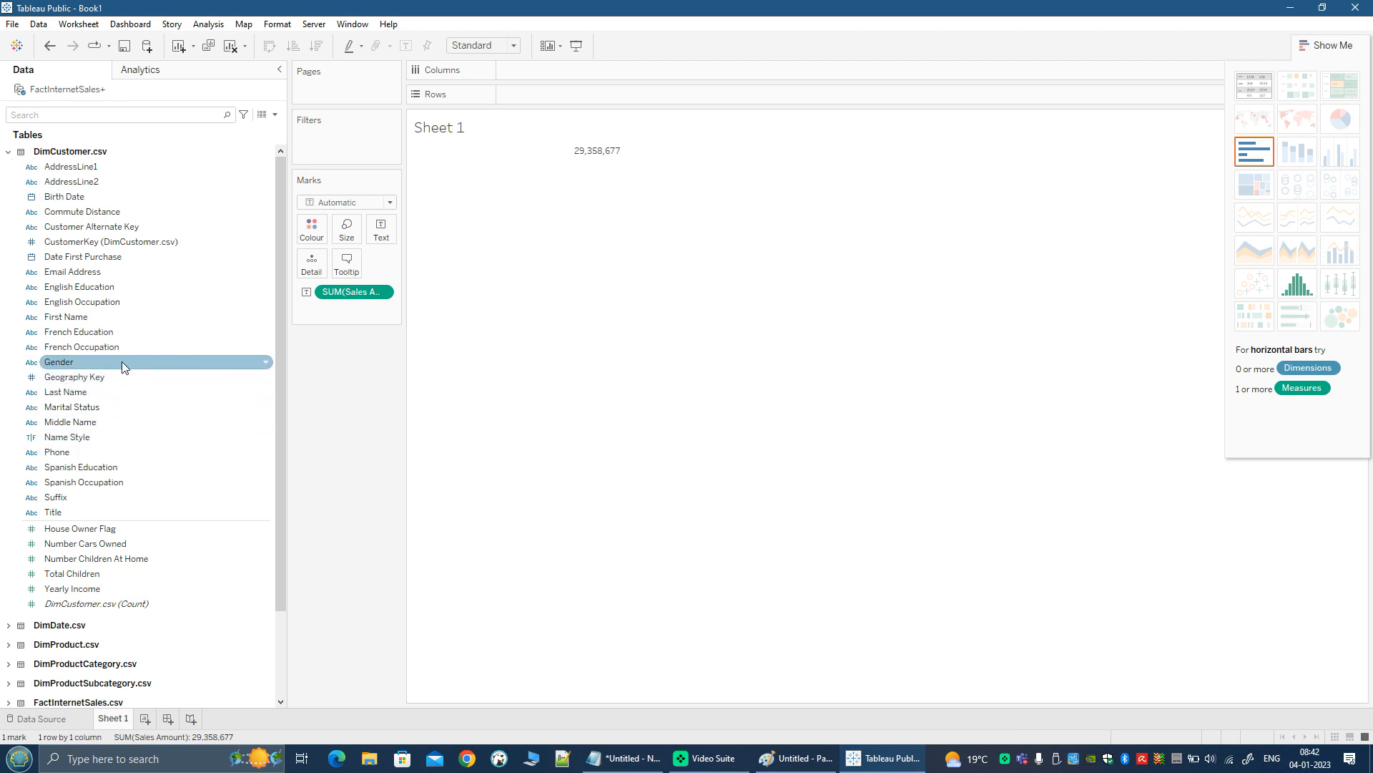
{"action": "left_click", "coordinate": [105, 308]}
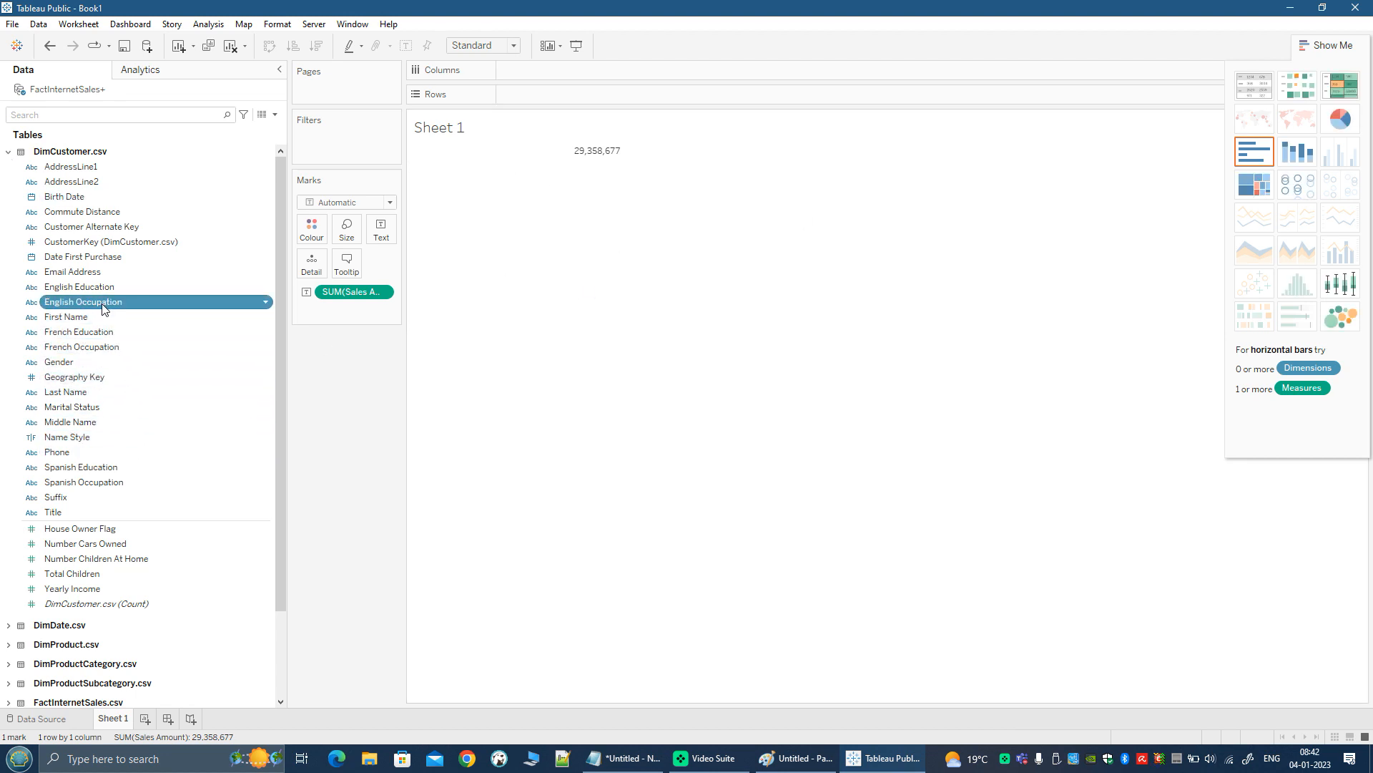
{"action": "double_click", "coordinate": [104, 308]}
{"action": "left_click", "coordinate": [87, 283]}
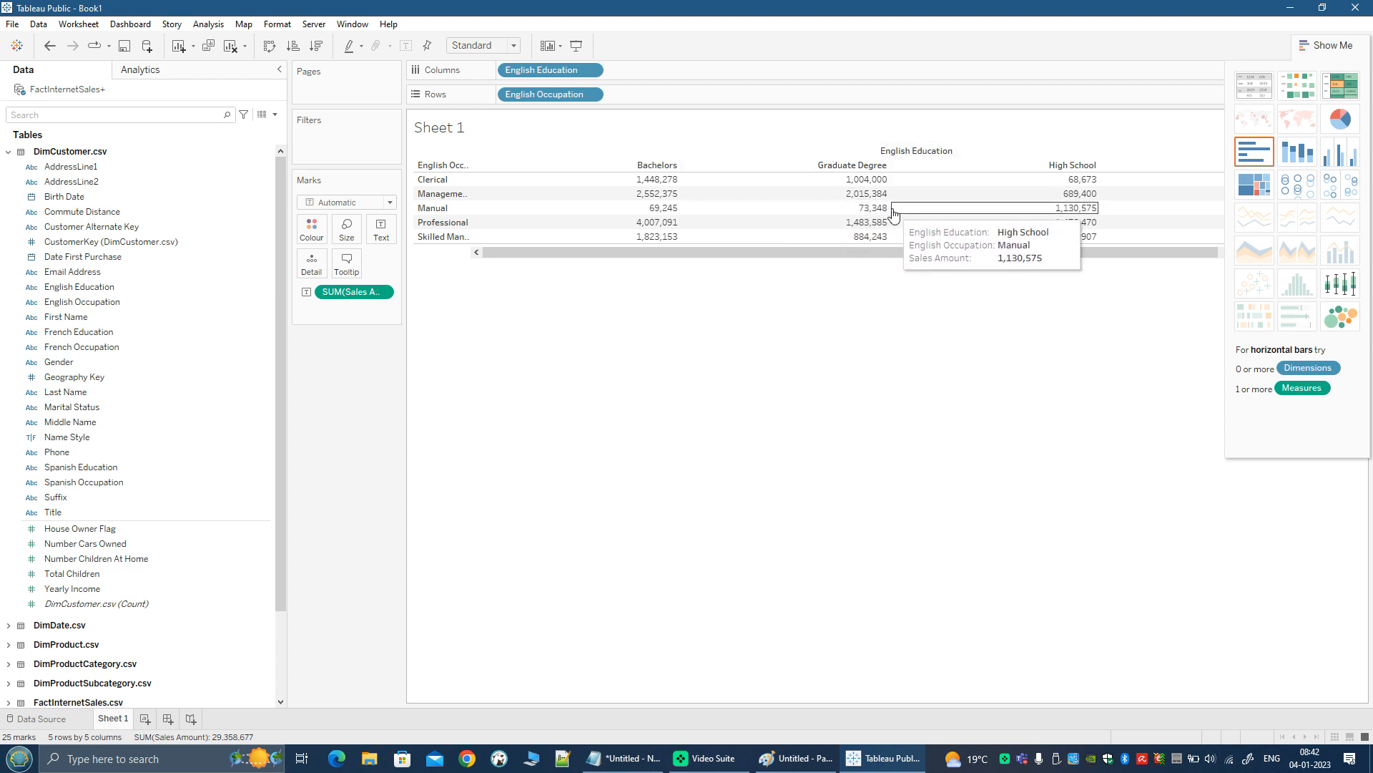
Hide the chart suggestions and narrow the crosstab's columns so that all education levels fit side by side.
{"action": "left_click_drag", "start_coordinate": [541, 258], "coordinate": [595, 258]}
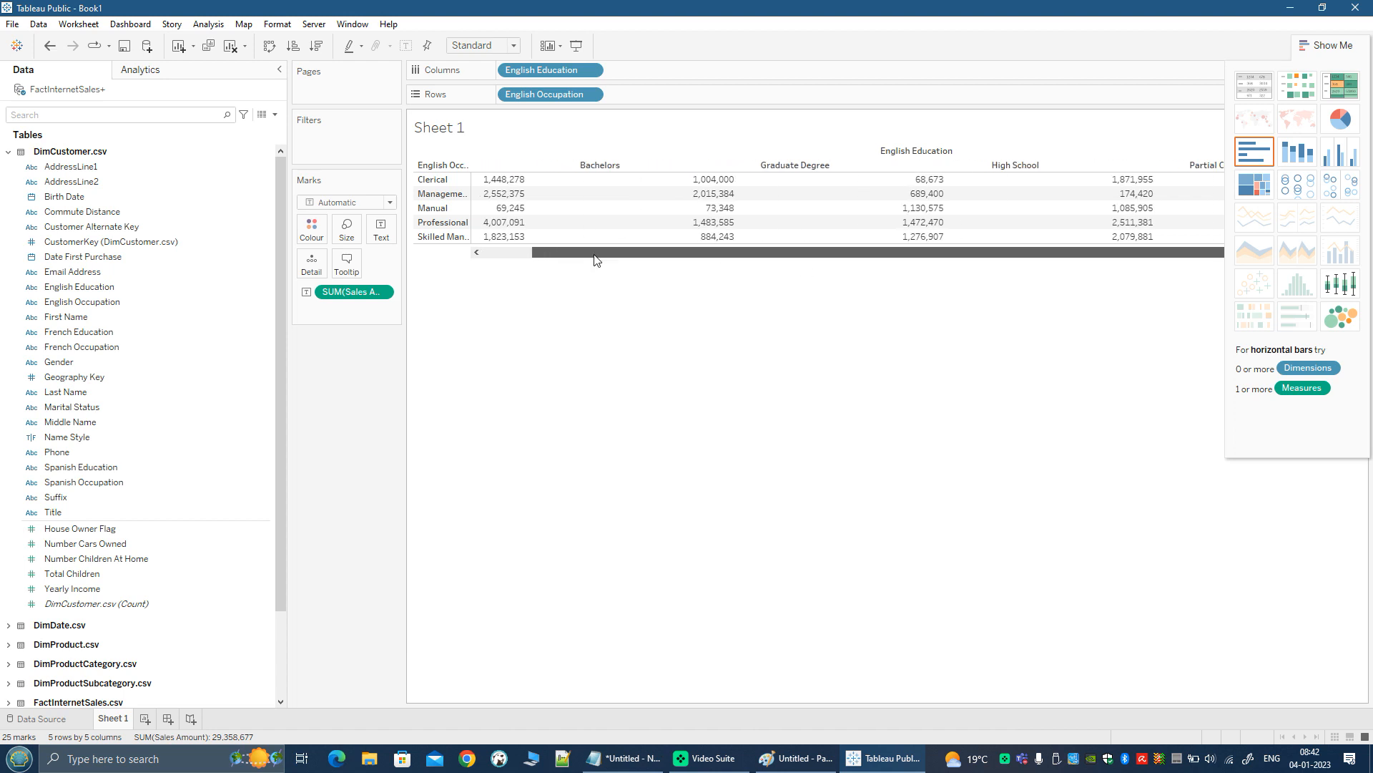
{"action": "left_click", "coordinate": [1335, 47]}
{"action": "left_click_drag", "start_coordinate": [1225, 252], "coordinate": [1338, 257]}
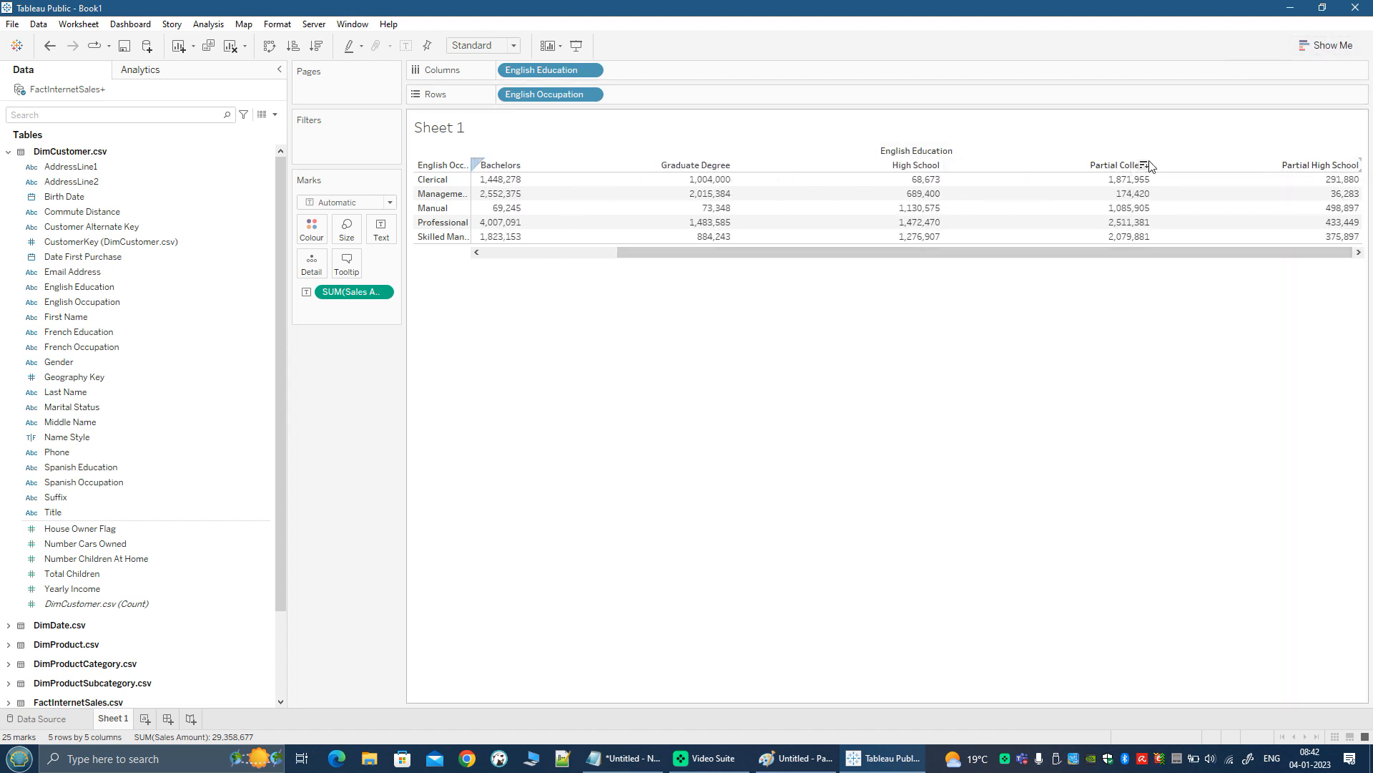
{"action": "left_click_drag", "start_coordinate": [1151, 161], "coordinate": [946, 171]}
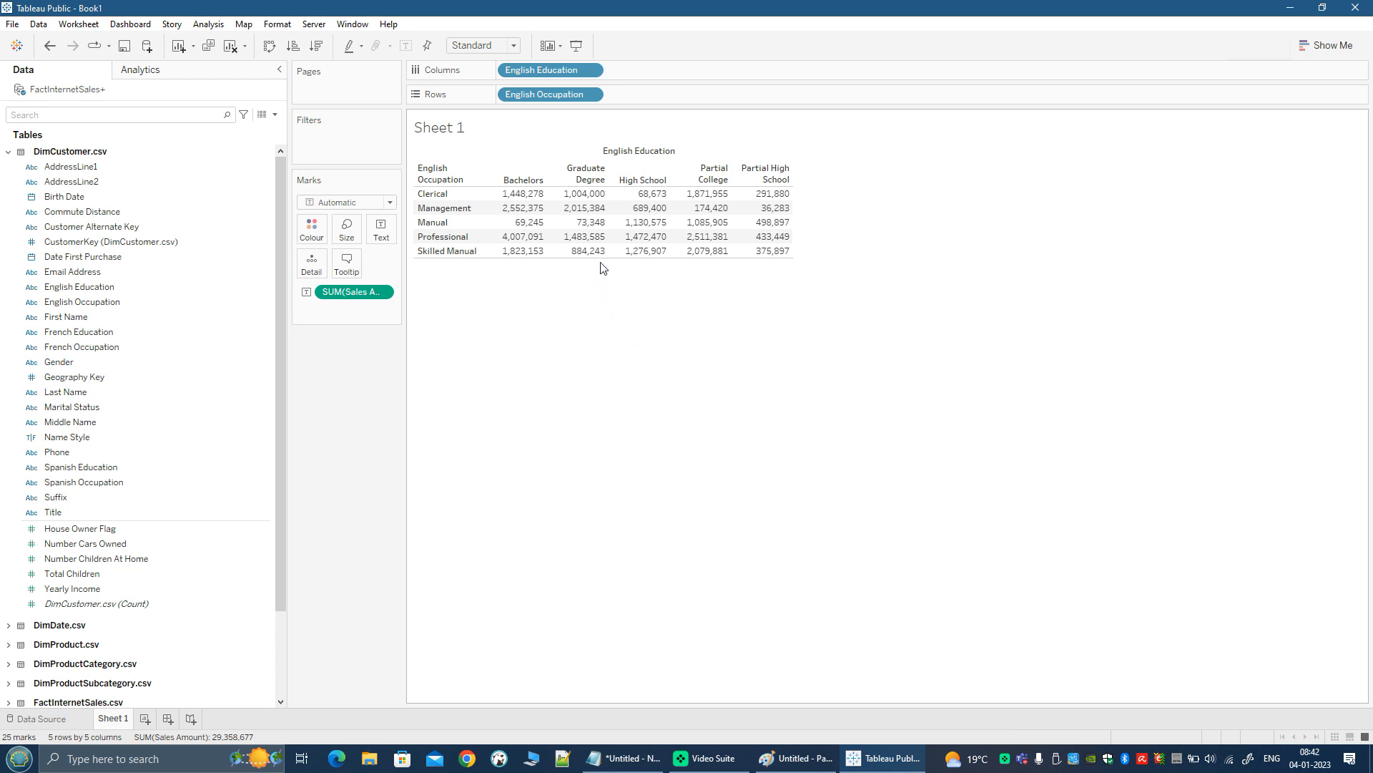
Add English Occupation and English Education as filters with all their values selected.
{"action": "mouse_move", "coordinate": [613, 262]}
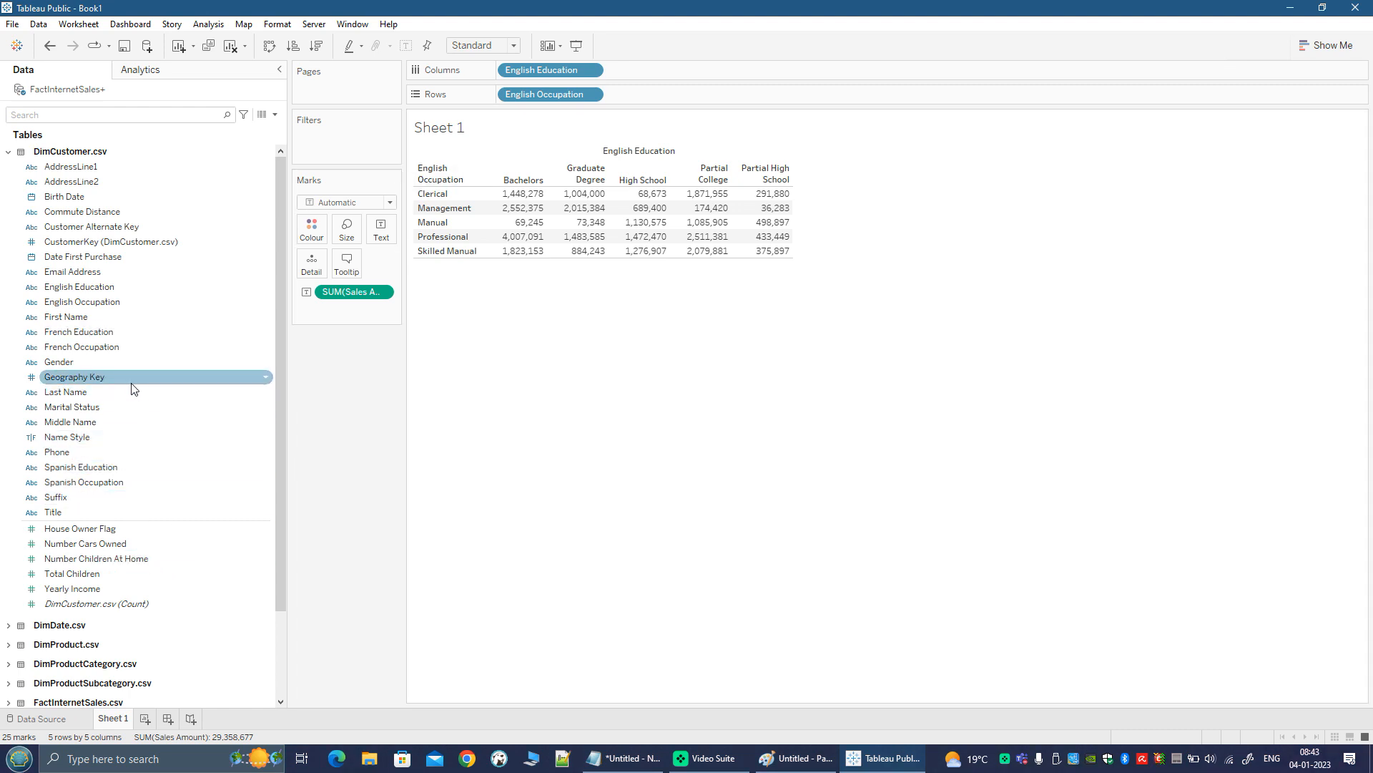
{"action": "left_click", "coordinate": [79, 304]}
{"action": "left_click_drag", "start_coordinate": [78, 306], "coordinate": [332, 138]}
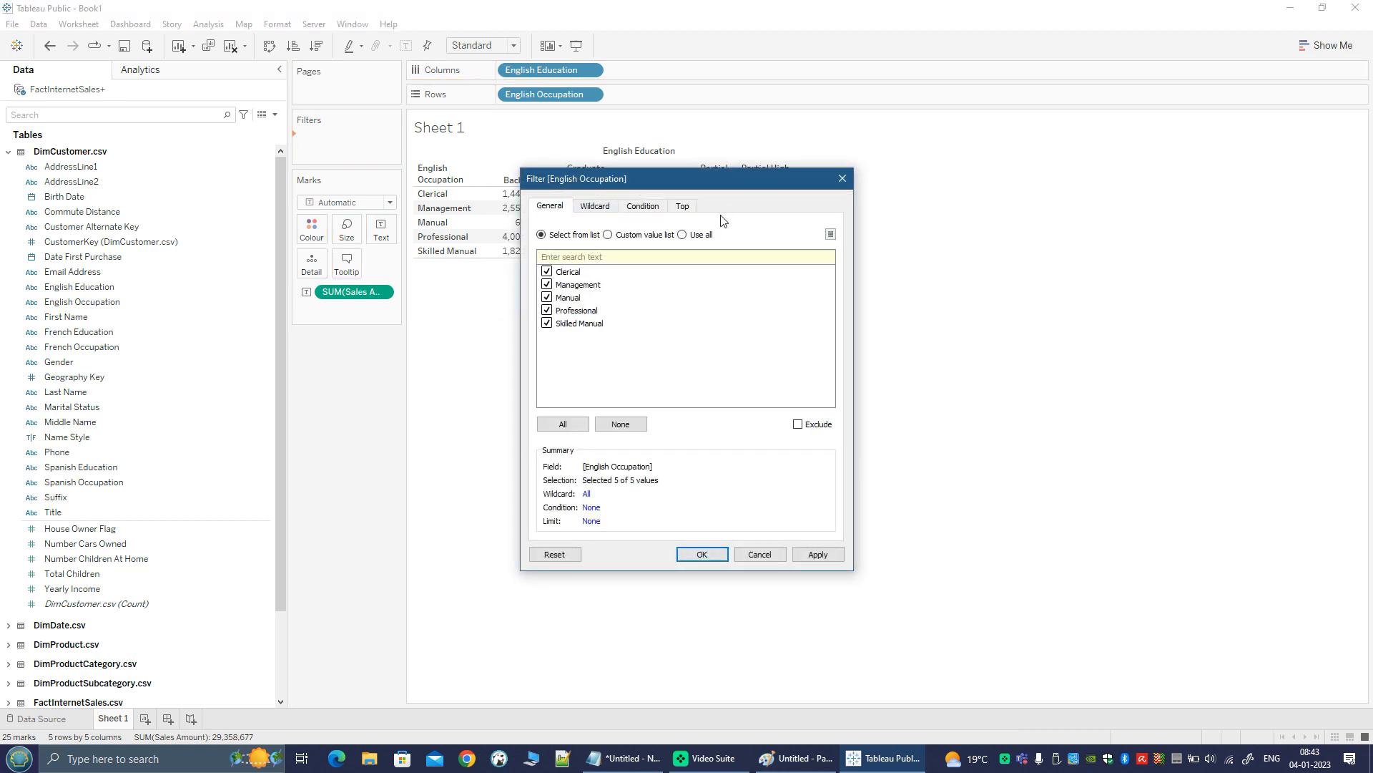
{"action": "left_click", "coordinate": [707, 556]}
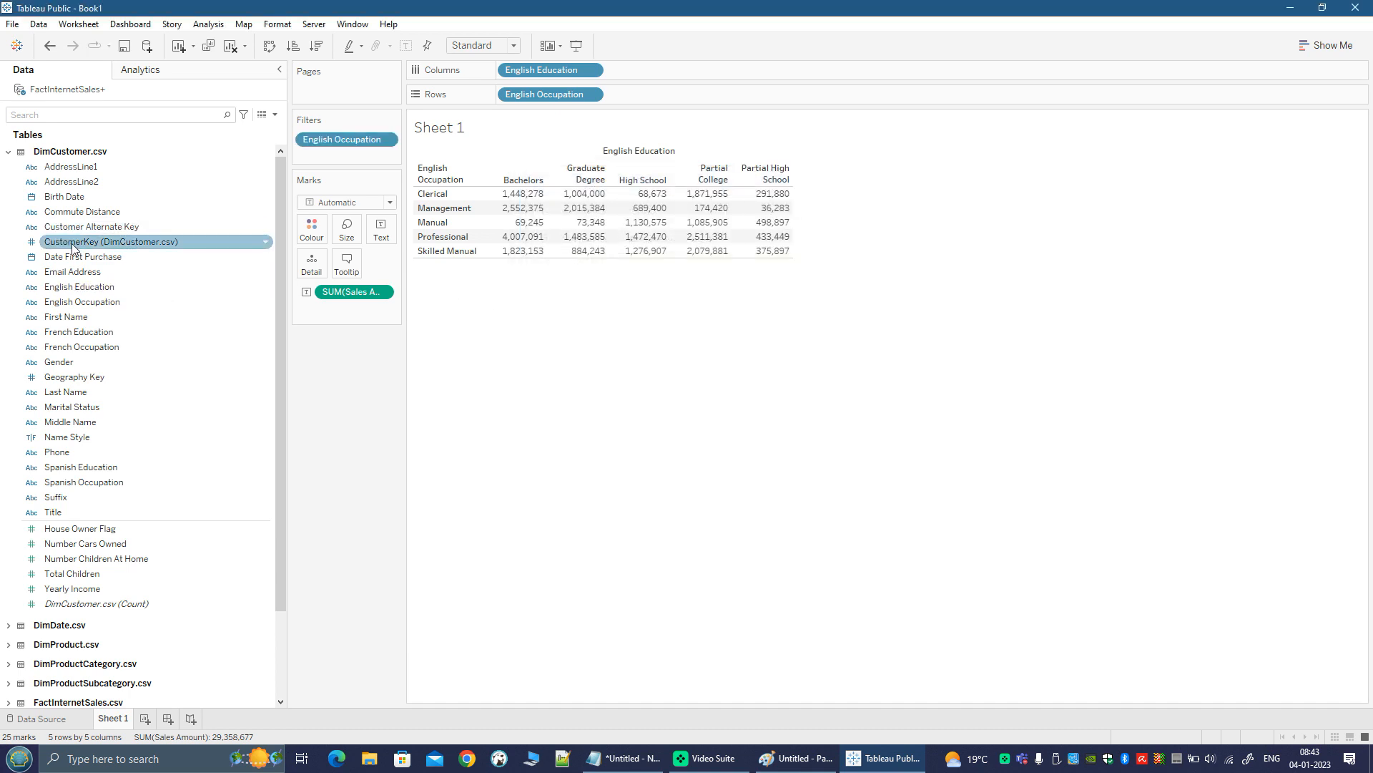
{"action": "left_click_drag", "start_coordinate": [79, 287], "coordinate": [320, 153]}
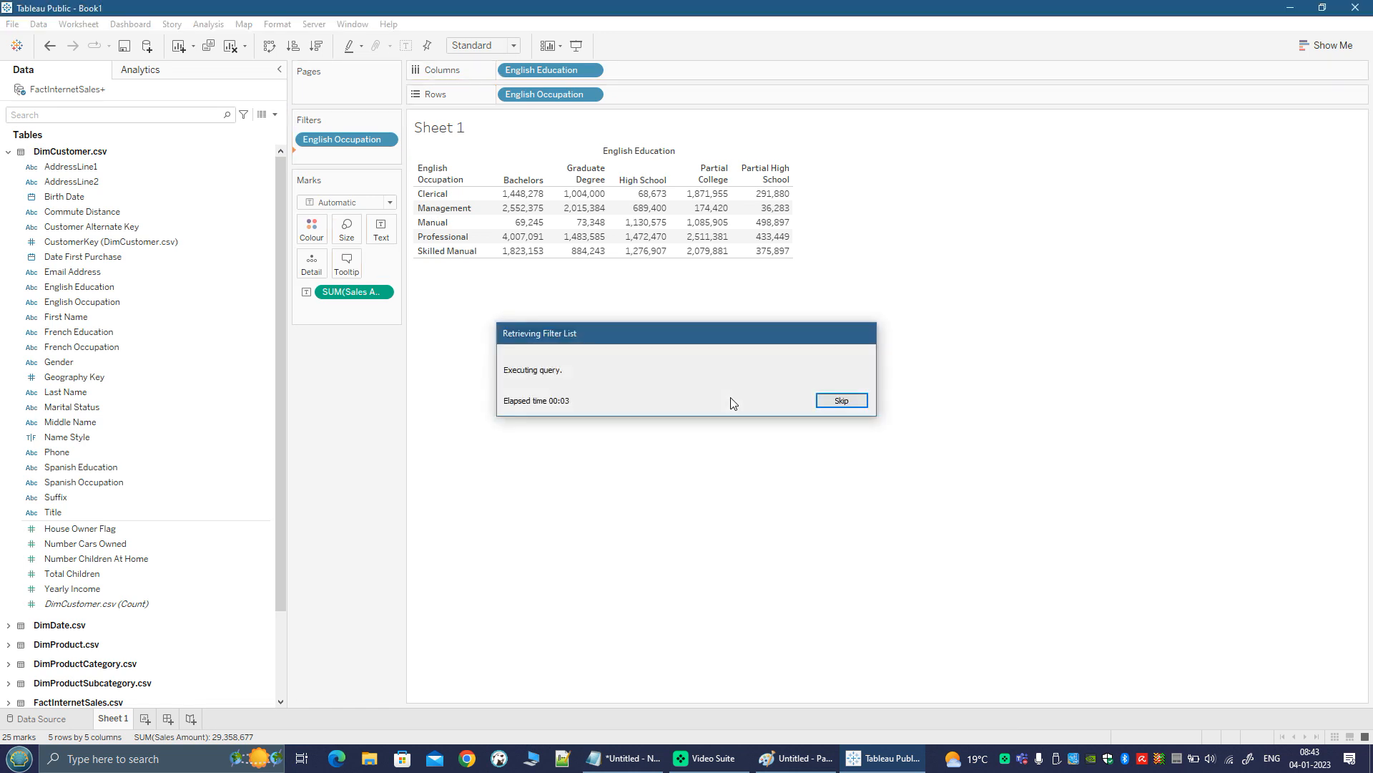
{"action": "left_click", "coordinate": [705, 555]}
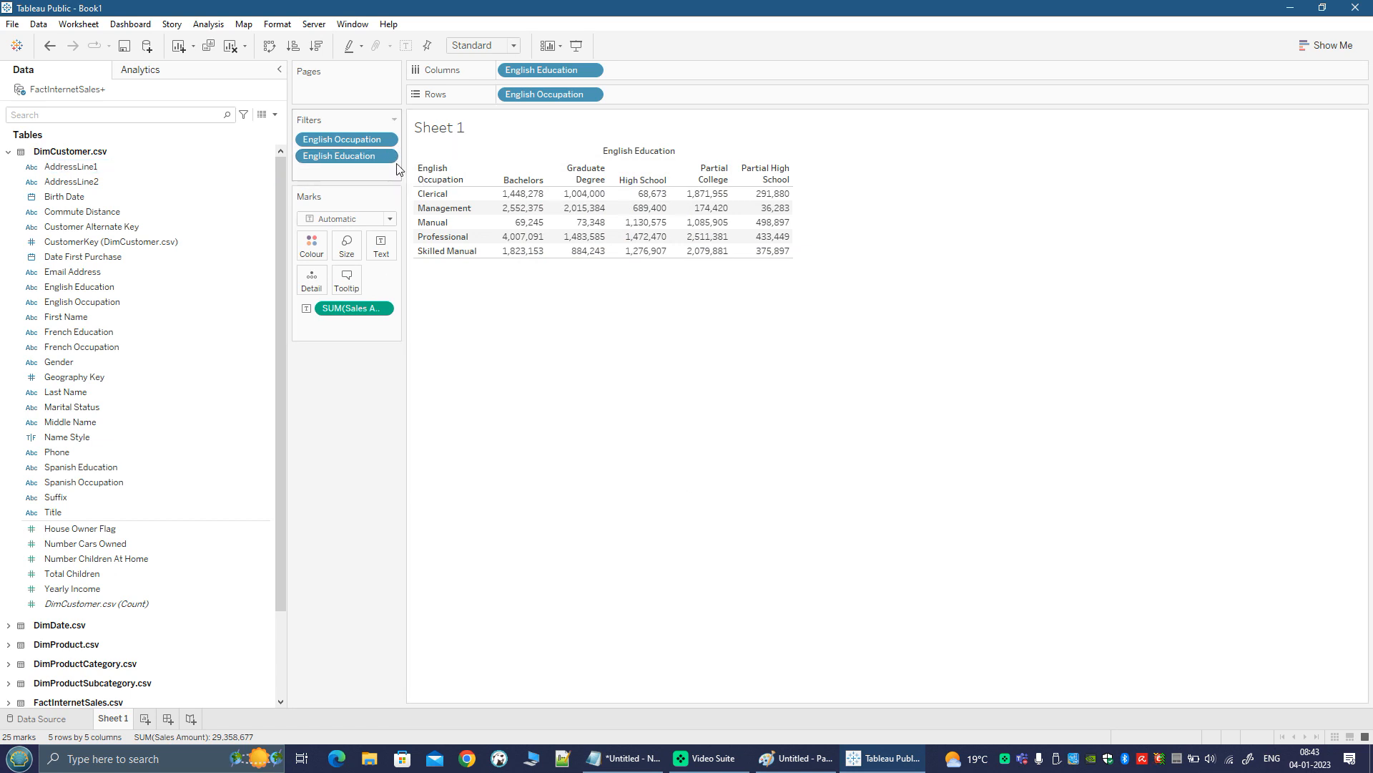
Display interactive filter controls for English Education and English Occupation beside the view.
{"action": "left_click", "coordinate": [387, 157]}
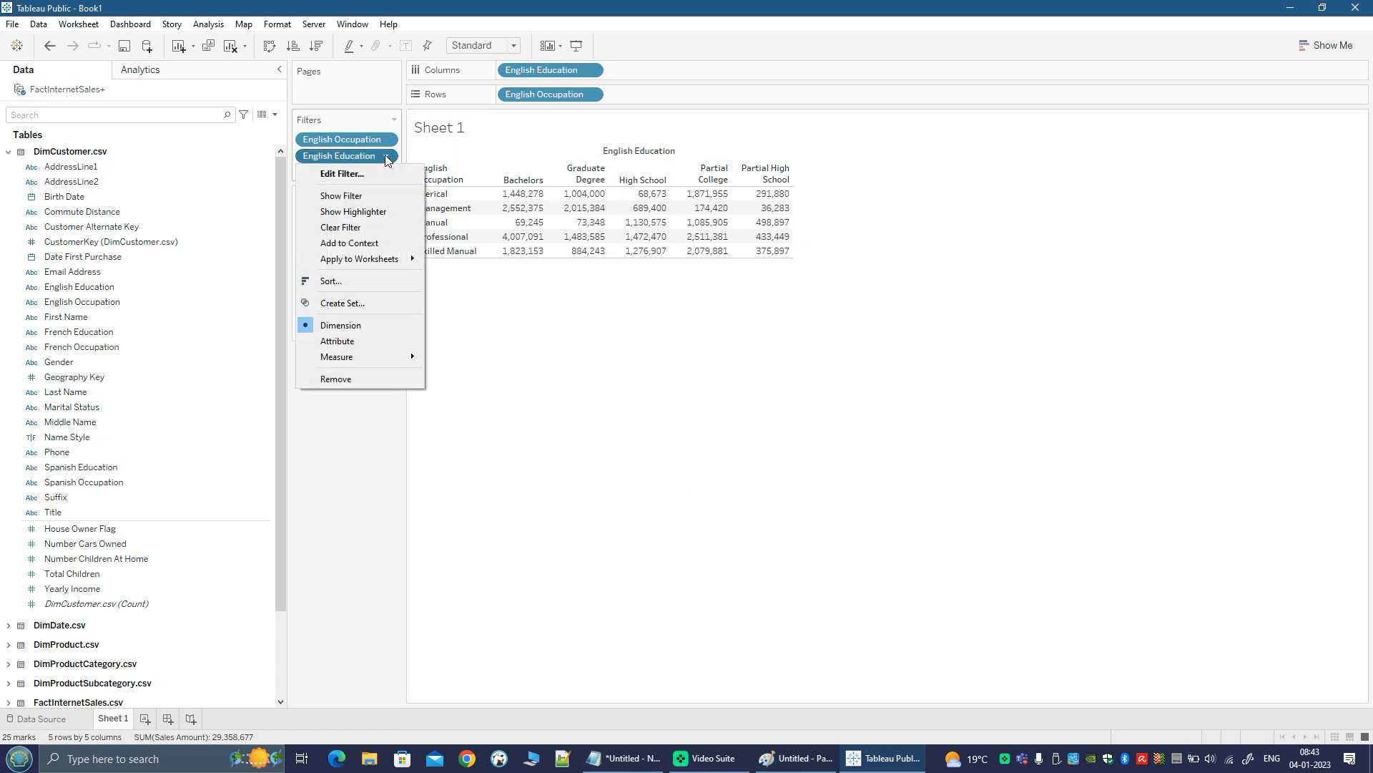
{"action": "left_click", "coordinate": [372, 199]}
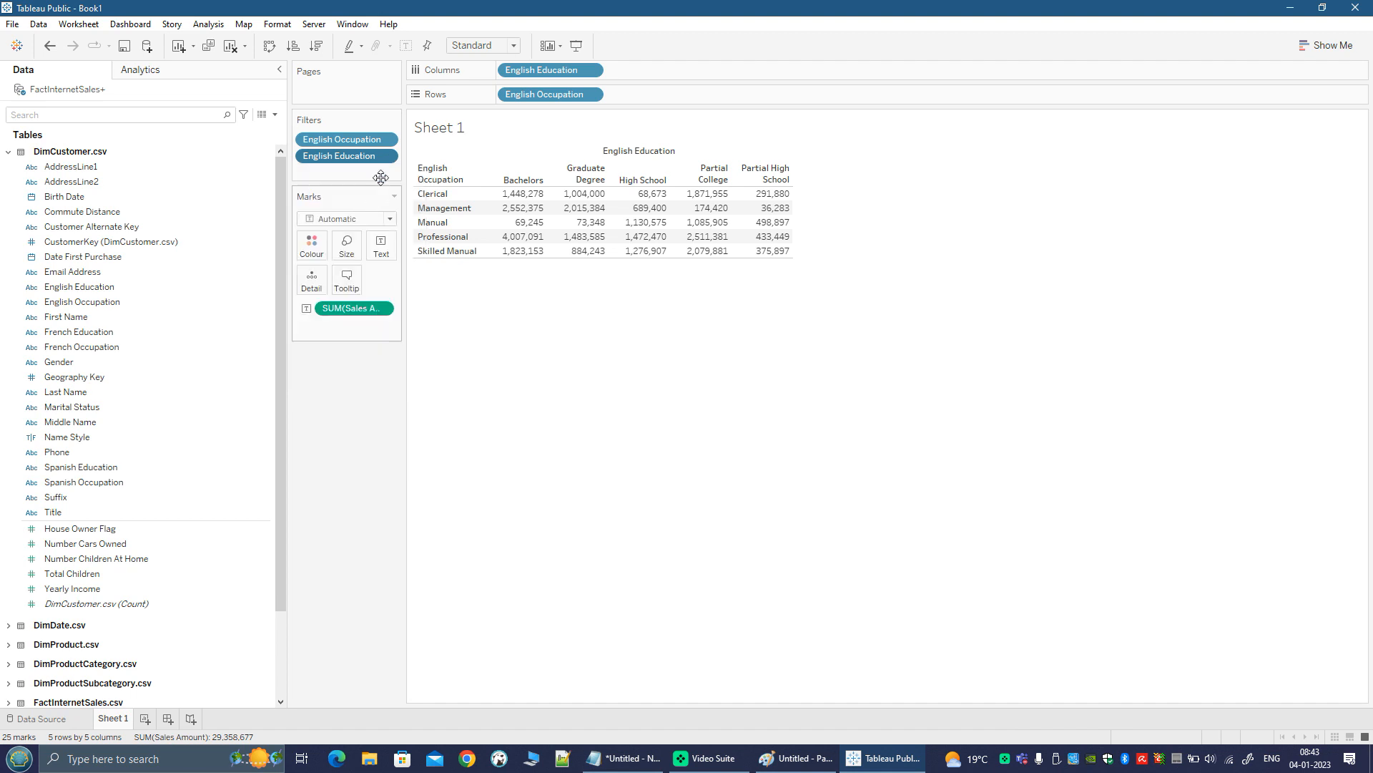
{"action": "left_click", "coordinate": [386, 139]}
{"action": "left_click", "coordinate": [379, 183]}
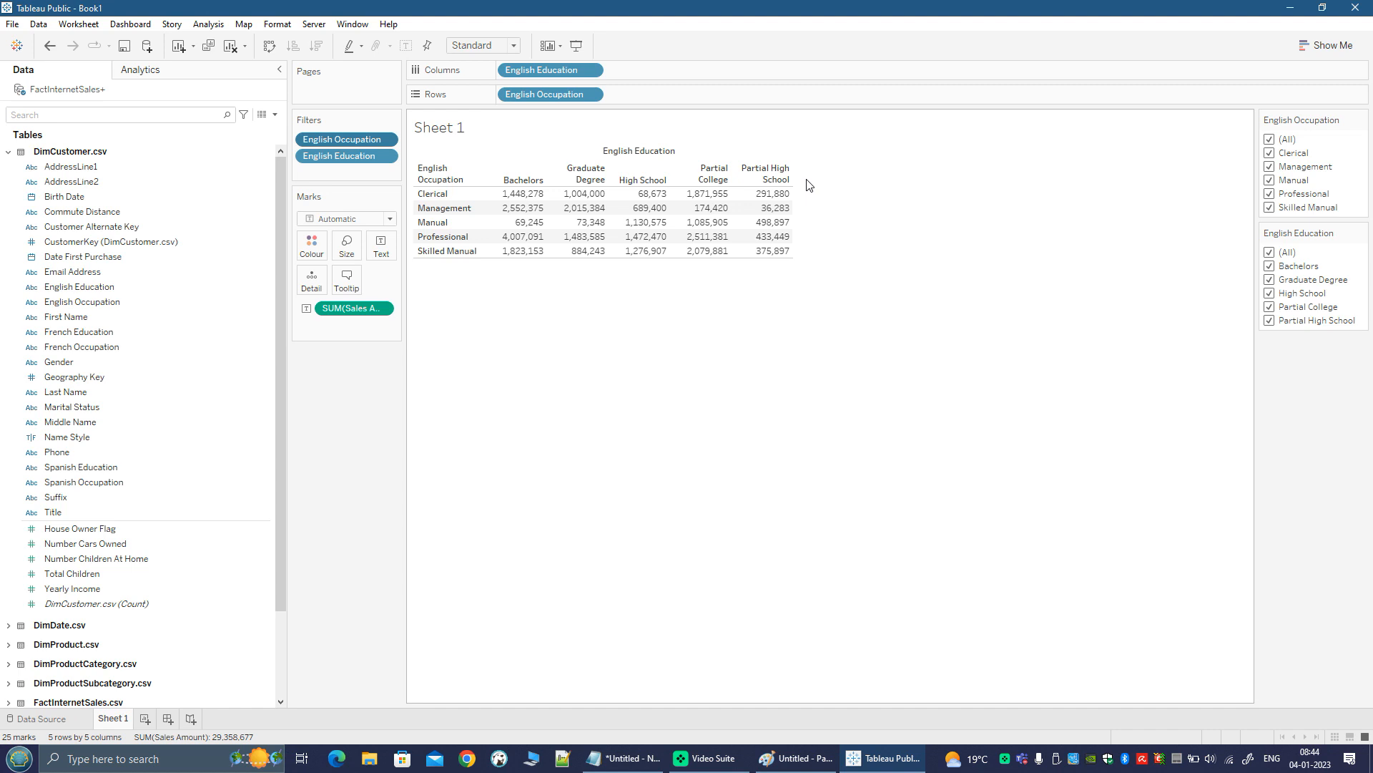
Filter English Education to Partial College and Partial High School, and English Occupation to Professional and Skilled Manual.
{"action": "mouse_move", "coordinate": [788, 255]}
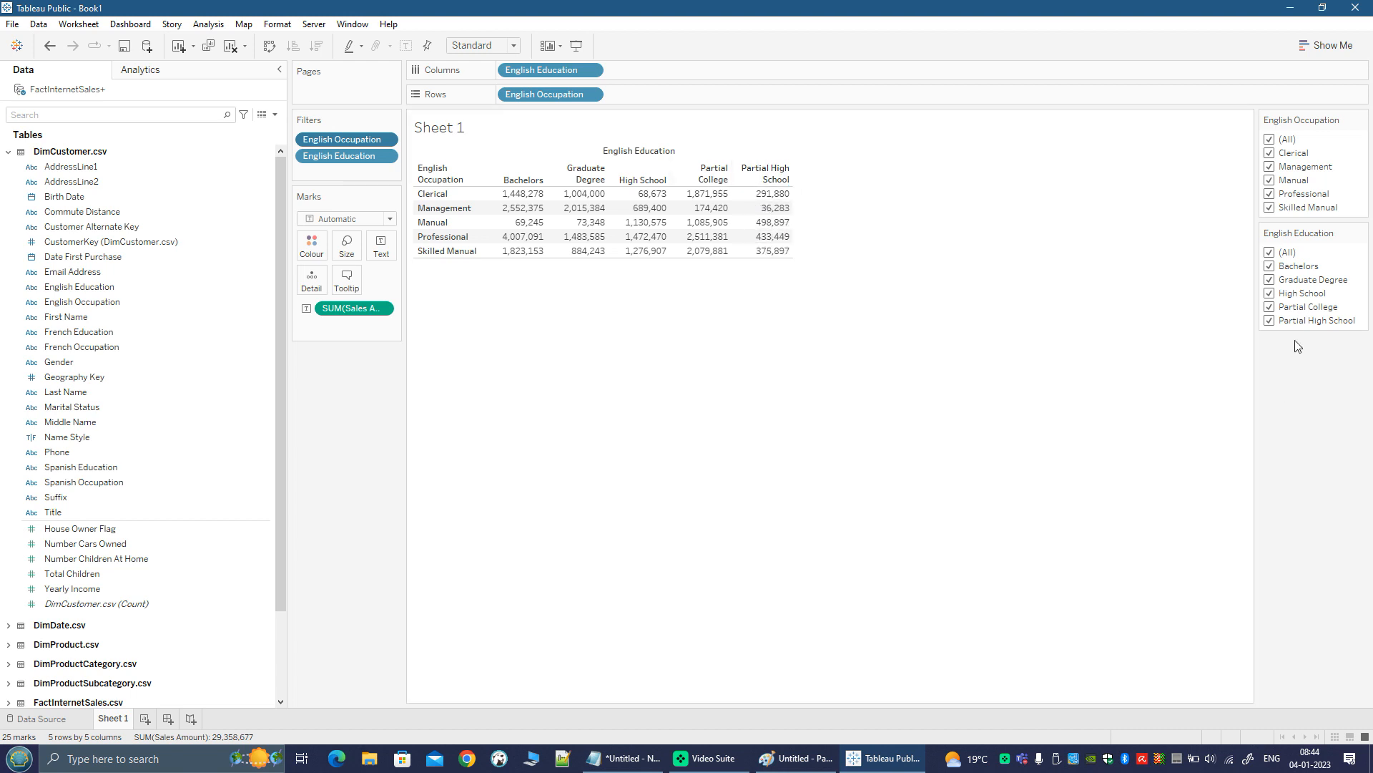
{"action": "left_click", "coordinate": [1270, 253]}
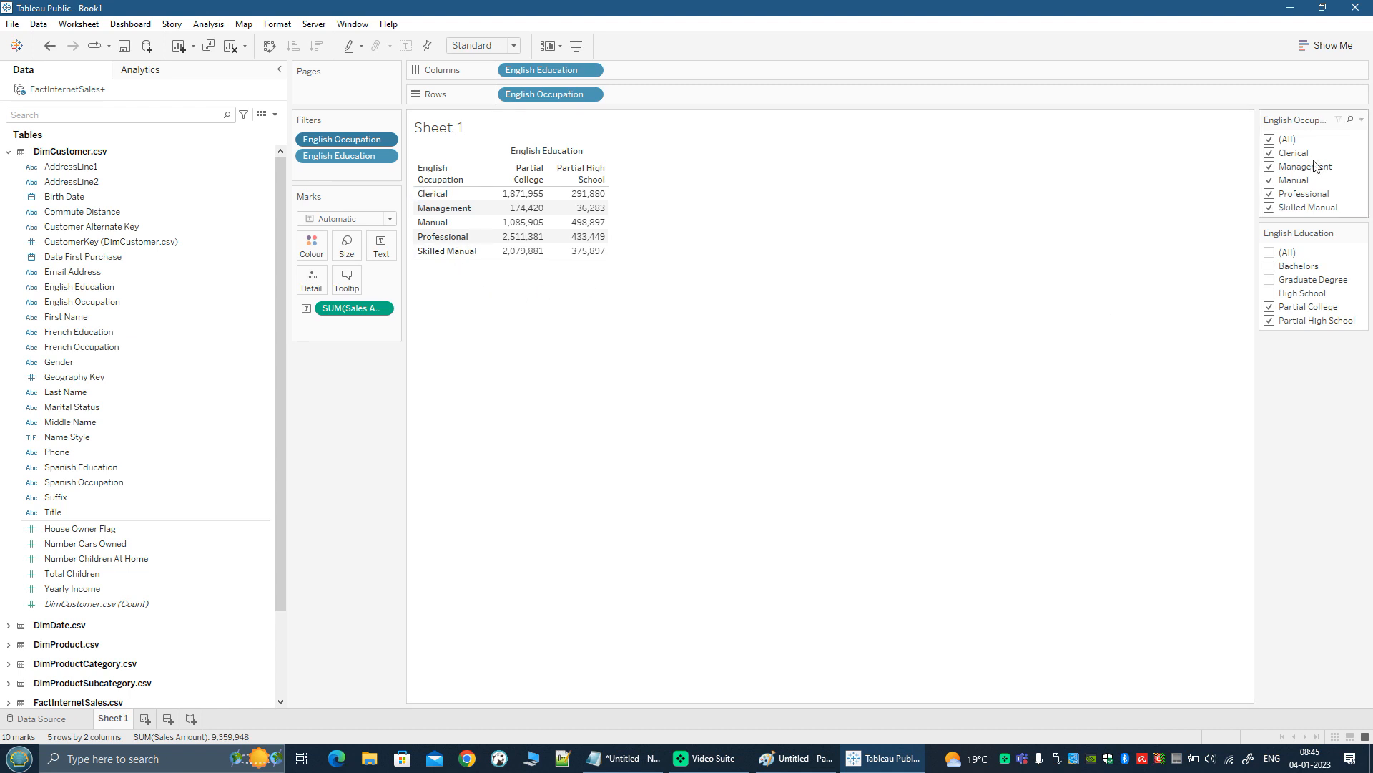
{"action": "left_click", "coordinate": [1270, 140]}
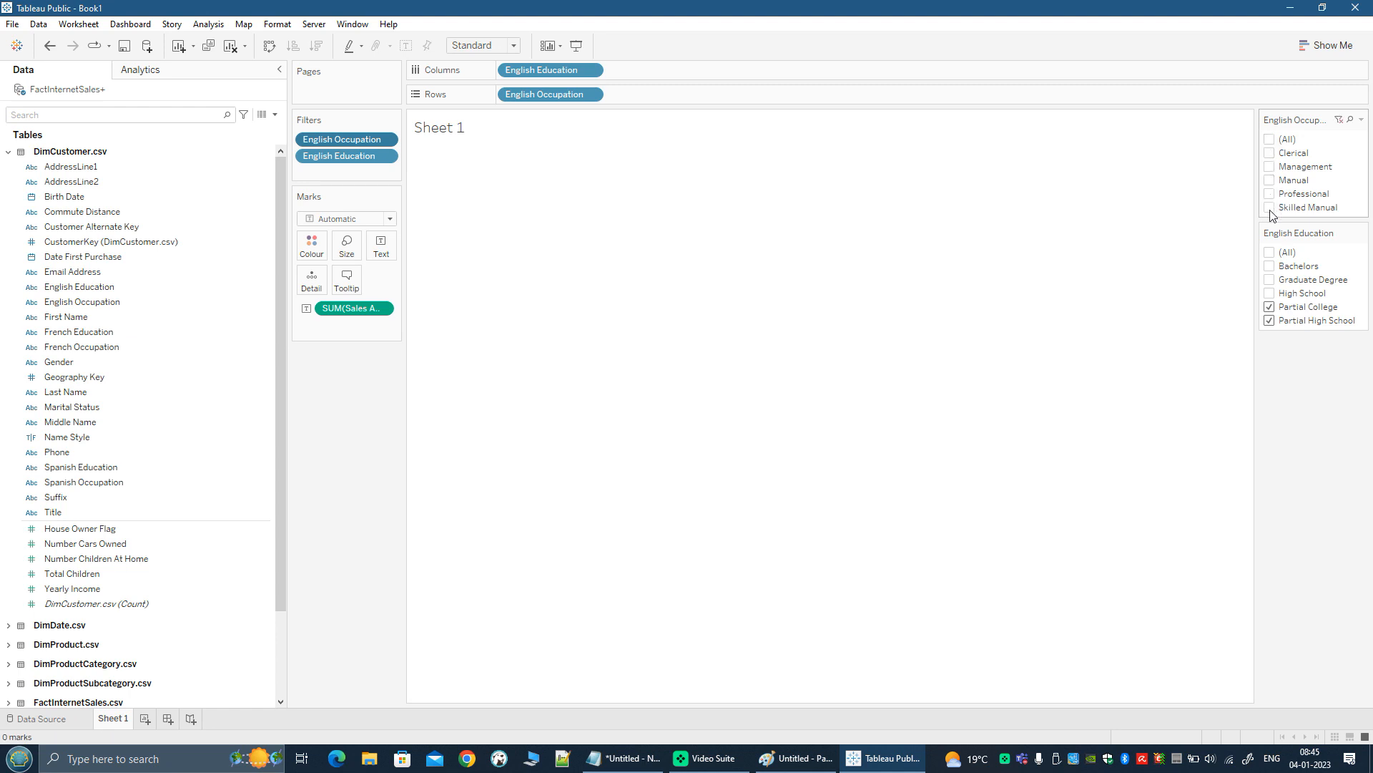
{"action": "left_click", "coordinate": [1269, 194]}
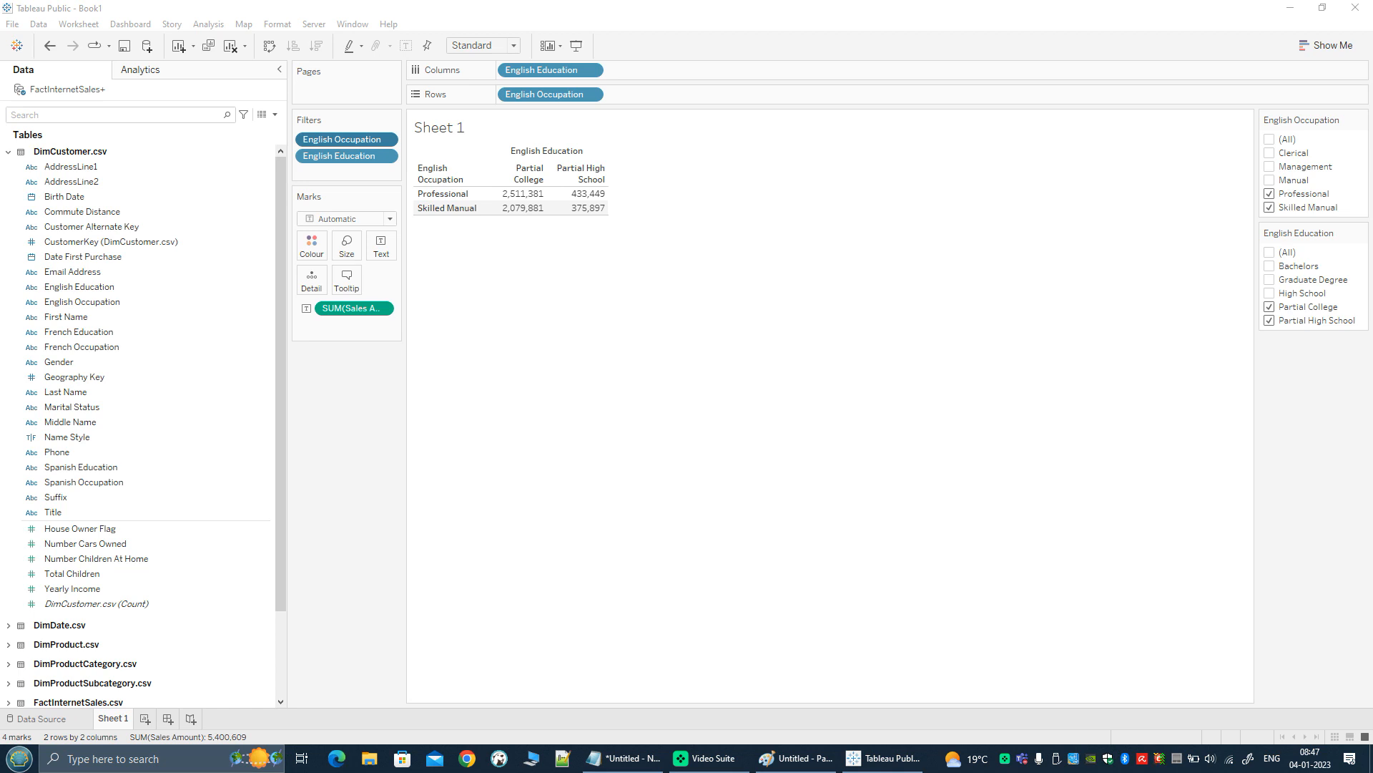
Replace English Occupation and English Education in the view with First Name on Rows and Last Name on Columns.
{"action": "left_click_drag", "start_coordinate": [554, 97], "coordinate": [86, 350]}
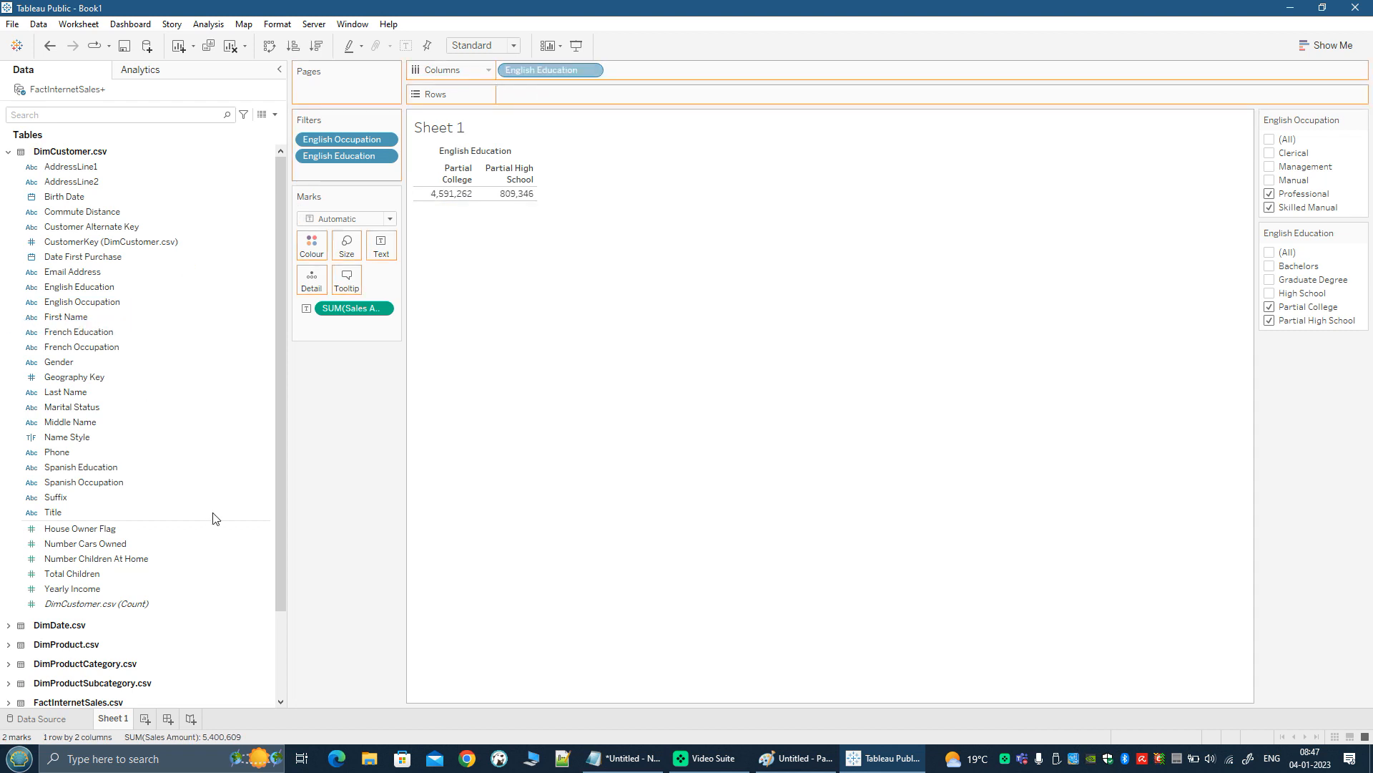
{"action": "left_click_drag", "start_coordinate": [214, 518], "coordinate": [179, 494]}
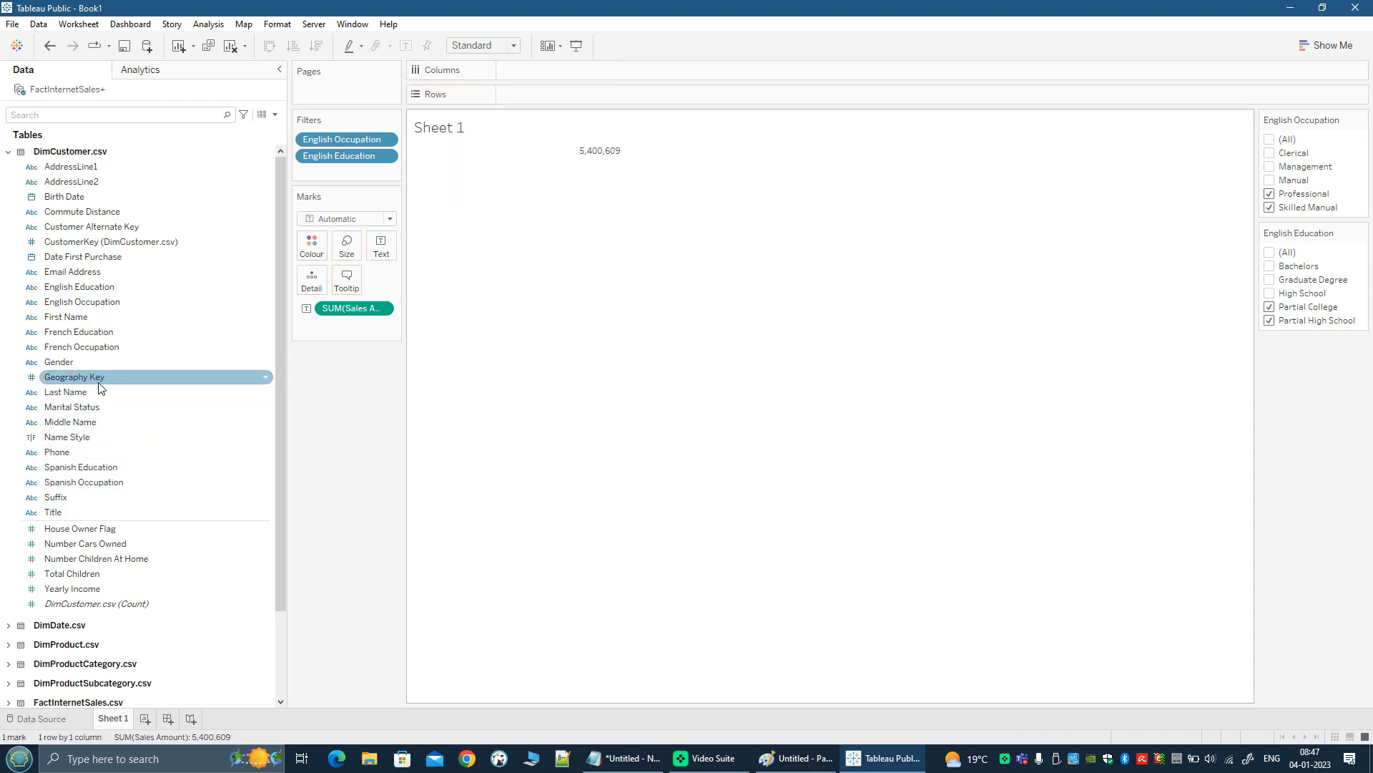
{"action": "left_click", "coordinate": [110, 316]}
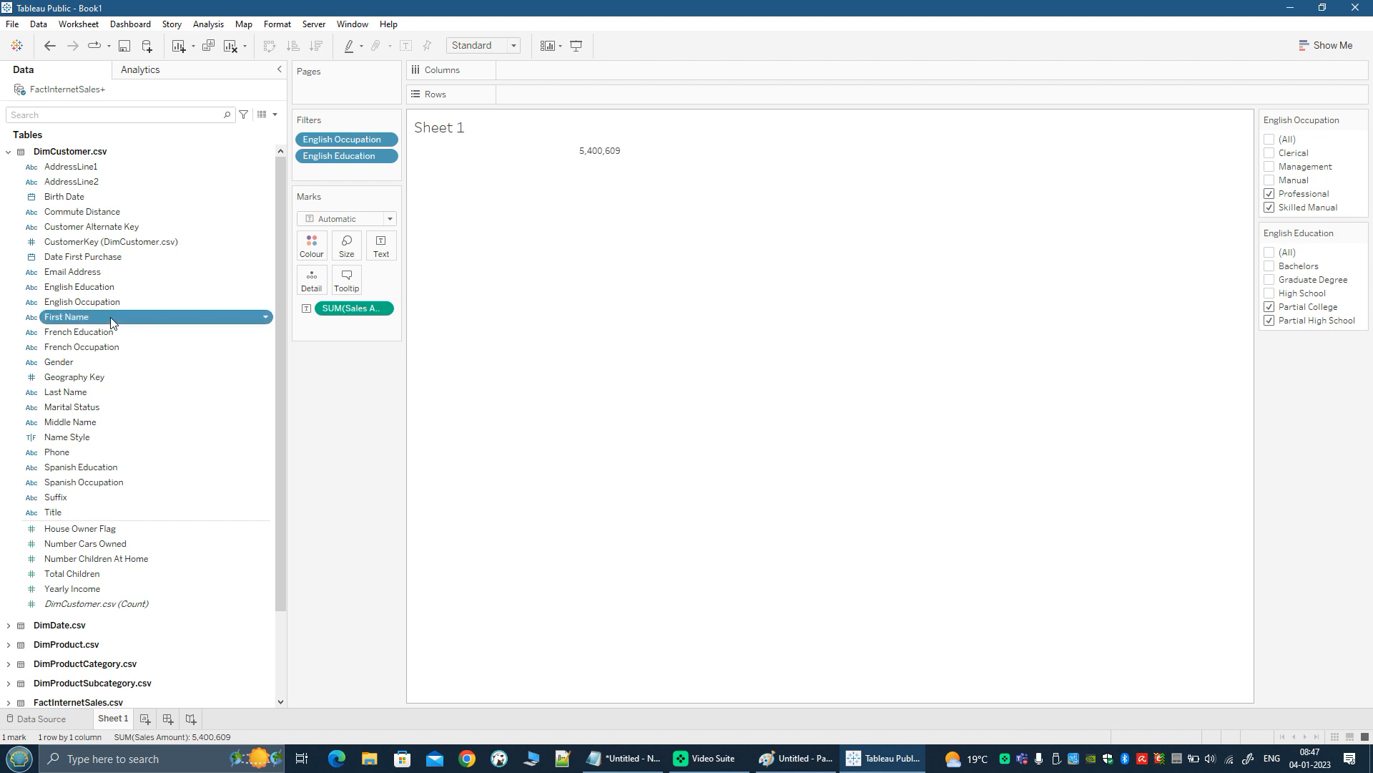
{"action": "left_click", "coordinate": [76, 397]}
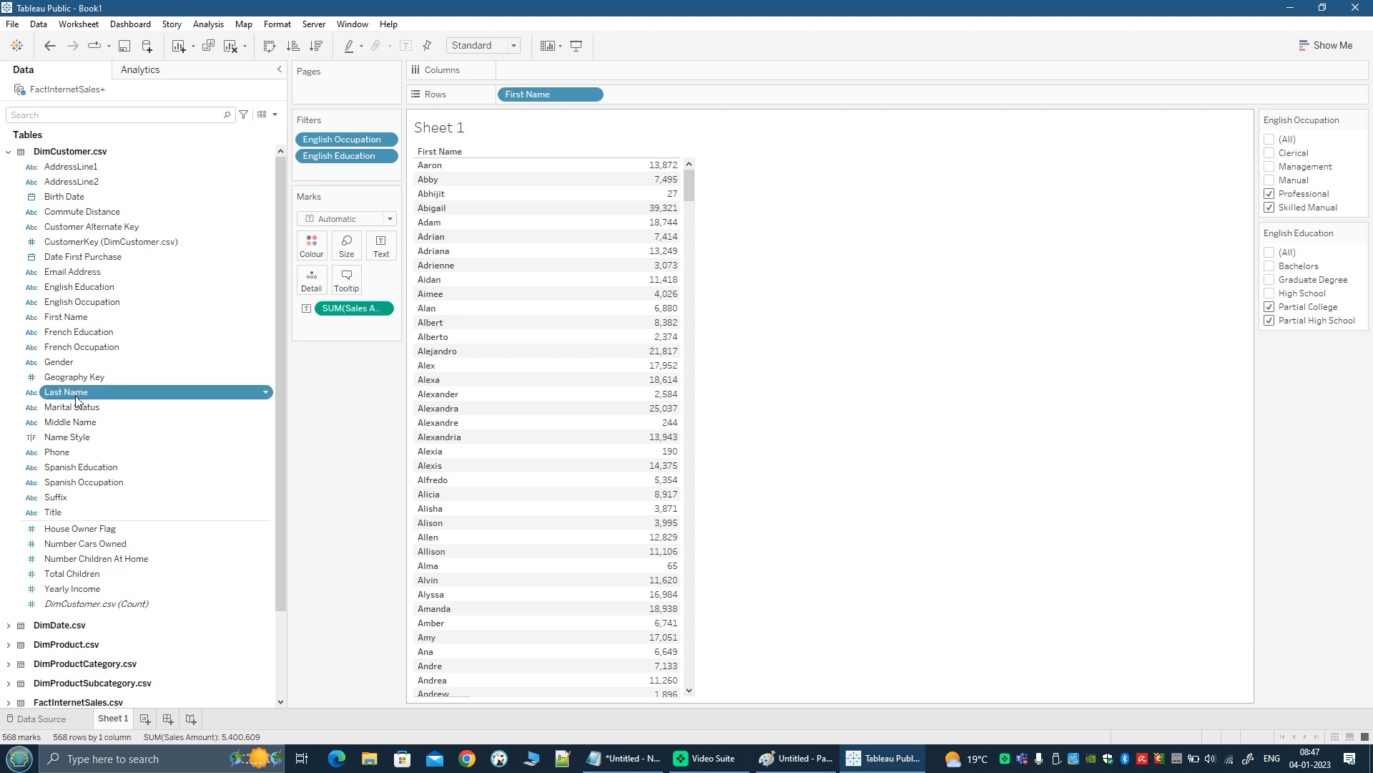
{"action": "double_click", "coordinate": [77, 396]}
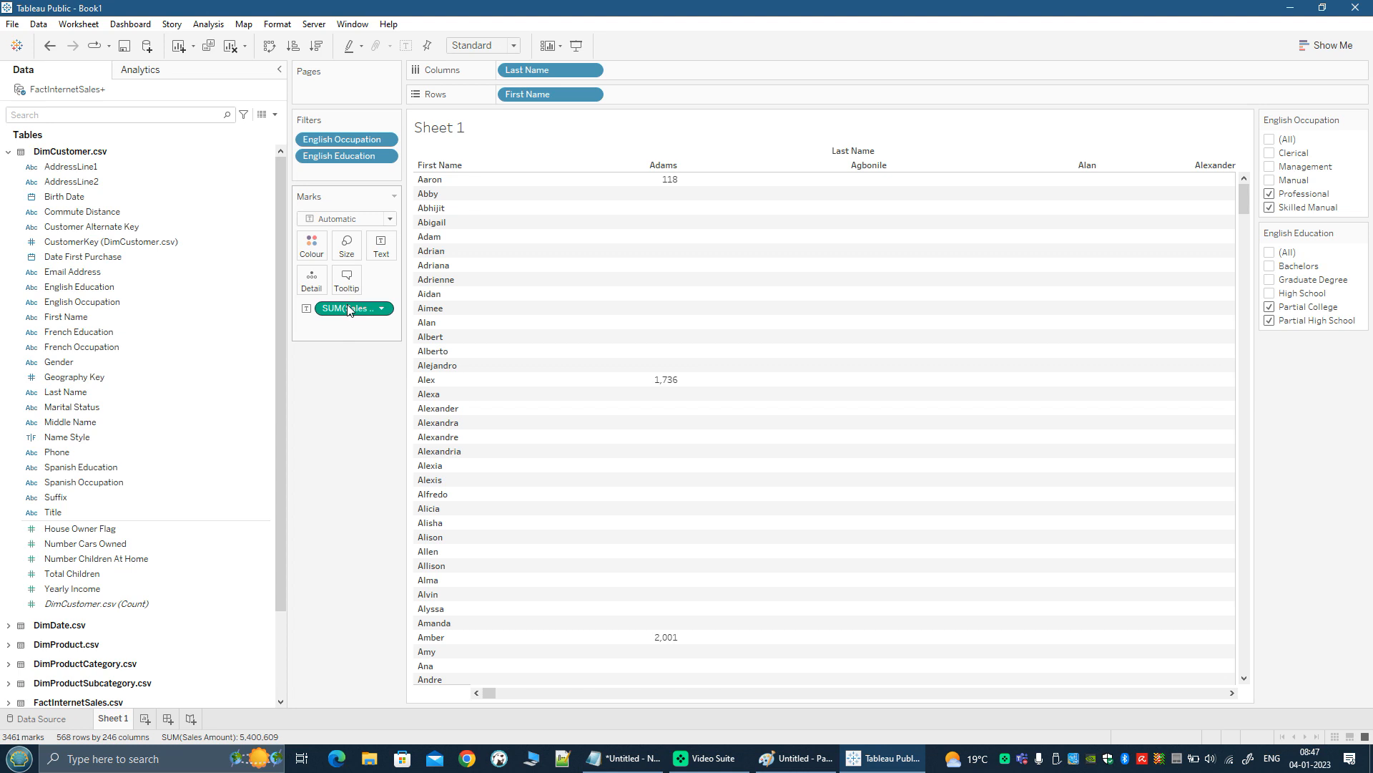
Remove the Sales Amount measure and both the English Occupation and English Education filters from the sheet.
{"action": "left_click_drag", "start_coordinate": [346, 318], "coordinate": [153, 355]}
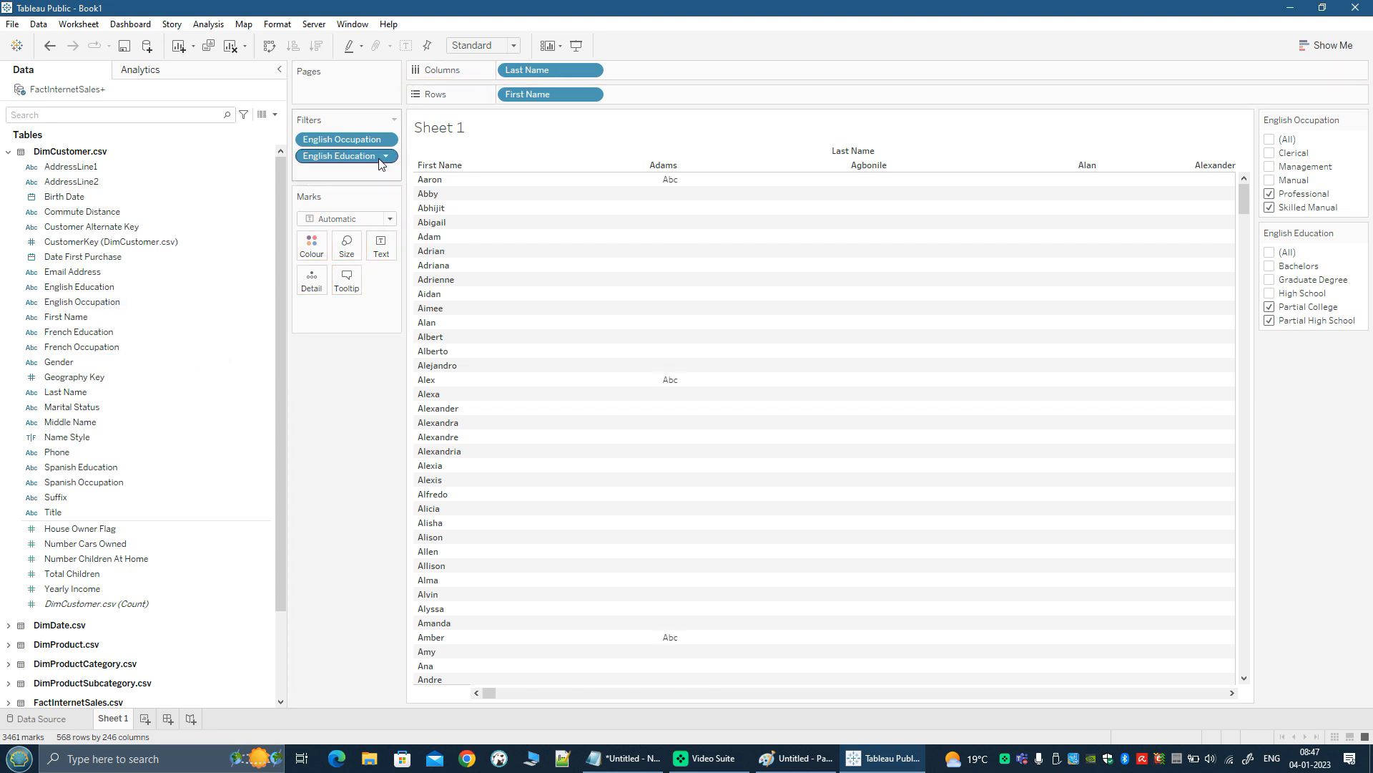
{"action": "left_click_drag", "start_coordinate": [349, 139], "coordinate": [125, 253]}
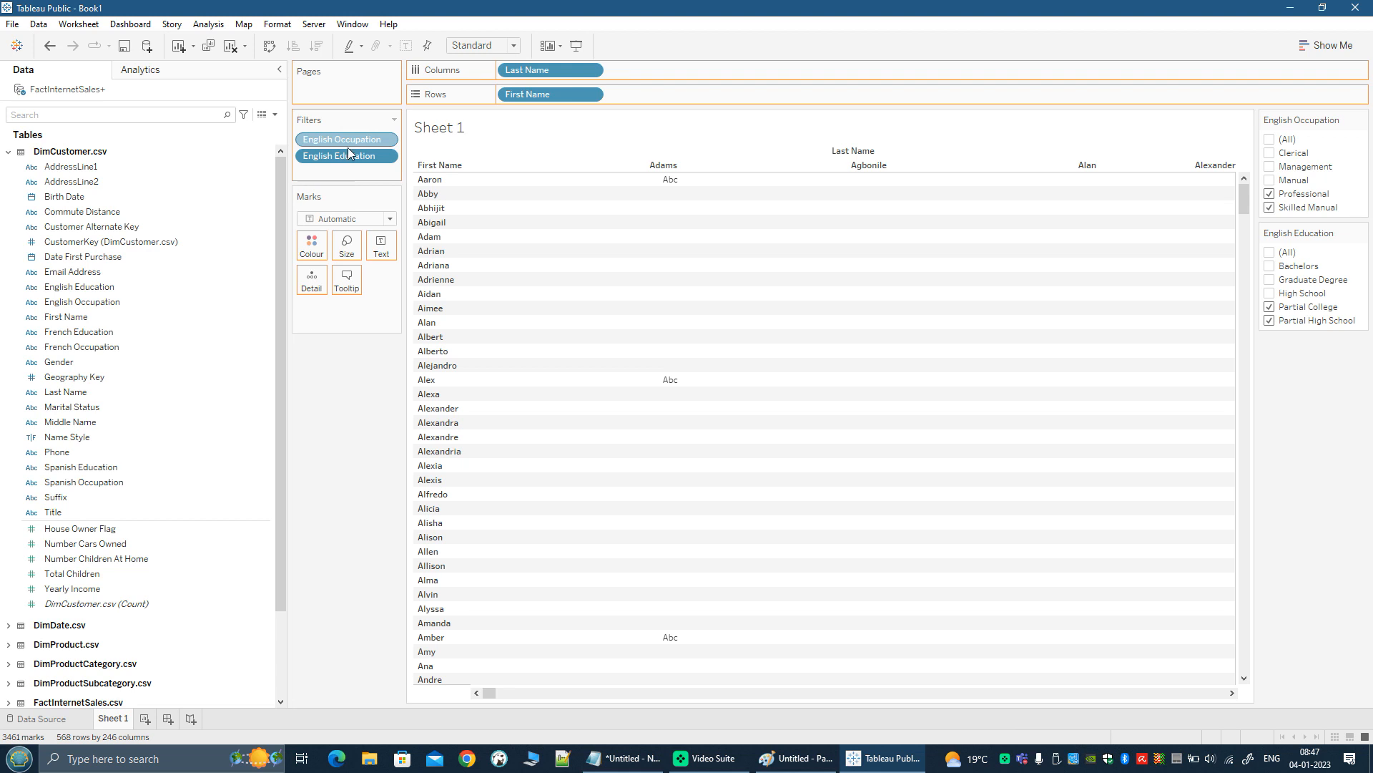
{"action": "left_click_drag", "start_coordinate": [248, 536], "coordinate": [250, 534]}
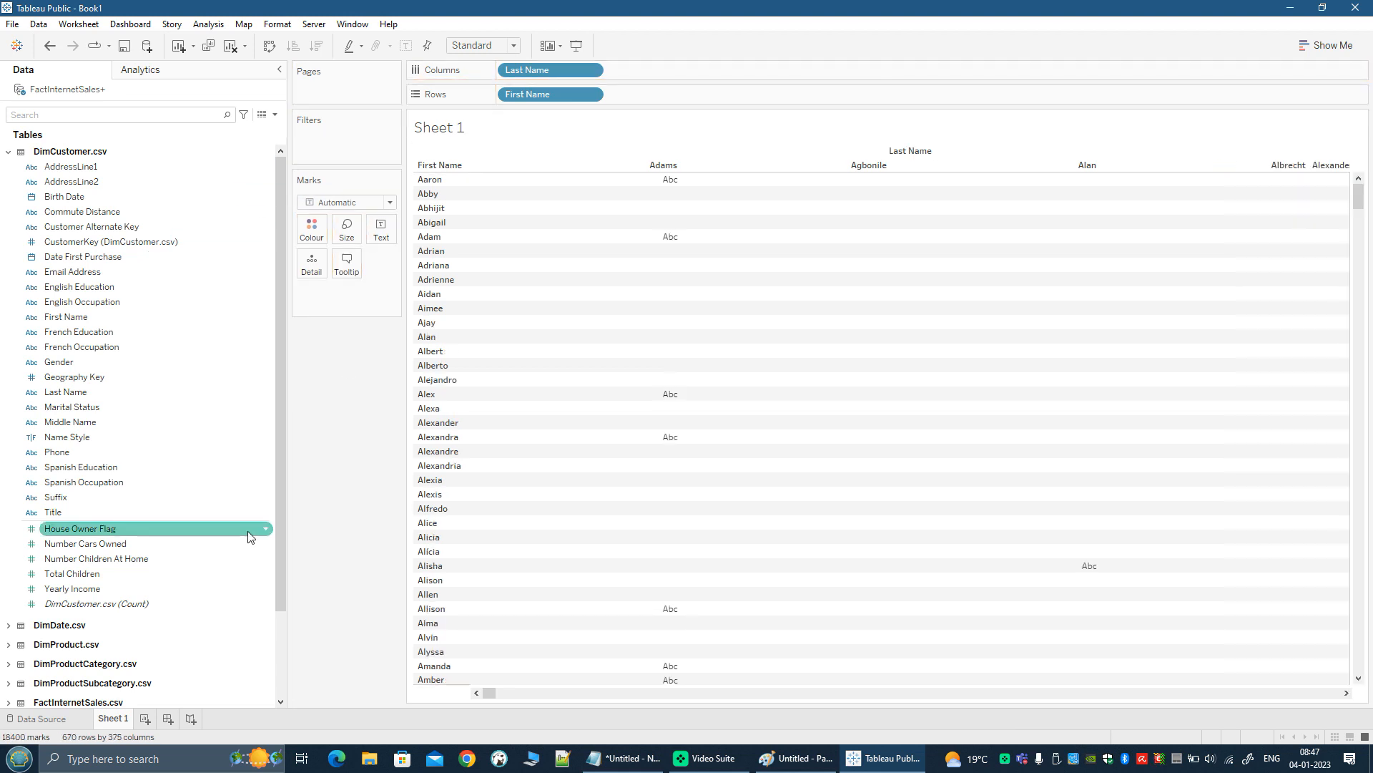
Show the view as a text table and place First Name ahead of Last Name on Rows.
{"action": "left_click", "coordinate": [1321, 49]}
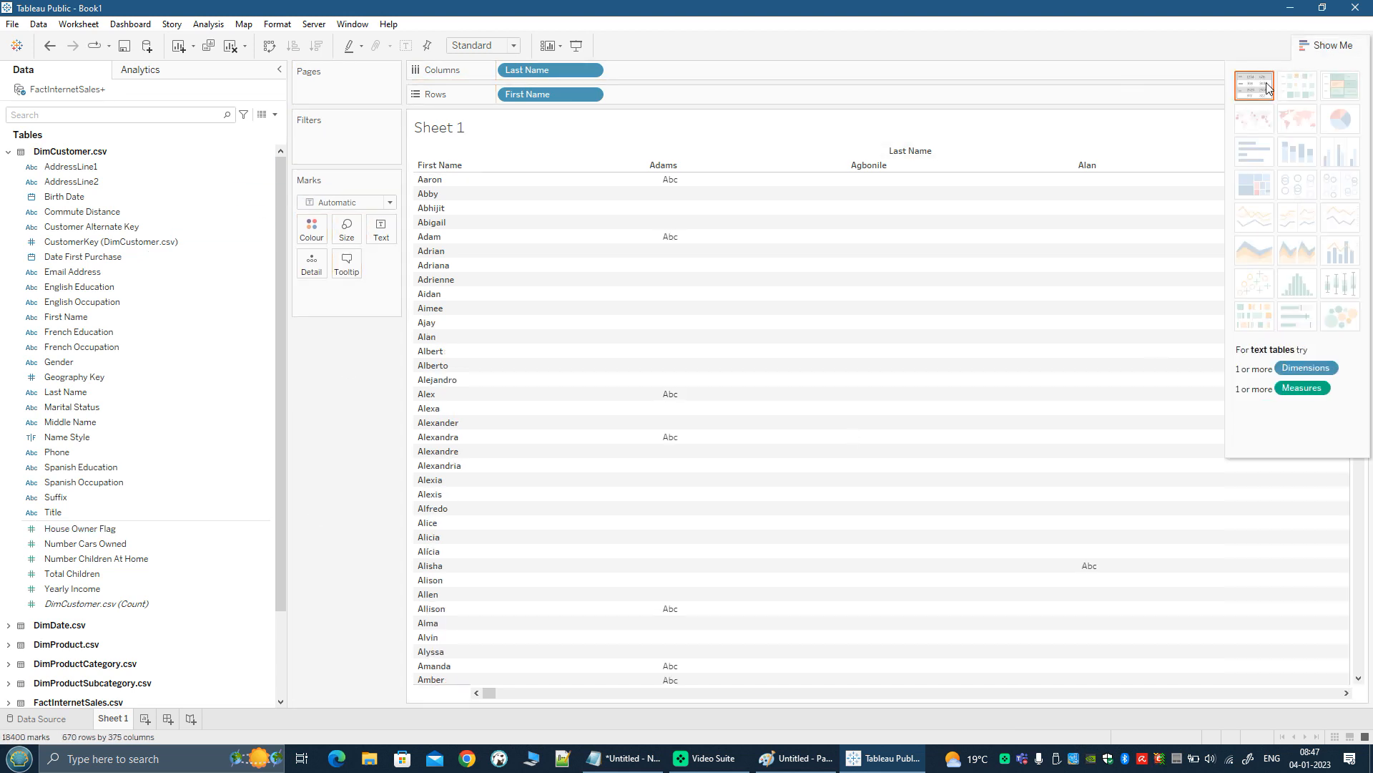
{"action": "left_click", "coordinate": [1264, 89]}
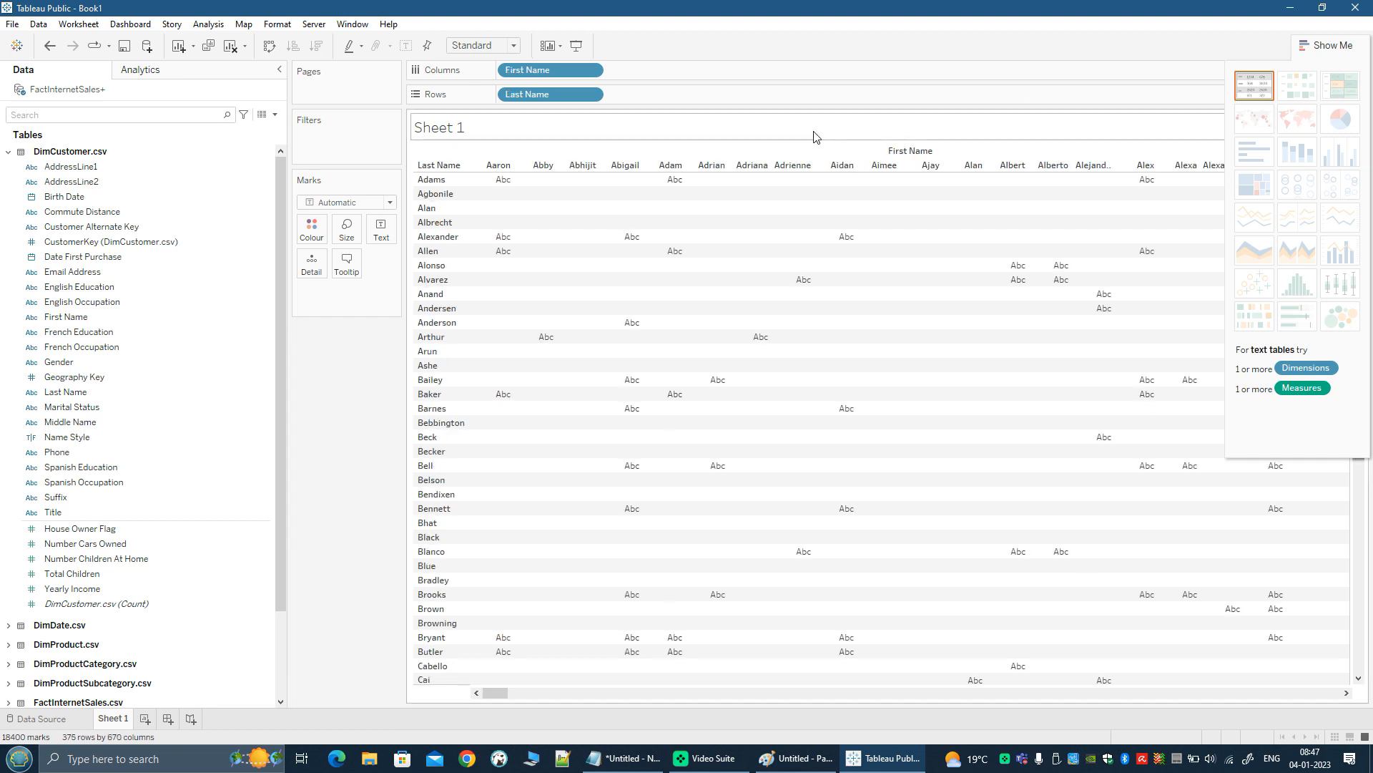
{"action": "left_click_drag", "start_coordinate": [538, 77], "coordinate": [501, 96]}
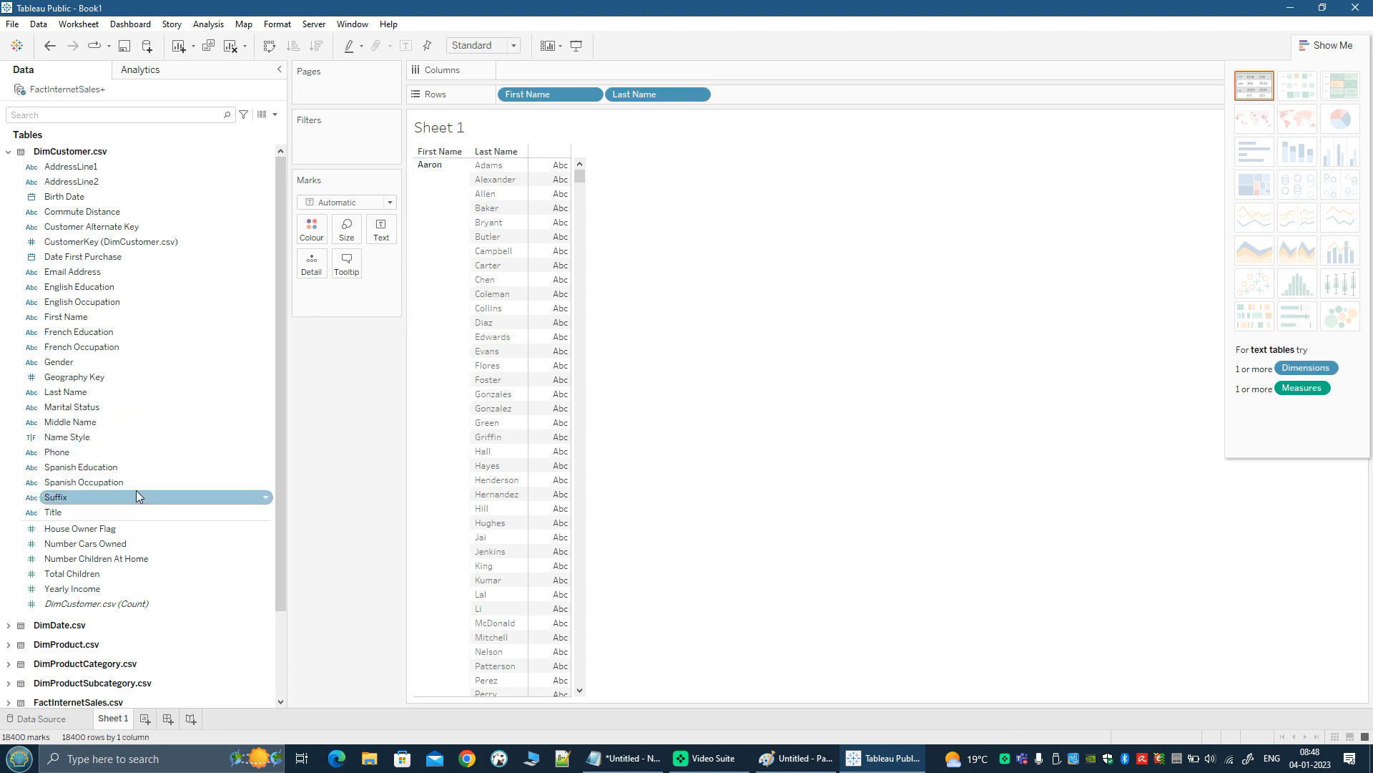
Create a calculated field from First Name in DimCustomer.csv with the formula [First Name] + '' + [Last Name].
{"action": "left_click", "coordinate": [54, 321]}
{"action": "right_click", "coordinate": [55, 321]}
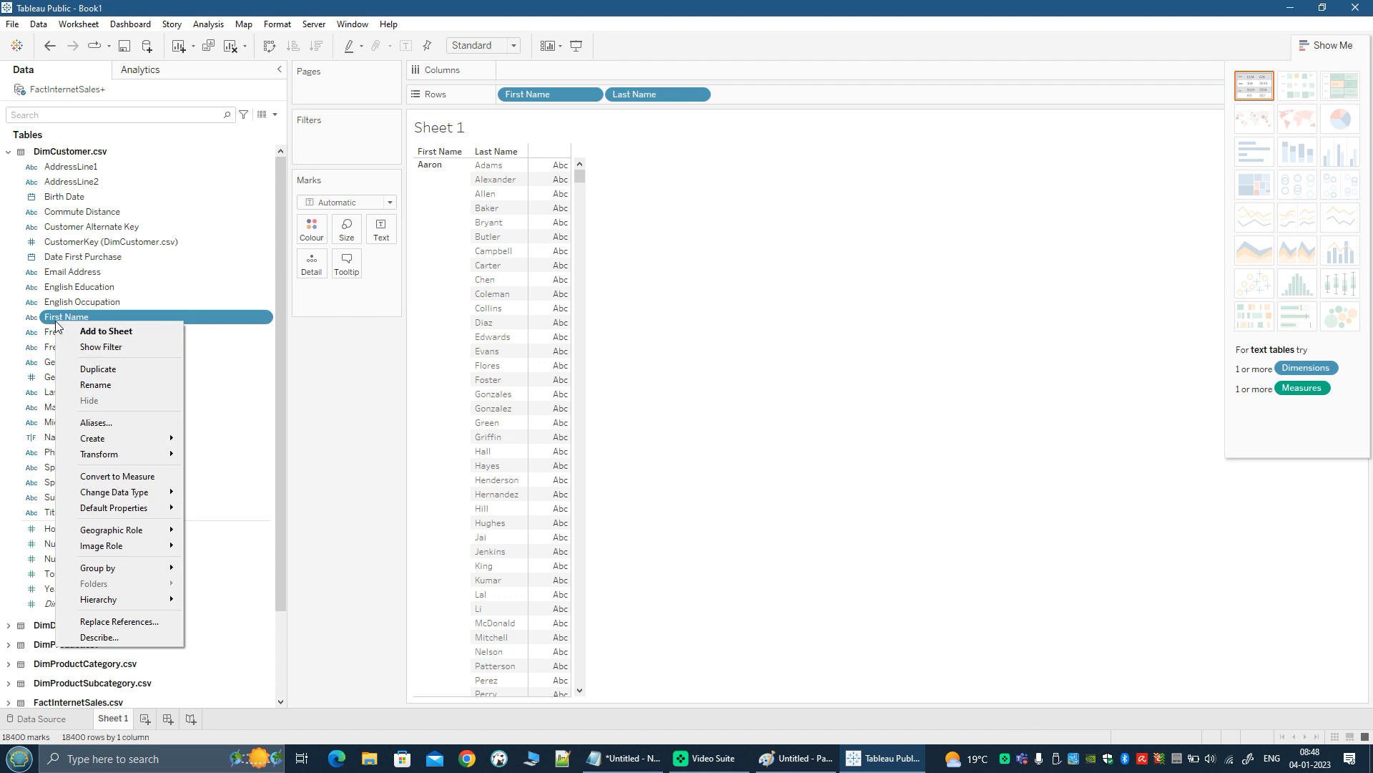
{"action": "mouse_move", "coordinate": [113, 439]}
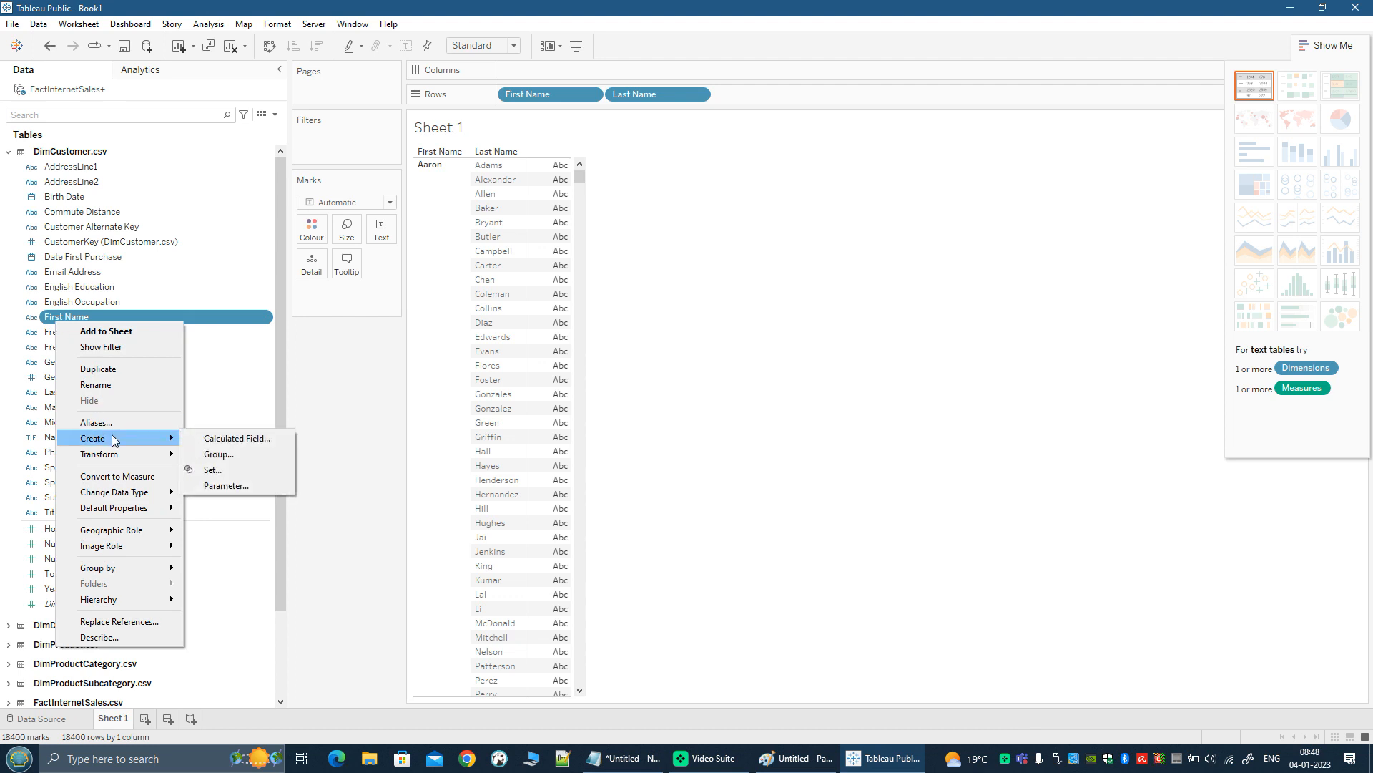
{"action": "left_click", "coordinate": [248, 439]}
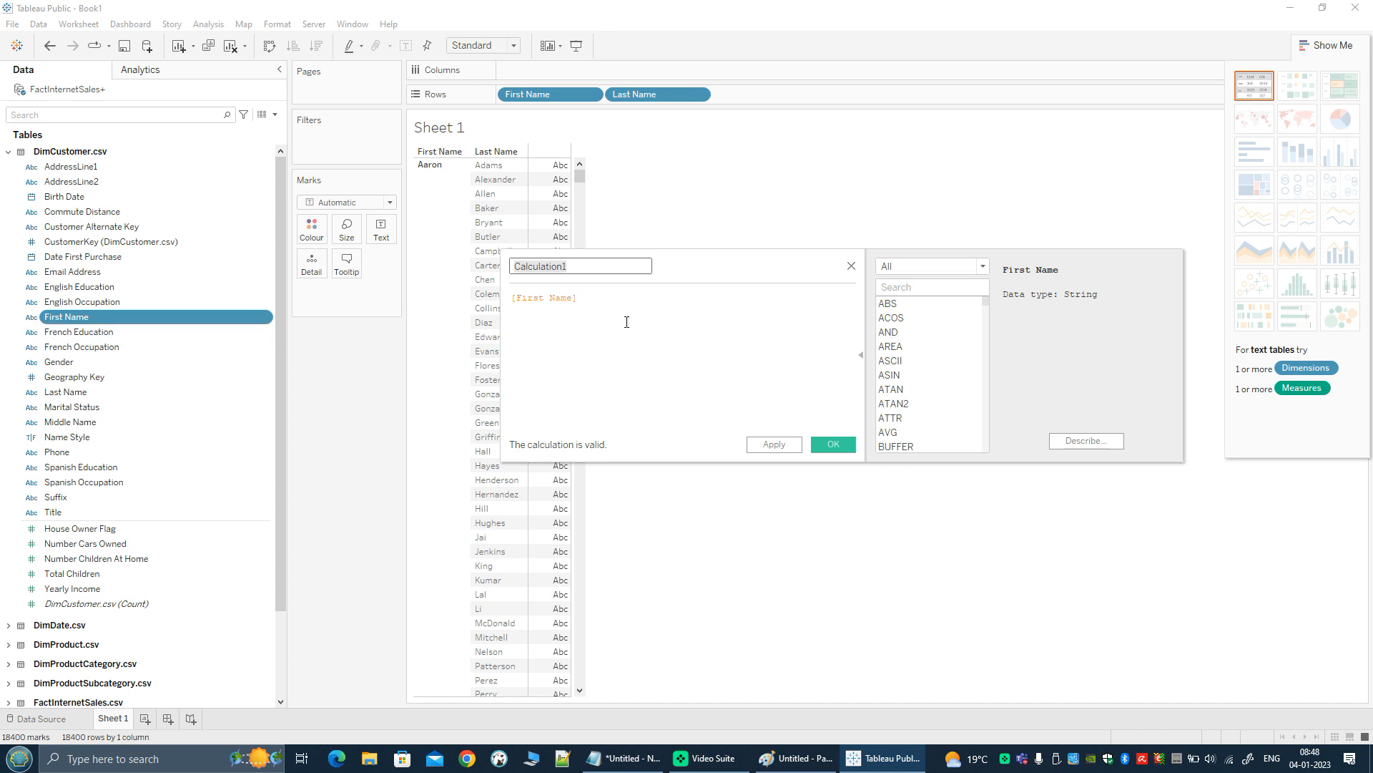
{"action": "left_click", "coordinate": [594, 299]}
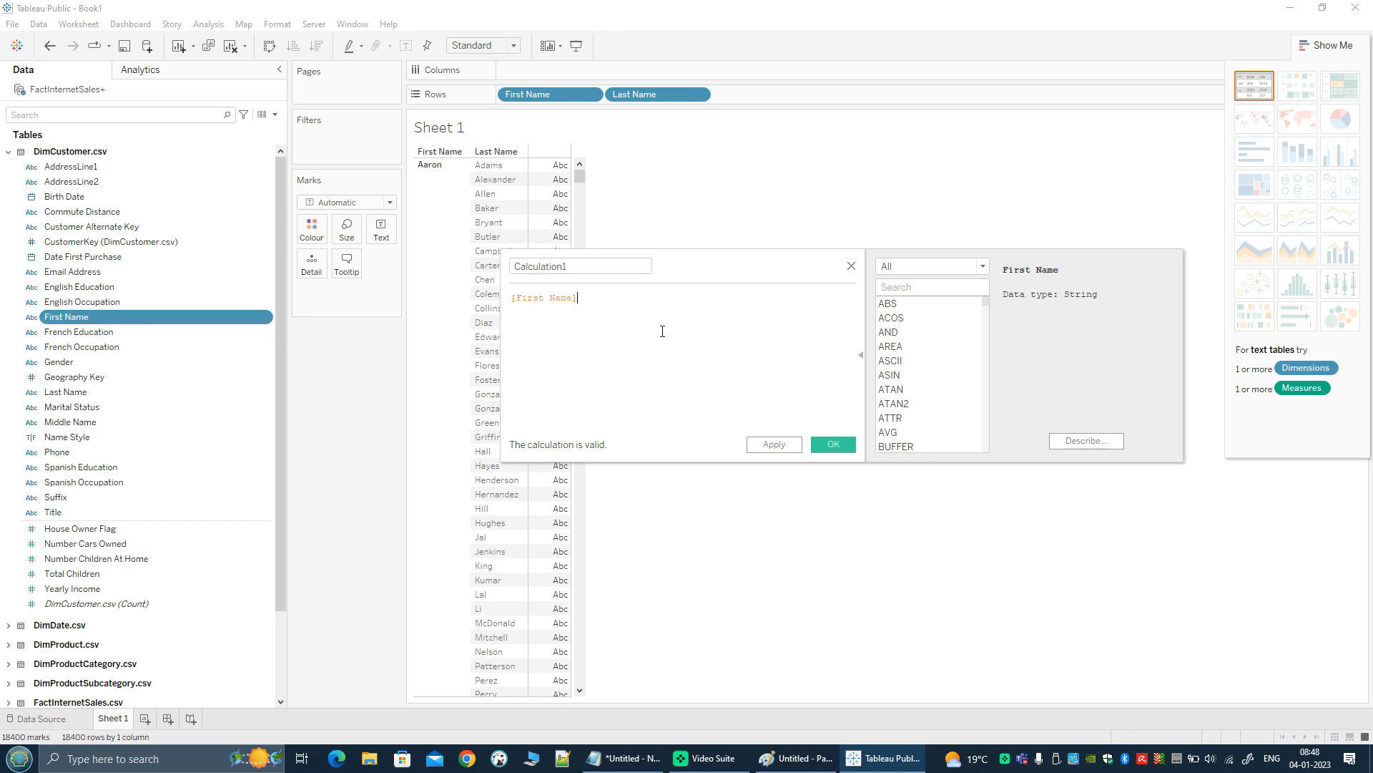
{"action": "key", "text": "BackSpace"}
{"action": "key", "text": "ctrl+a"}
{"action": "key", "text": "BackSpace"}
{"action": "left_click_drag", "start_coordinate": [65, 317], "coordinate": [629, 348]}
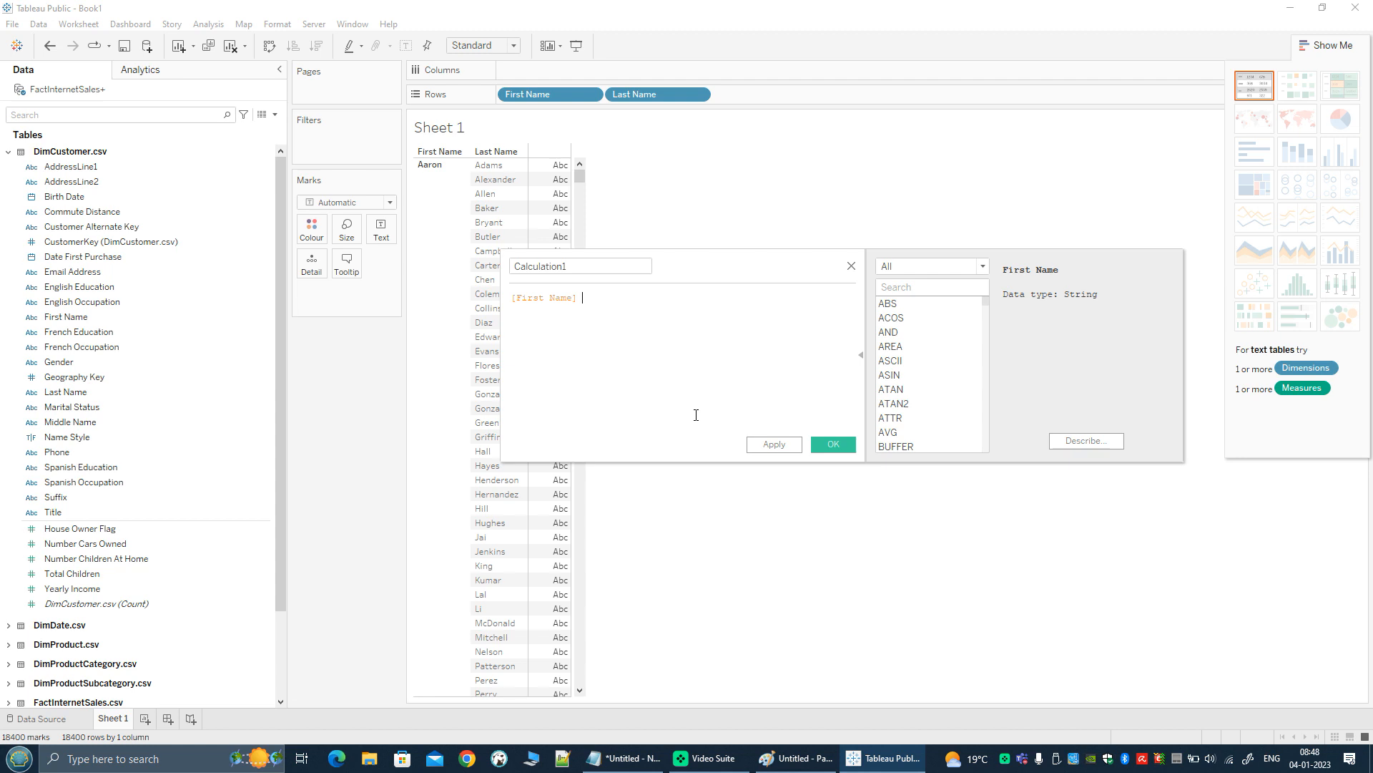
{"action": "type", "text": "+ '' +"}
{"action": "left_click_drag", "start_coordinate": [64, 392], "coordinate": [731, 336]}
Name the calculated field Full Name.
{"action": "left_click", "coordinate": [595, 269]}
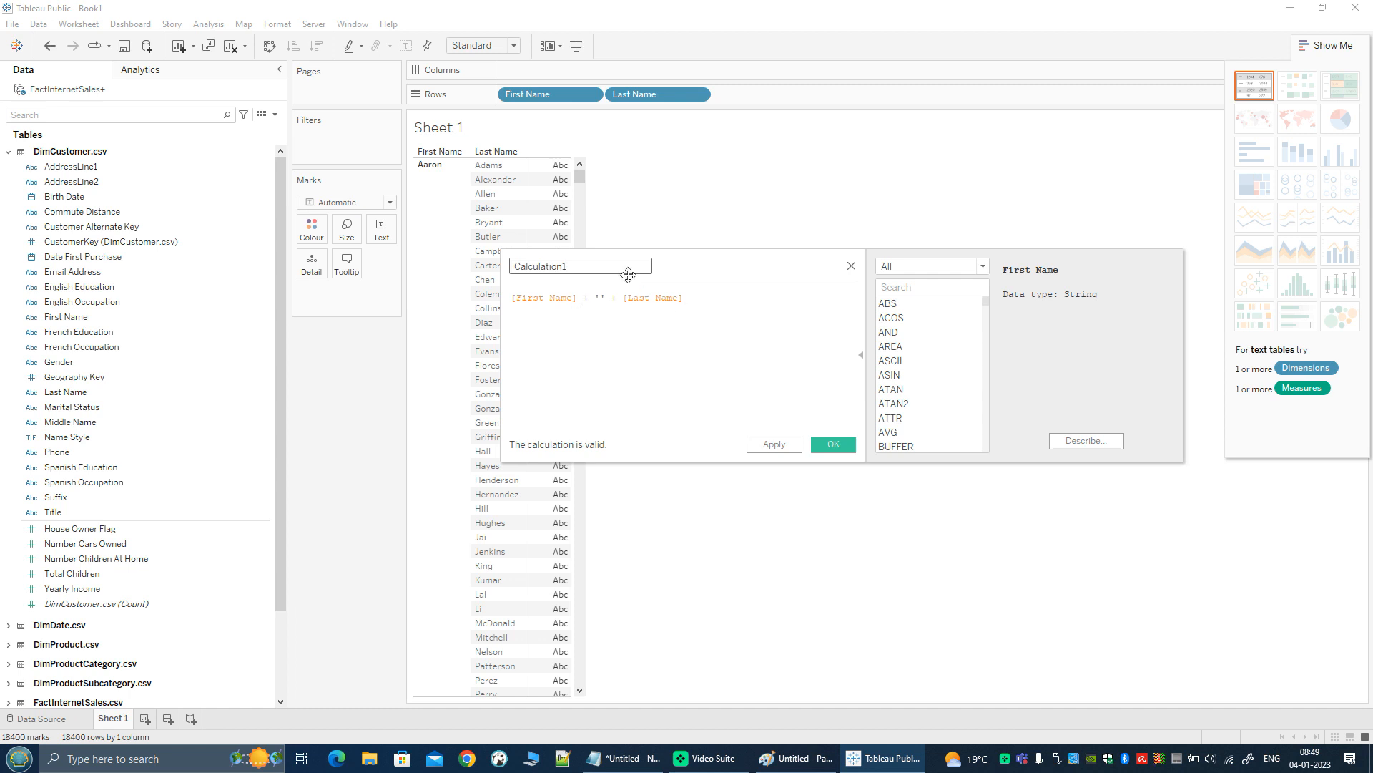
{"action": "double_click", "coordinate": [588, 265]}
{"action": "key", "text": "BackSpace"}
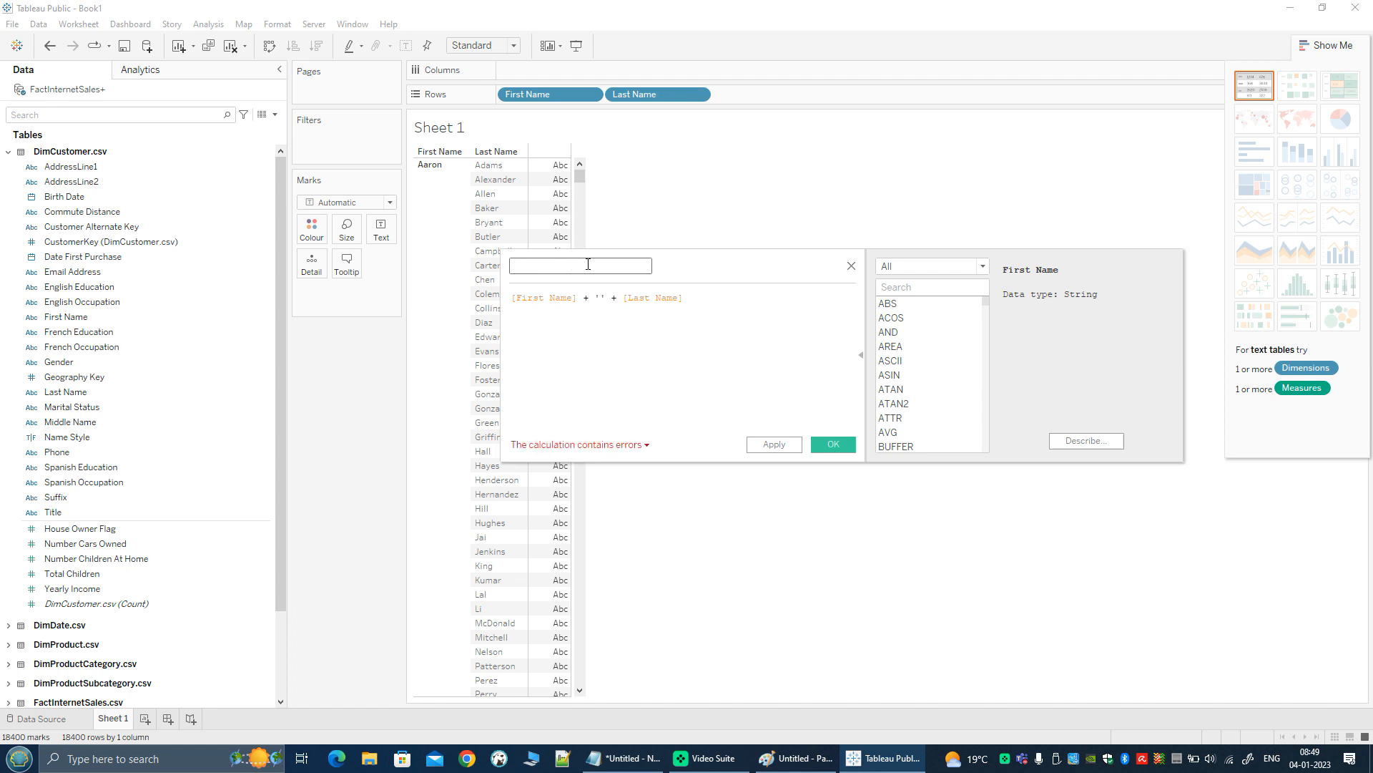
{"action": "type", "text": "Full Name"}
Try adding two underscores after [Last Name], inspect the calculation error details, and remove the underscores.
{"action": "left_click", "coordinate": [701, 303]}
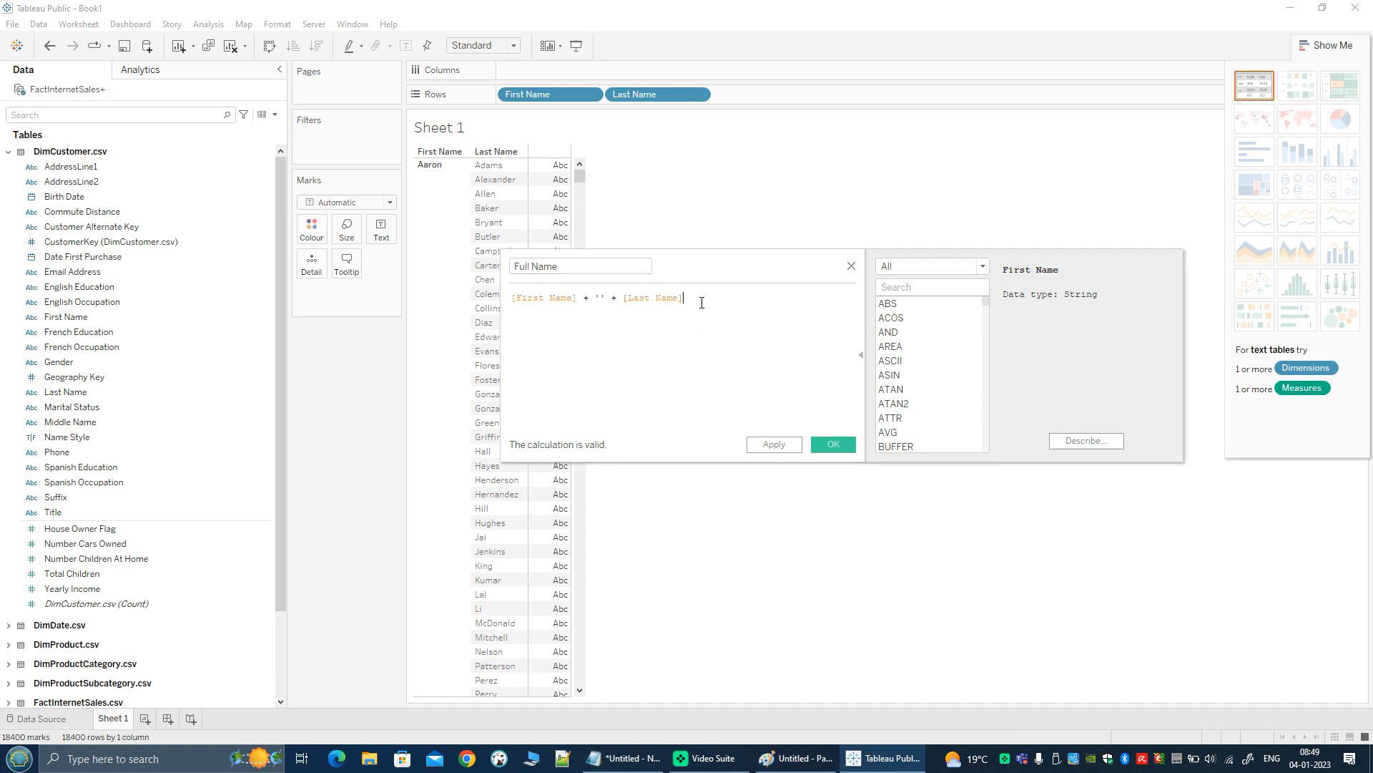
{"action": "type", "text": "__"}
{"action": "left_click", "coordinate": [647, 445]}
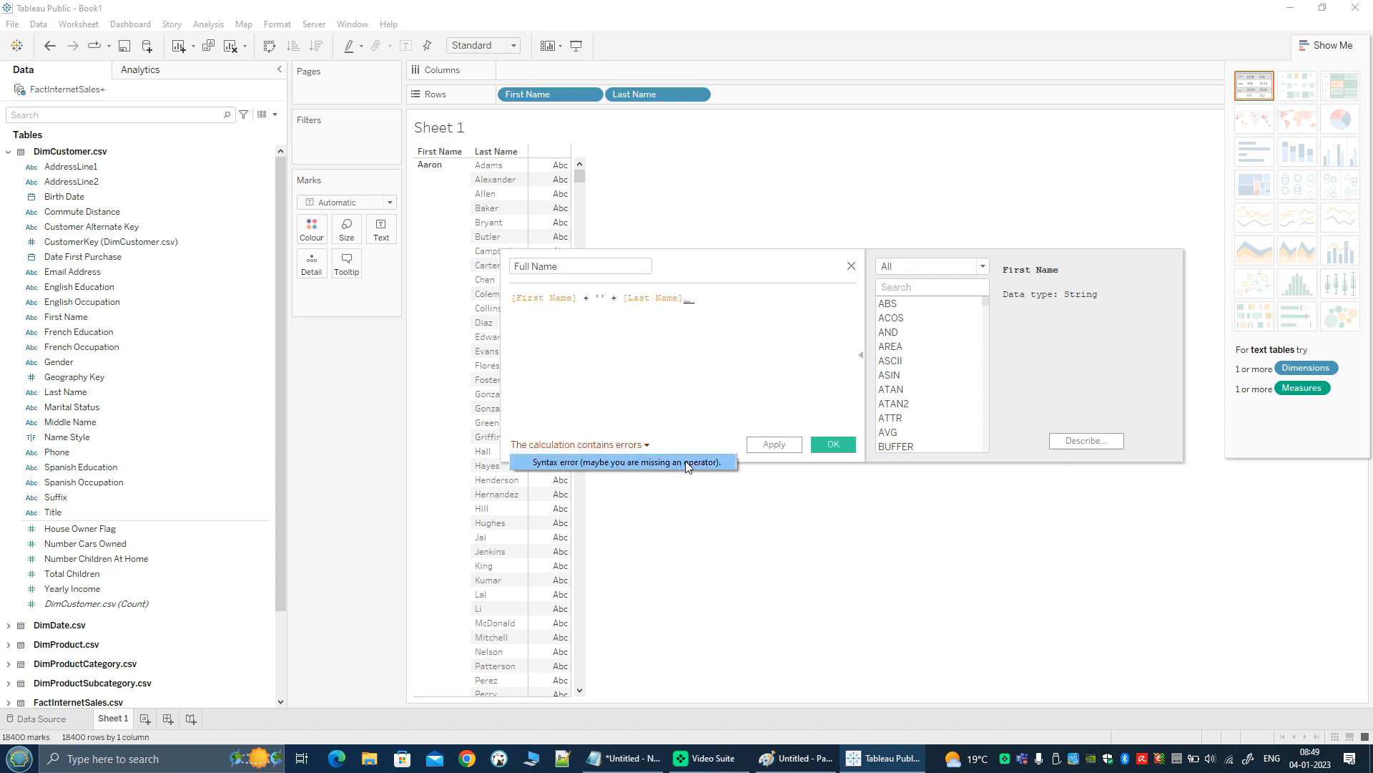
{"action": "left_click", "coordinate": [713, 312]}
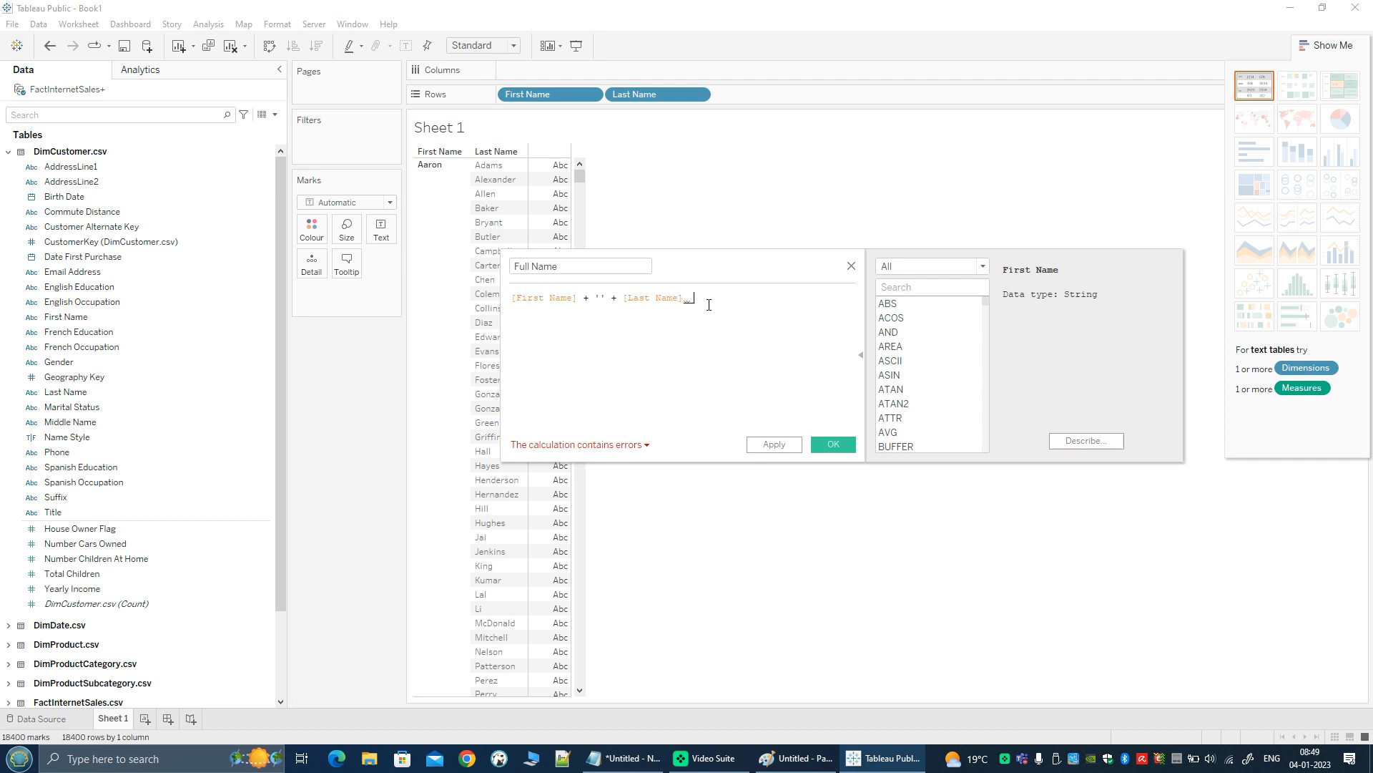
{"action": "key", "text": "BackSpace"}
Apply and save the Full Name calculated field.
{"action": "left_click", "coordinate": [769, 445]}
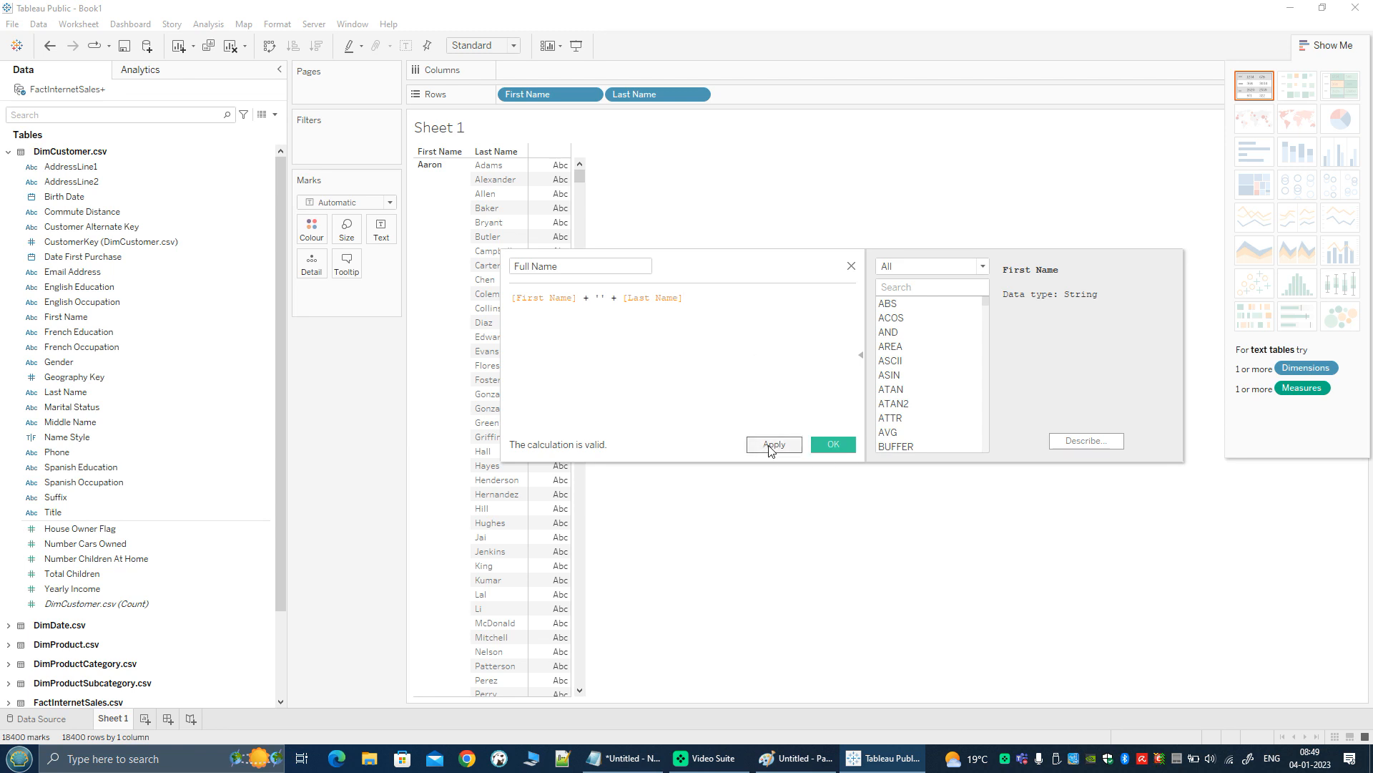
{"action": "left_click", "coordinate": [824, 445]}
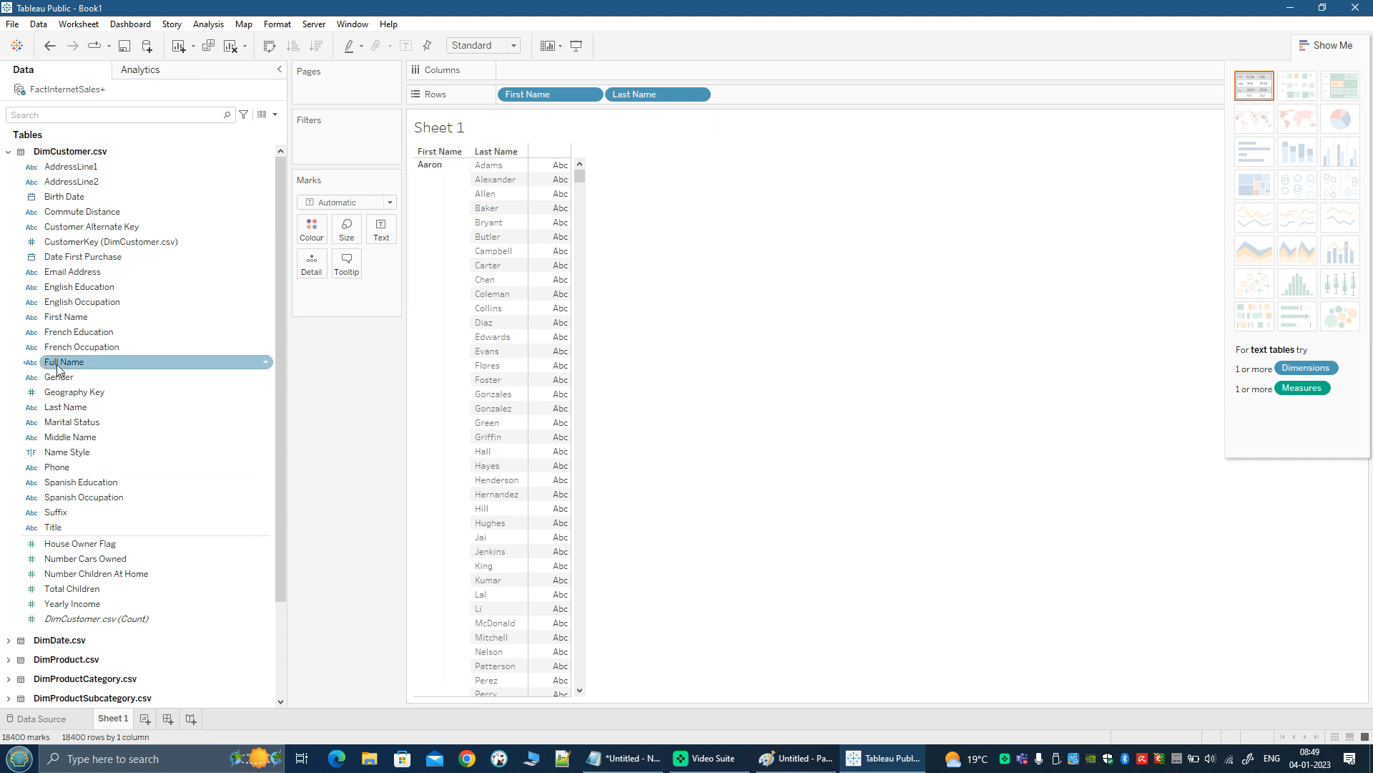
Replace First Name and Last Name on Rows with the Full Name calculated field.
{"action": "left_click_drag", "start_coordinate": [569, 93], "coordinate": [178, 295]}
{"action": "left_click_drag", "start_coordinate": [535, 97], "coordinate": [69, 395]}
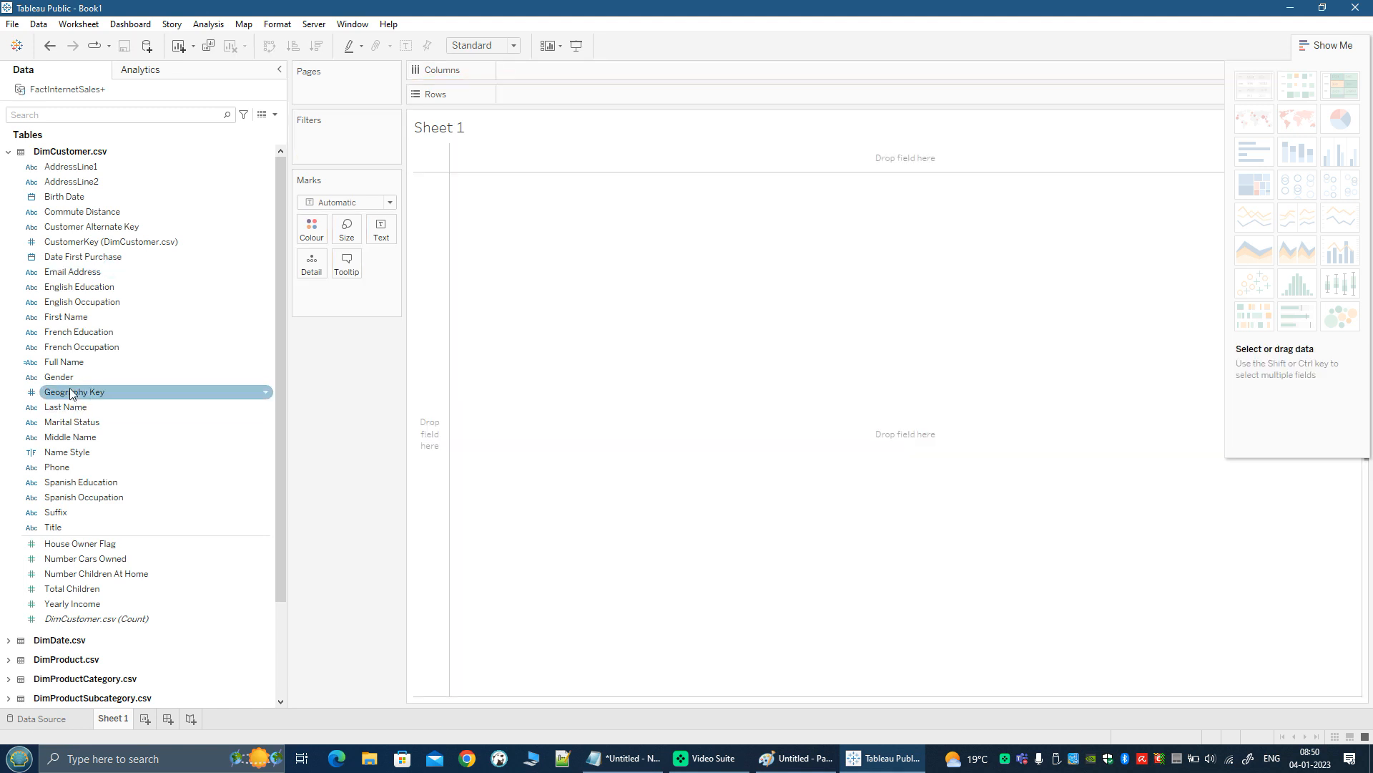
{"action": "left_click", "coordinate": [72, 362]}
{"action": "left_click_drag", "start_coordinate": [539, 367], "coordinate": [539, 366]}
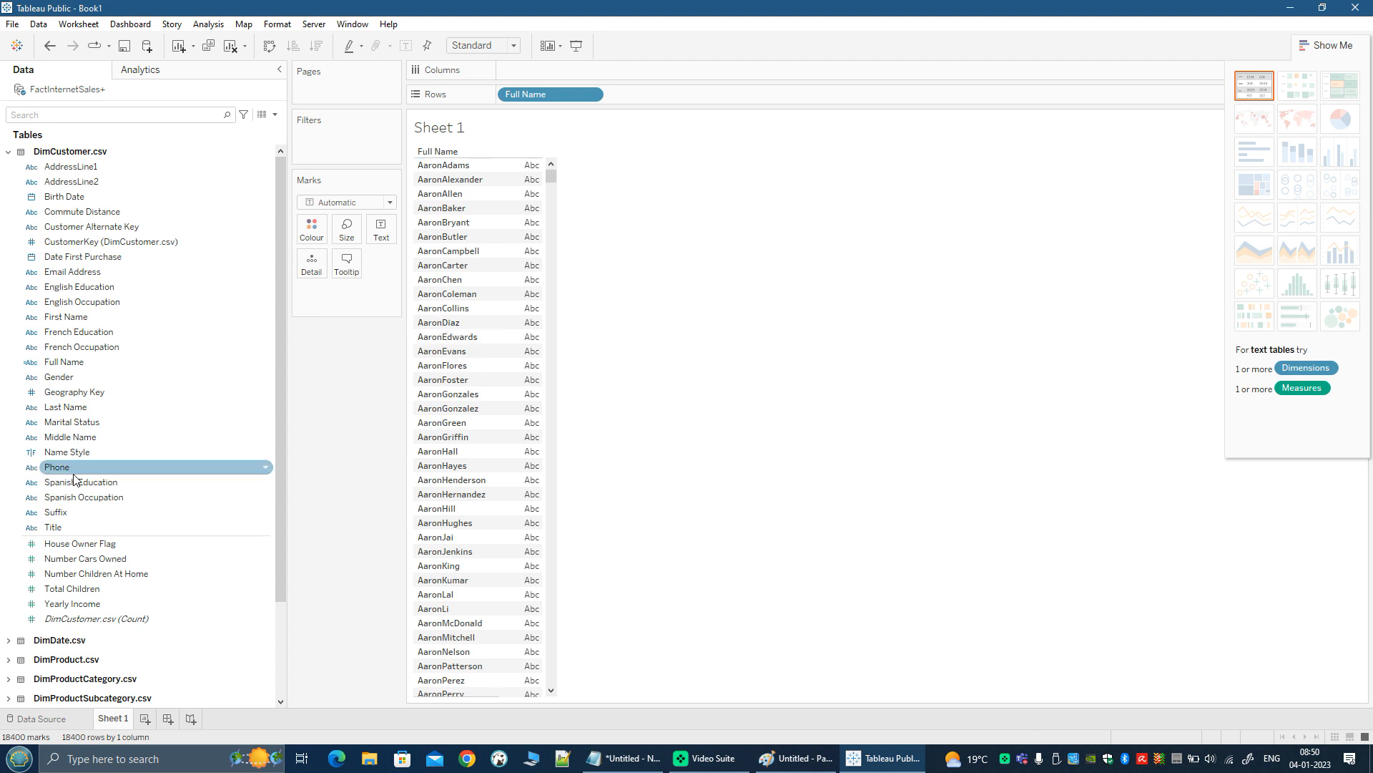
Try placing Full Name on Columns as well, and take it off that shelf again.
{"action": "left_click", "coordinate": [68, 366]}
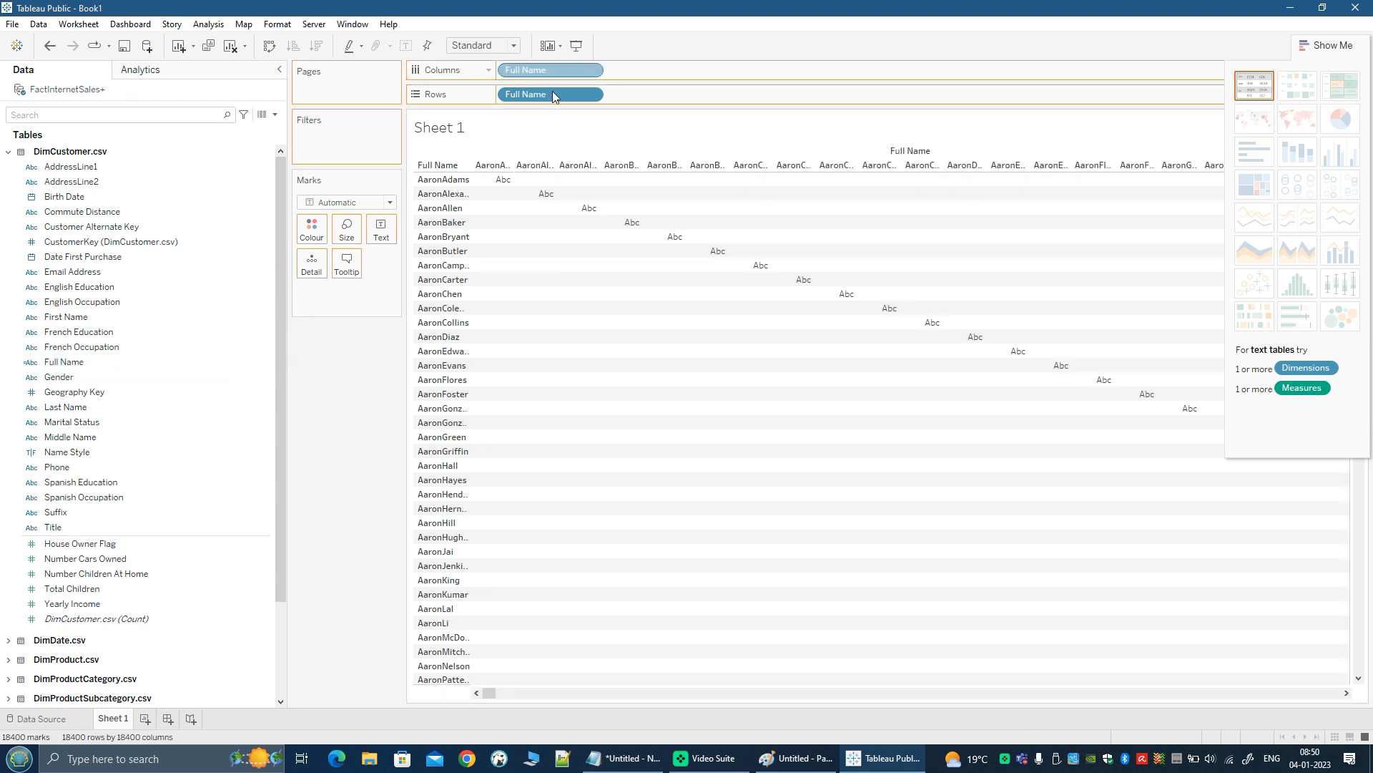
{"action": "left_click_drag", "start_coordinate": [555, 77], "coordinate": [64, 372]}
Edit the Full Name calculation to [First Name] + ' ' + [Last Name], adding a space between the quotes, and save it.
{"action": "left_click", "coordinate": [70, 363]}
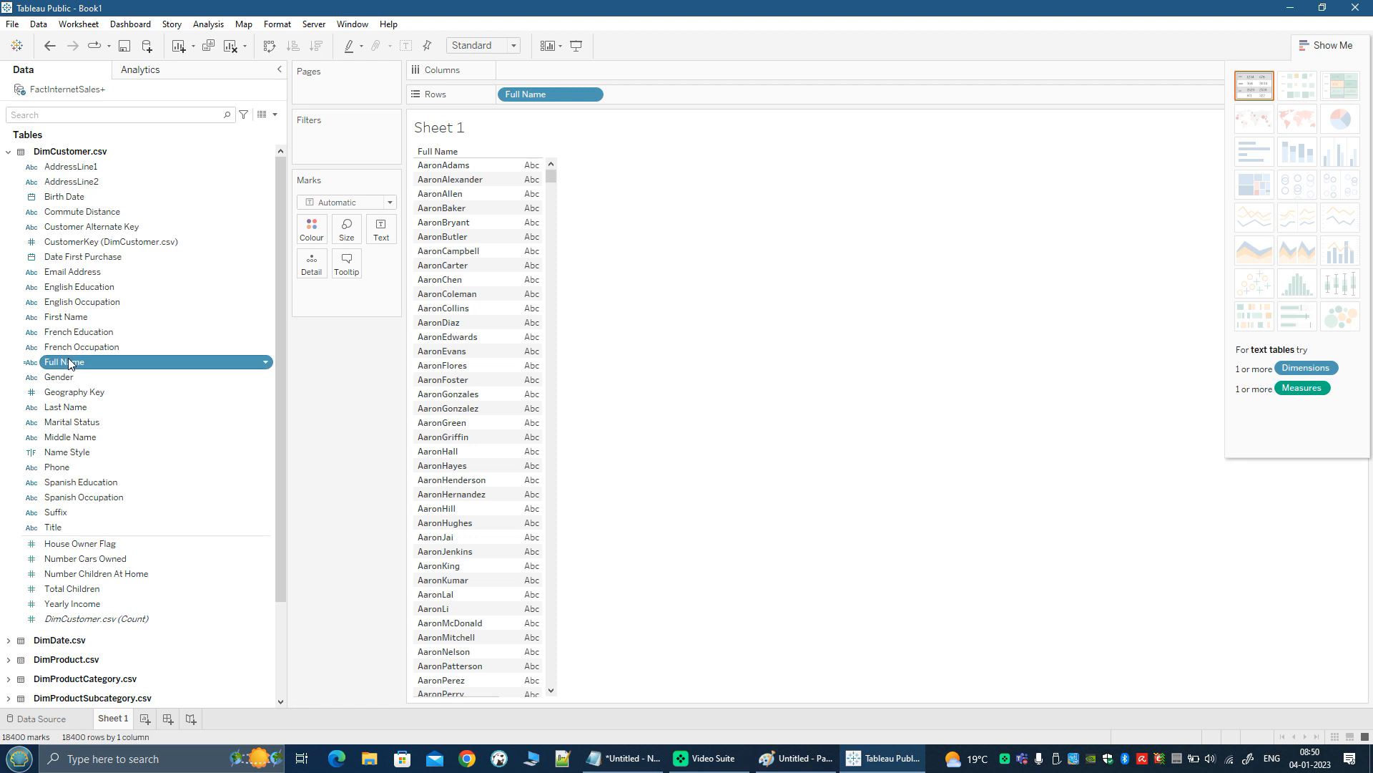
{"action": "right_click", "coordinate": [69, 363]}
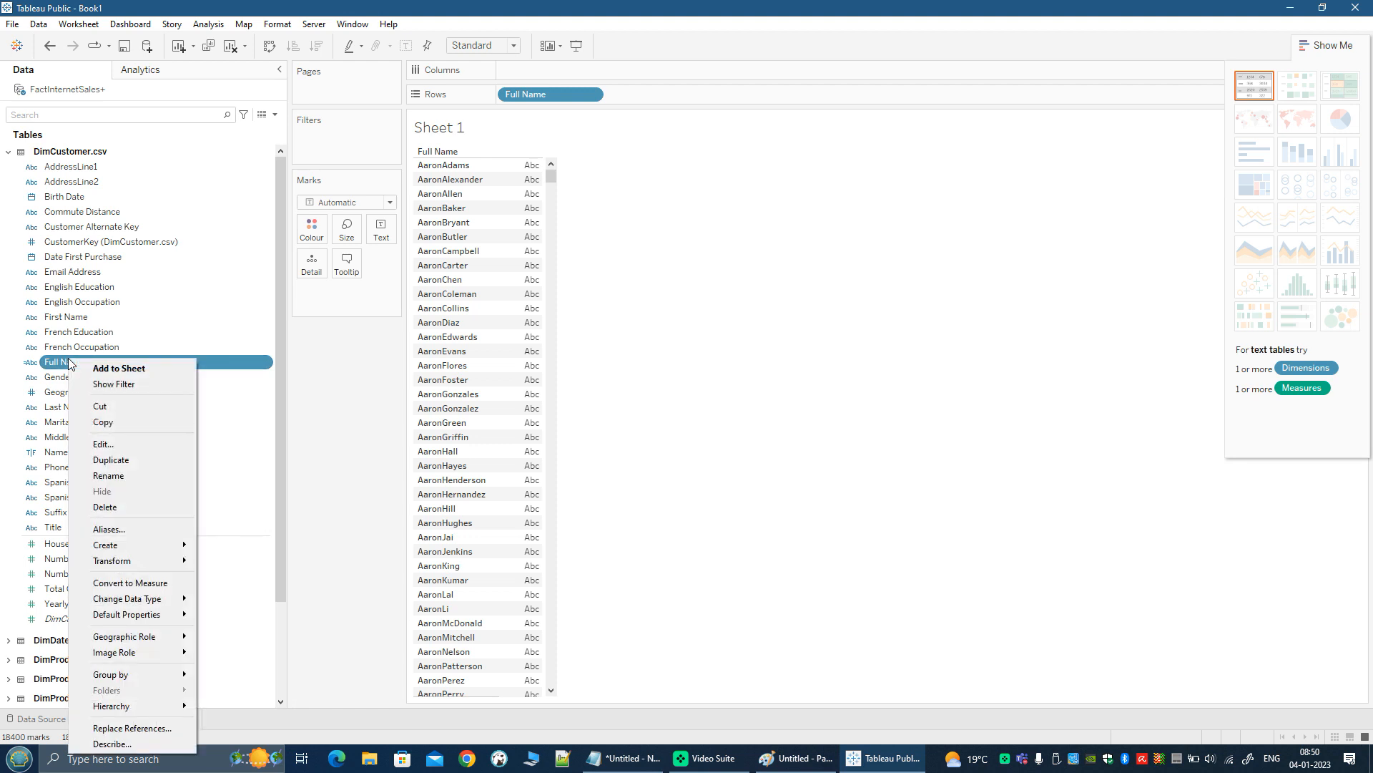
{"action": "left_click", "coordinate": [115, 443]}
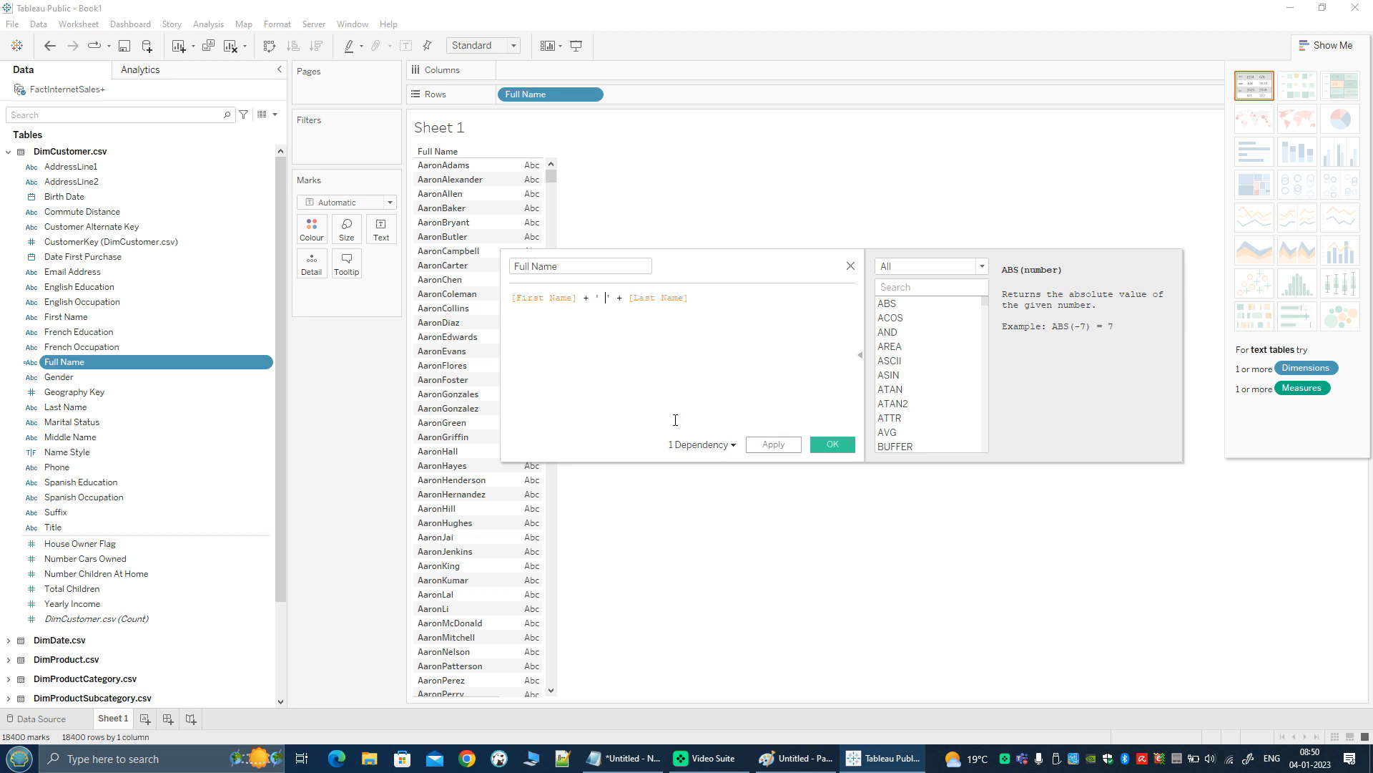
{"action": "left_click", "coordinate": [833, 445]}
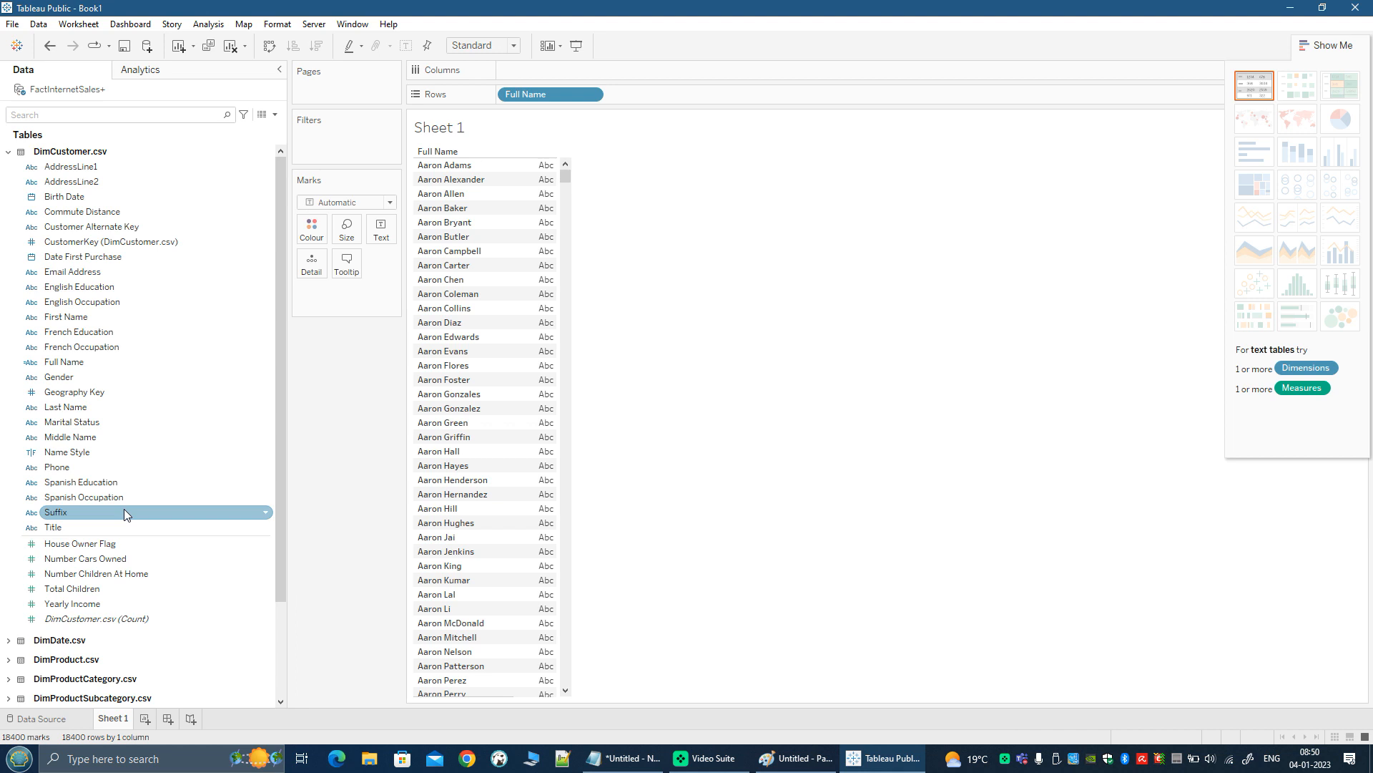
{"action": "left_click", "coordinate": [64, 362]}
{"action": "right_click", "coordinate": [64, 365]}
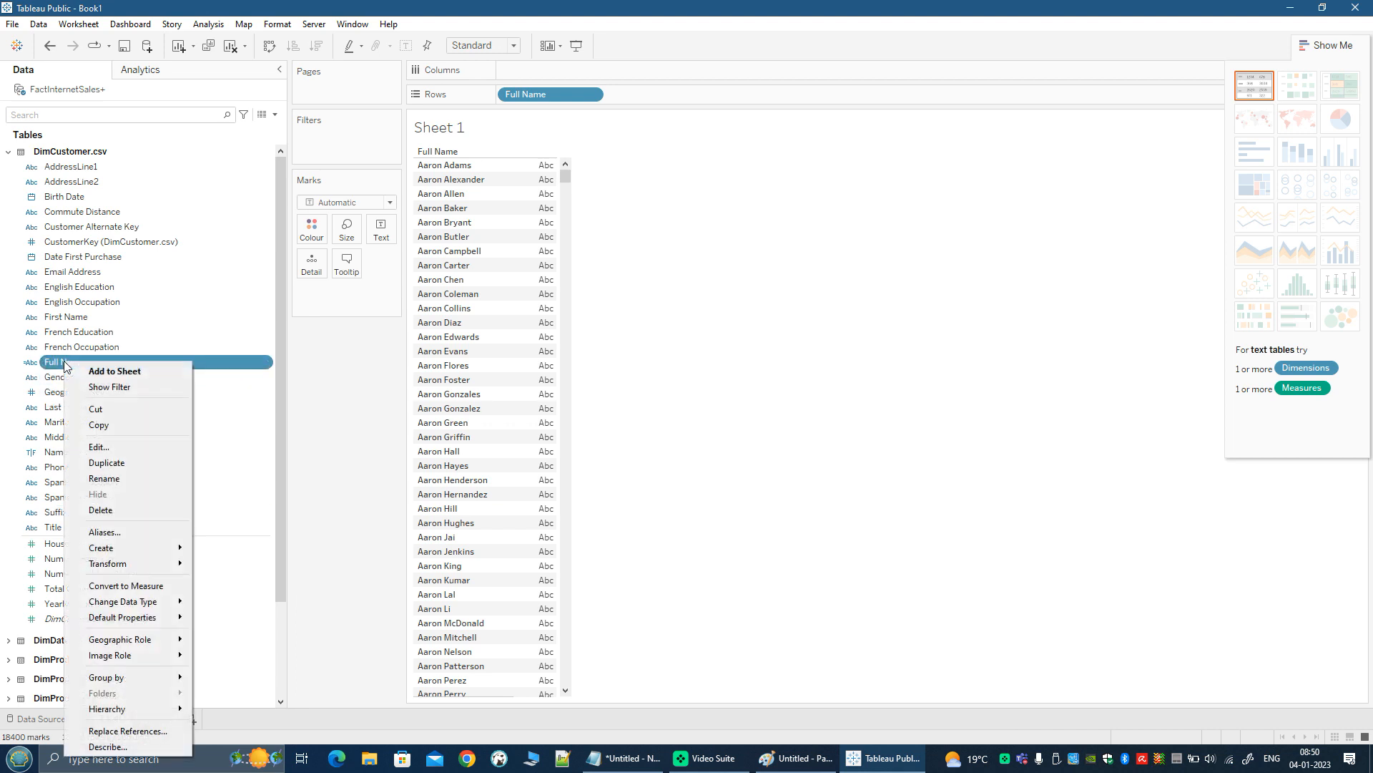
{"action": "left_click", "coordinate": [47, 365]}
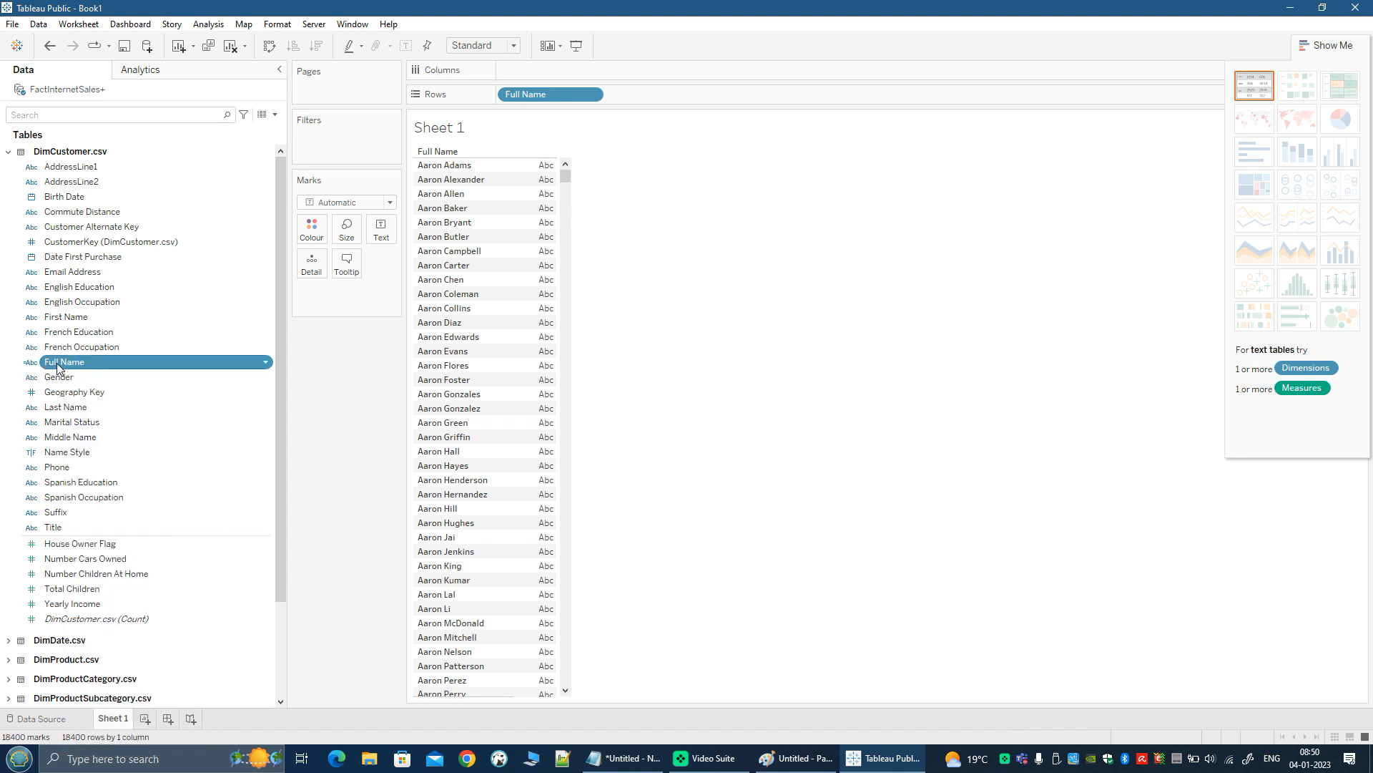
{"action": "left_click", "coordinate": [114, 344]}
Open the Full Name calculation for editing, browse all available functions and the Logical category, and close the editor.
{"action": "right_click", "coordinate": [63, 365]}
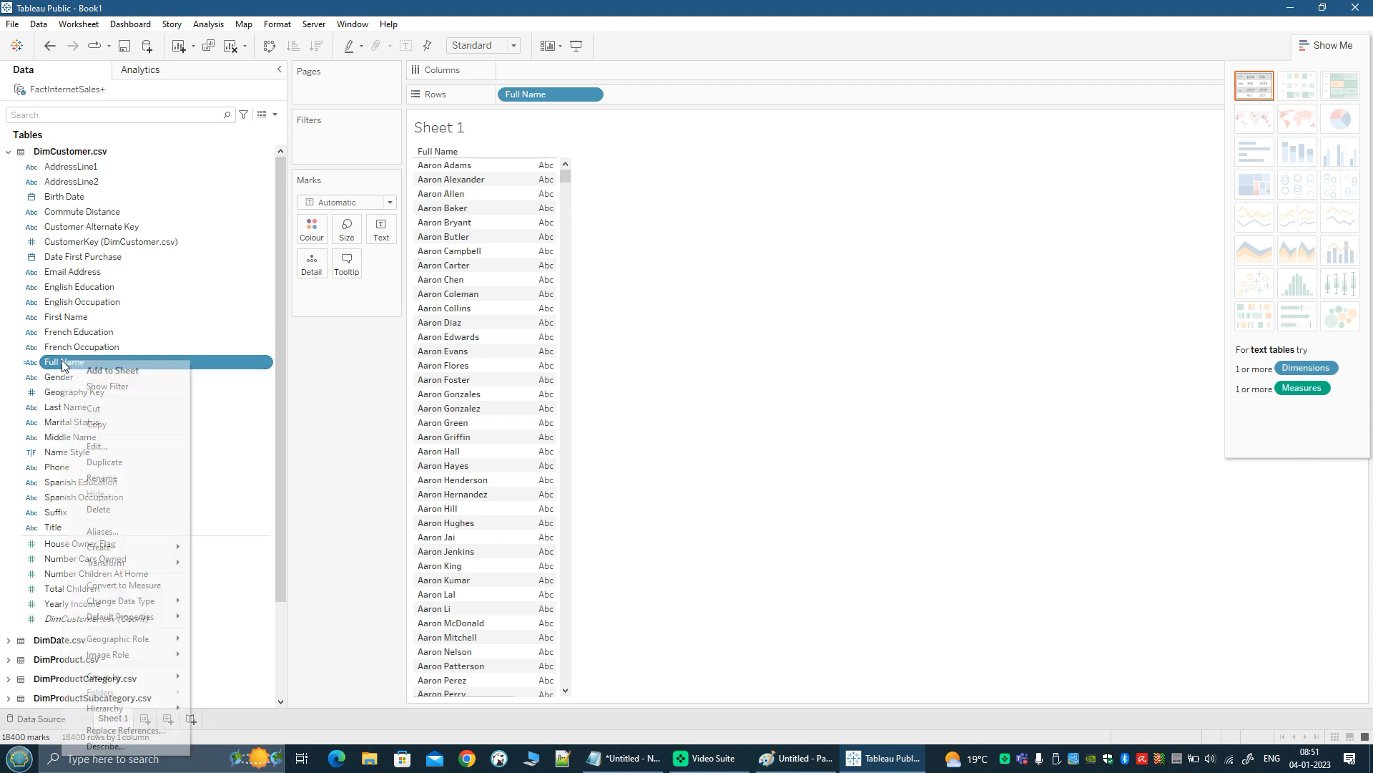
{"action": "left_click", "coordinate": [93, 443]}
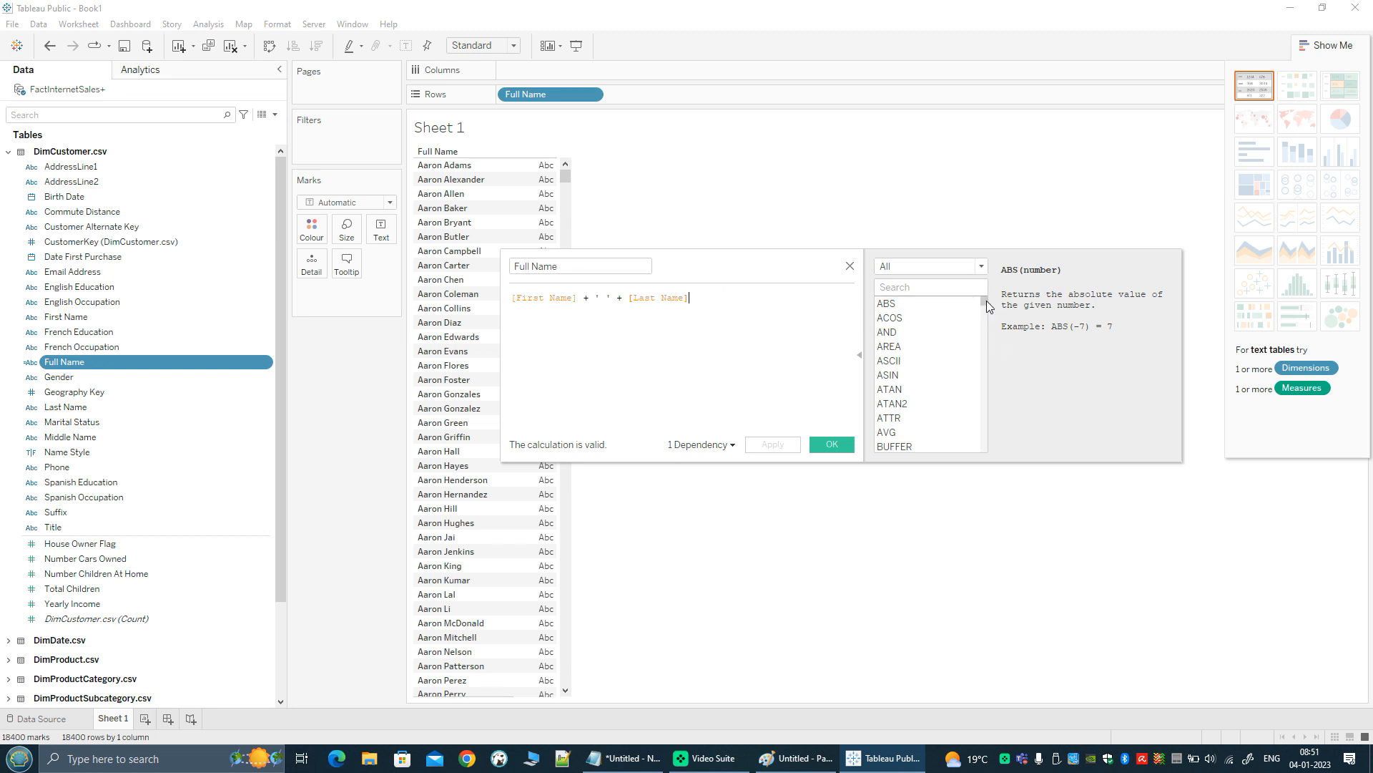
{"action": "left_click_drag", "start_coordinate": [986, 300], "coordinate": [974, 398]}
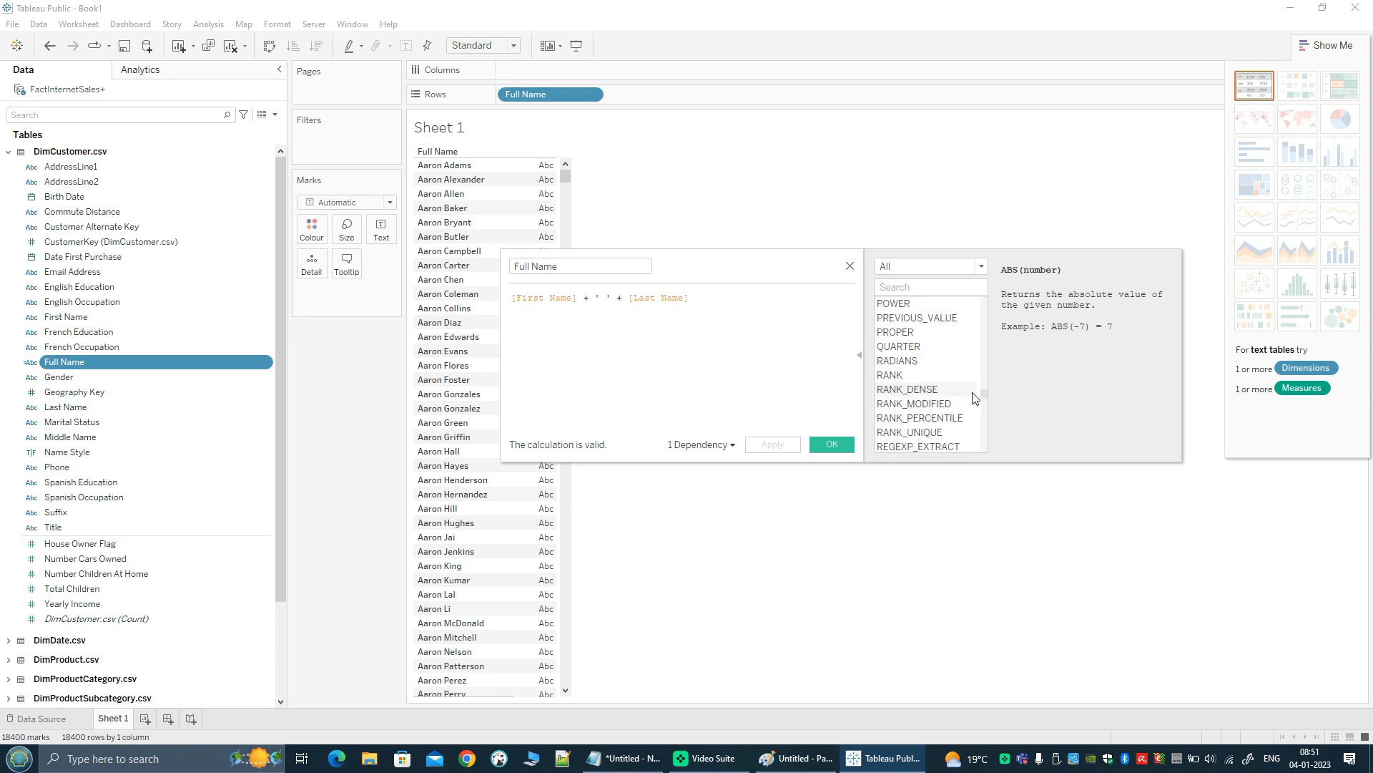
{"action": "scroll", "coordinate": [973, 398], "scroll_direction": "down", "scroll_amount": 1}
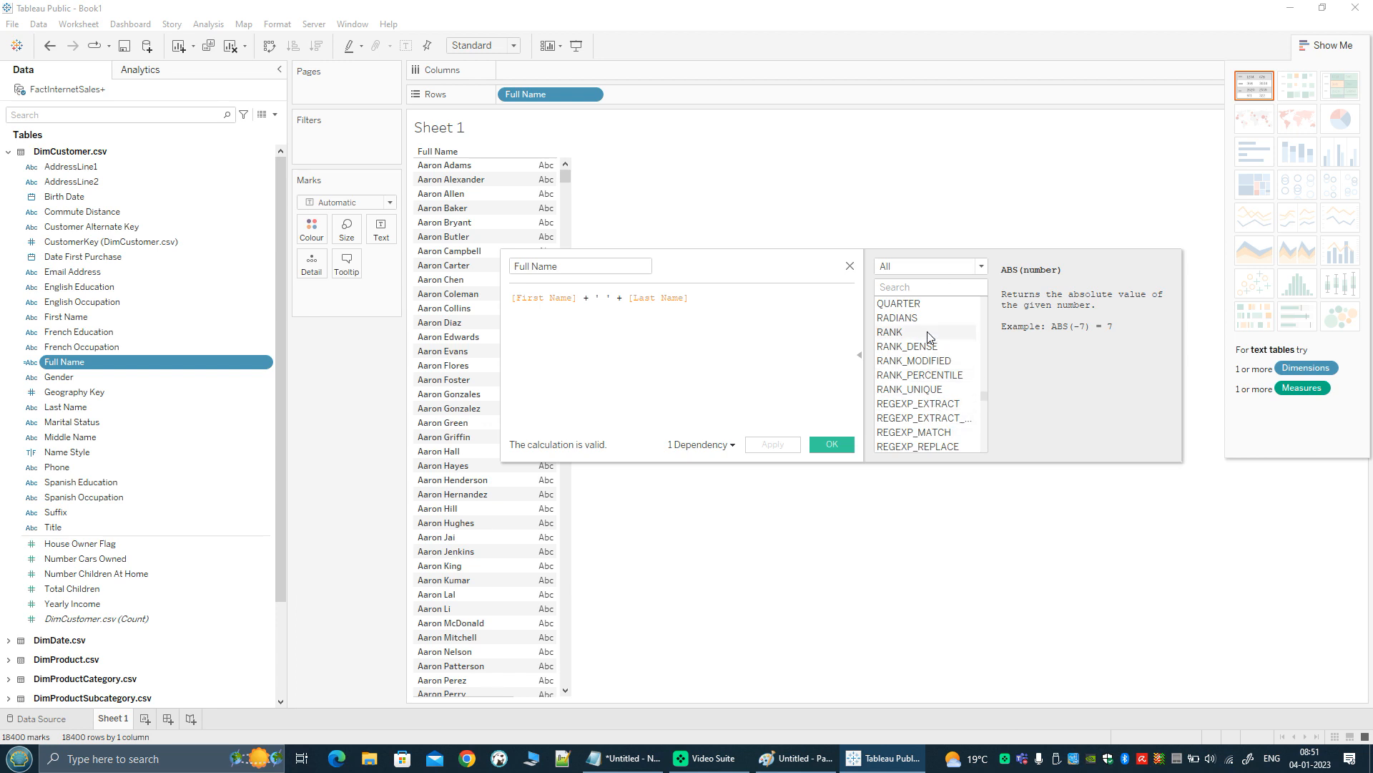
{"action": "scroll", "coordinate": [935, 410], "scroll_direction": "down", "scroll_amount": 4}
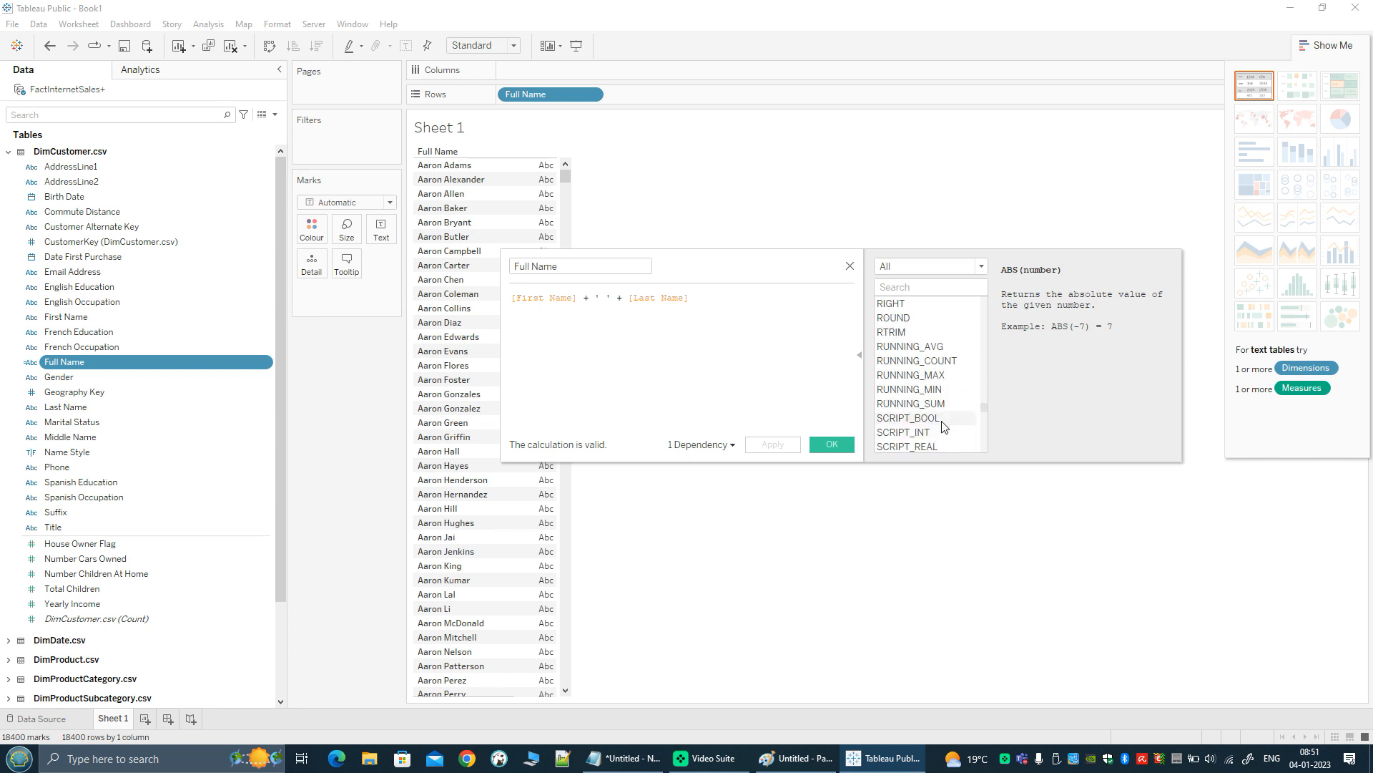
{"action": "scroll", "coordinate": [938, 412], "scroll_direction": "down", "scroll_amount": 5}
{"action": "scroll", "coordinate": [937, 411], "scroll_direction": "down", "scroll_amount": 3}
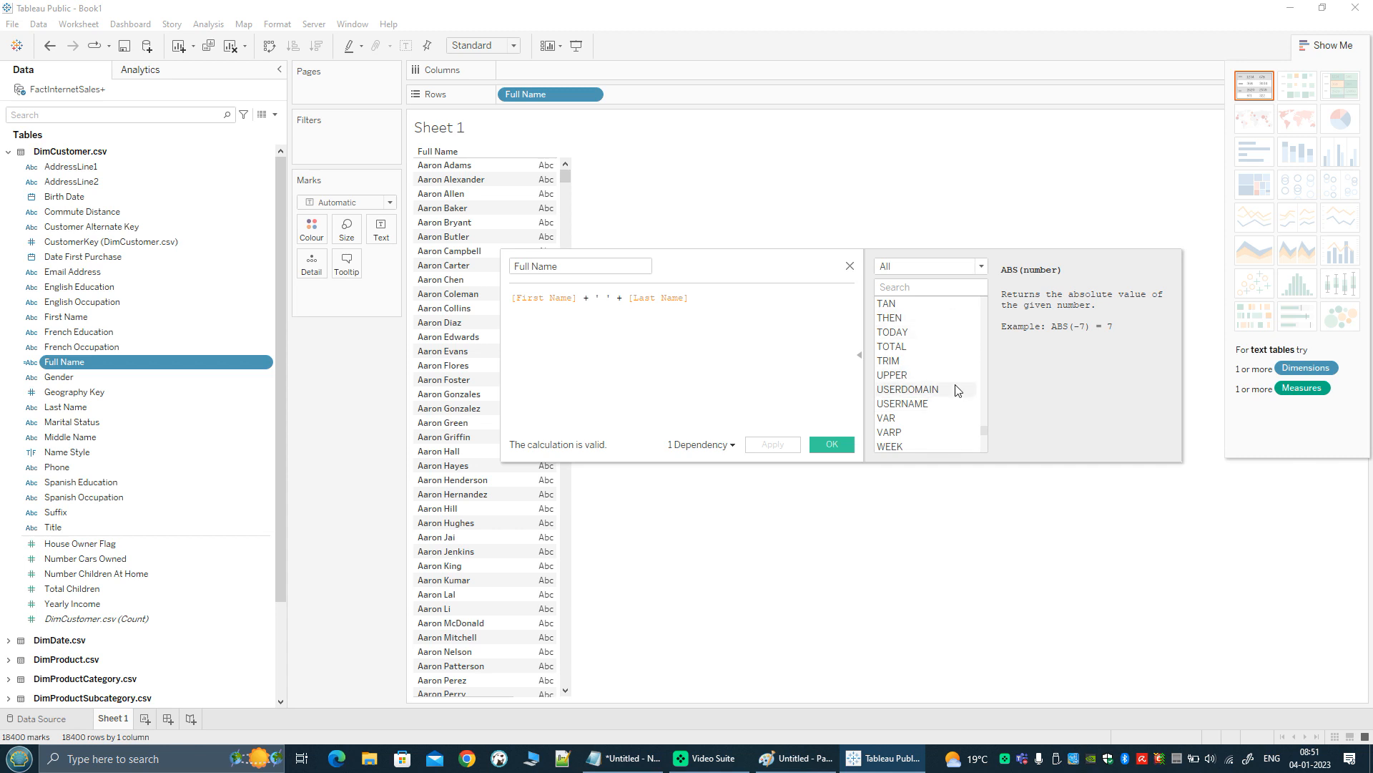
{"action": "left_click", "coordinate": [982, 267]}
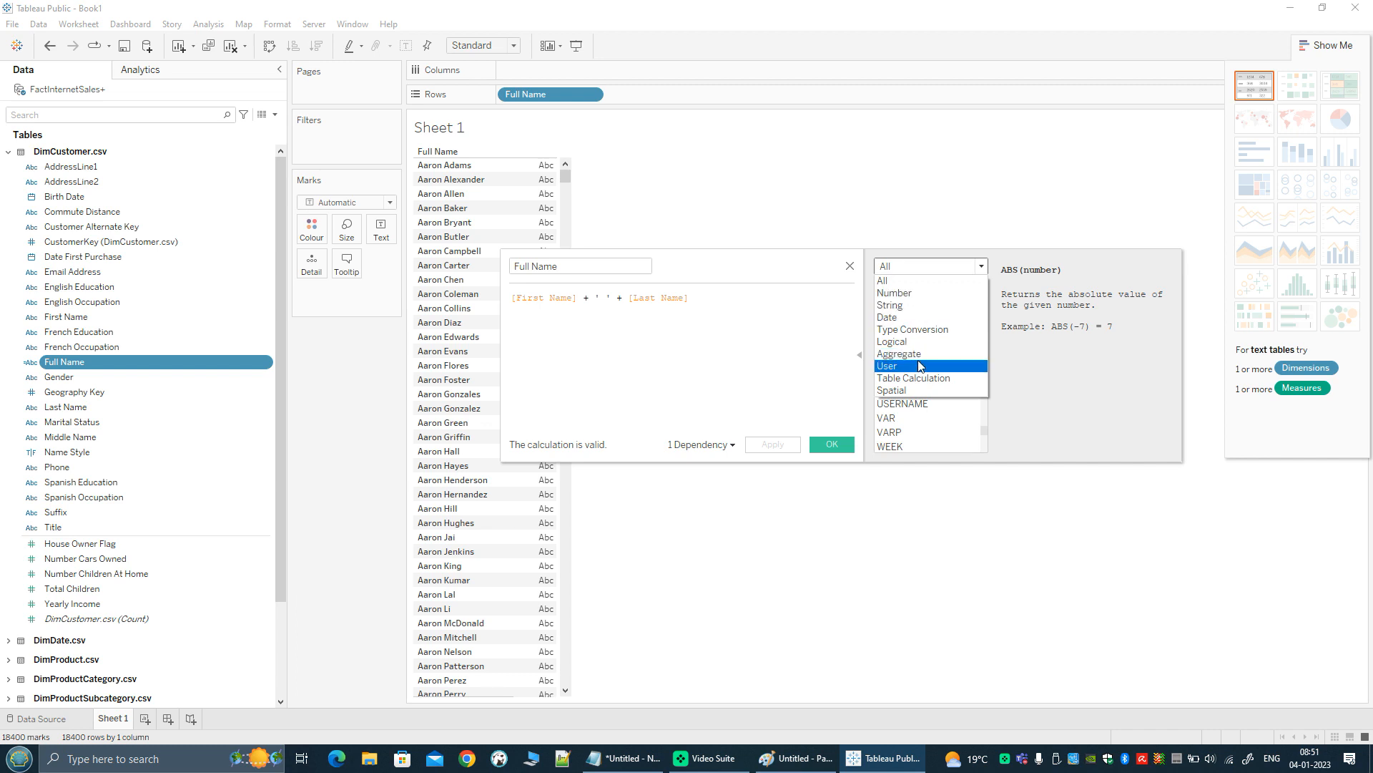
{"action": "left_click", "coordinate": [925, 342]}
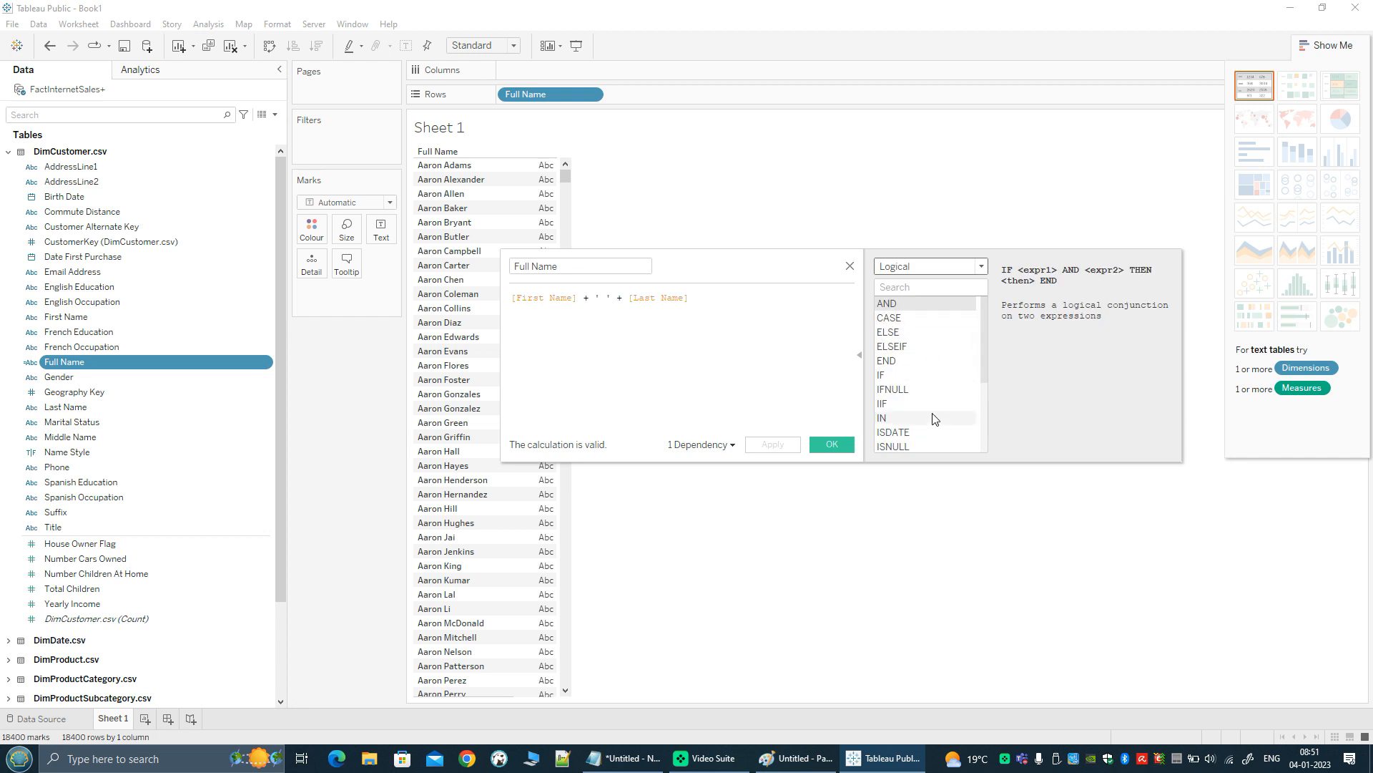
{"action": "scroll", "coordinate": [930, 401], "scroll_direction": "down", "scroll_amount": 3}
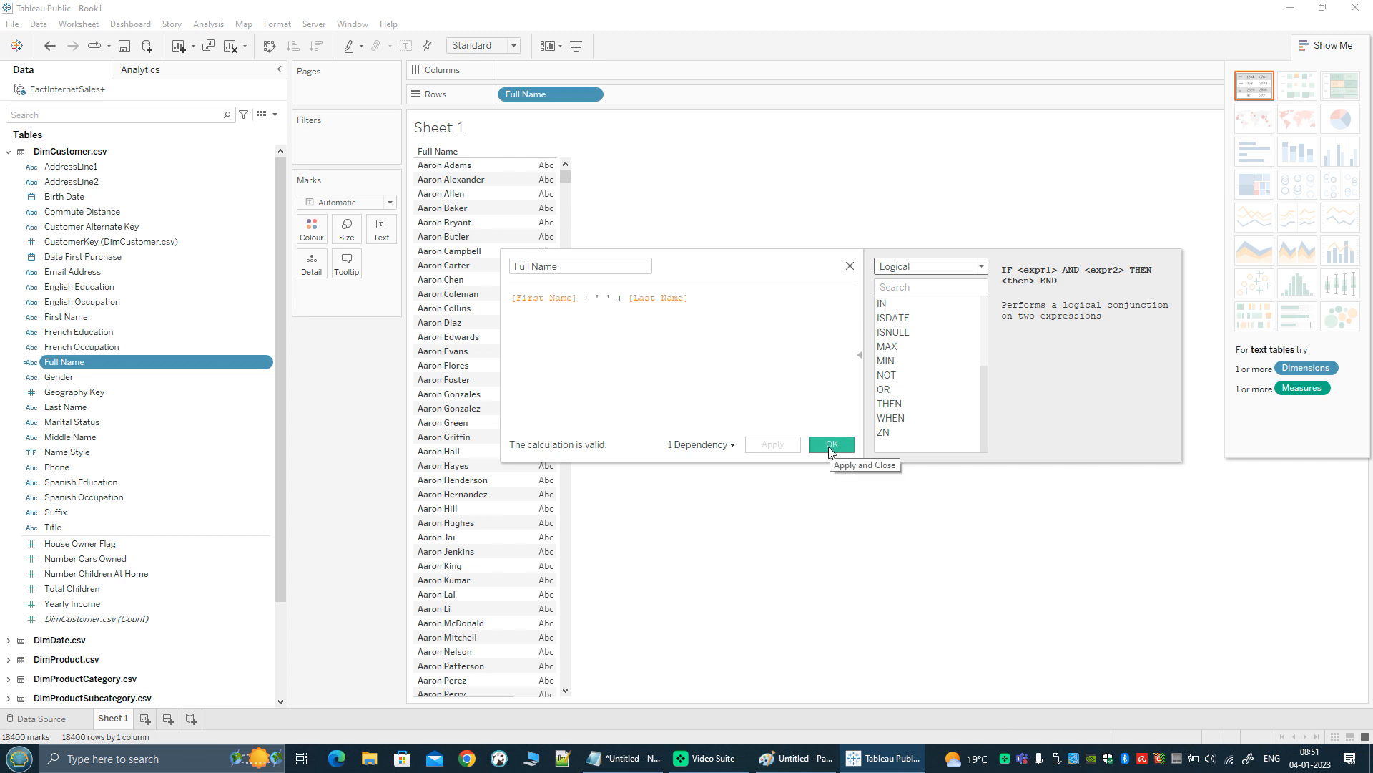
{"action": "left_click", "coordinate": [850, 267]}
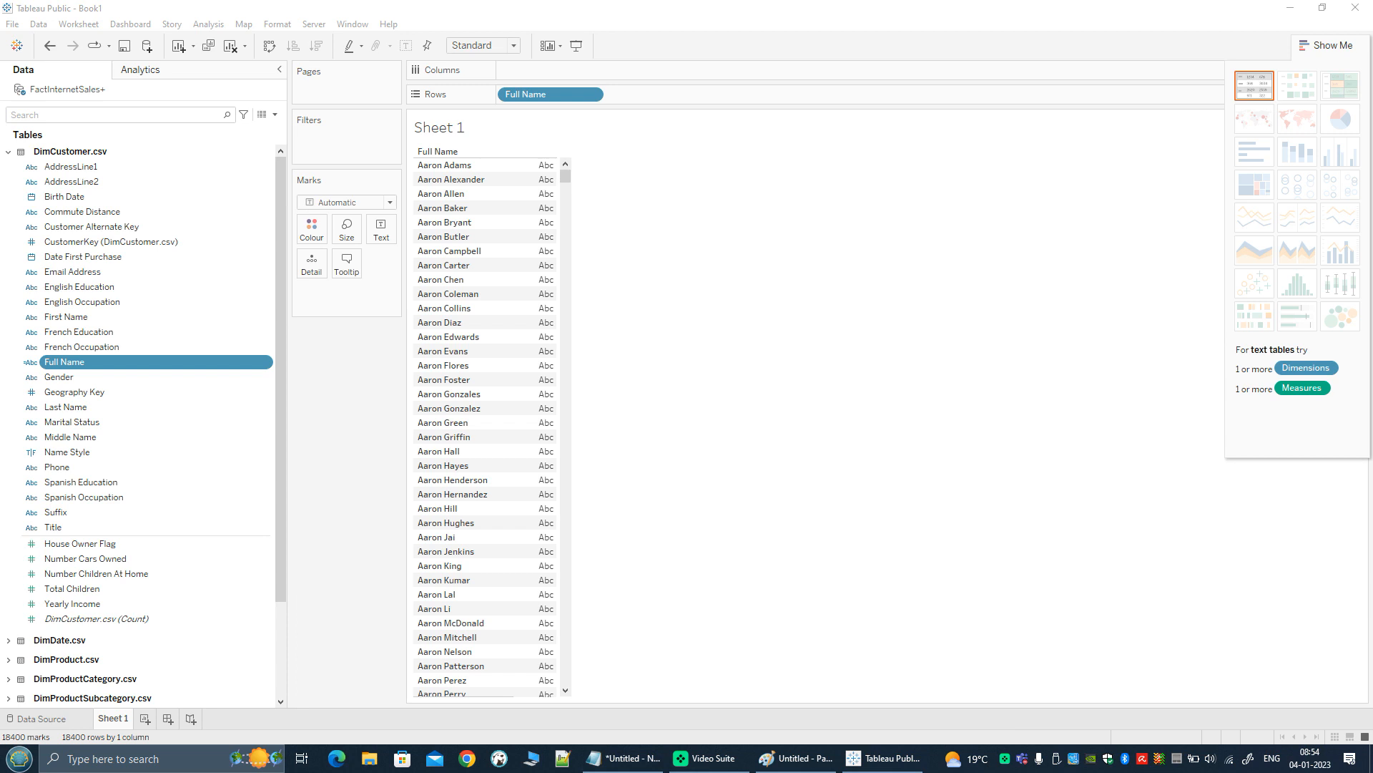
Collapse the Show Me chart suggestions.
{"action": "left_click", "coordinate": [1327, 45]}
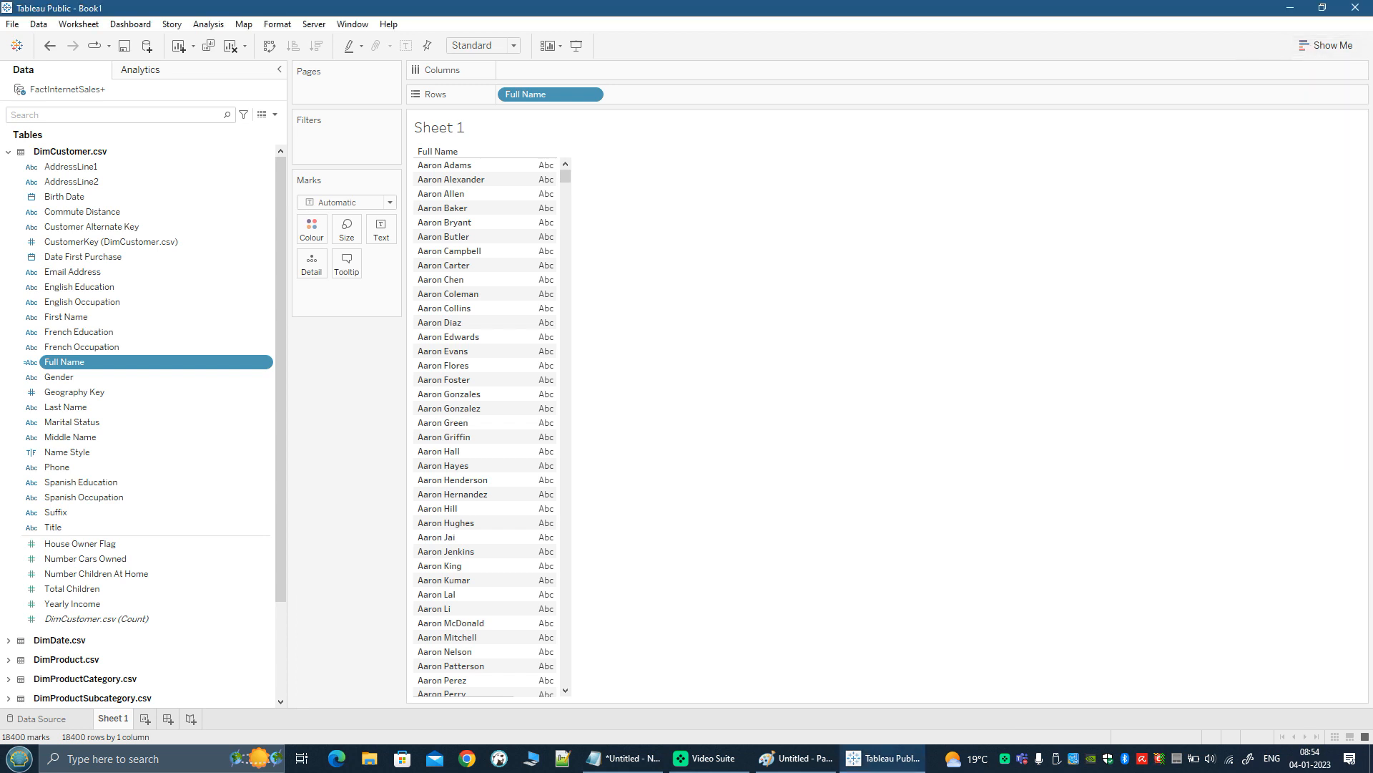